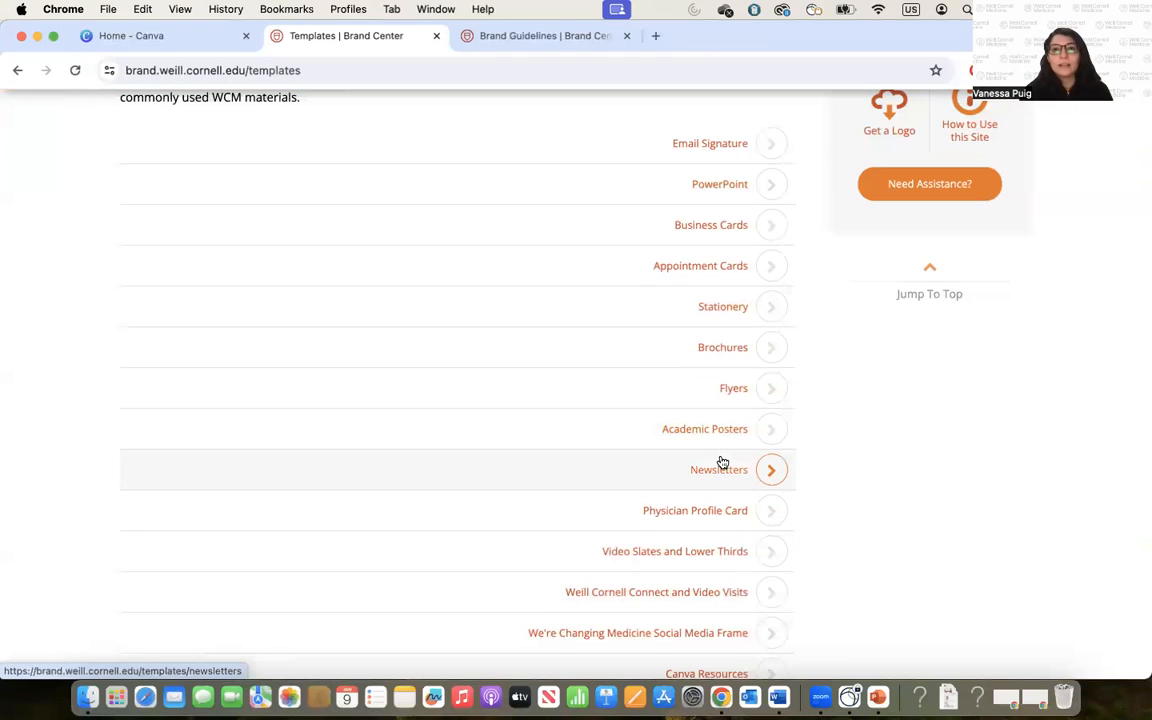
Step: Open the Brochures templates and look through the available department co-brand brochure layouts
{"action": "left_click", "coordinate": [717, 356]}
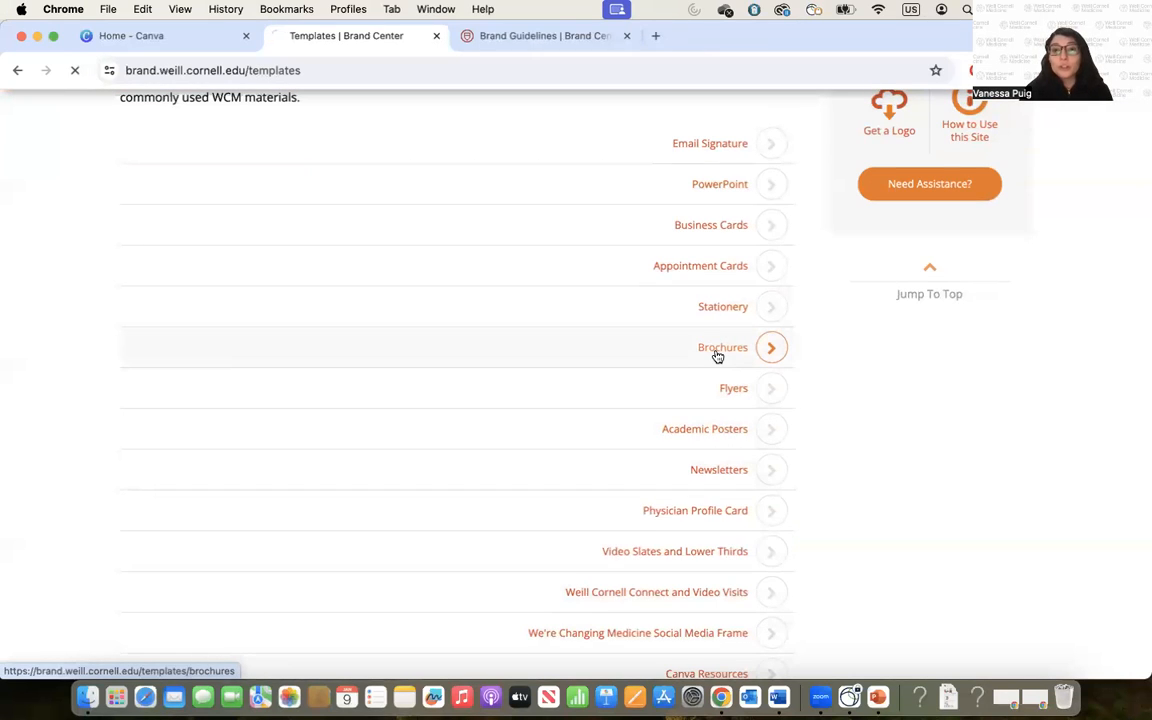
{"action": "scroll", "coordinate": [594, 496], "scroll_direction": "down", "scroll_amount": 2}
{"action": "scroll", "coordinate": [594, 497], "scroll_direction": "down", "scroll_amount": 2}
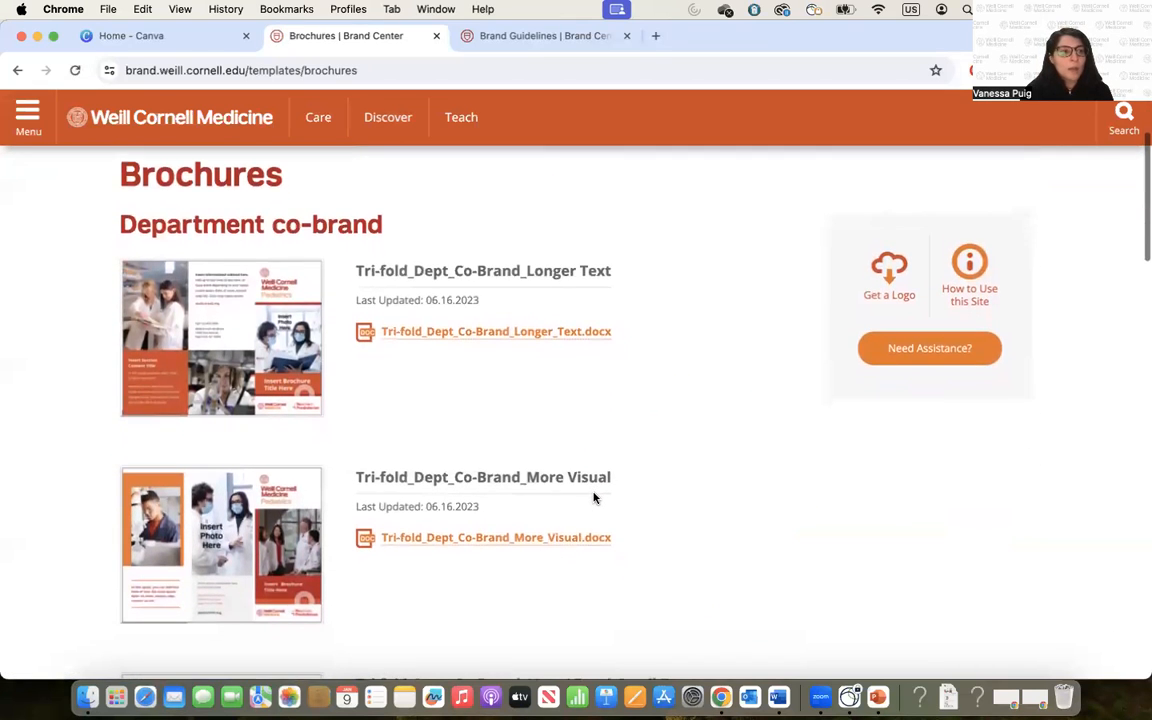
{"action": "scroll", "coordinate": [594, 497], "scroll_direction": "down", "scroll_amount": 1}
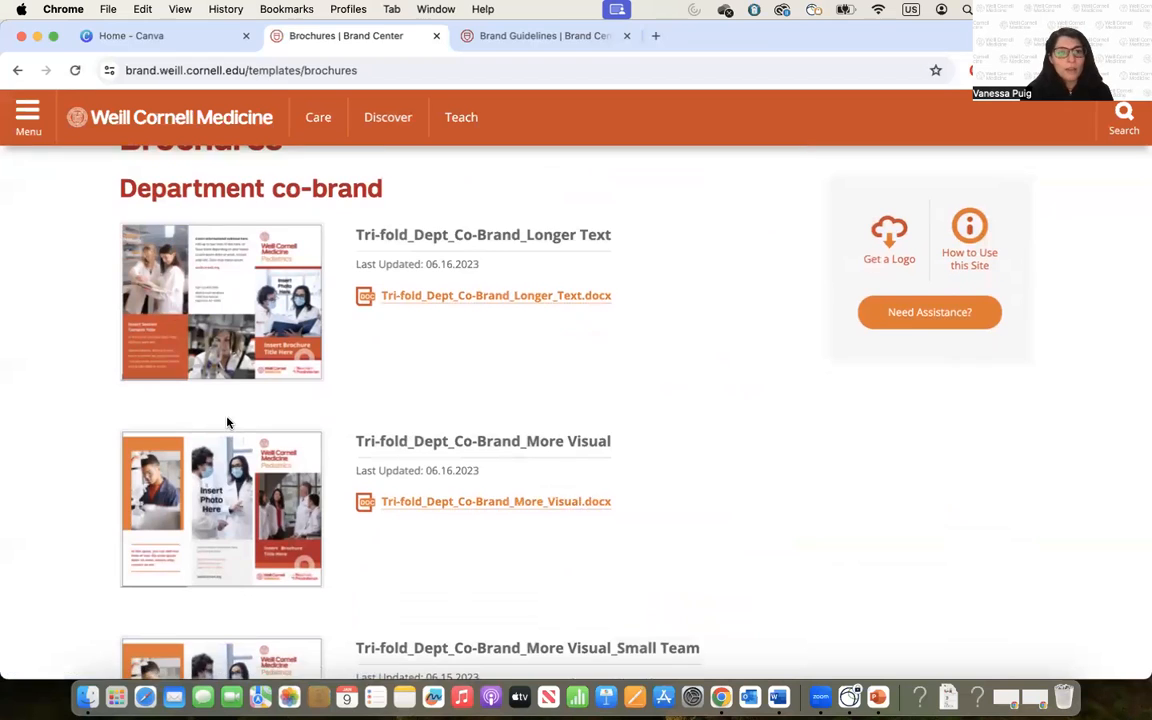
{"action": "scroll", "coordinate": [227, 422], "scroll_direction": "down", "scroll_amount": 1}
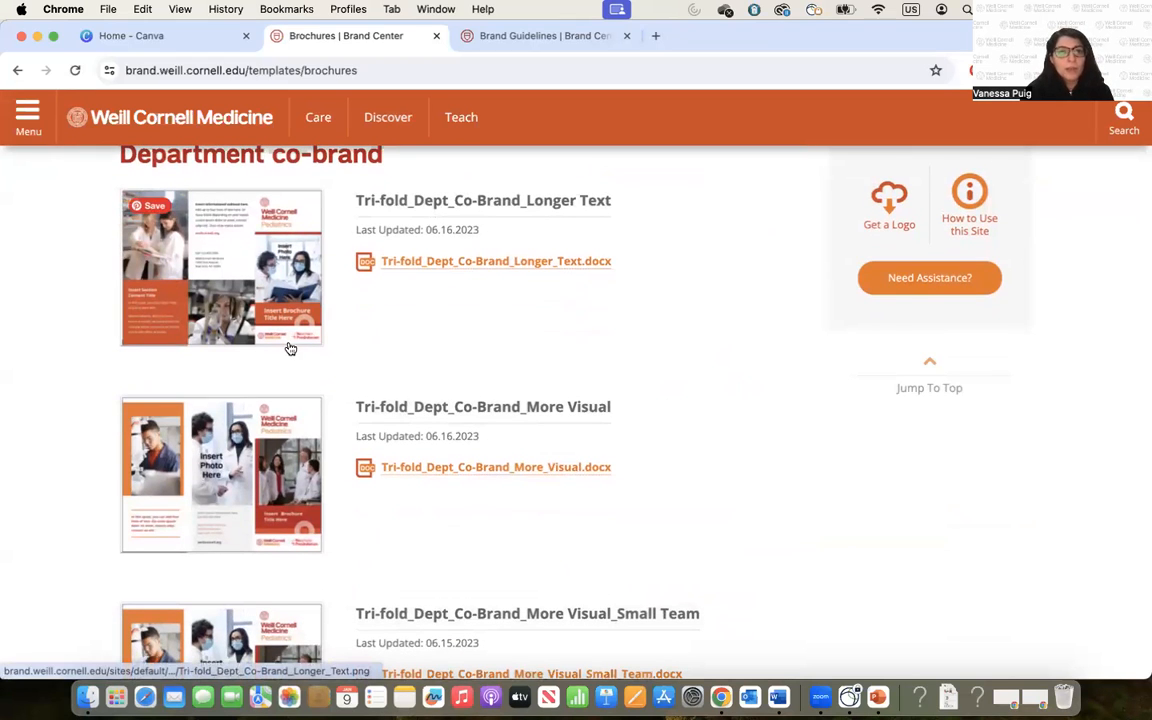
{"action": "scroll", "coordinate": [298, 385], "scroll_direction": "down", "scroll_amount": 7}
{"action": "scroll", "coordinate": [250, 475], "scroll_direction": "down", "scroll_amount": 3}
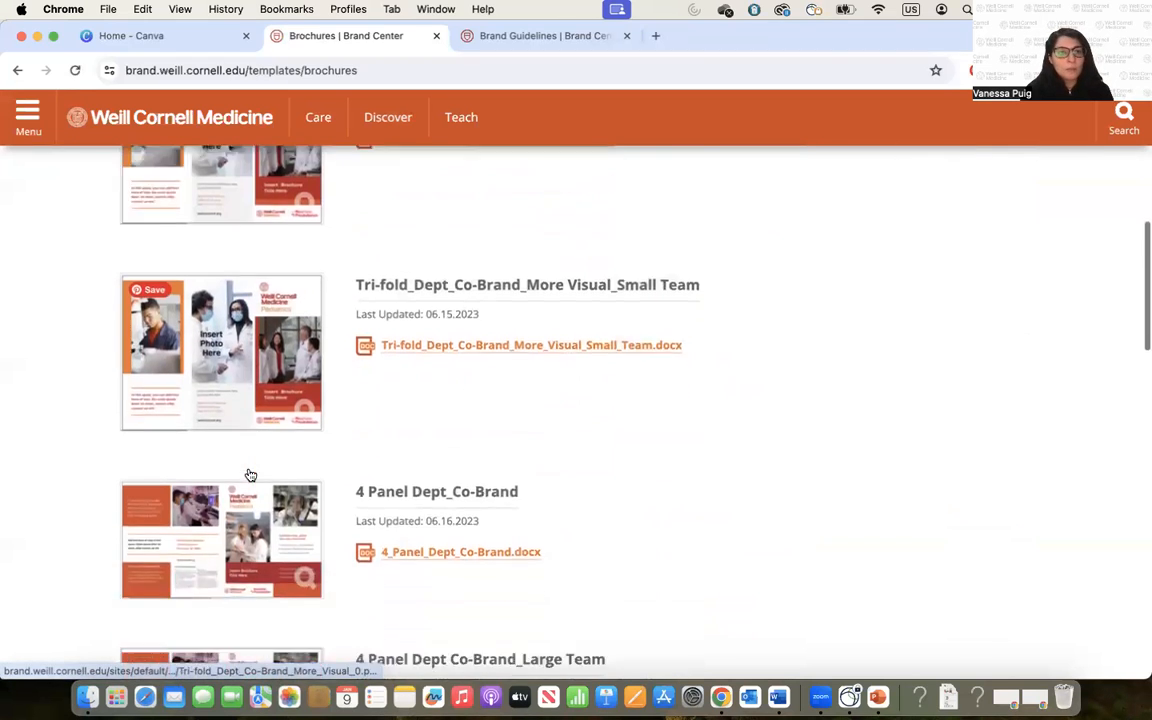
{"action": "scroll", "coordinate": [250, 475], "scroll_direction": "down", "scroll_amount": 4}
{"action": "scroll", "coordinate": [272, 362], "scroll_direction": "down", "scroll_amount": 7}
{"action": "scroll", "coordinate": [275, 363], "scroll_direction": "up", "scroll_amount": 12}
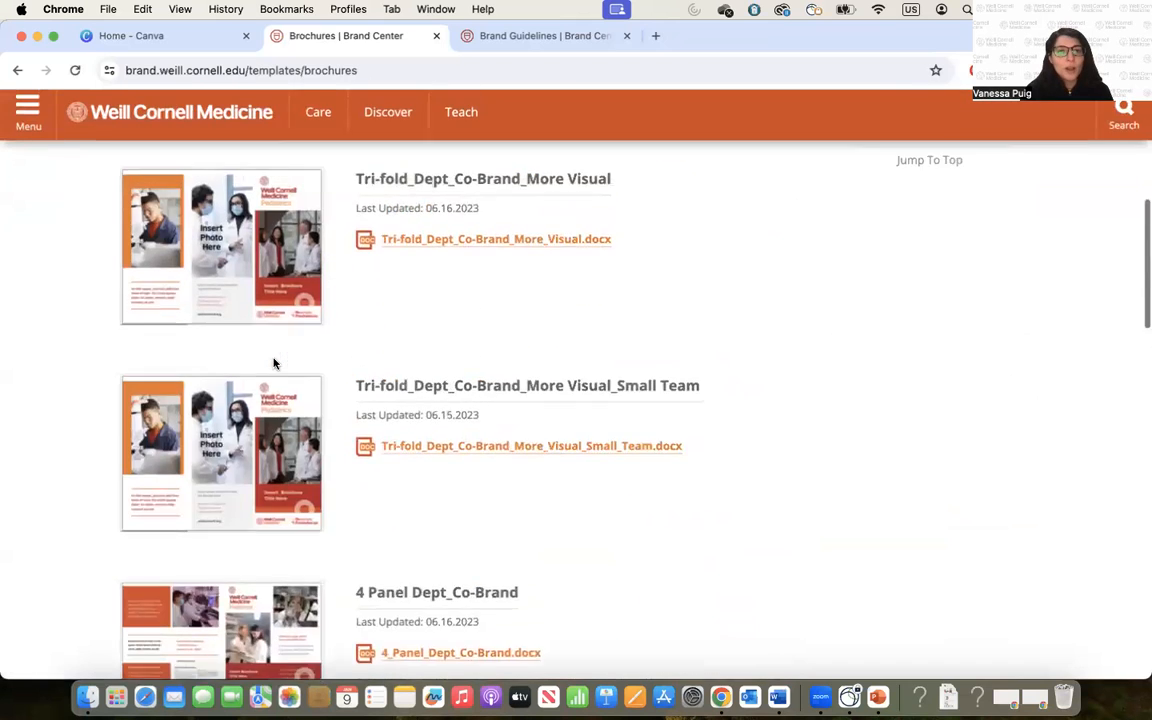
{"action": "scroll", "coordinate": [275, 363], "scroll_direction": "up", "scroll_amount": 6}
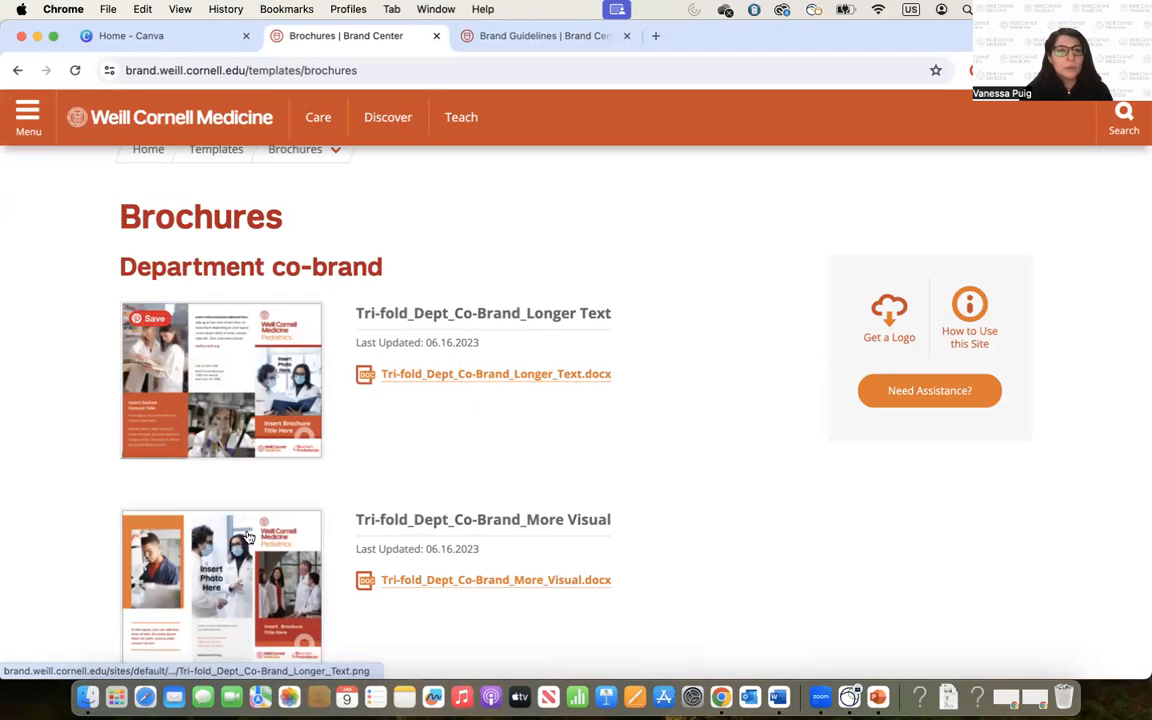
Step: Download the Tri-fold_Dept_Co-Brand_Longer_Text.docx brochure file and open it in Word
{"action": "left_click", "coordinate": [422, 375]}
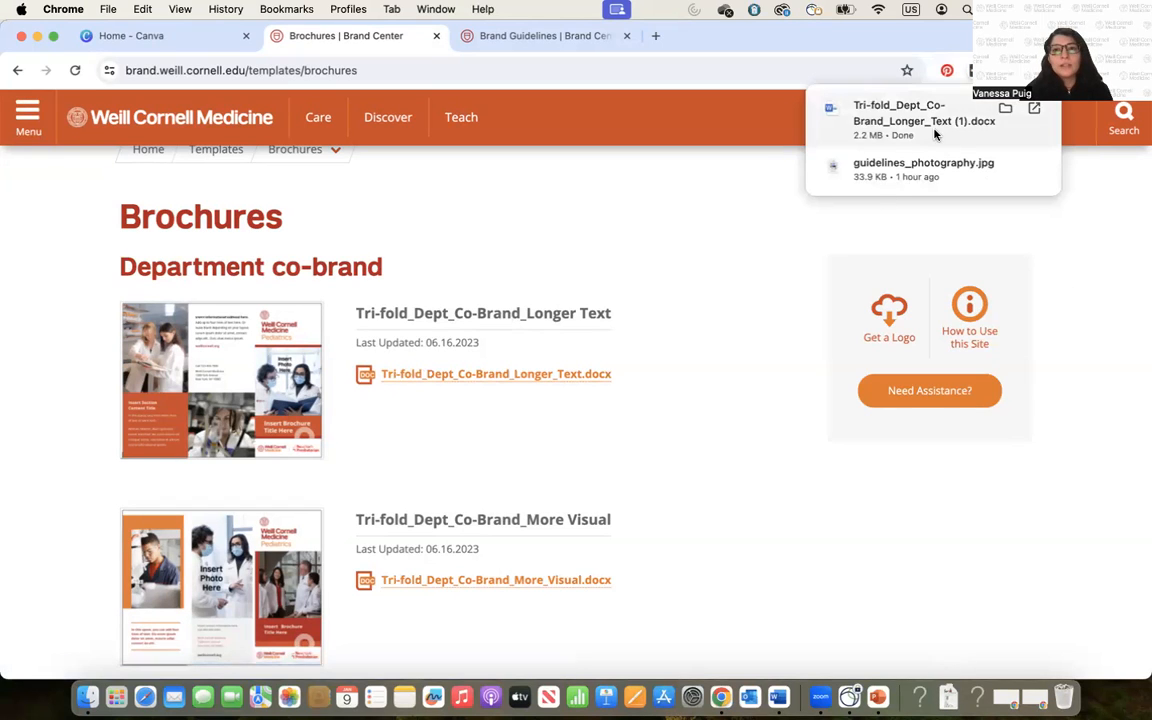
{"action": "left_click", "coordinate": [922, 133]}
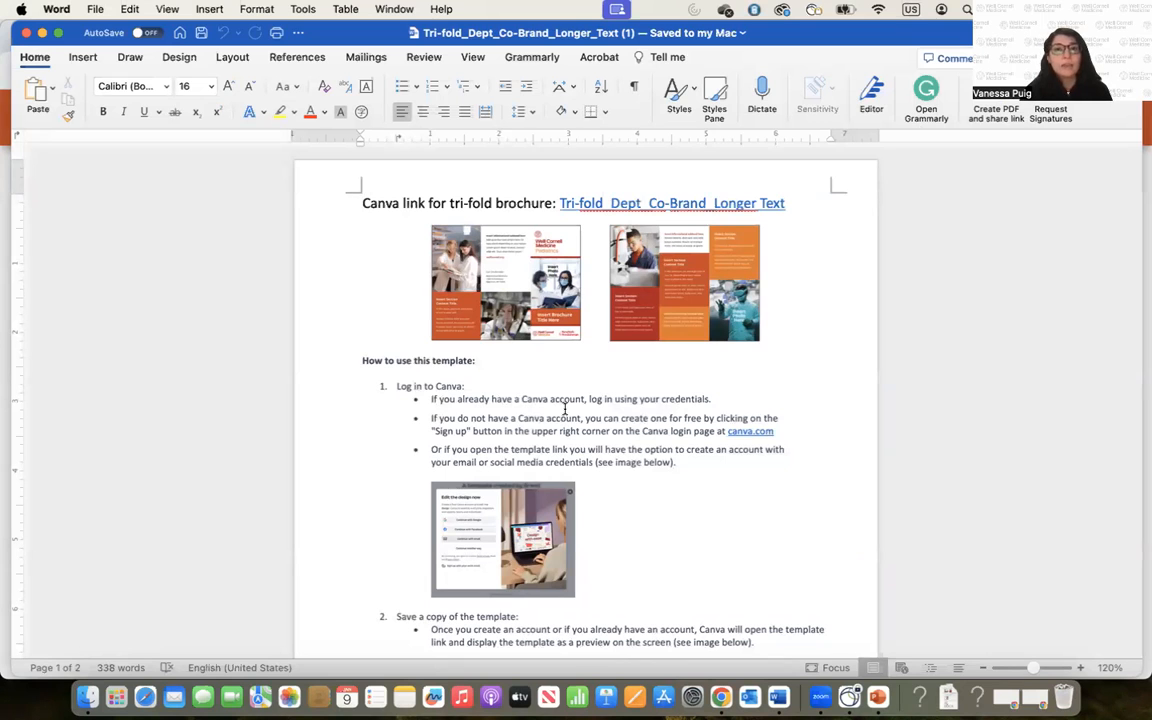
Step: Read through the template instructions and open the document's Canva link for the Tri-fold_Dept_Co-Brand_Longer Text brochure
{"action": "scroll", "coordinate": [565, 435], "scroll_direction": "down", "scroll_amount": 10}
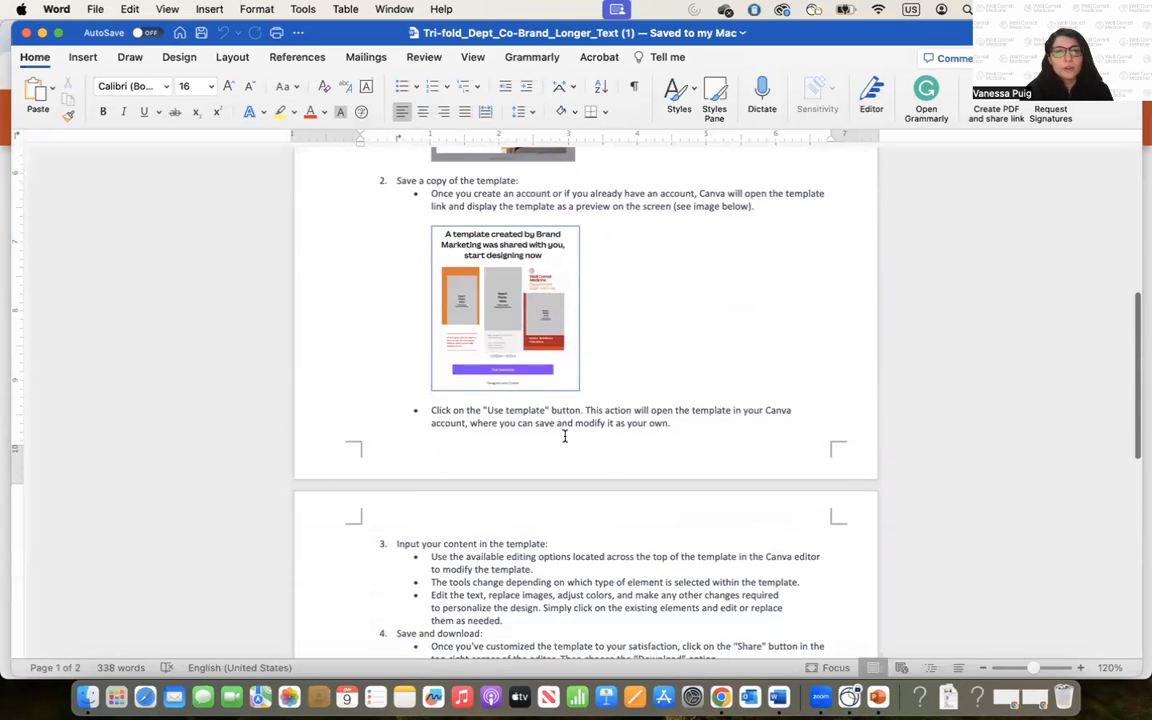
{"action": "scroll", "coordinate": [565, 435], "scroll_direction": "down", "scroll_amount": 3}
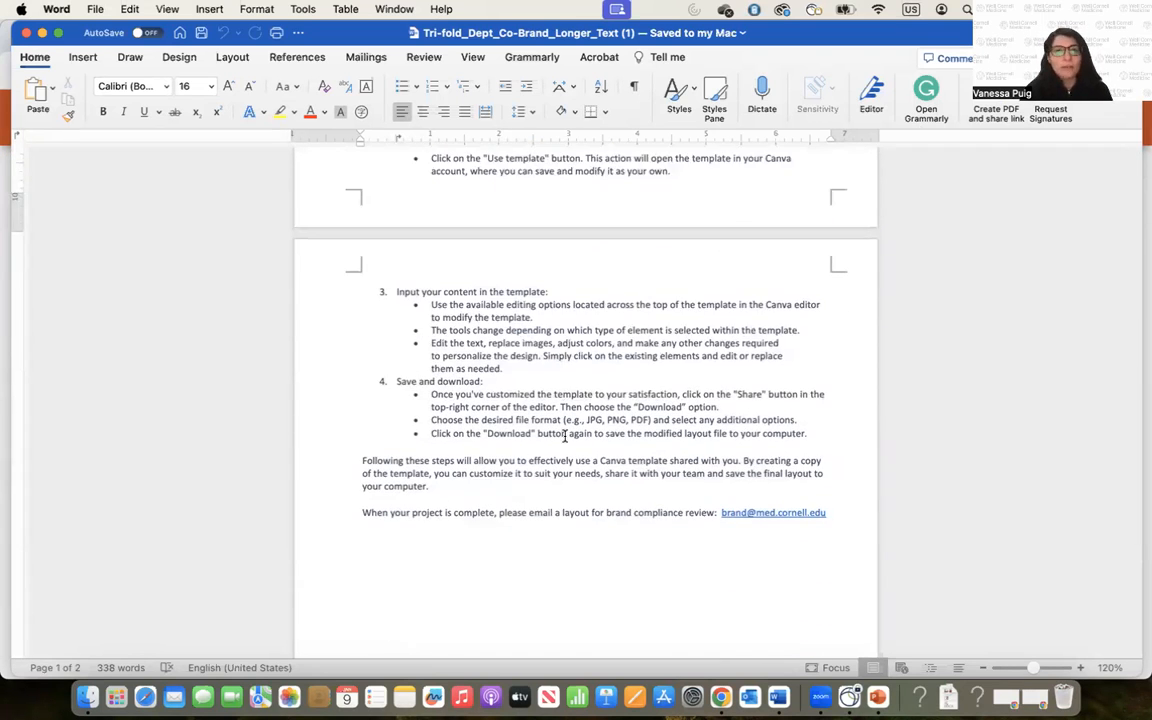
{"action": "scroll", "coordinate": [565, 435], "scroll_direction": "up", "scroll_amount": 13}
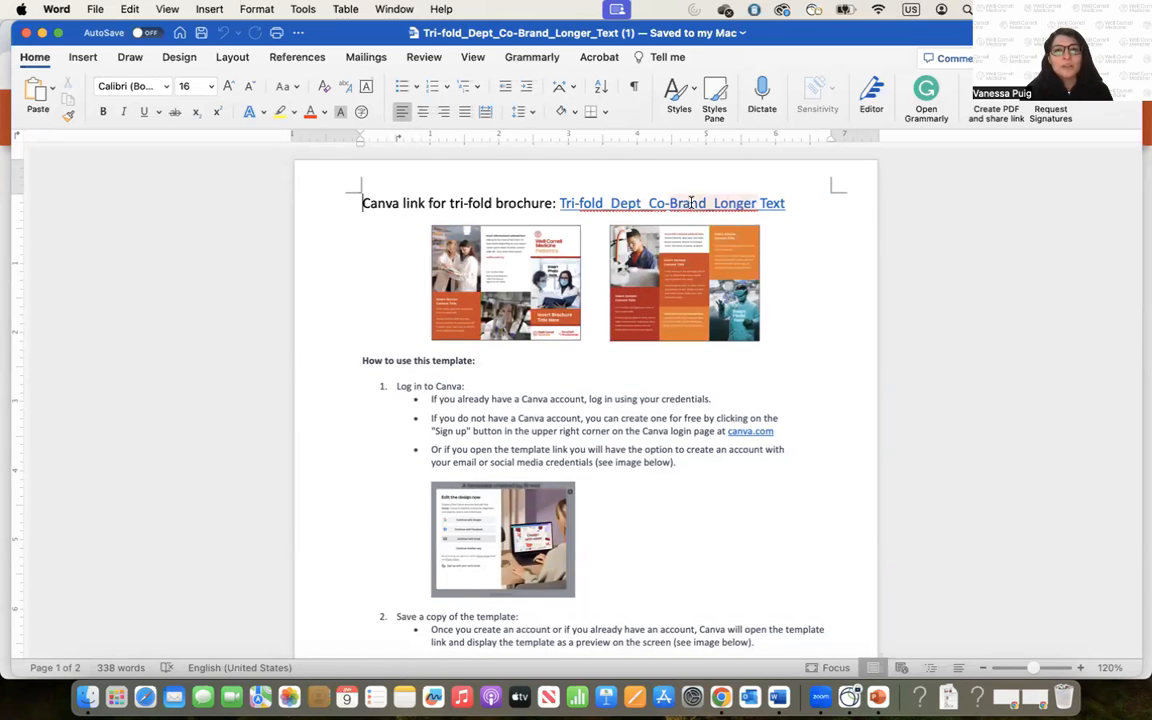
{"action": "left_click", "coordinate": [579, 204]}
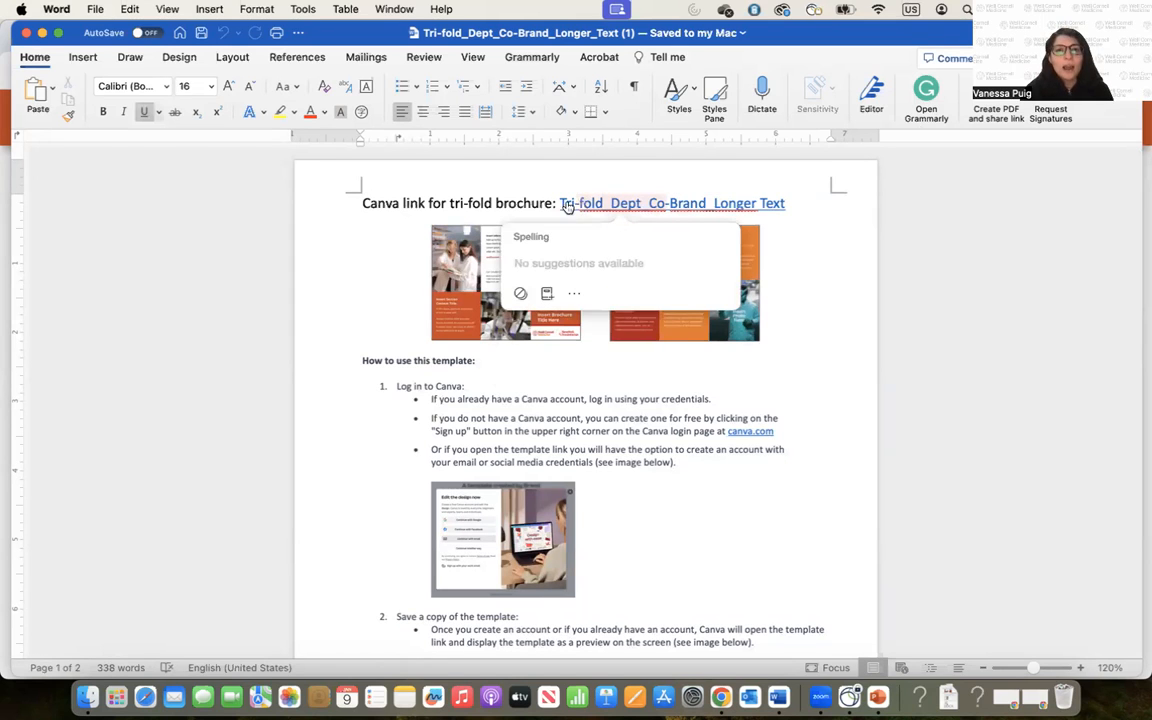
{"action": "left_click", "coordinate": [566, 205]}
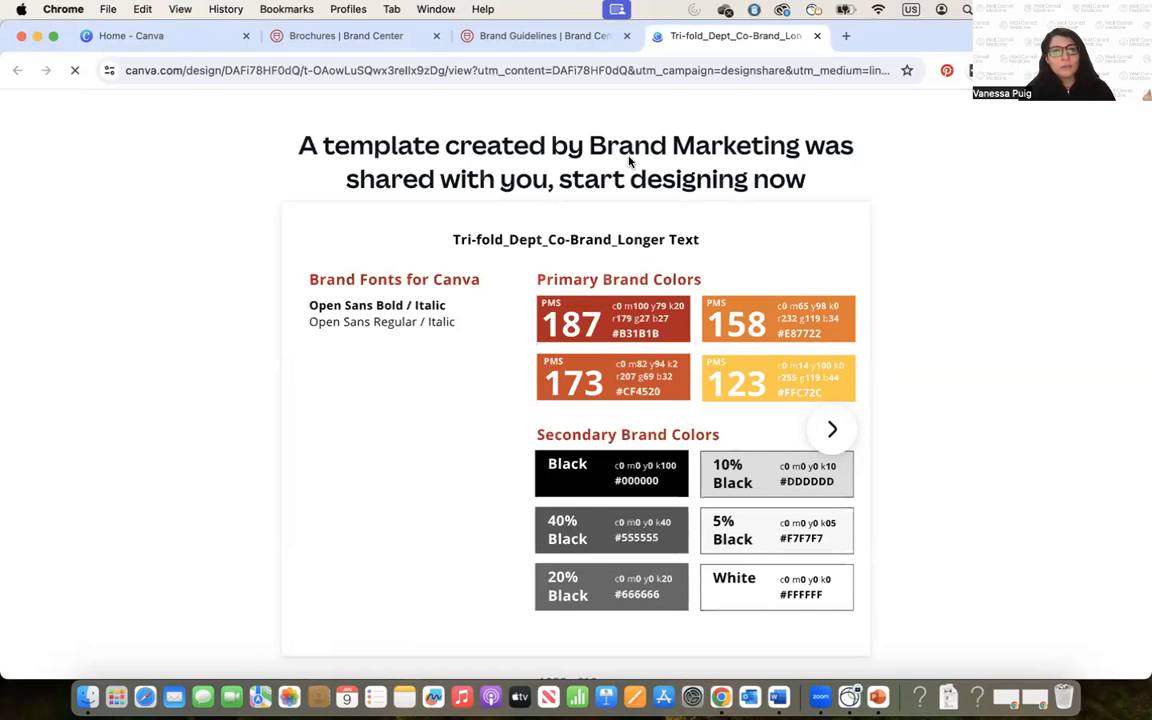
Step: Preview the first pages of the shared tri-fold template and use it to create a new design
{"action": "scroll", "coordinate": [629, 160], "scroll_direction": "down", "scroll_amount": 3}
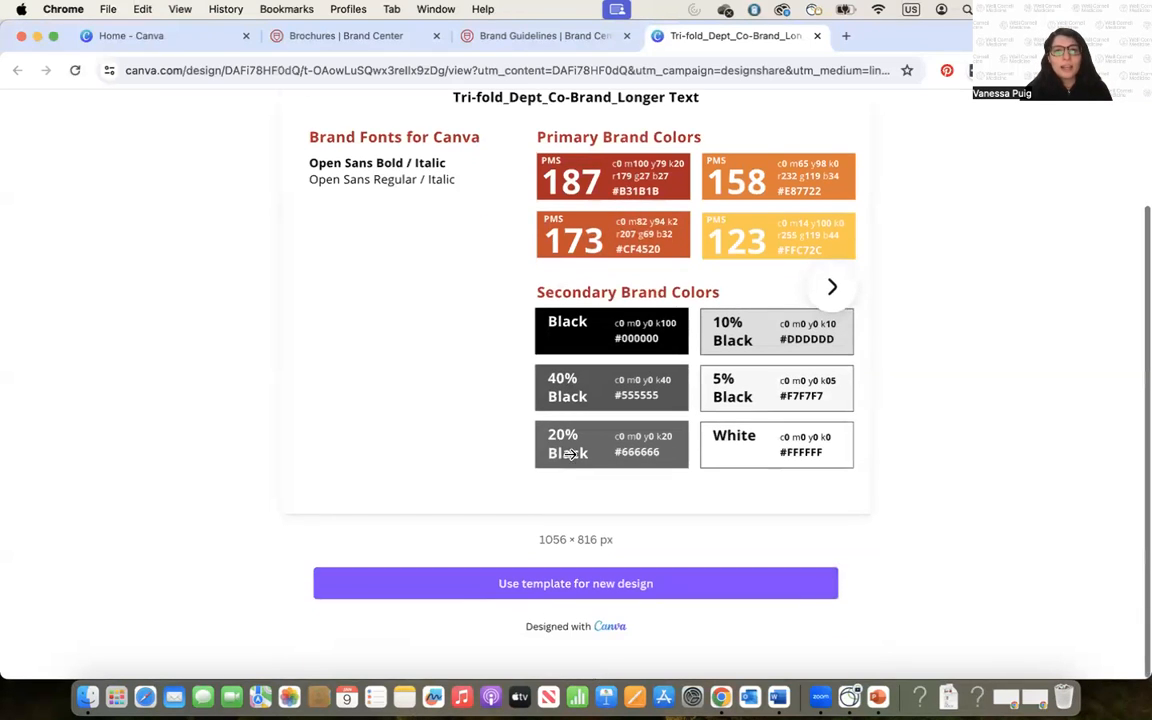
{"action": "left_click", "coordinate": [834, 296]}
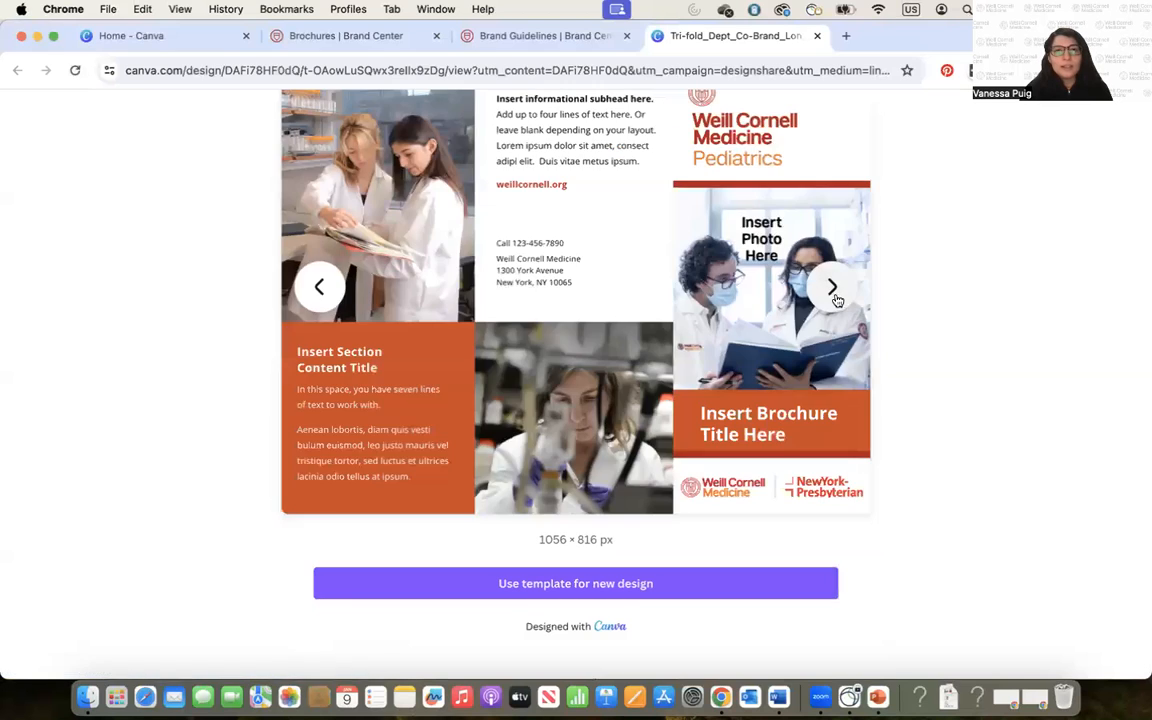
{"action": "left_click", "coordinate": [834, 296]}
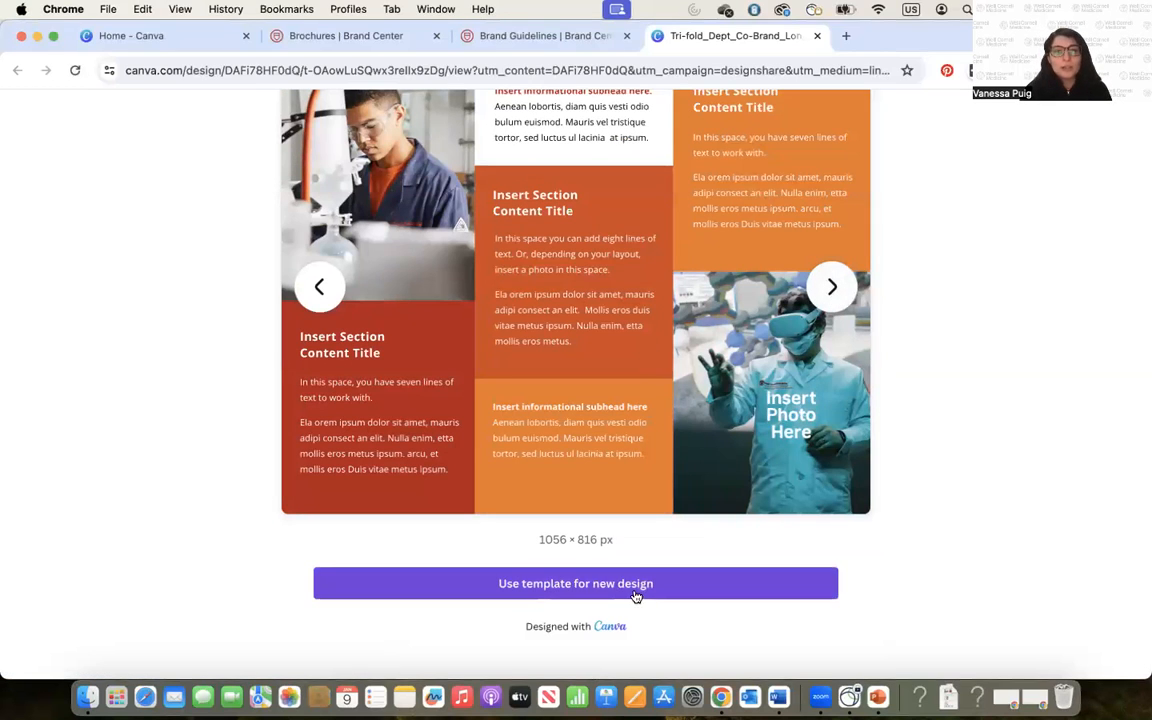
{"action": "left_click", "coordinate": [636, 597]}
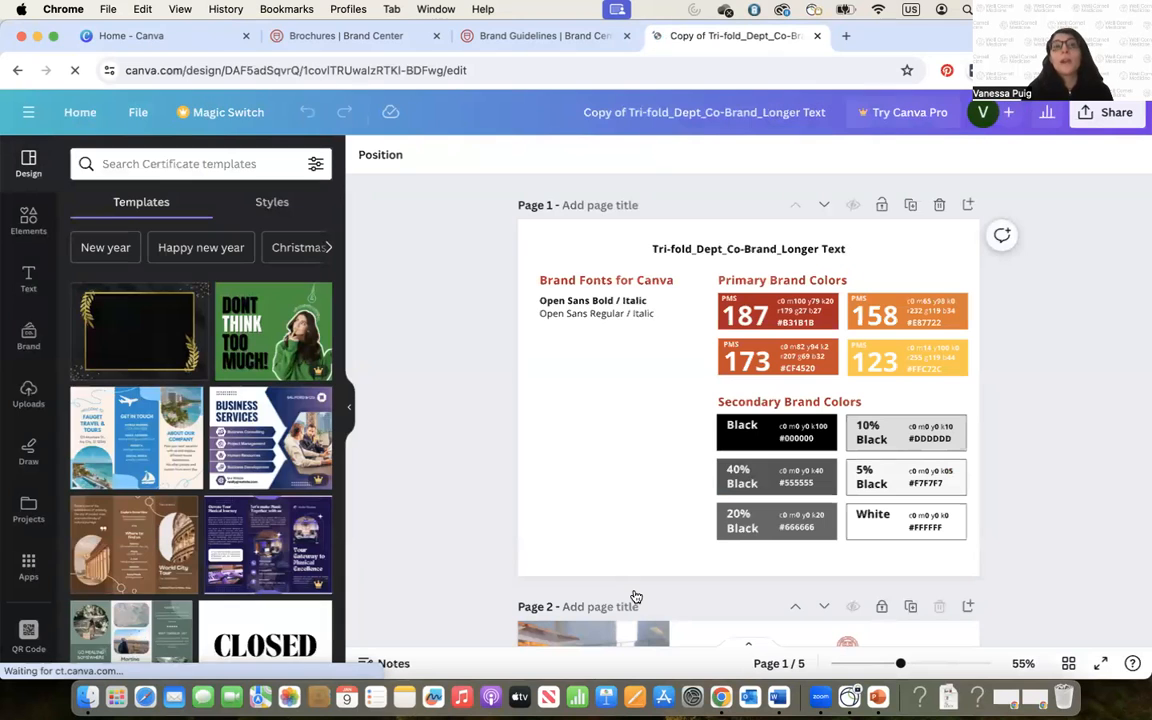
Step: Examine the brand fonts and colors on page 1 and the brochure layout on the following pages
{"action": "scroll", "coordinate": [667, 509], "scroll_direction": "down", "scroll_amount": 2}
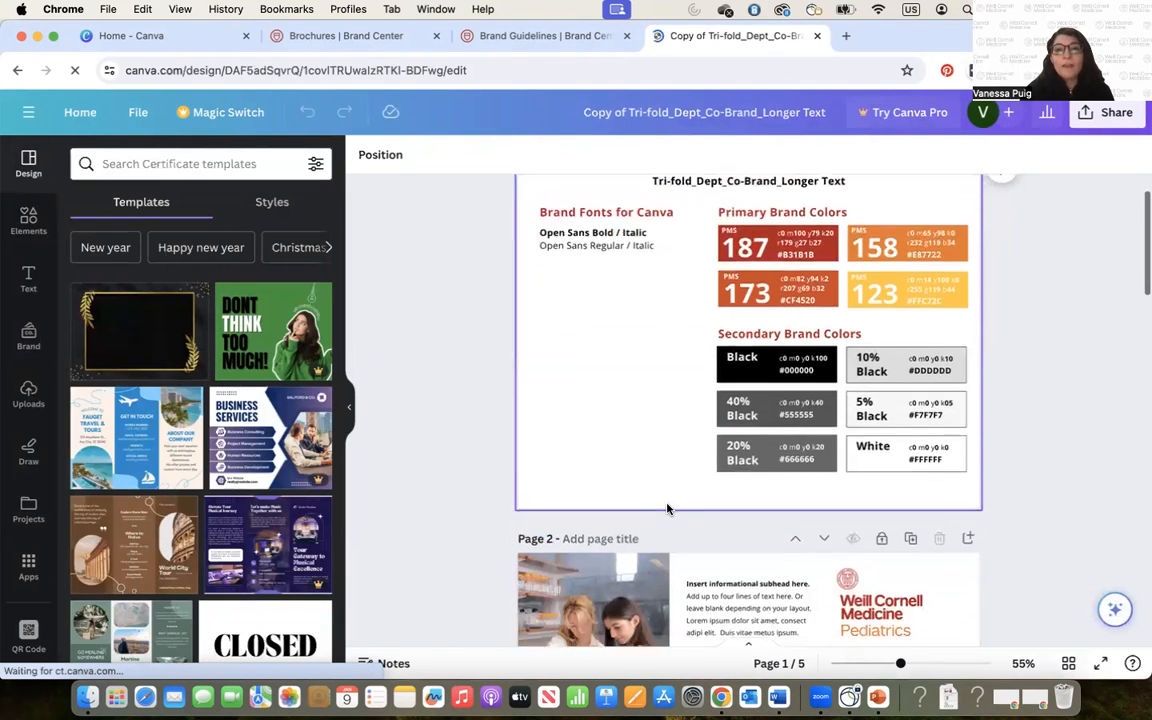
{"action": "scroll", "coordinate": [667, 509], "scroll_direction": "down", "scroll_amount": 3}
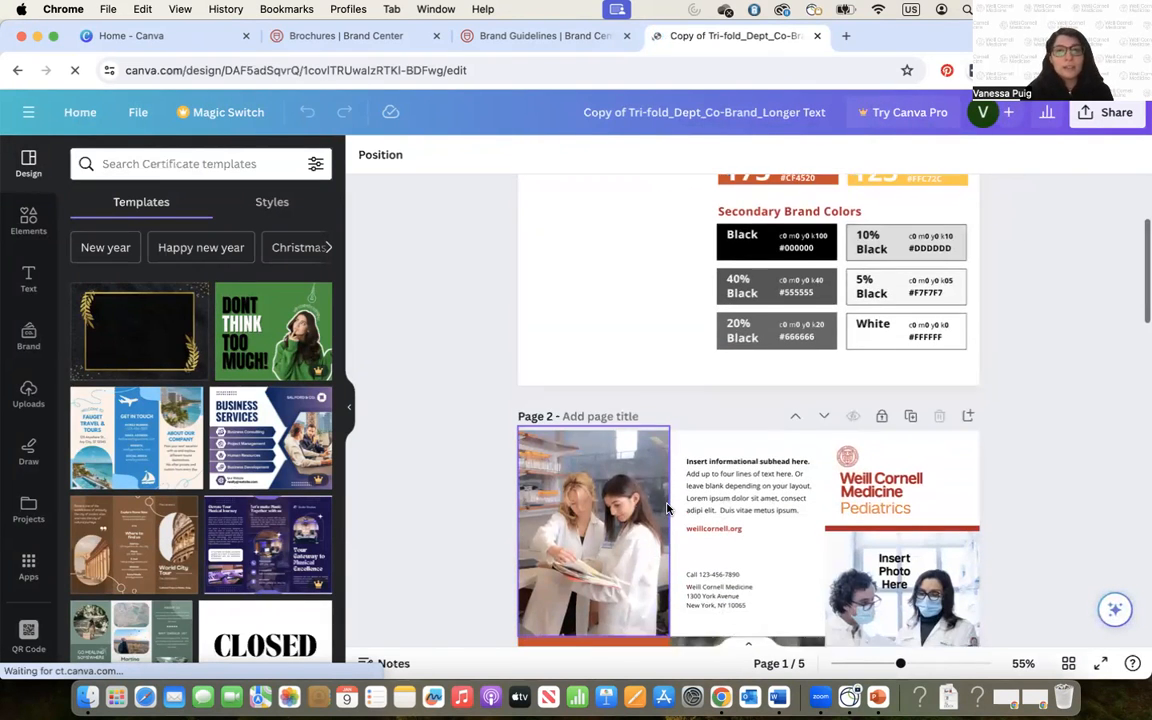
{"action": "scroll", "coordinate": [667, 509], "scroll_direction": "down", "scroll_amount": 15}
{"action": "scroll", "coordinate": [667, 509], "scroll_direction": "up", "scroll_amount": 15}
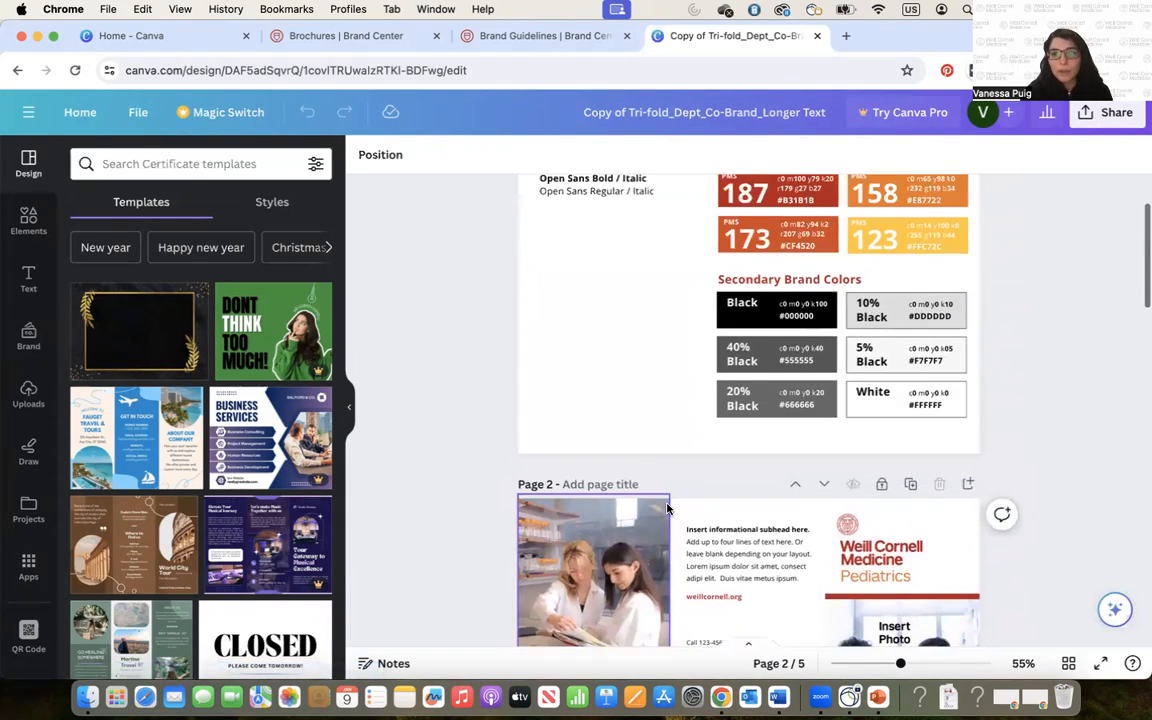
{"action": "scroll", "coordinate": [667, 509], "scroll_direction": "down", "scroll_amount": 1}
{"action": "scroll", "coordinate": [667, 509], "scroll_direction": "up", "scroll_amount": 5}
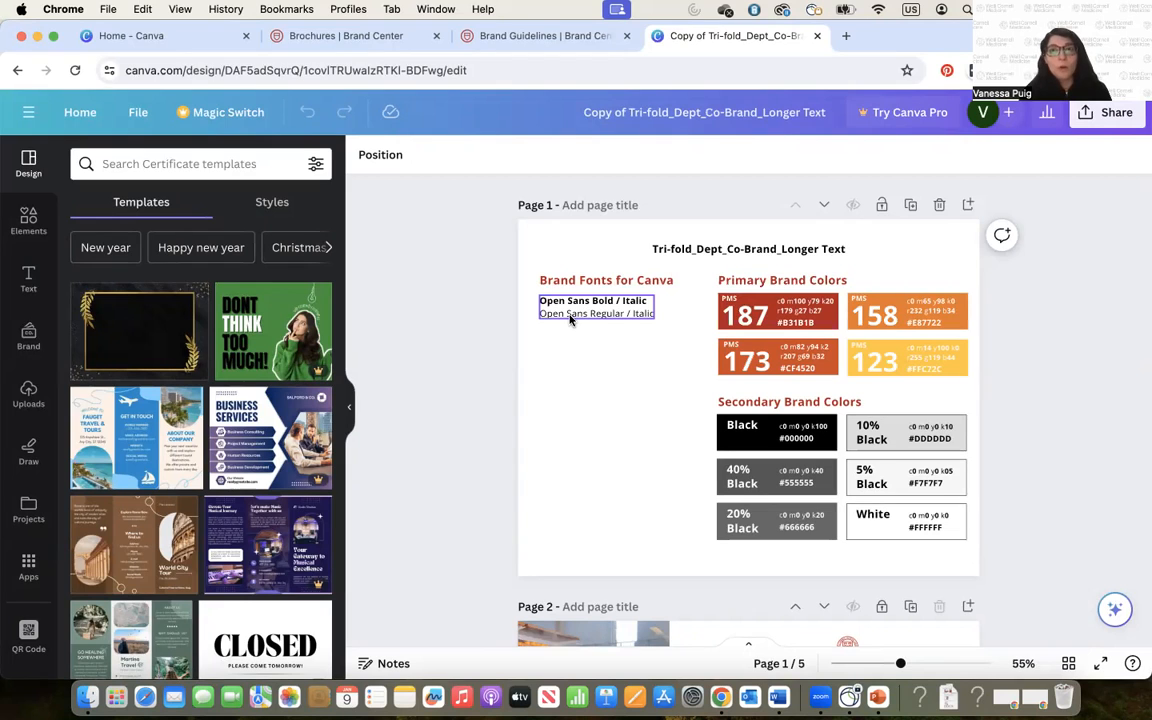
{"action": "scroll", "coordinate": [645, 391], "scroll_direction": "down", "scroll_amount": 5}
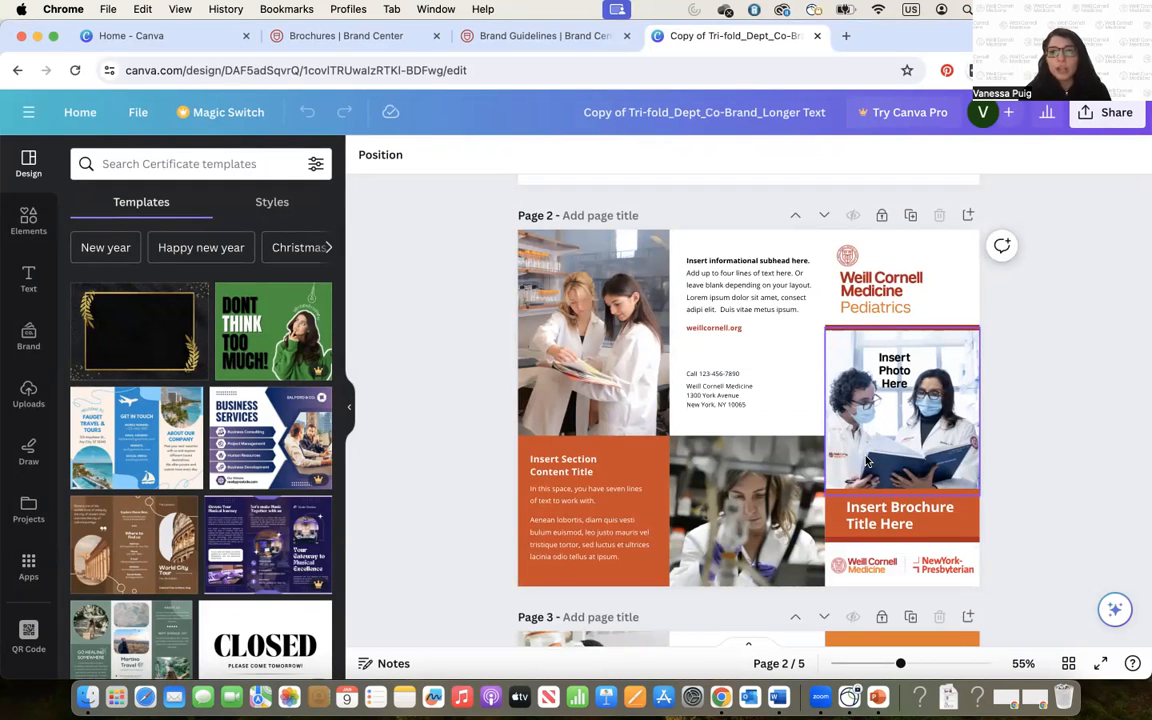
{"action": "scroll", "coordinate": [868, 461], "scroll_direction": "up", "scroll_amount": 1}
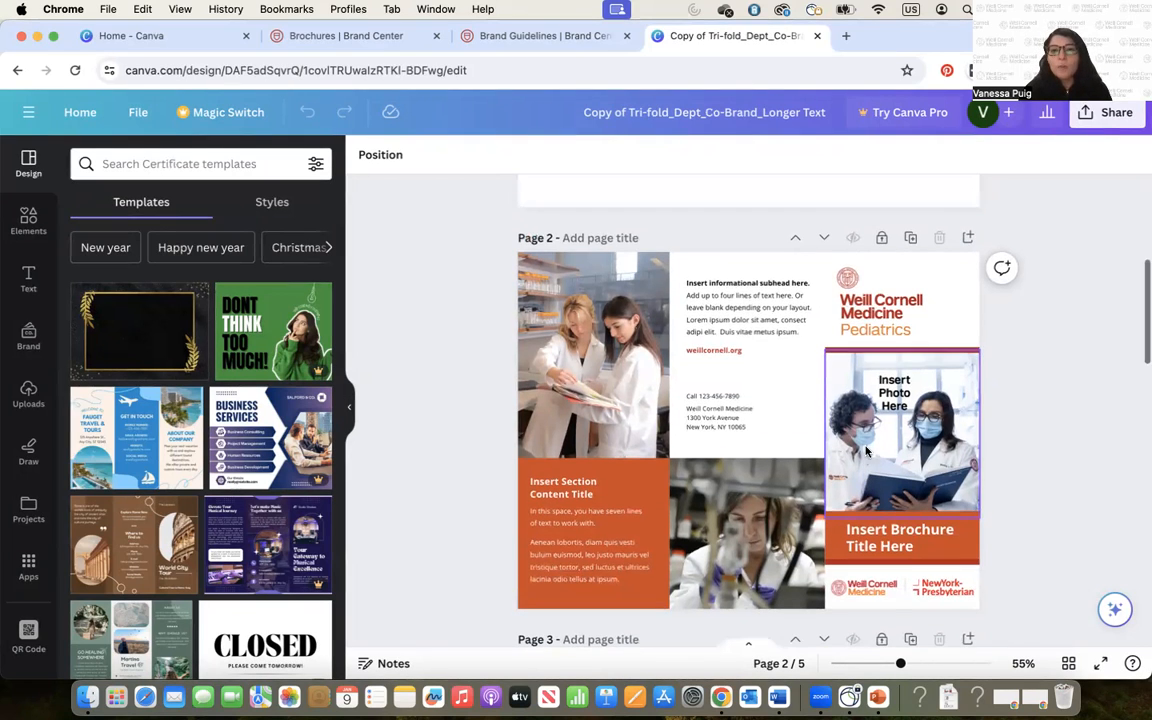
Step: Unlock page 2 of the brochure for editing
{"action": "left_click", "coordinate": [882, 241]}
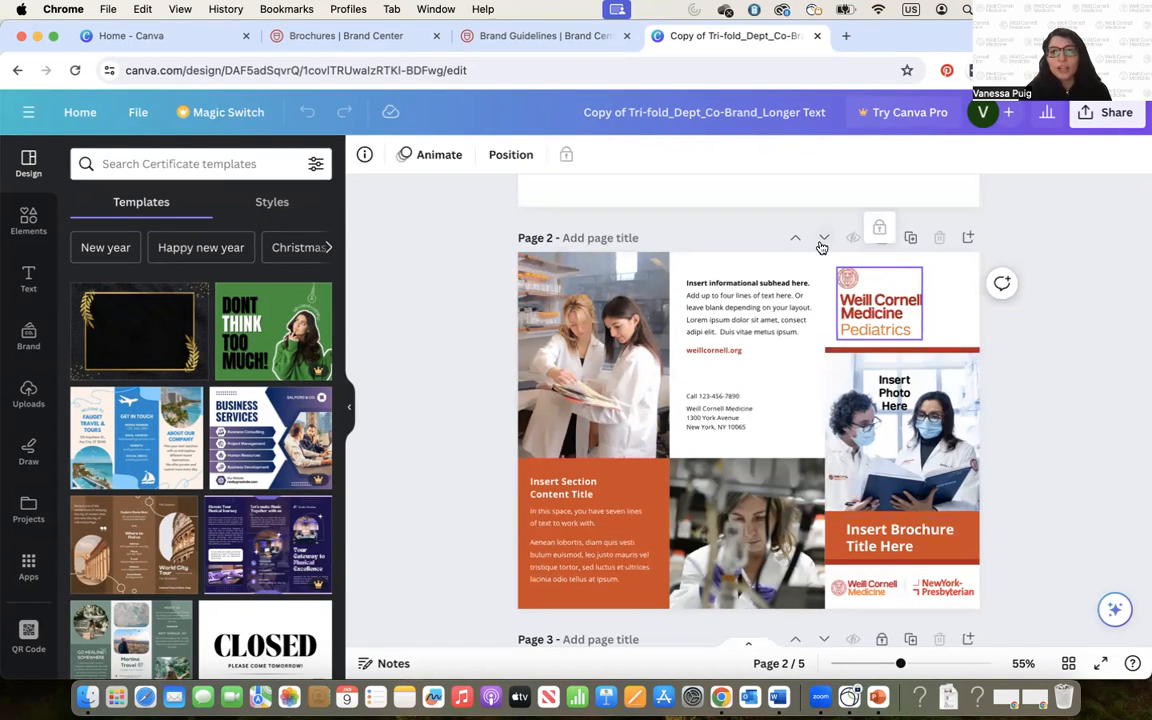
{"action": "left_click", "coordinate": [881, 238]}
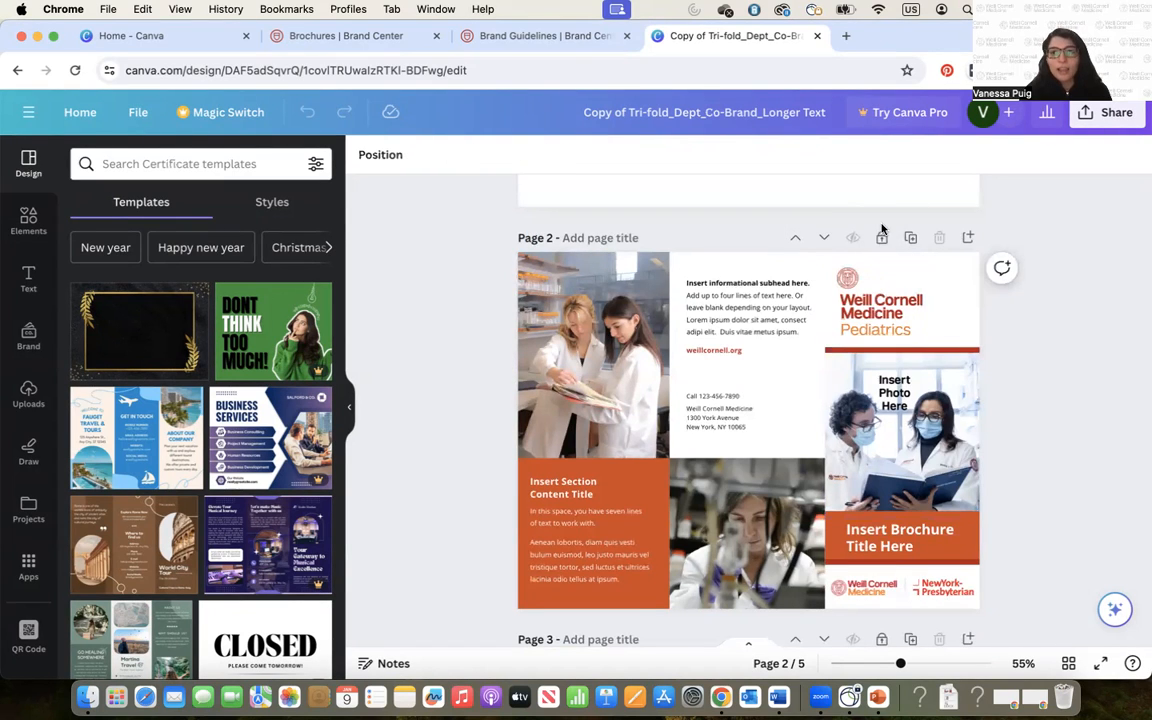
{"action": "left_click", "coordinate": [882, 241]}
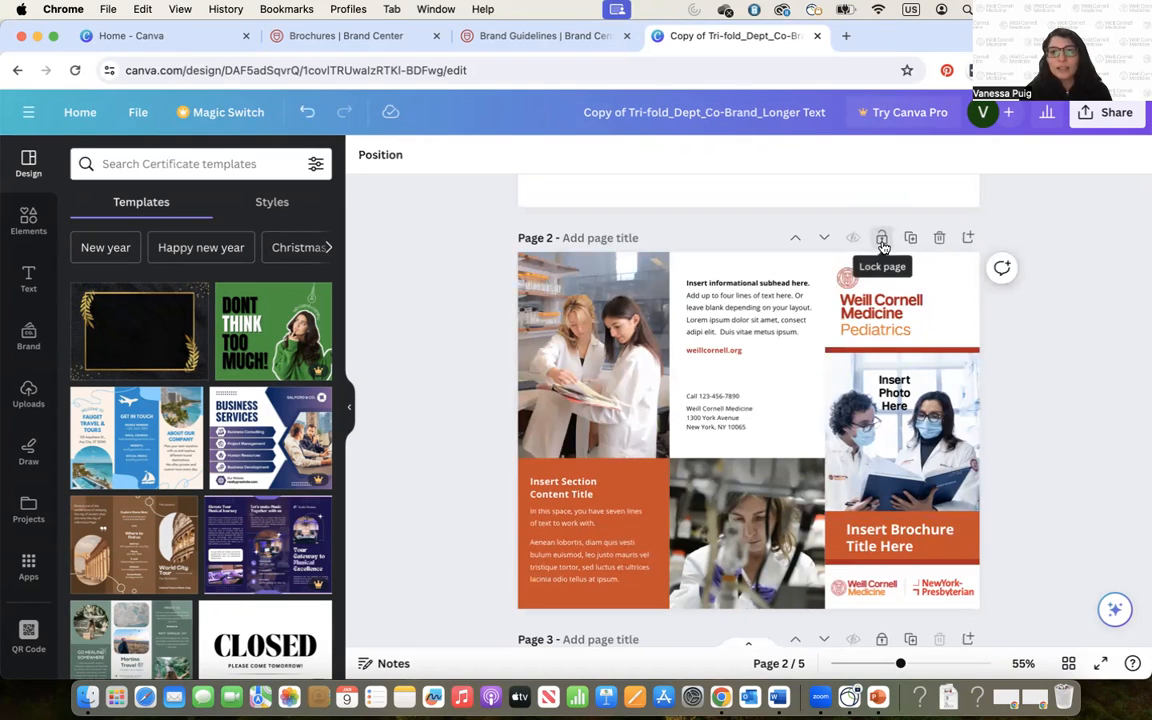
Step: Replace the brochure title placeholder on page 2's front cover with "ITS Information"
{"action": "scroll", "coordinate": [880, 400], "scroll_direction": "down", "scroll_amount": 2}
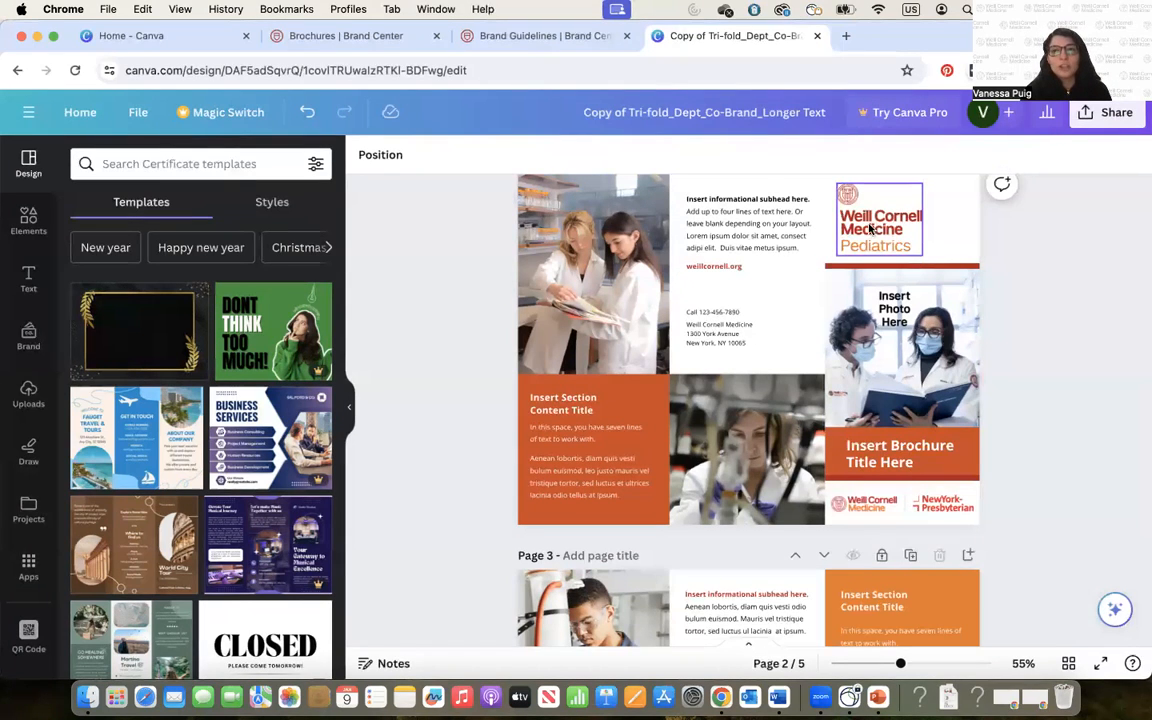
{"action": "left_click", "coordinate": [876, 451]}
{"action": "double_click", "coordinate": [876, 451]}
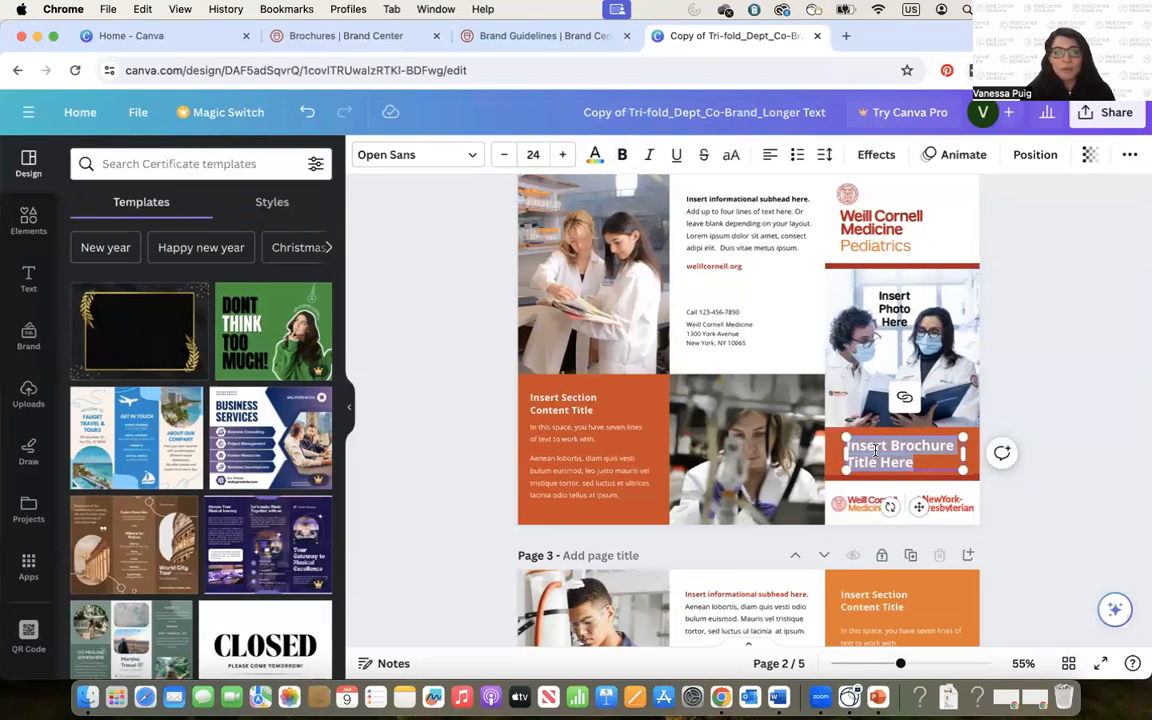
{"action": "type", "text": "T"}
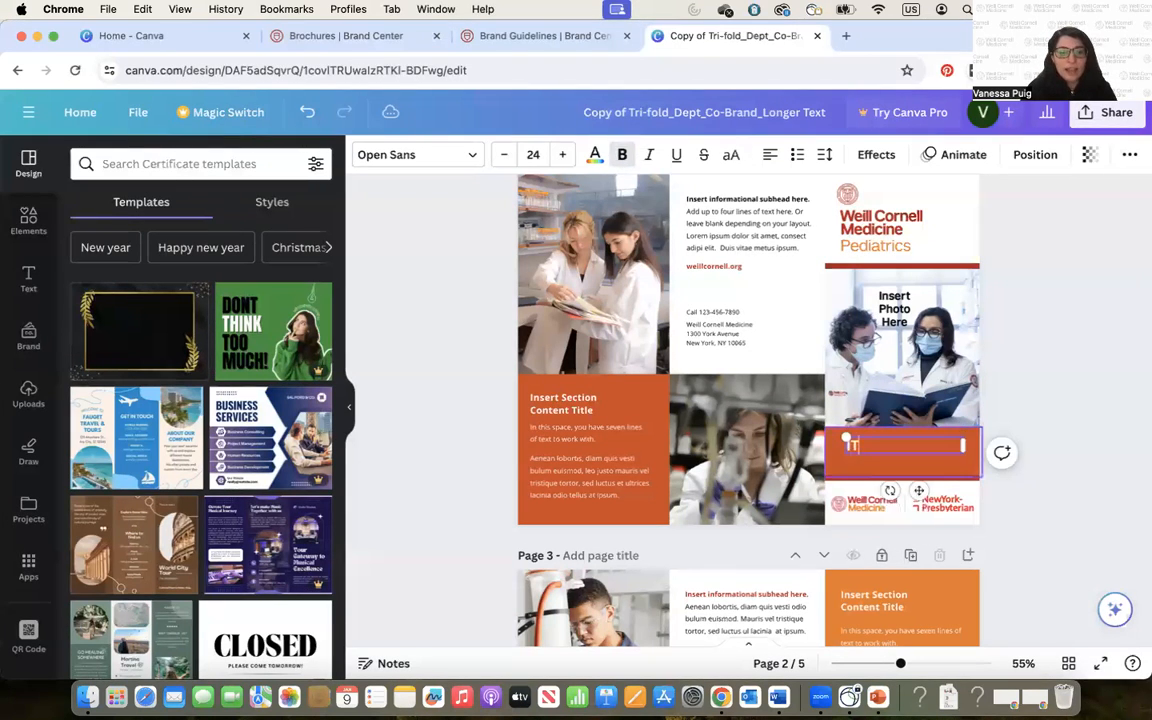
{"action": "type", "text": "TS Information"}
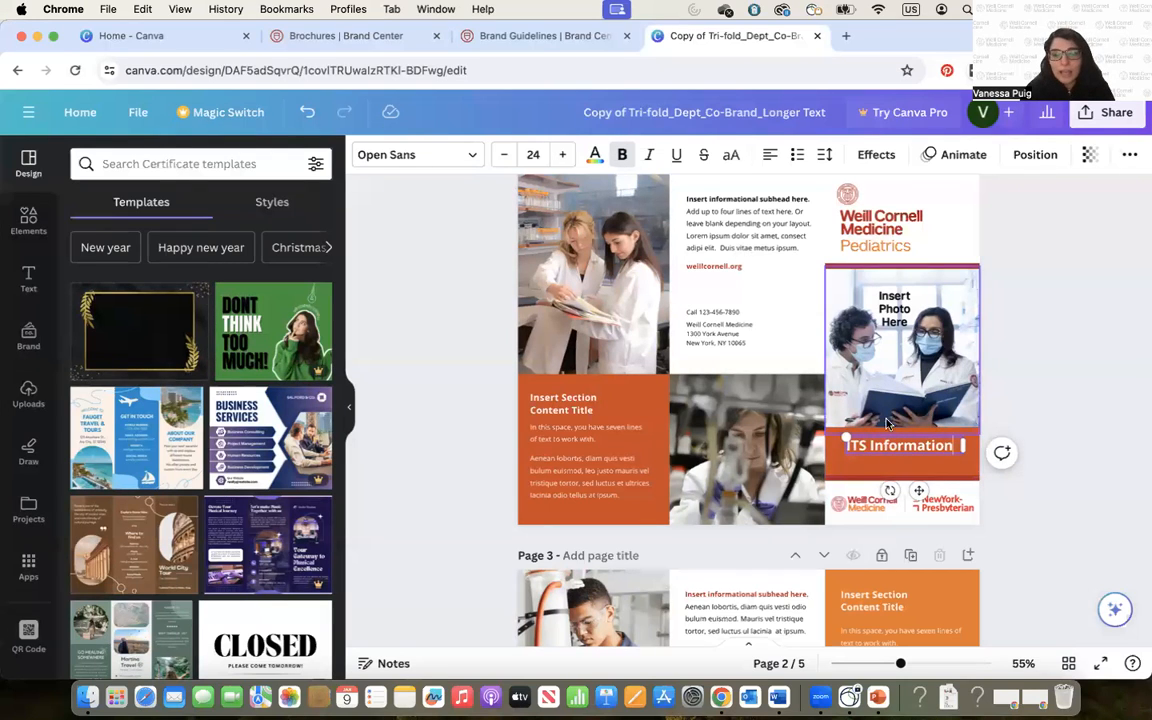
Step: Select the section content title on page 2 and look through the remaining brochure pages down to page 5
{"action": "left_click", "coordinate": [566, 410]}
{"action": "left_click", "coordinate": [566, 416]}
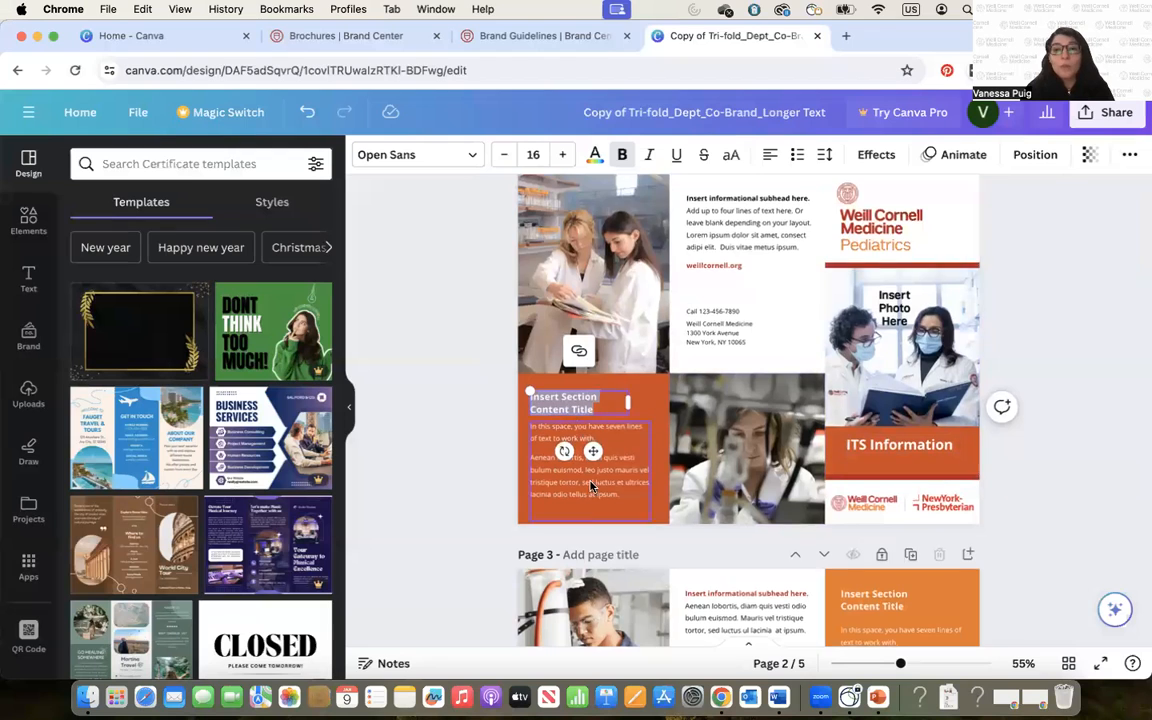
{"action": "scroll", "coordinate": [575, 440], "scroll_direction": "down", "scroll_amount": 5}
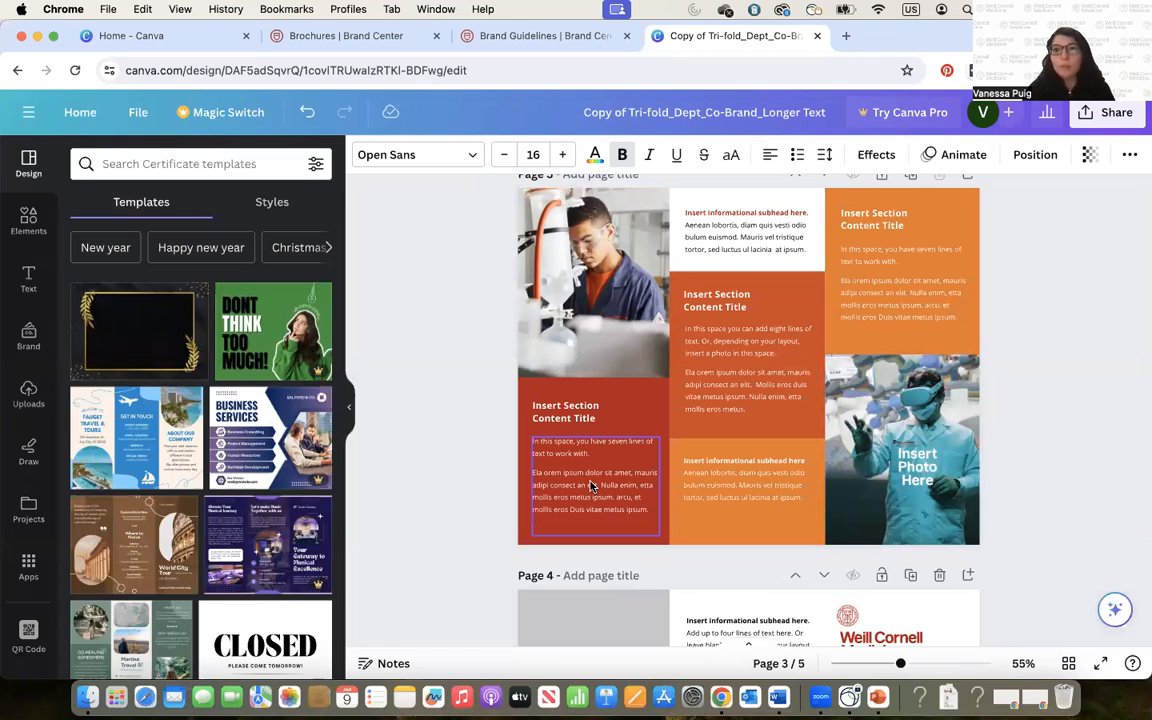
{"action": "scroll", "coordinate": [776, 417], "scroll_direction": "down", "scroll_amount": 10}
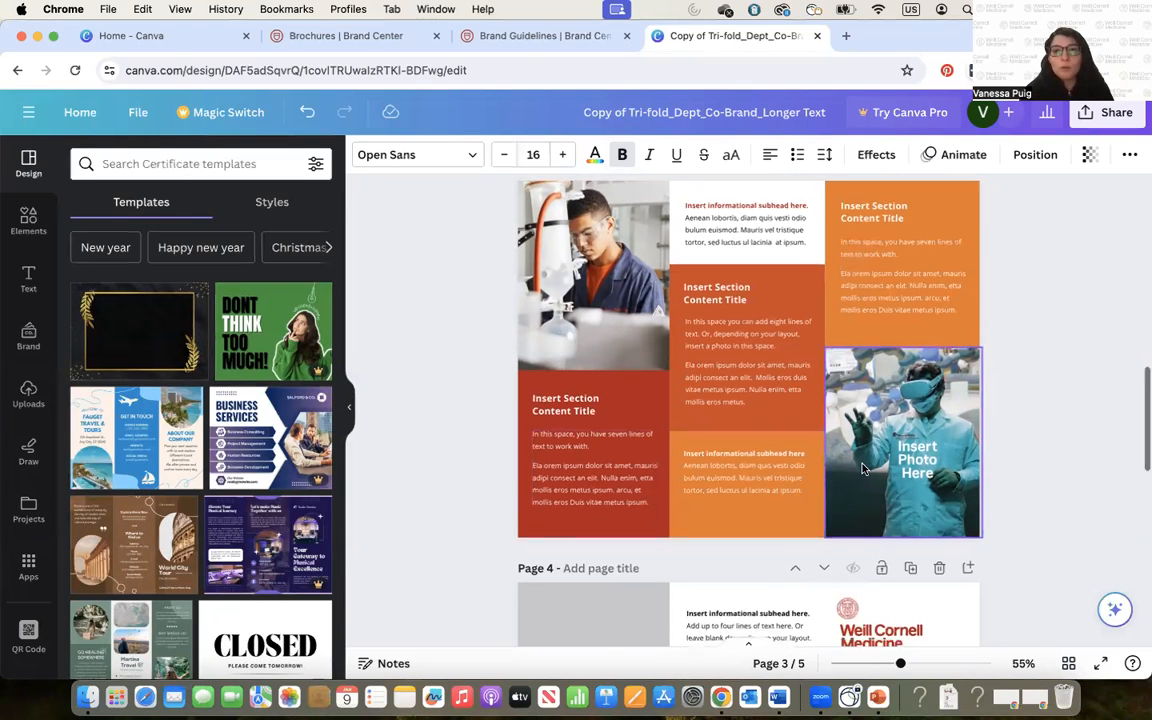
{"action": "scroll", "coordinate": [862, 468], "scroll_direction": "up", "scroll_amount": 10}
{"action": "scroll", "coordinate": [862, 468], "scroll_direction": "down", "scroll_amount": 8}
{"action": "scroll", "coordinate": [795, 552], "scroll_direction": "down", "scroll_amount": 5}
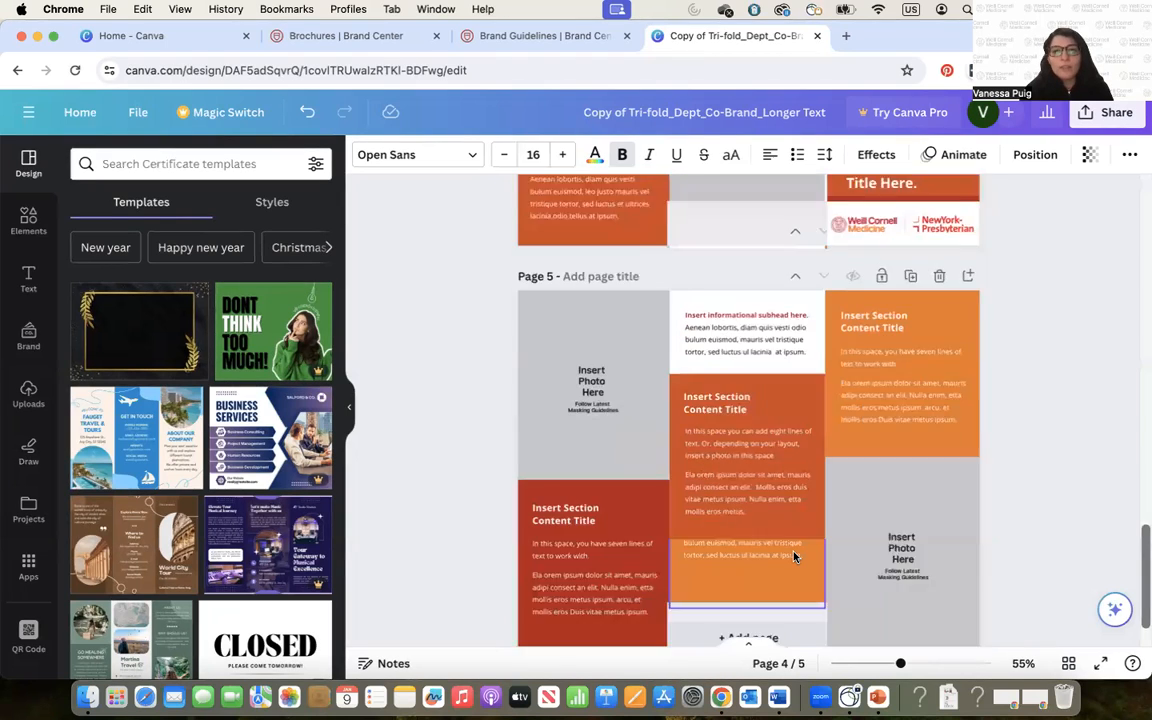
Step: Delete page 1 with the brand fonts and colors reference from the brochure design
{"action": "scroll", "coordinate": [801, 495], "scroll_direction": "up", "scroll_amount": 15}
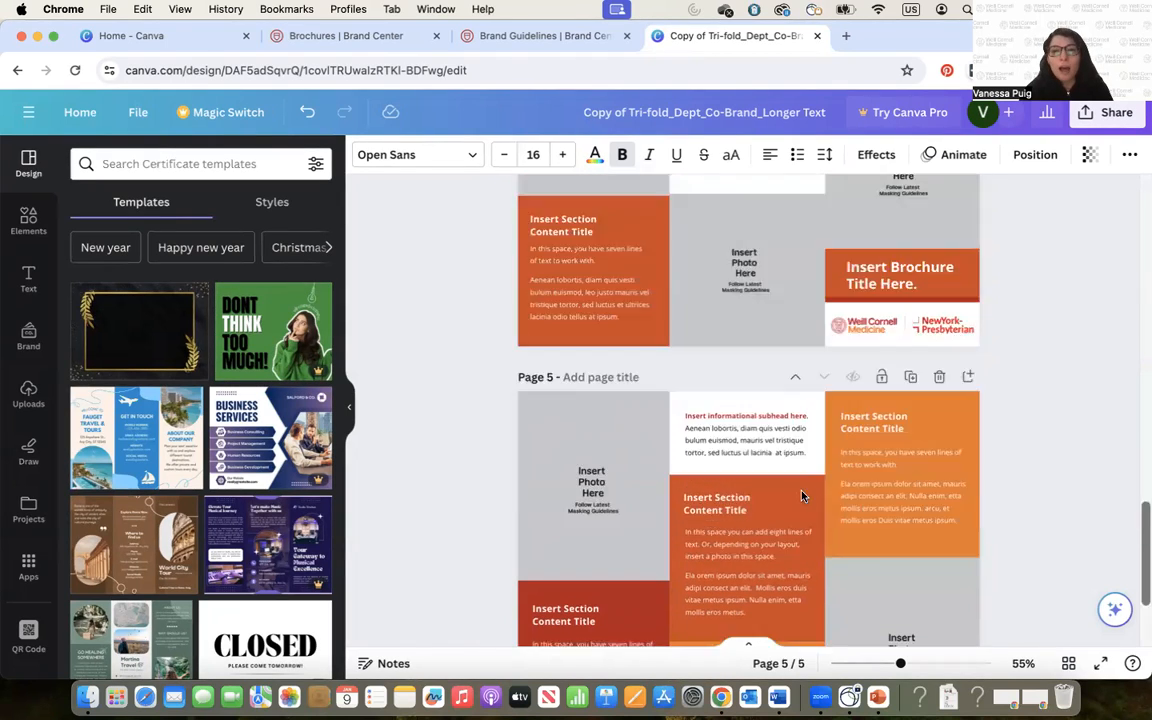
{"action": "scroll", "coordinate": [801, 495], "scroll_direction": "down", "scroll_amount": 5}
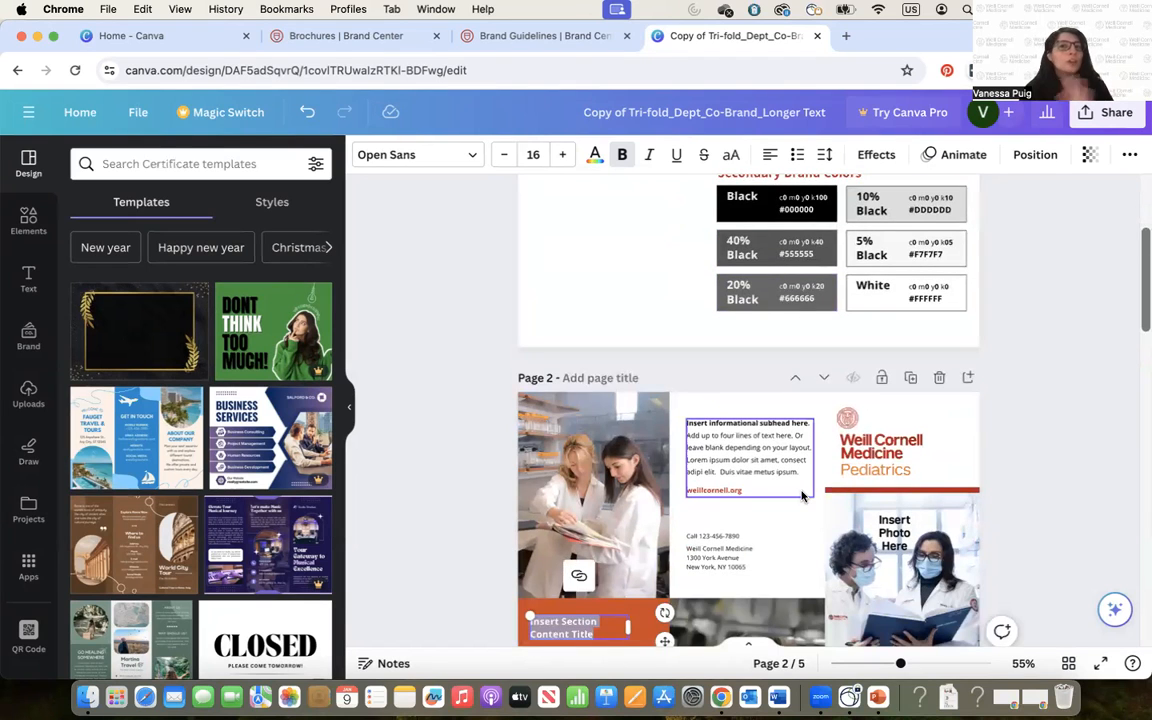
{"action": "scroll", "coordinate": [801, 495], "scroll_direction": "down", "scroll_amount": 6}
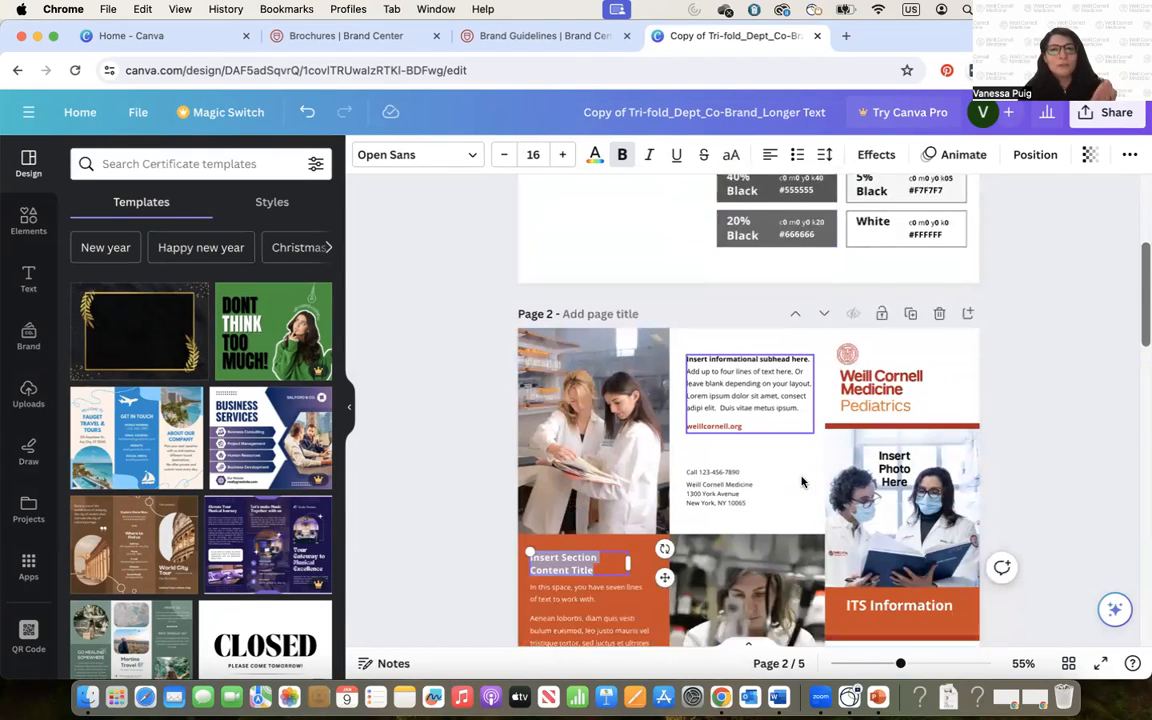
{"action": "scroll", "coordinate": [801, 481], "scroll_direction": "down", "scroll_amount": 3}
{"action": "scroll", "coordinate": [801, 481], "scroll_direction": "up", "scroll_amount": 12}
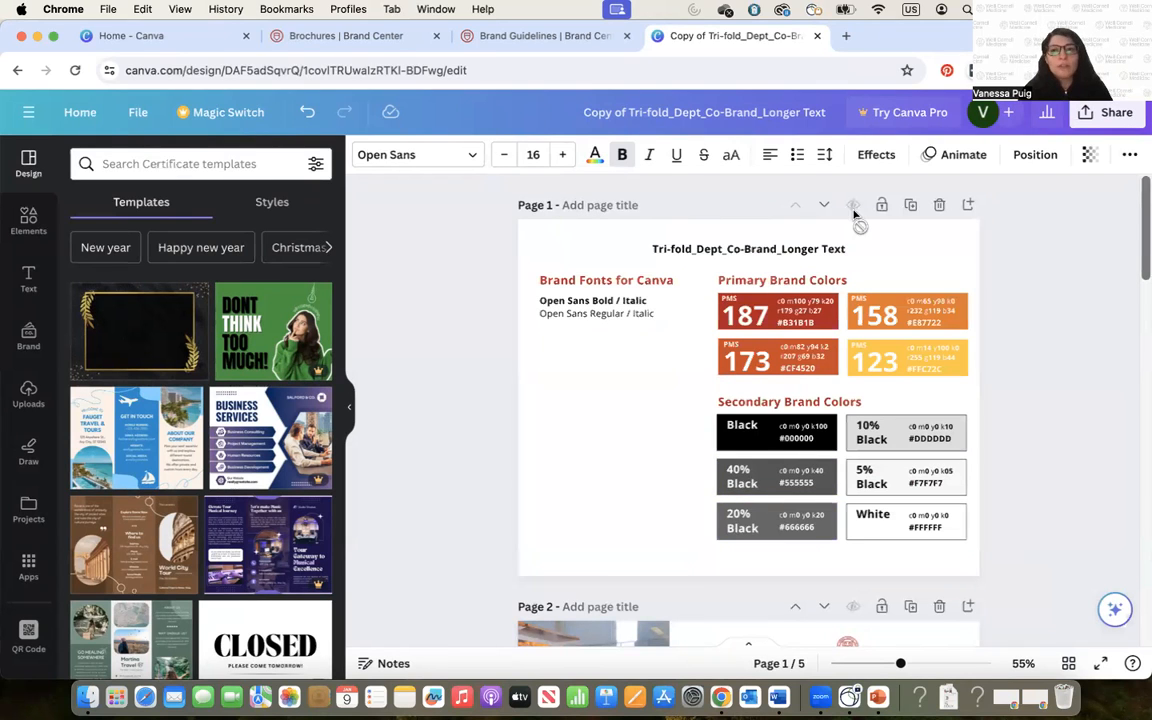
{"action": "left_click", "coordinate": [938, 207]}
Step: Delete the two unused brochure pages with gray photo placeholders, keeping the outer and inner pages that contain photos
{"action": "scroll", "coordinate": [922, 390], "scroll_direction": "down", "scroll_amount": 5}
{"action": "scroll", "coordinate": [922, 390], "scroll_direction": "down", "scroll_amount": 2}
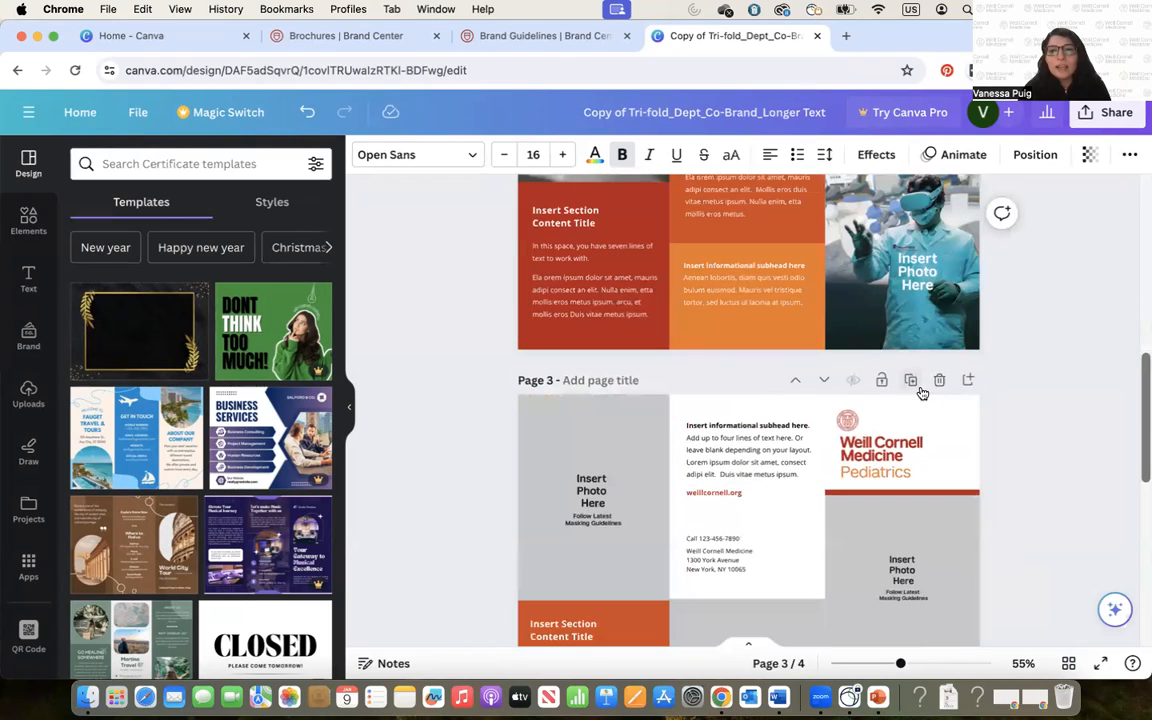
{"action": "left_click", "coordinate": [938, 376]}
{"action": "scroll", "coordinate": [935, 330], "scroll_direction": "down", "scroll_amount": 2}
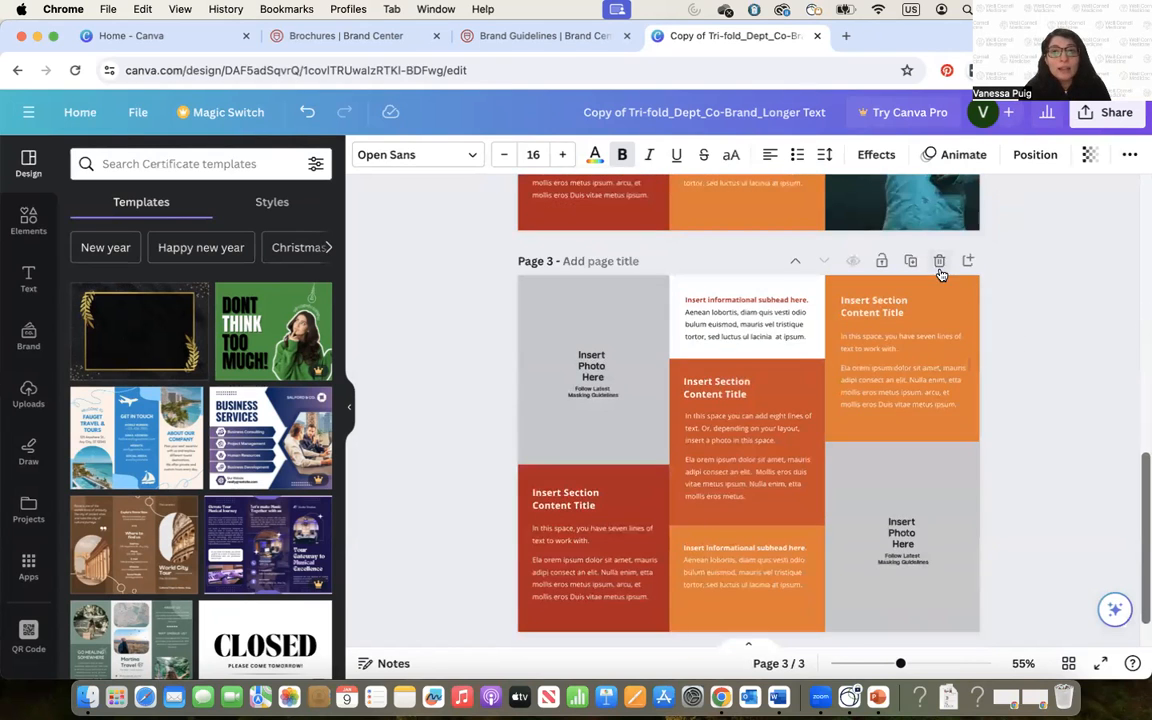
{"action": "left_click", "coordinate": [939, 263]}
{"action": "scroll", "coordinate": [960, 330], "scroll_direction": "up", "scroll_amount": 3}
{"action": "scroll", "coordinate": [973, 294], "scroll_direction": "up", "scroll_amount": 2}
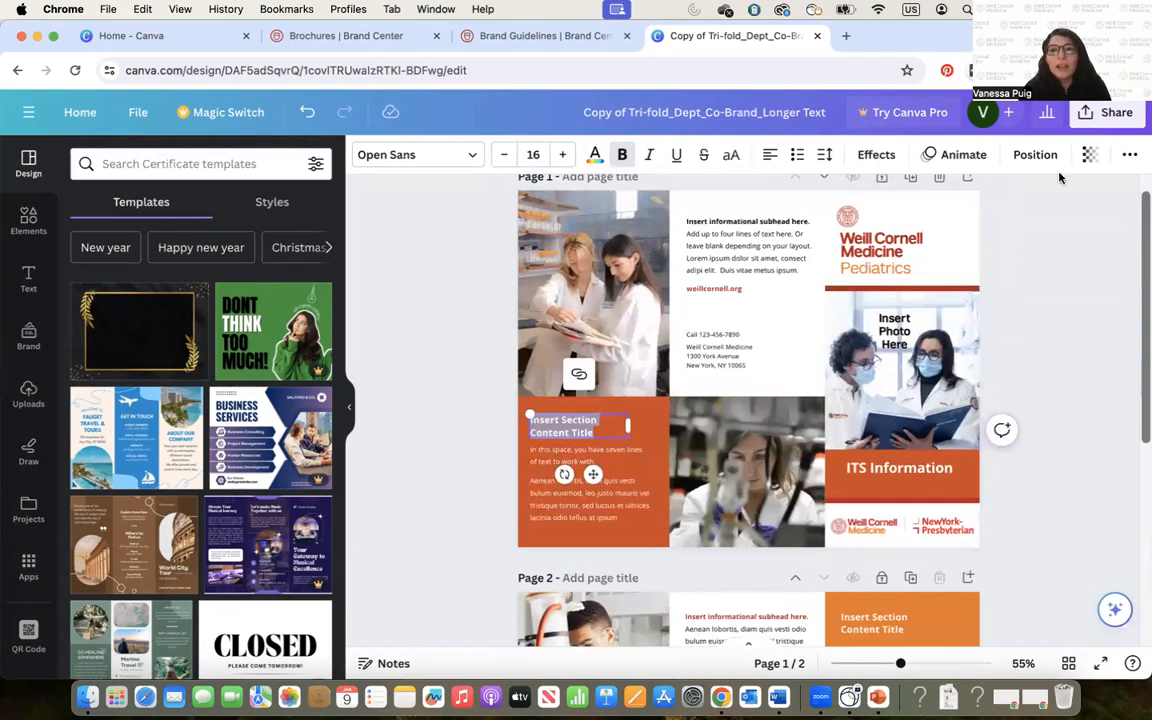
Step: Open the design's download settings, view the available file types such as PDF Print, and close them without downloading
{"action": "left_click", "coordinate": [1108, 112]}
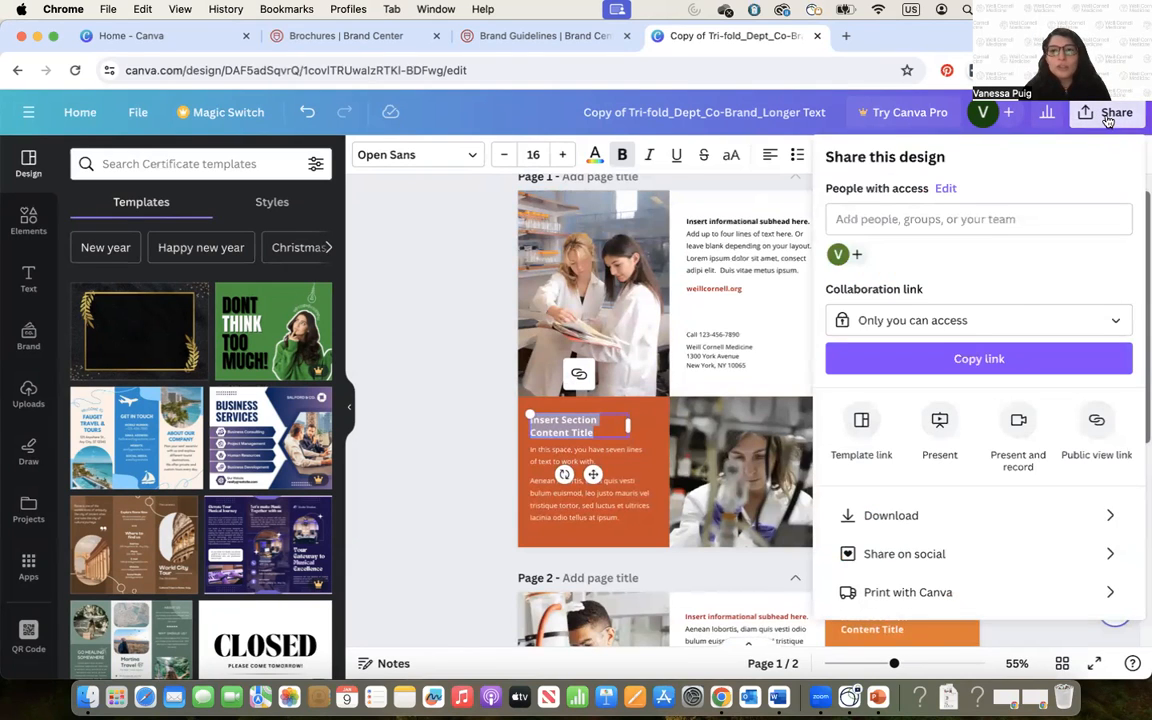
{"action": "scroll", "coordinate": [998, 401], "scroll_direction": "down", "scroll_amount": 1}
{"action": "left_click", "coordinate": [967, 477]}
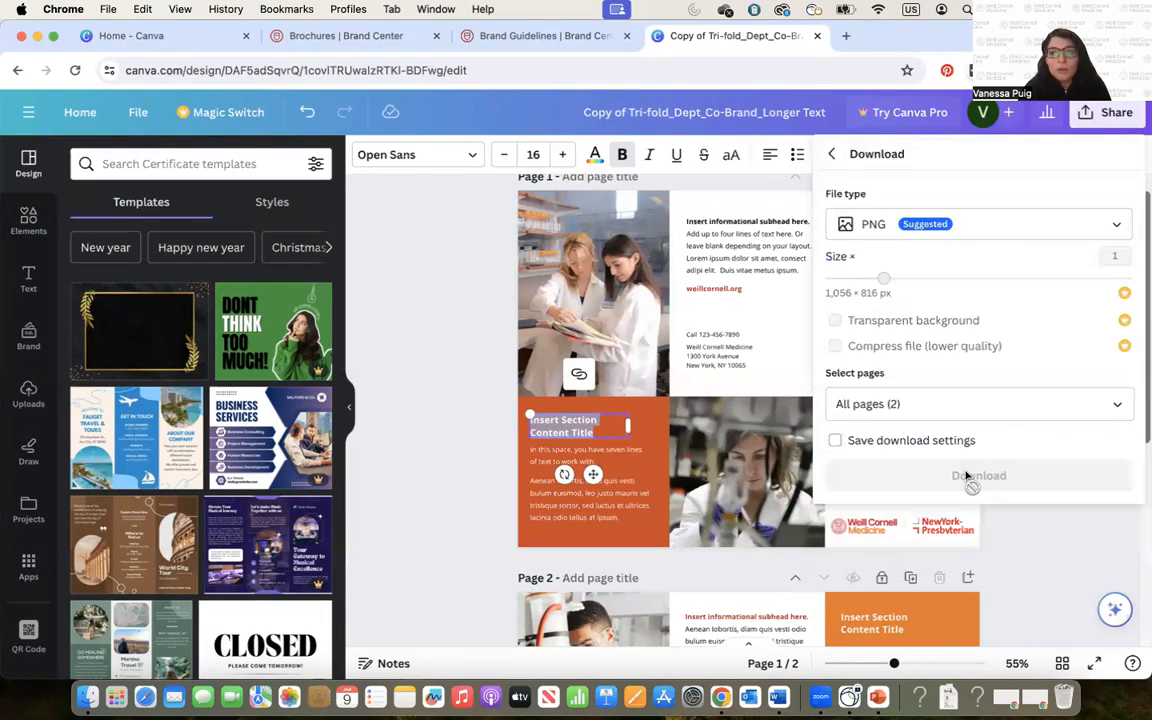
{"action": "left_click", "coordinate": [954, 226]}
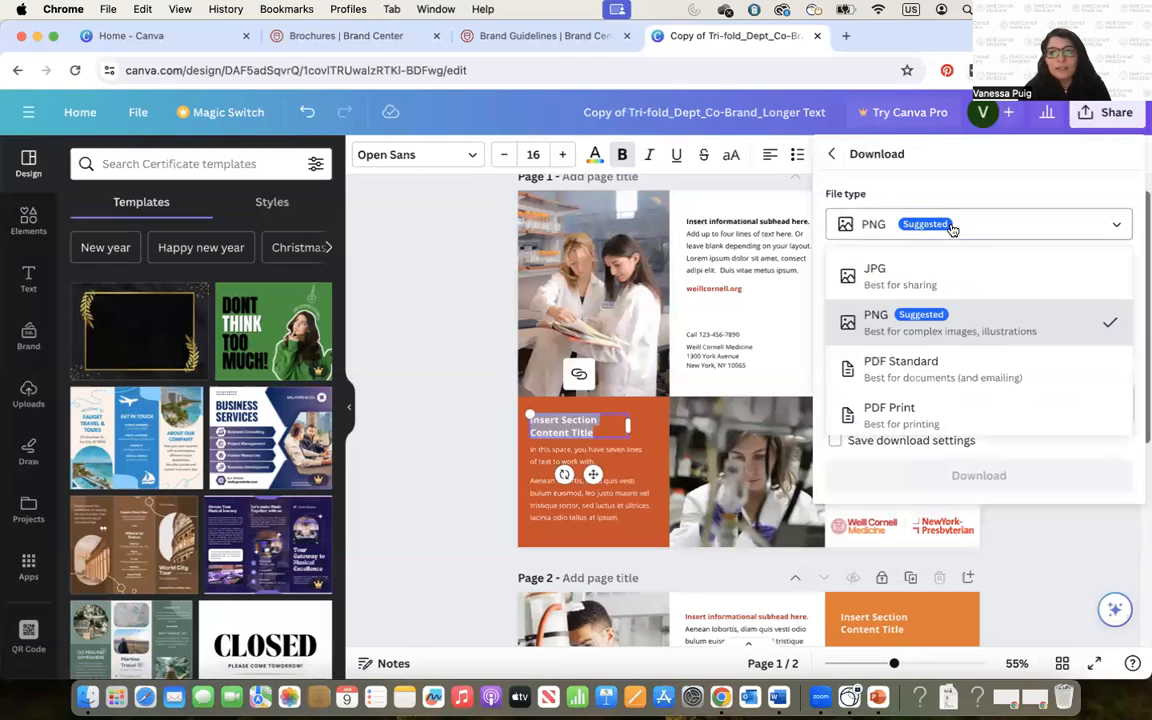
{"action": "left_click", "coordinate": [948, 405]}
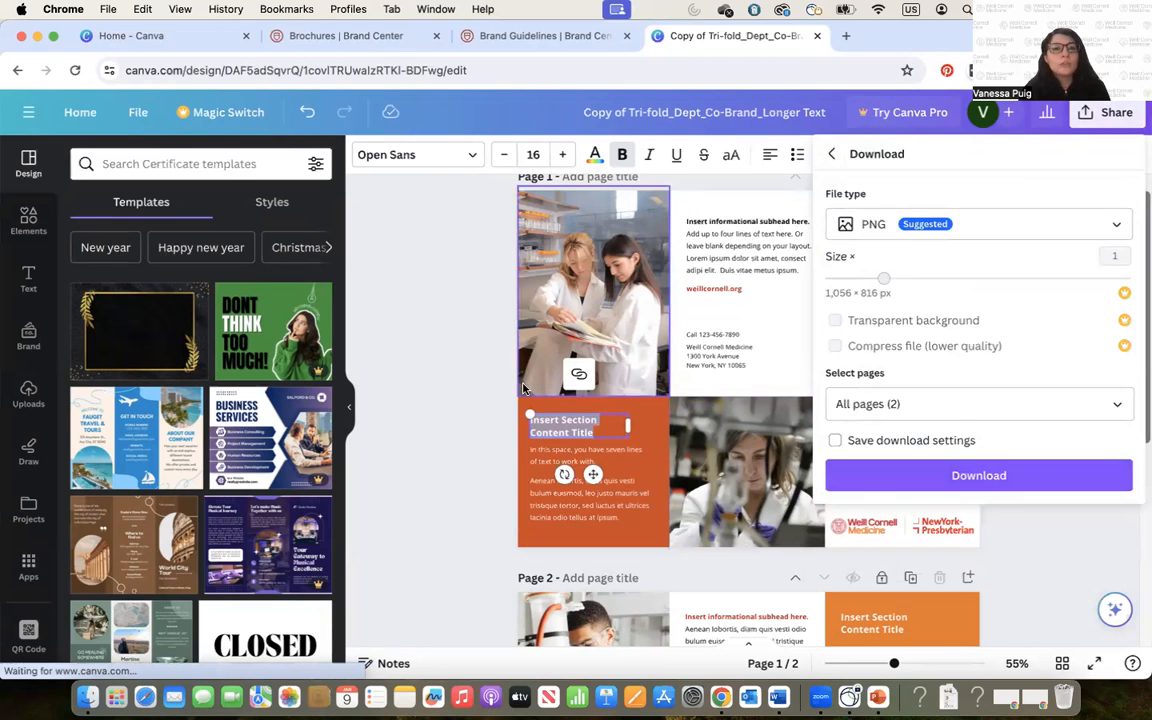
{"action": "left_click", "coordinate": [489, 383]}
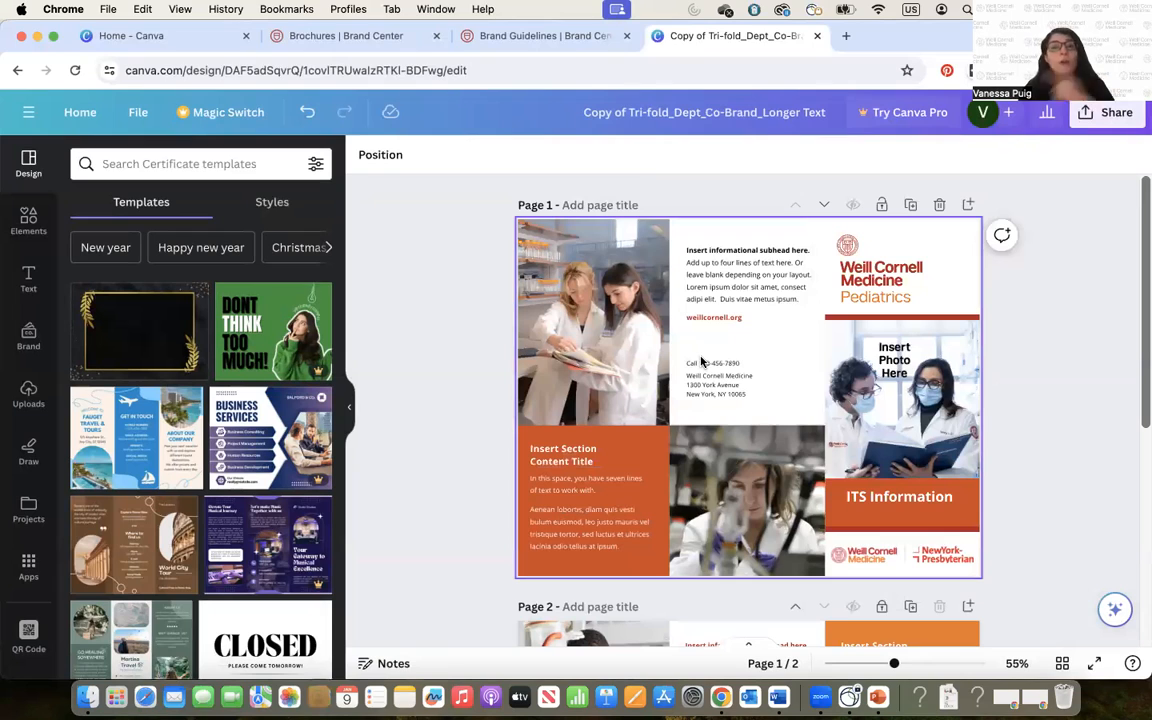
Step: Select the body text below the informational subhead on page 1 and look over both brochure pages
{"action": "double_click", "coordinate": [730, 271]}
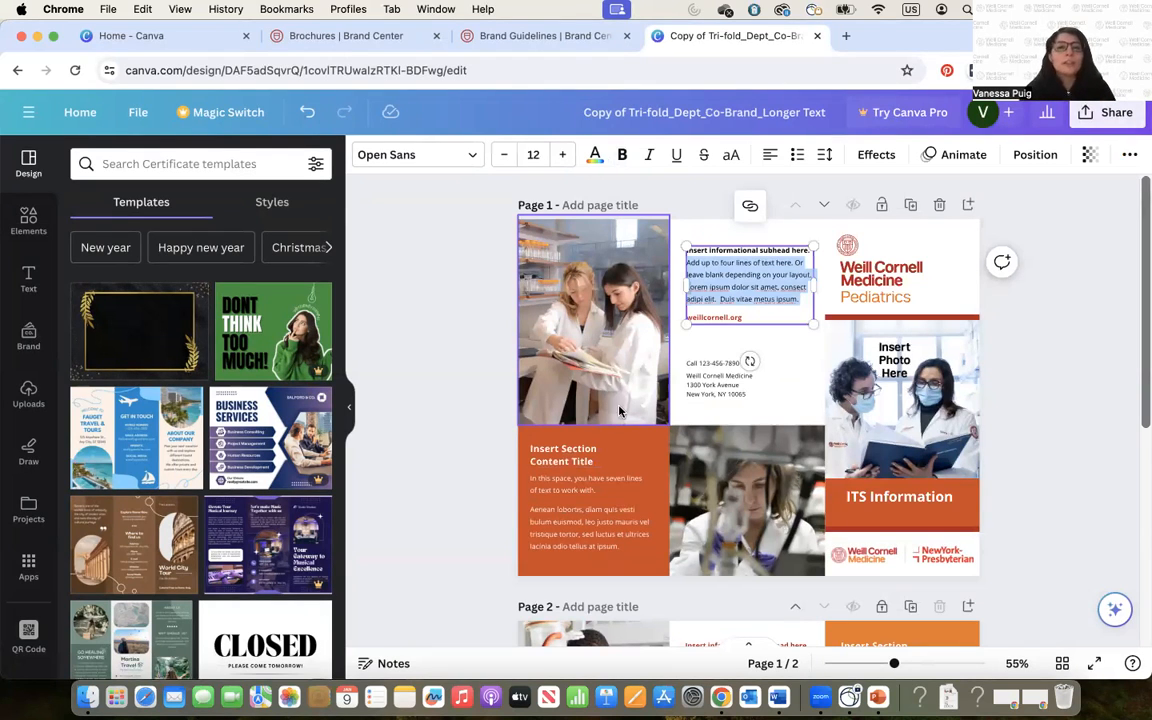
{"action": "scroll", "coordinate": [883, 479], "scroll_direction": "down", "scroll_amount": 5}
{"action": "scroll", "coordinate": [883, 479], "scroll_direction": "up", "scroll_amount": 5}
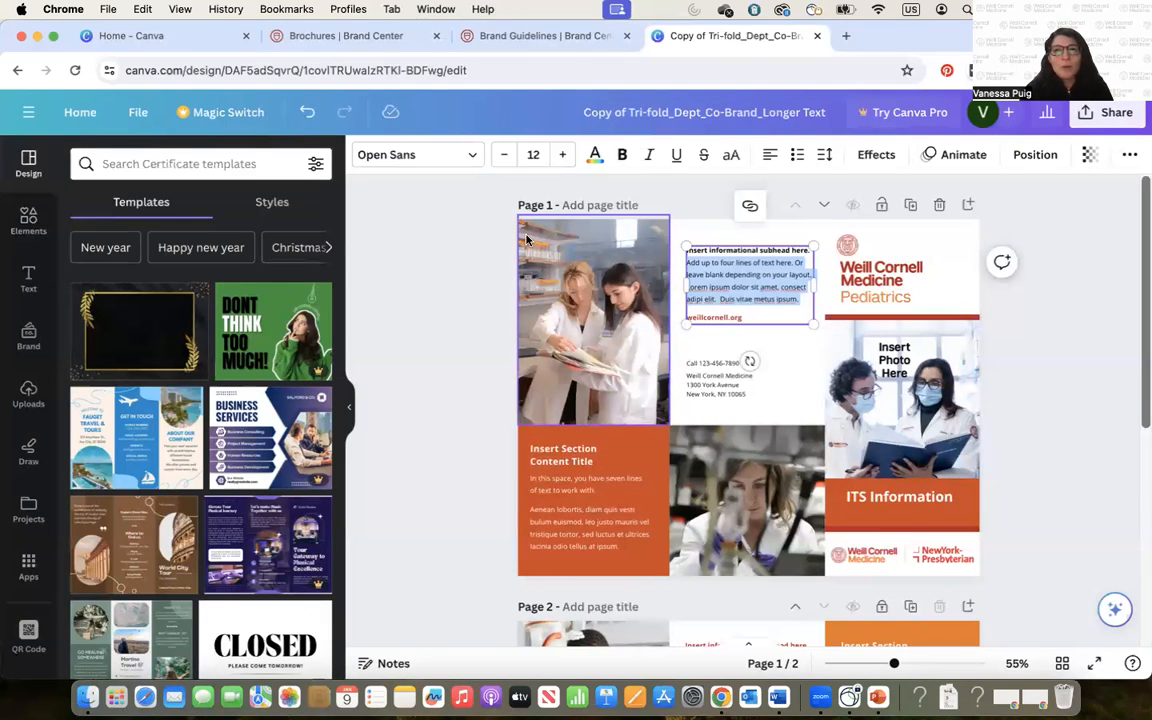
Step: Return to the home page, look through the recent designs and open the Career Week 2023 Flyer
{"action": "left_click", "coordinate": [70, 114]}
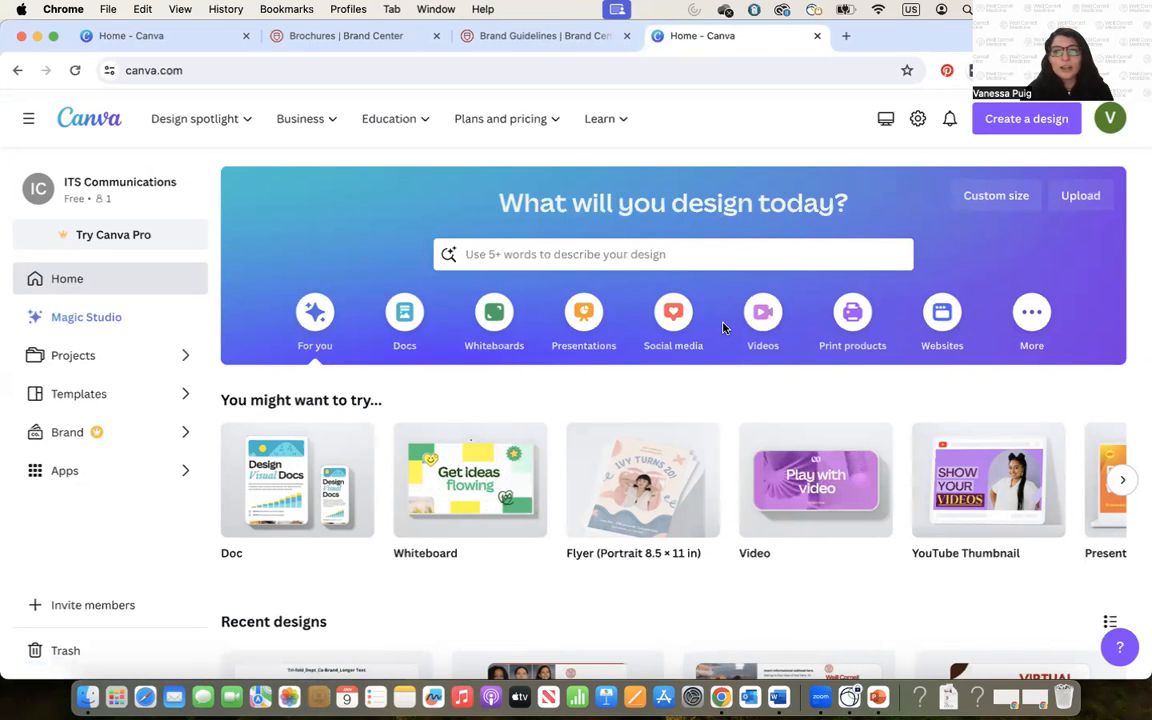
{"action": "mouse_move", "coordinate": [480, 500]}
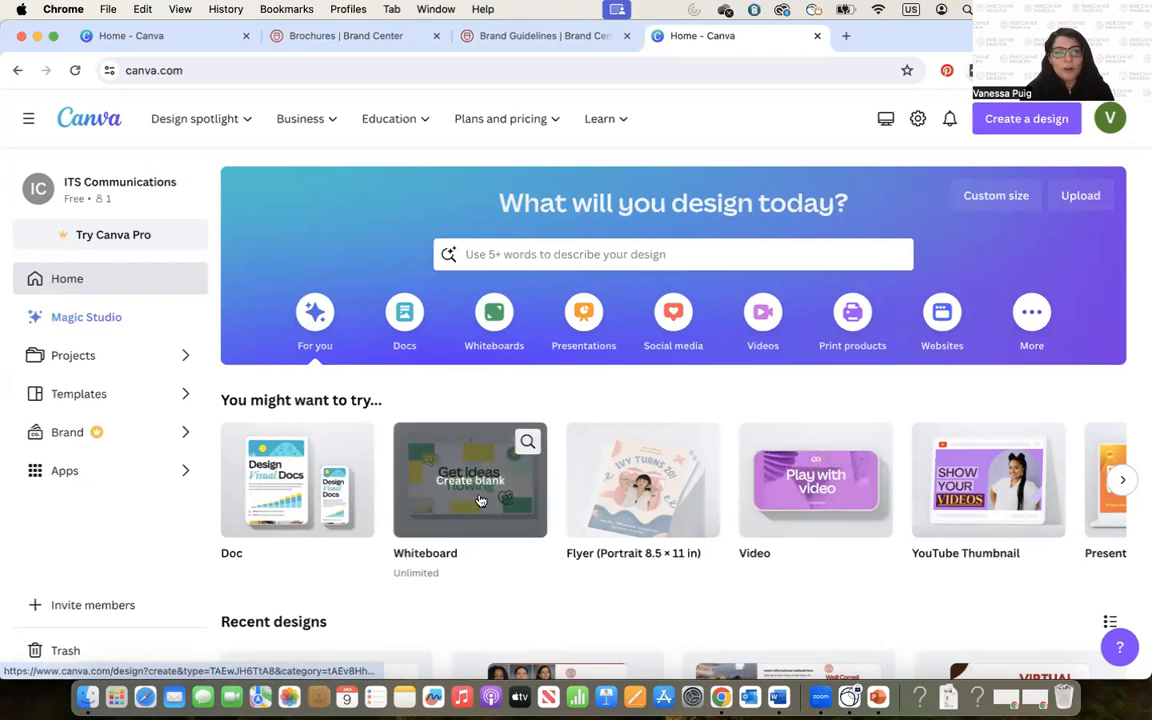
{"action": "scroll", "coordinate": [524, 617], "scroll_direction": "down", "scroll_amount": 3}
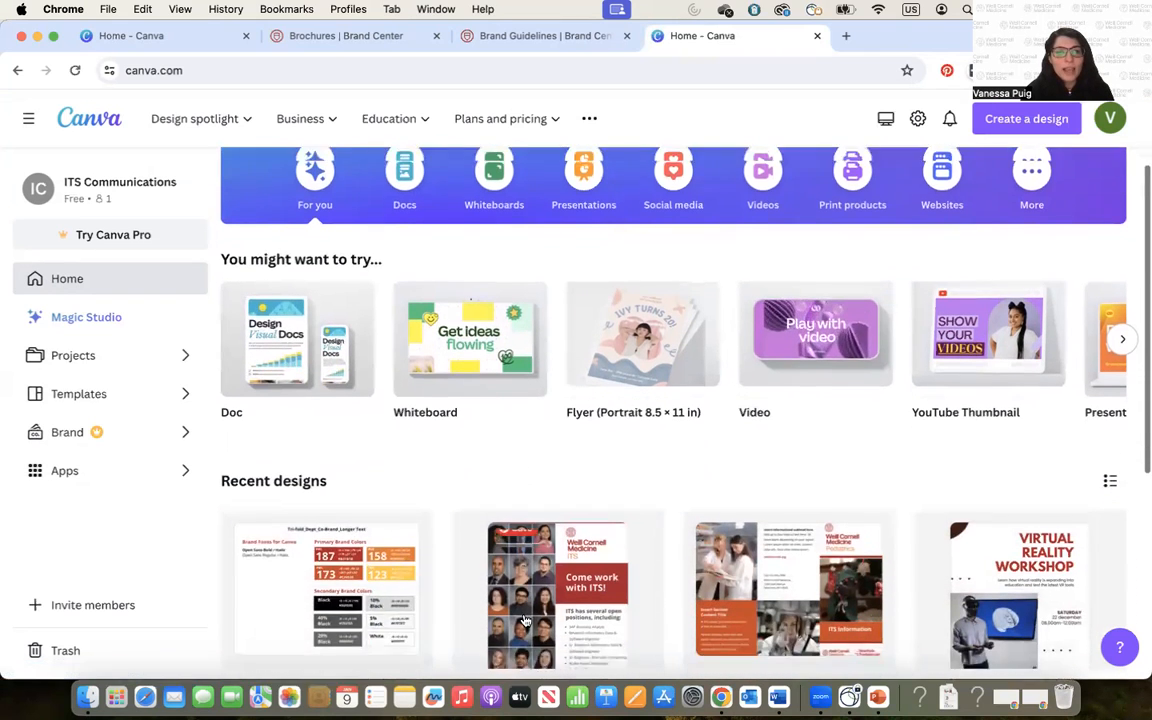
{"action": "scroll", "coordinate": [524, 620], "scroll_direction": "down", "scroll_amount": 1}
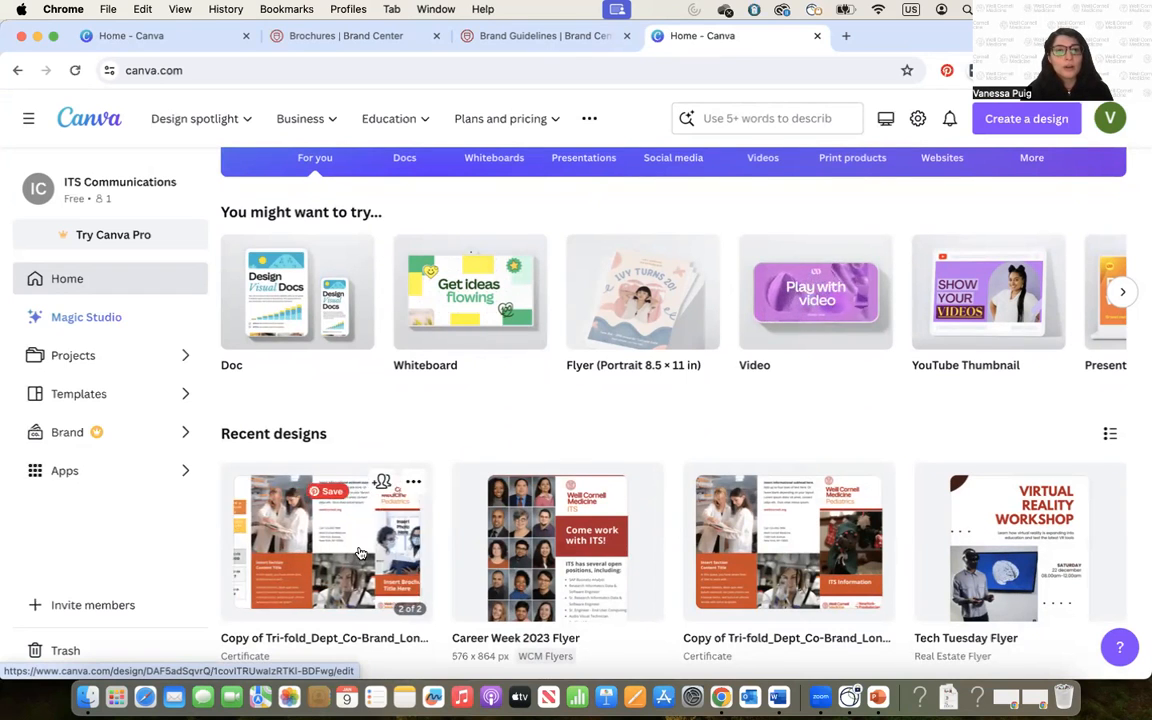
{"action": "scroll", "coordinate": [560, 540], "scroll_direction": "down", "scroll_amount": 1}
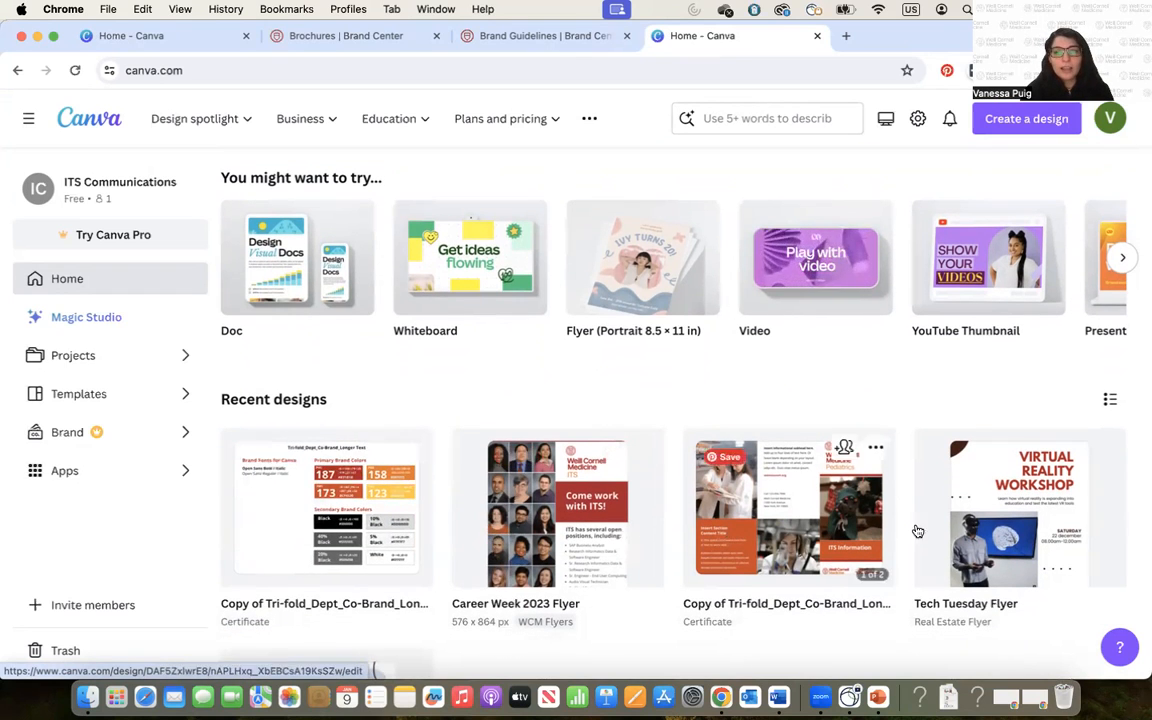
{"action": "left_click", "coordinate": [518, 551]}
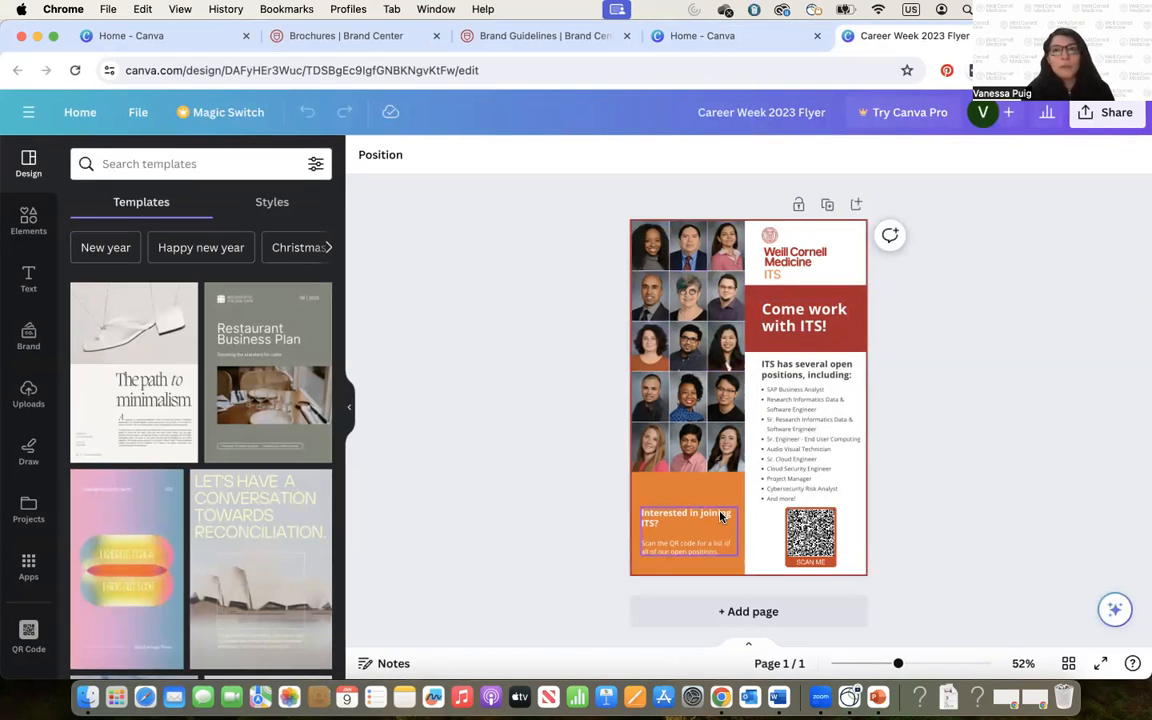
Step: Leave the flyer for the home page and open the Projects overview
{"action": "left_click", "coordinate": [65, 113]}
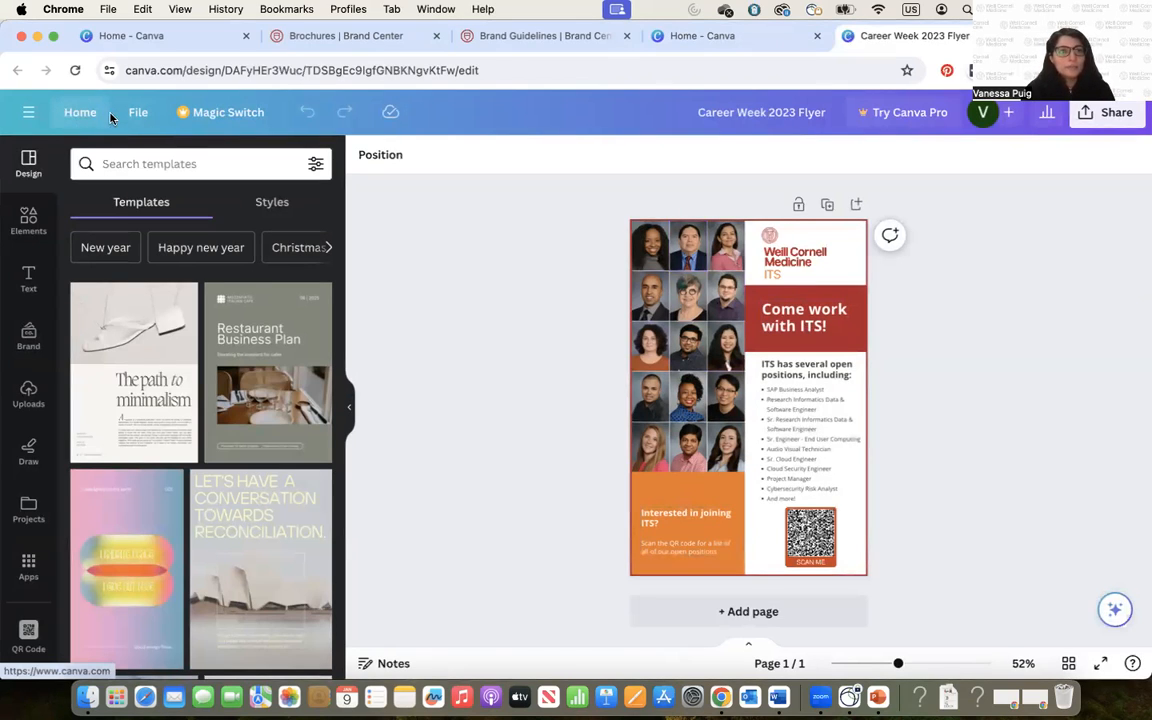
{"action": "left_click", "coordinate": [79, 113]}
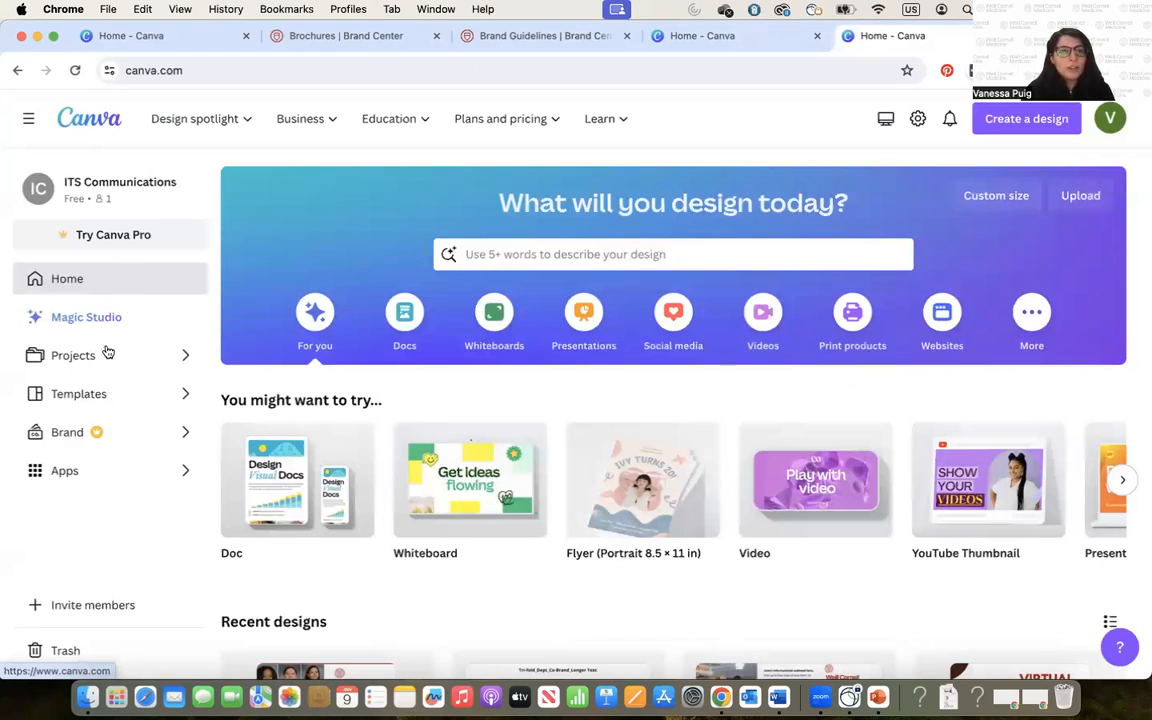
{"action": "scroll", "coordinate": [105, 430], "scroll_direction": "down", "scroll_amount": 1}
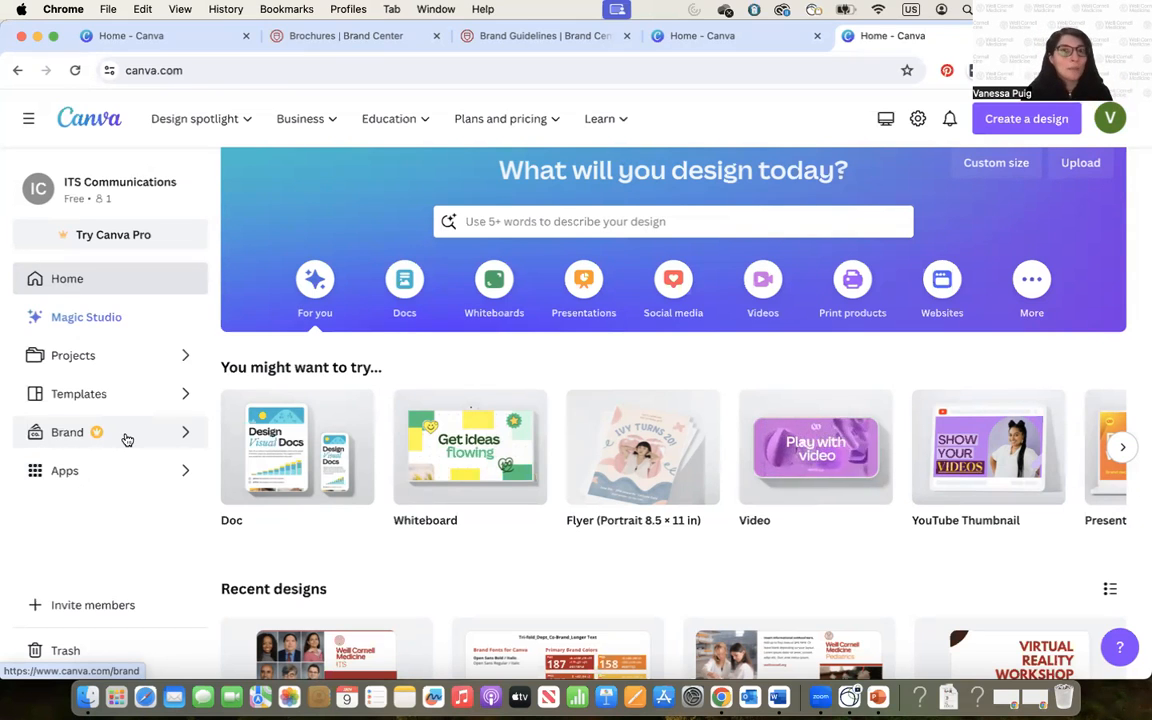
{"action": "left_click", "coordinate": [104, 360]}
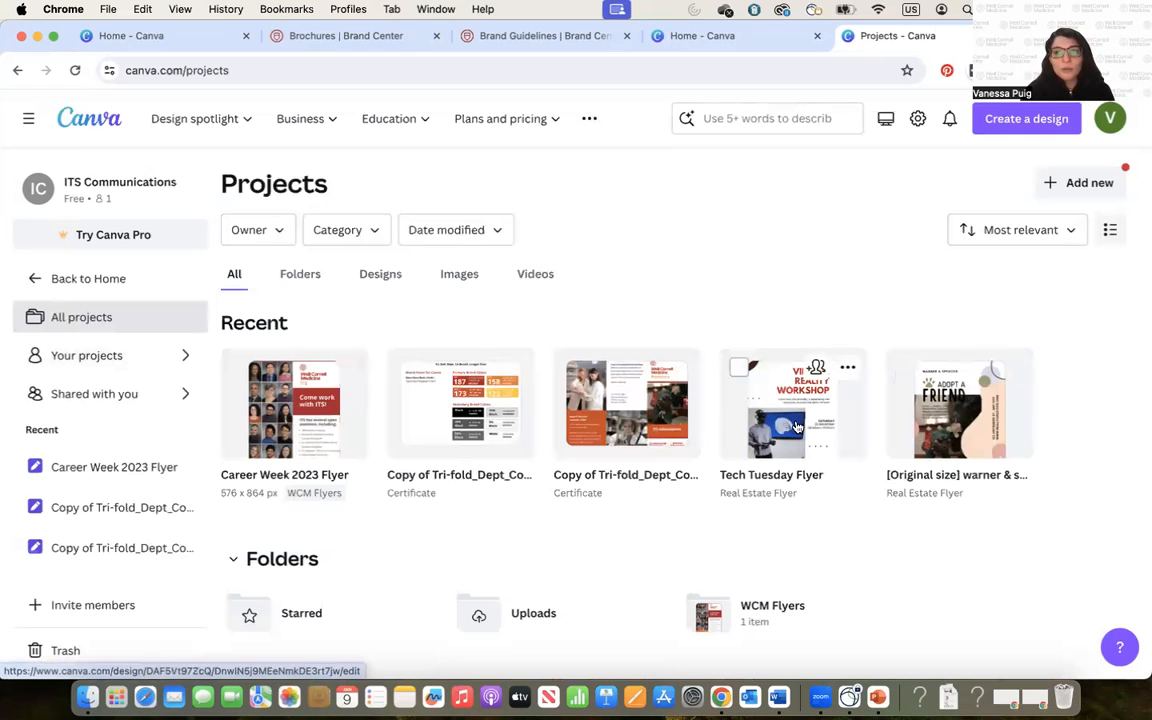
Step: Look through the recent designs and folders in Projects and view the available actions for the Career Week 2023 Flyer
{"action": "scroll", "coordinate": [359, 540], "scroll_direction": "down", "scroll_amount": 2}
{"action": "scroll", "coordinate": [358, 538], "scroll_direction": "down", "scroll_amount": 2}
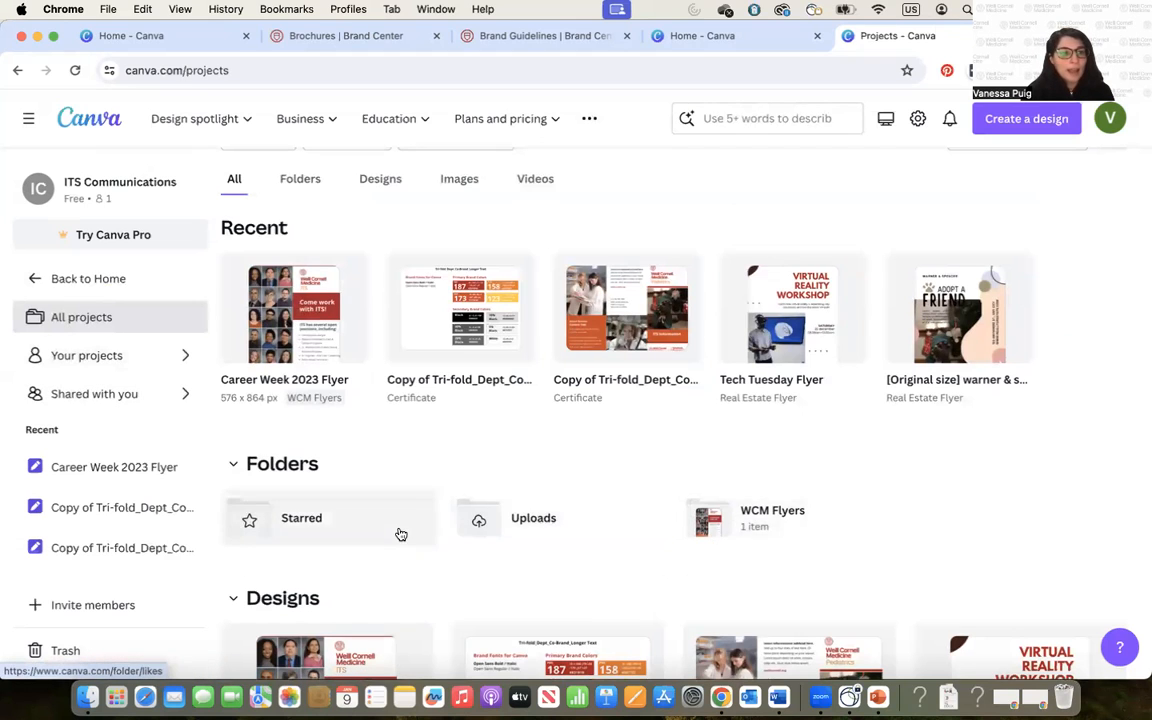
{"action": "scroll", "coordinate": [399, 535], "scroll_direction": "down", "scroll_amount": 2}
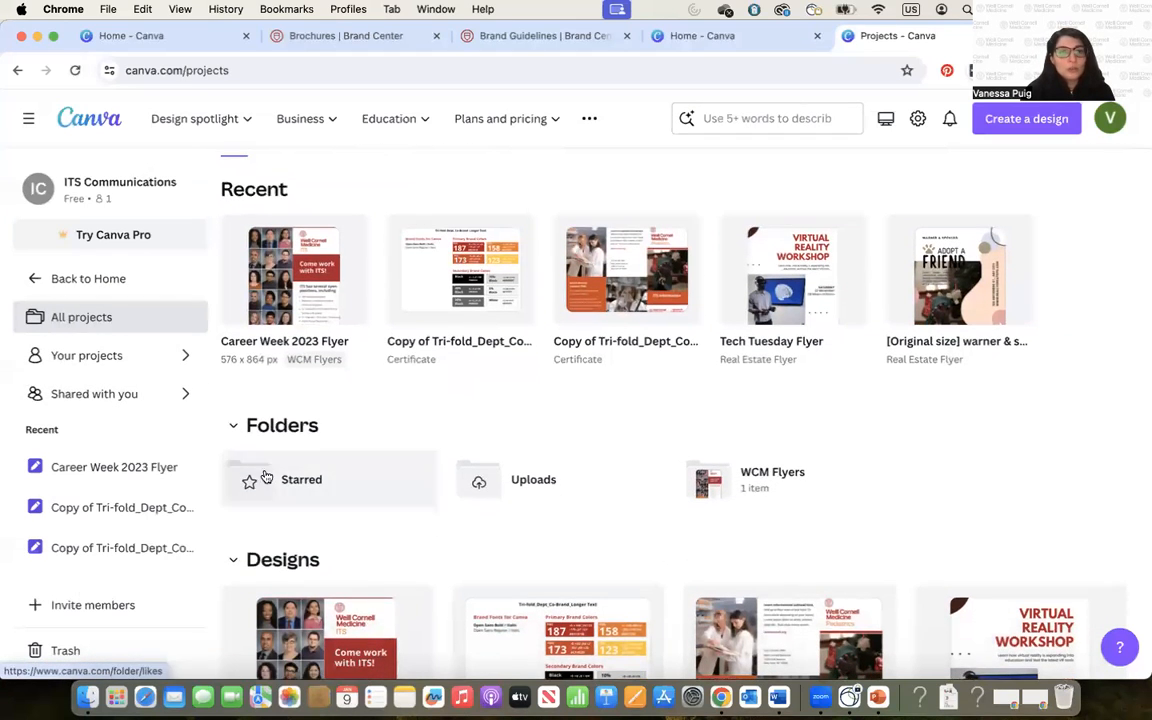
{"action": "scroll", "coordinate": [330, 320], "scroll_direction": "up", "scroll_amount": 3}
{"action": "scroll", "coordinate": [330, 320], "scroll_direction": "up", "scroll_amount": 1}
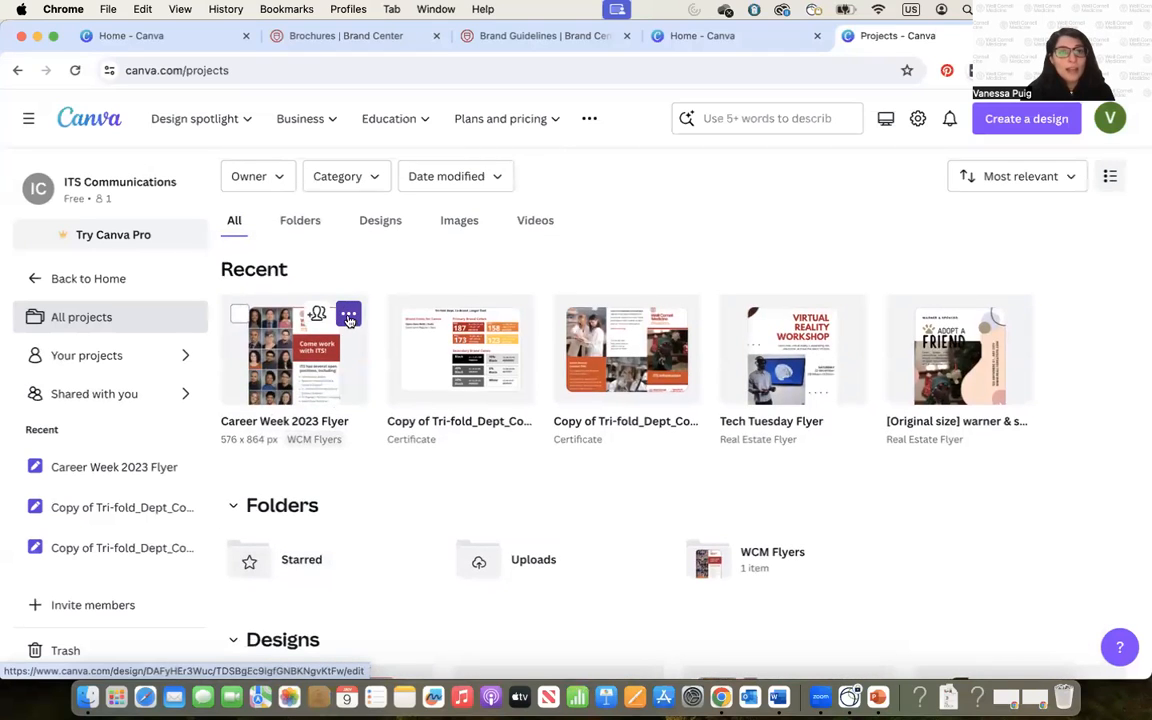
{"action": "left_click", "coordinate": [348, 316]}
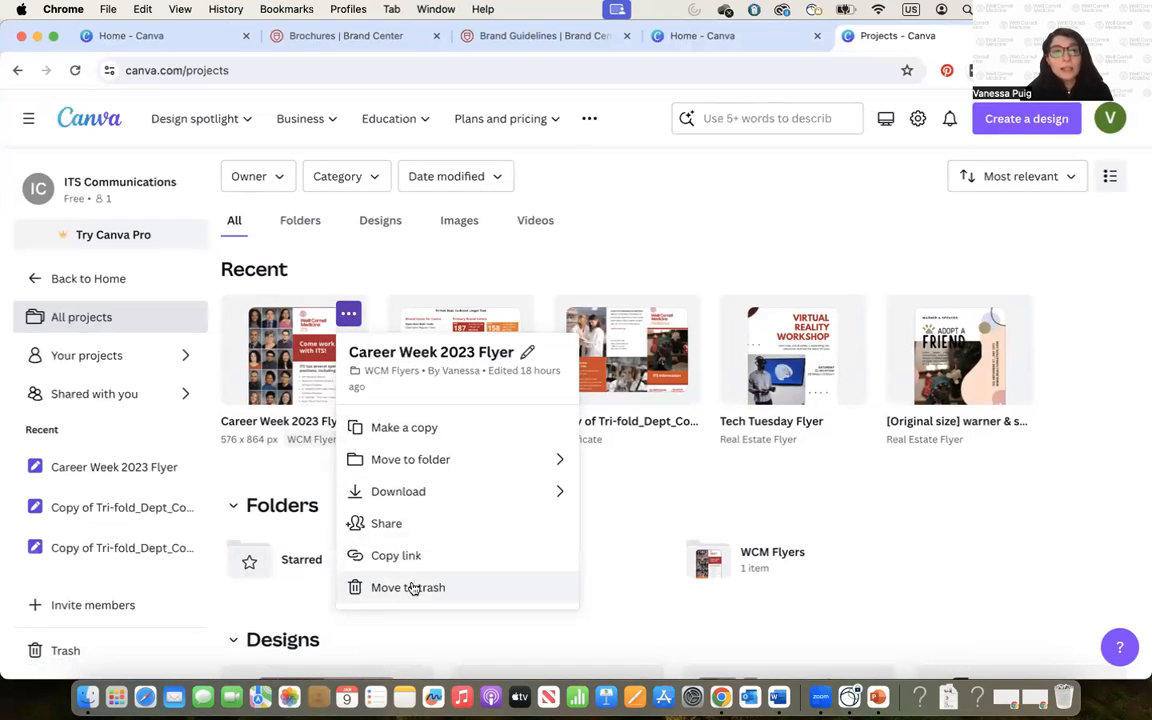
{"action": "left_click", "coordinate": [780, 491]}
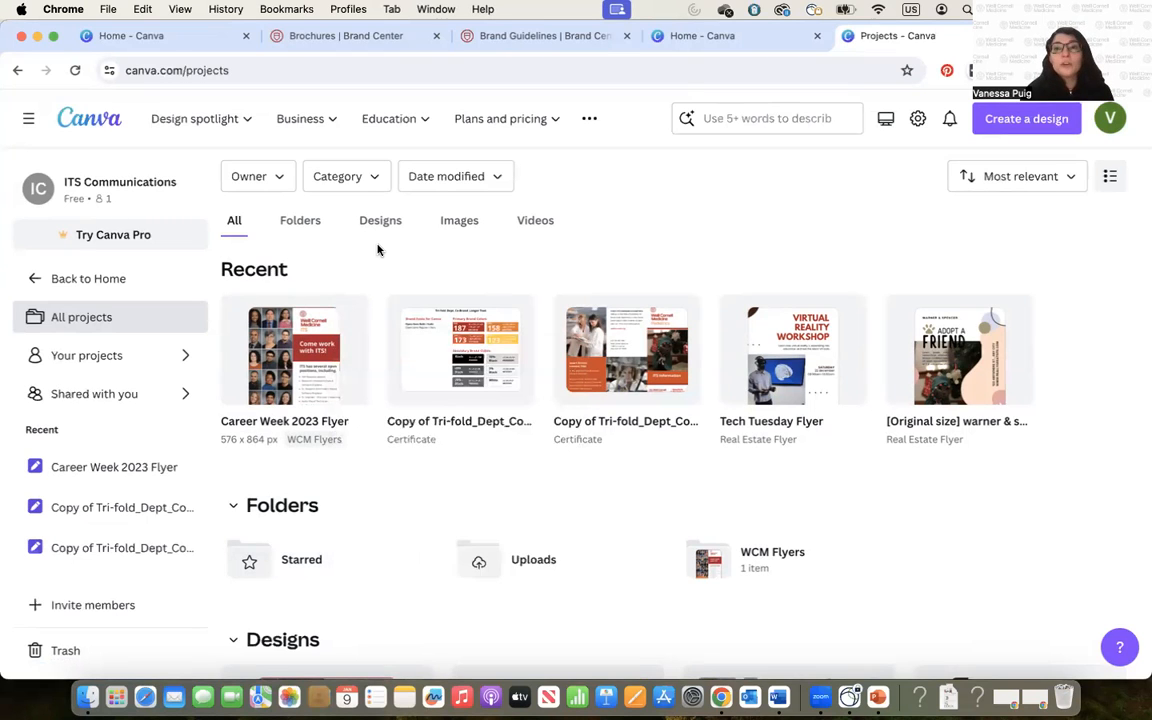
Step: Start creating a design and review the suggested design types and sizes, from Doc to Instagram Story
{"action": "left_click", "coordinate": [1021, 122]}
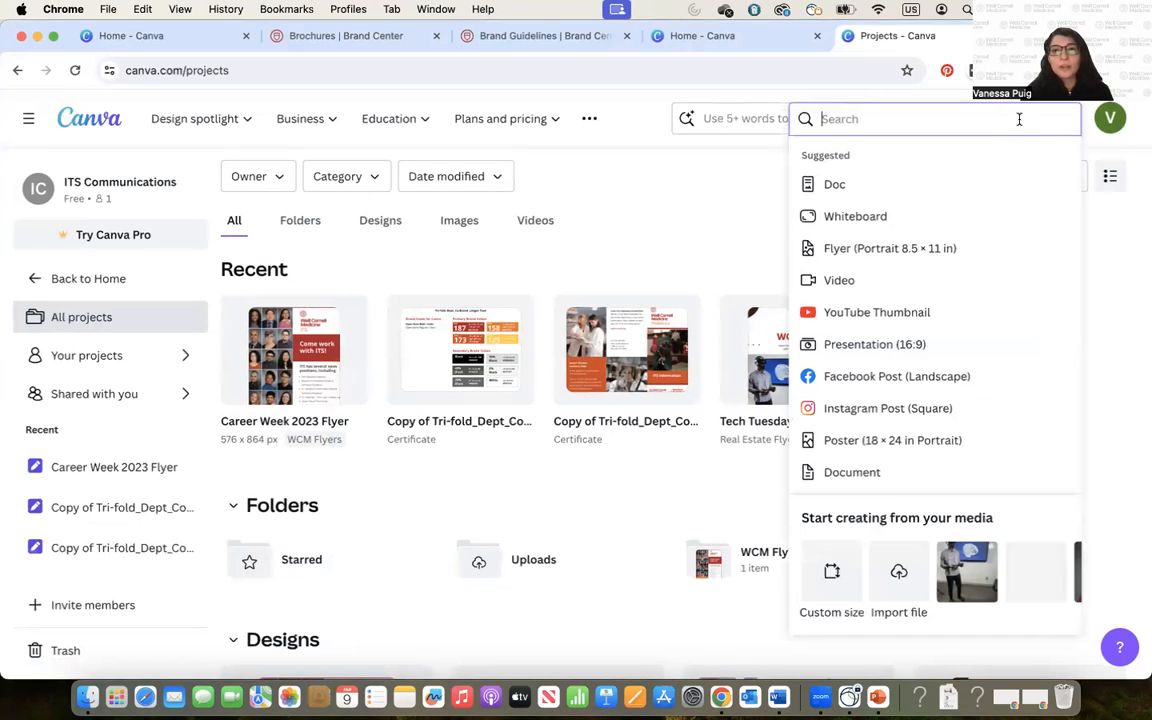
{"action": "scroll", "coordinate": [969, 234], "scroll_direction": "down", "scroll_amount": 2}
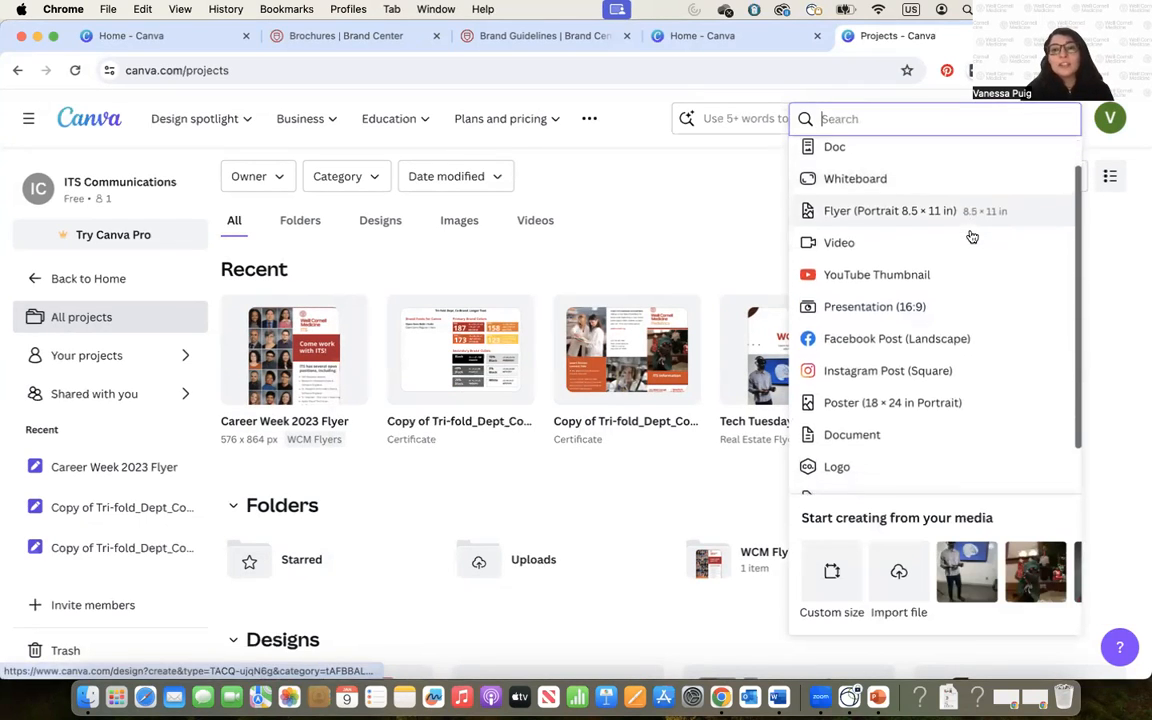
{"action": "scroll", "coordinate": [969, 234], "scroll_direction": "up", "scroll_amount": 3}
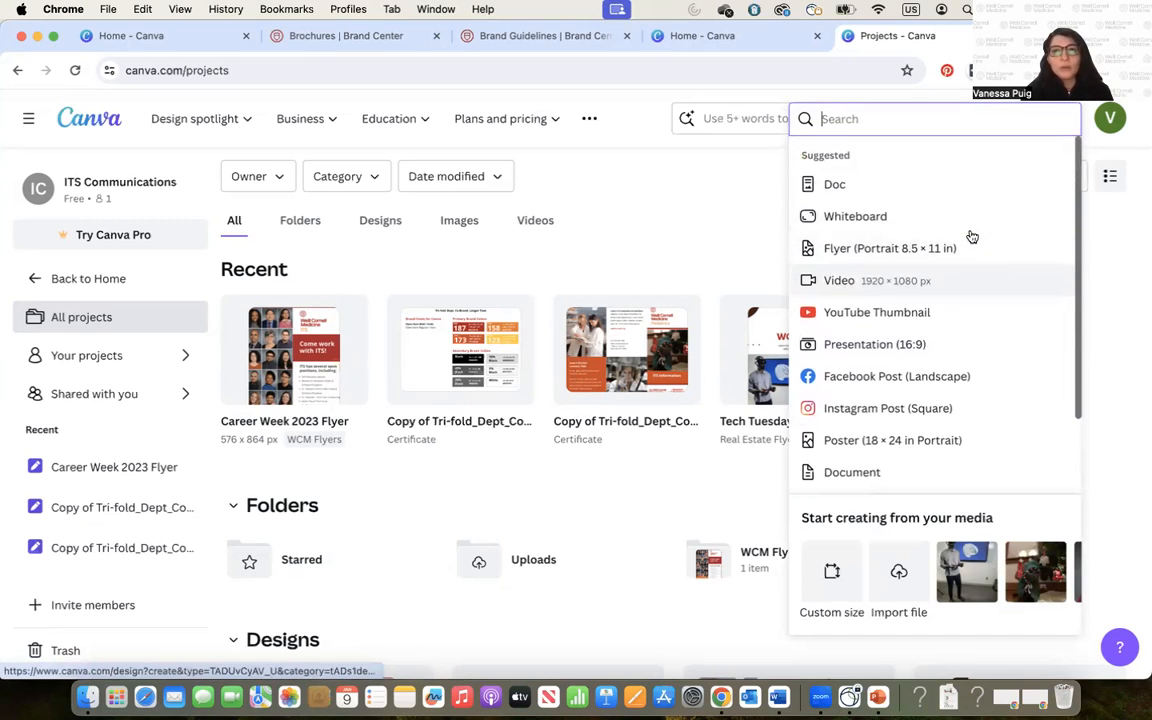
{"action": "scroll", "coordinate": [895, 262], "scroll_direction": "down", "scroll_amount": 2}
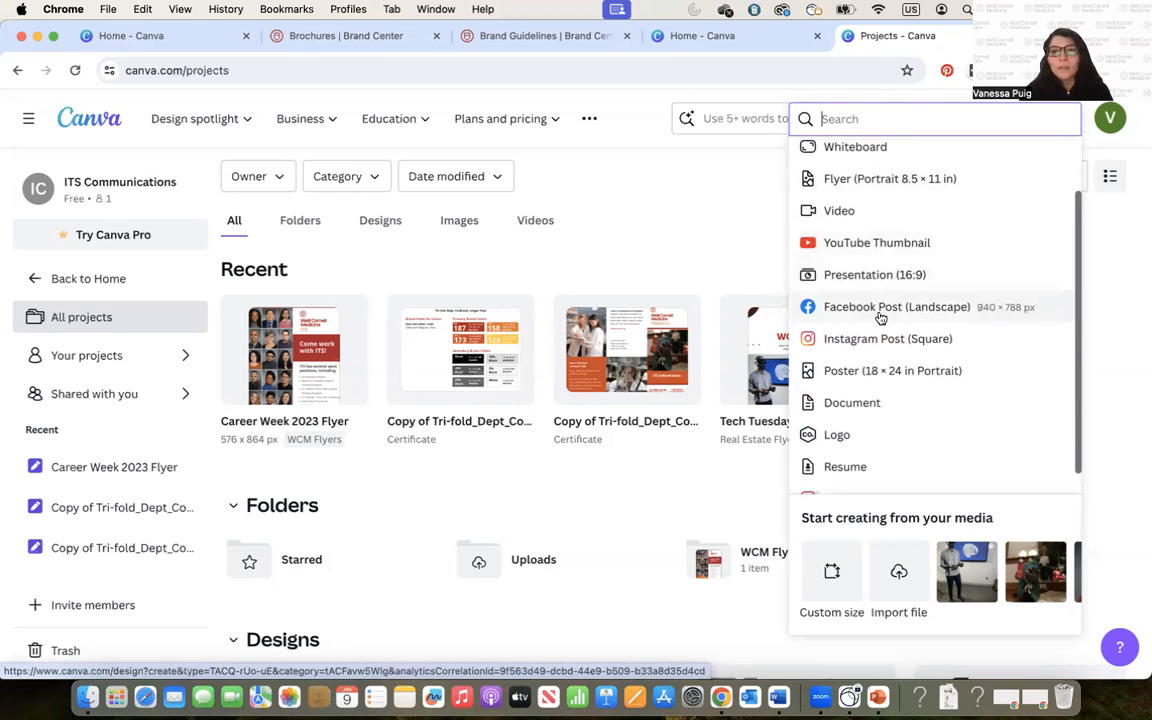
{"action": "scroll", "coordinate": [880, 318], "scroll_direction": "down", "scroll_amount": 1}
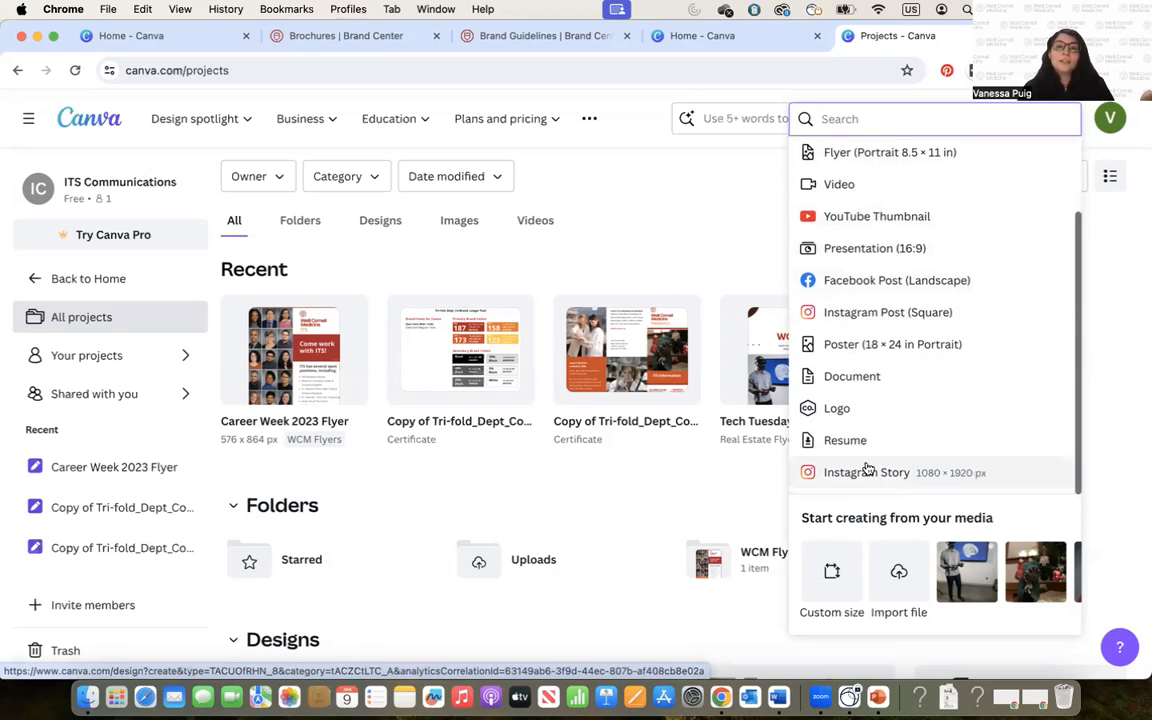
{"action": "scroll", "coordinate": [895, 330], "scroll_direction": "up", "scroll_amount": 1}
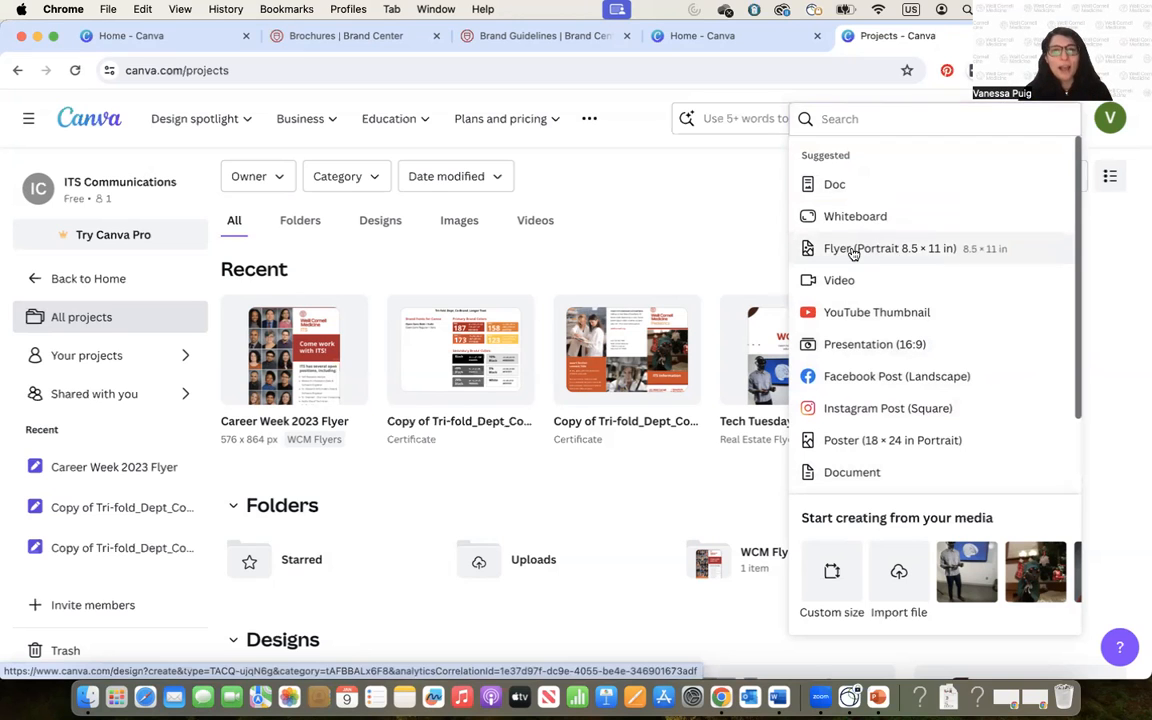
Step: Create a portrait 8.5 × 11 in flyer and name the design "Tech Tuesday Flyer 2"
{"action": "left_click", "coordinate": [852, 254]}
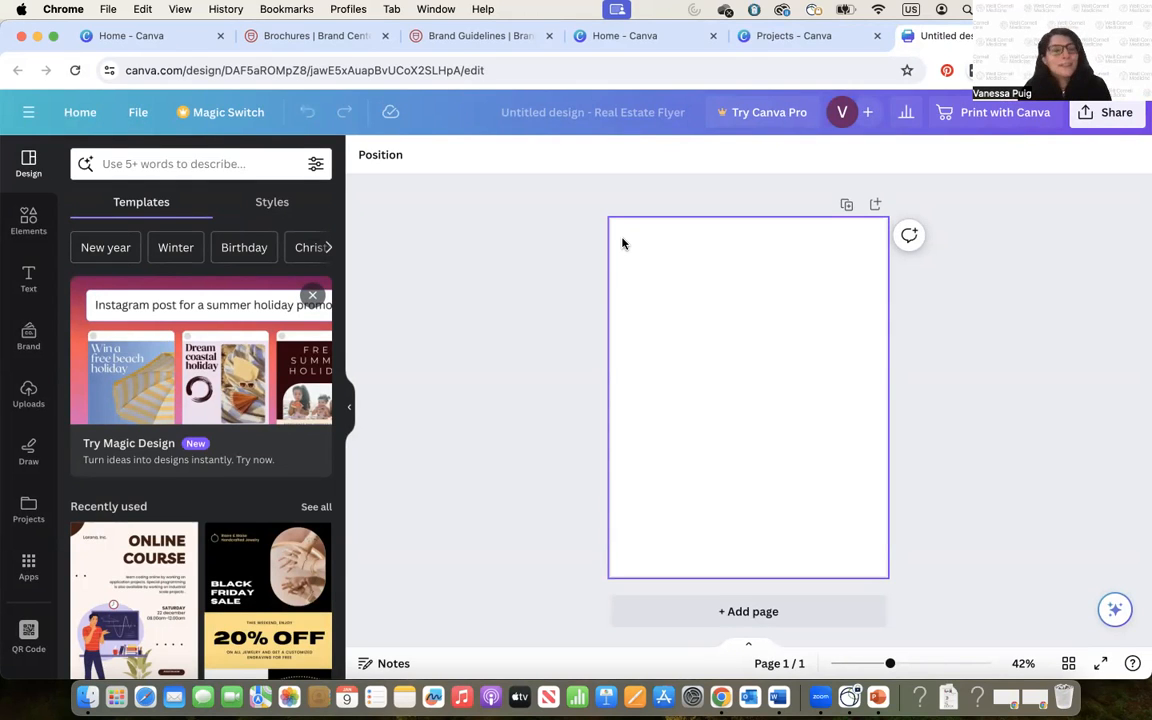
{"action": "left_click", "coordinate": [592, 116]}
{"action": "type", "text": "Tech Tuesday"}
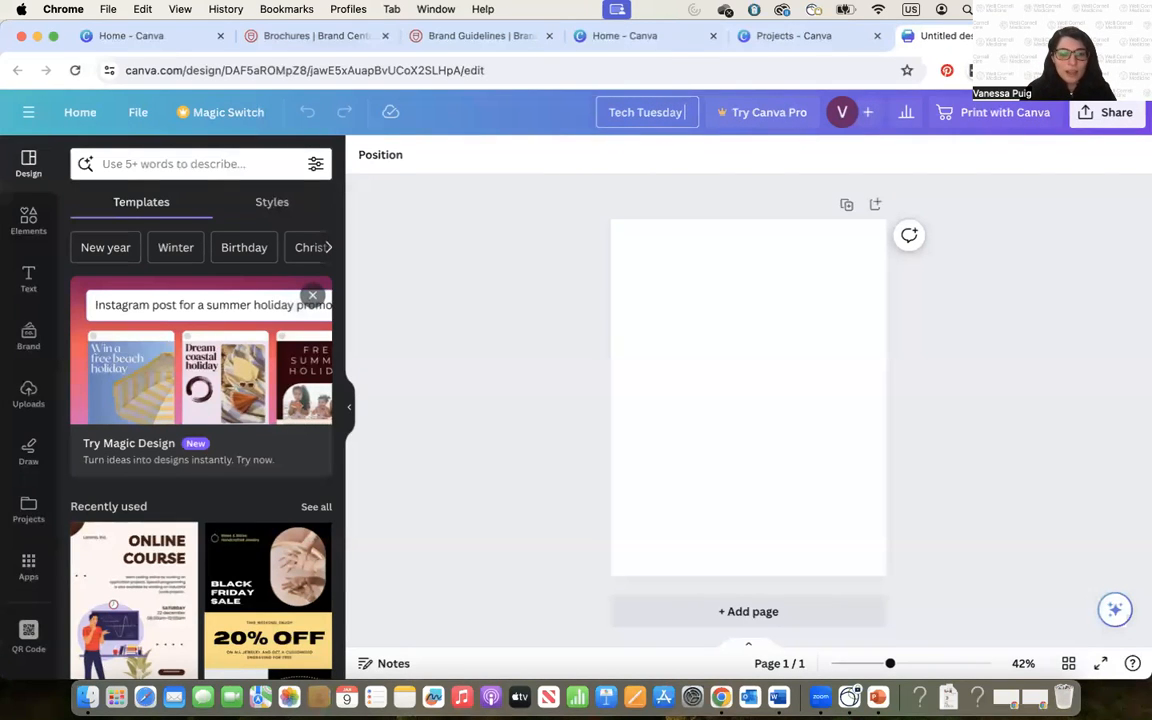
{"action": "type", "text": " Fl"}
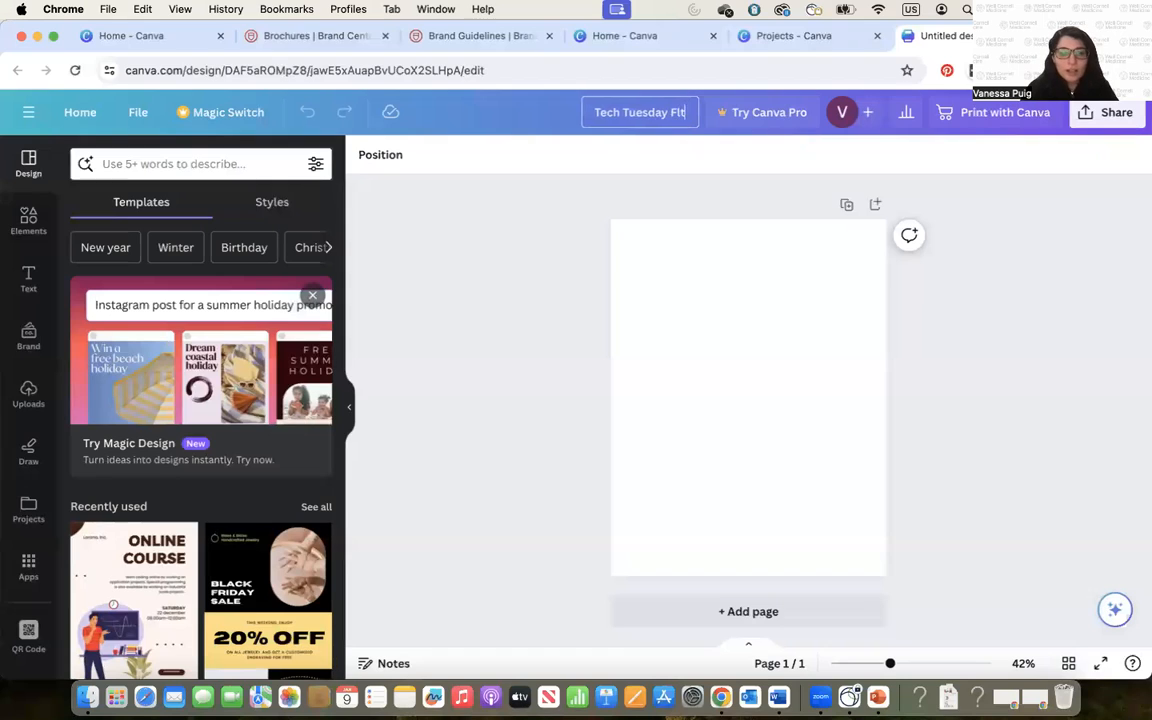
{"action": "type", "text": "yer 2"}
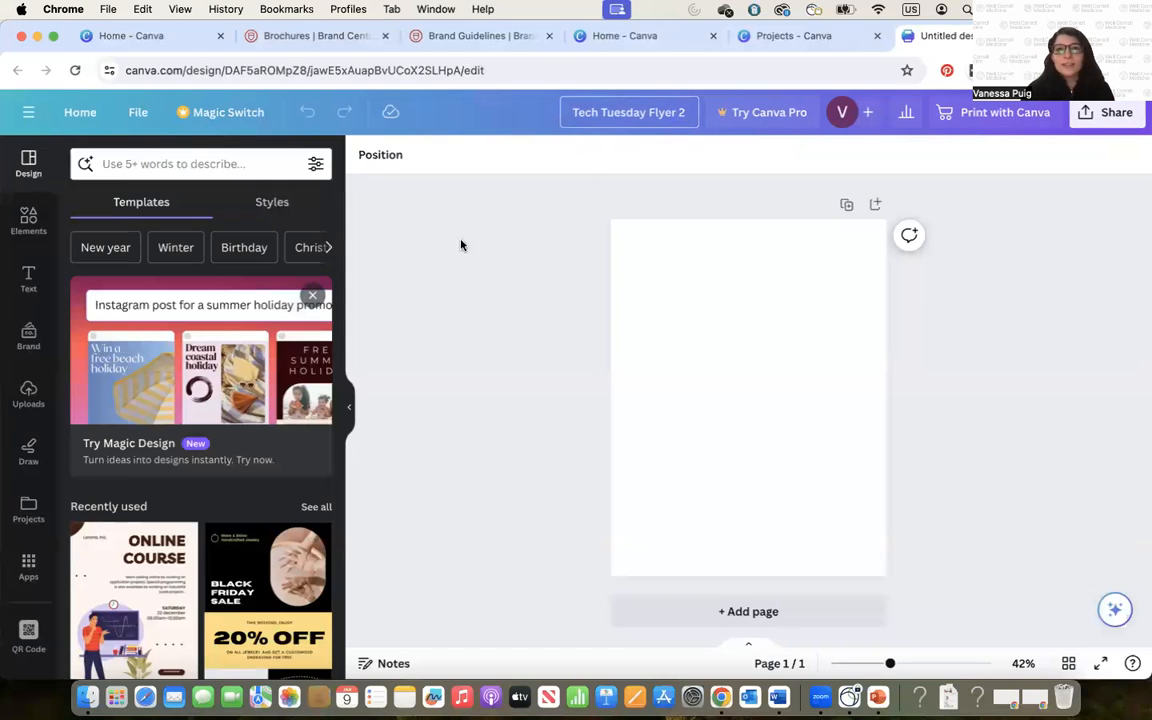
{"action": "left_click", "coordinate": [515, 318]}
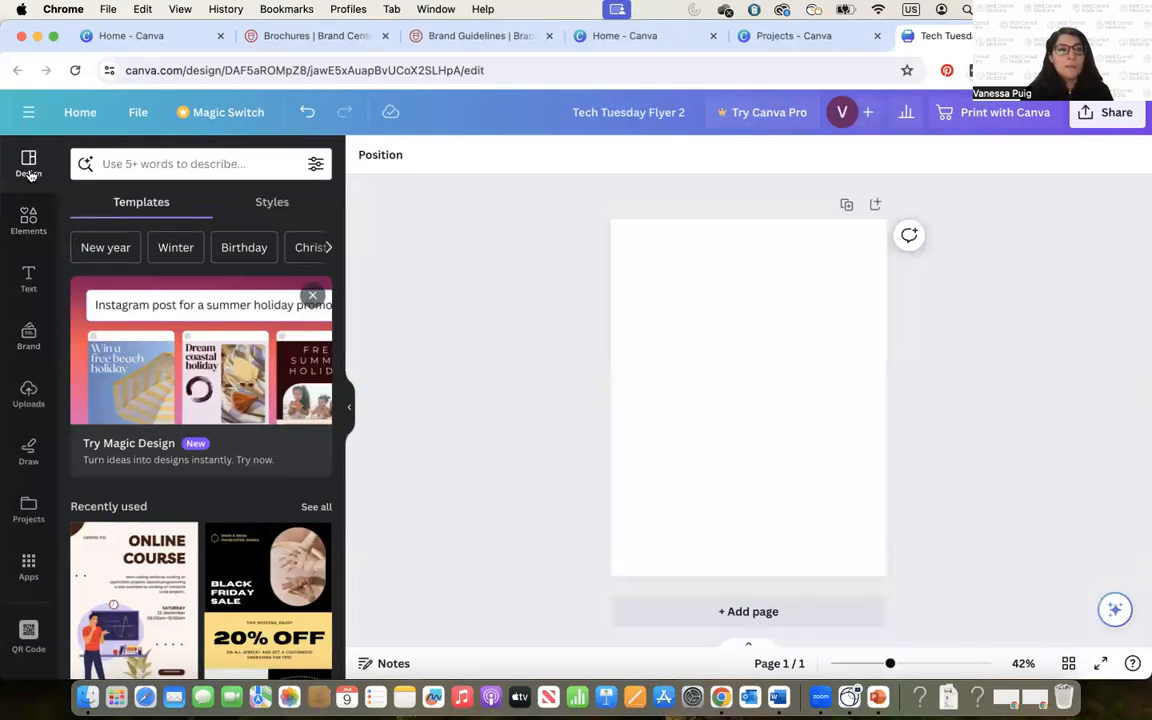
Step: Look through the recently used and suggested flyer templates for the blank page
{"action": "scroll", "coordinate": [140, 450], "scroll_direction": "down", "scroll_amount": 10}
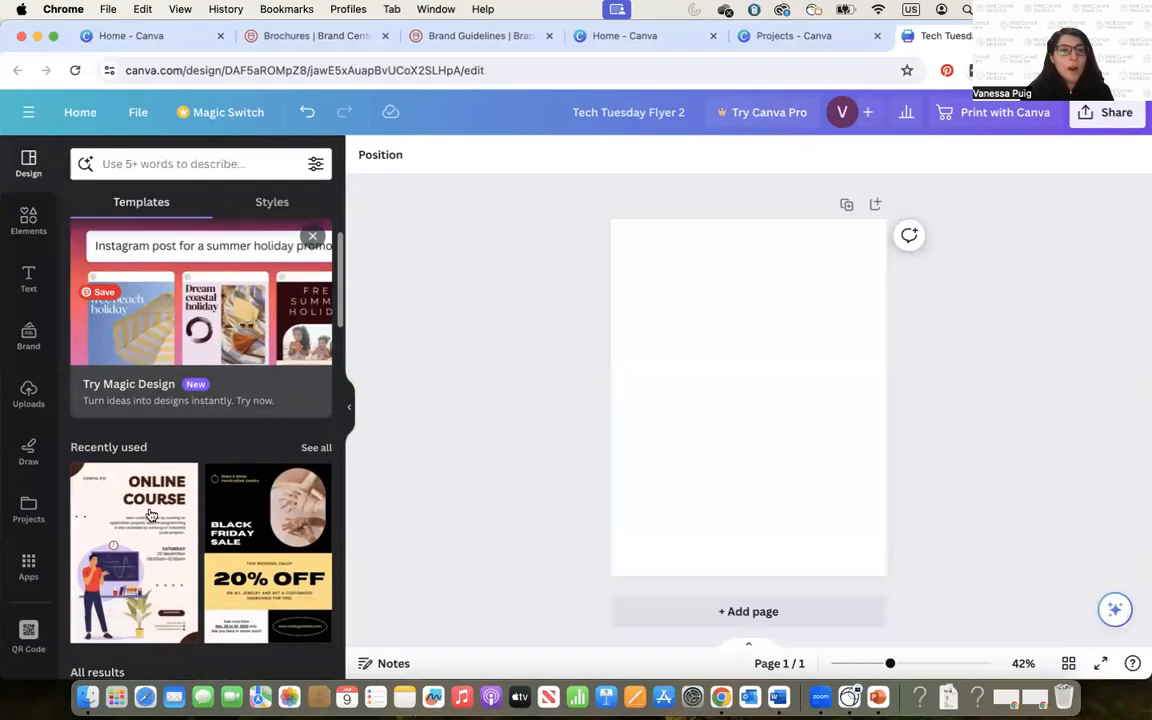
{"action": "scroll", "coordinate": [152, 585], "scroll_direction": "down", "scroll_amount": 8}
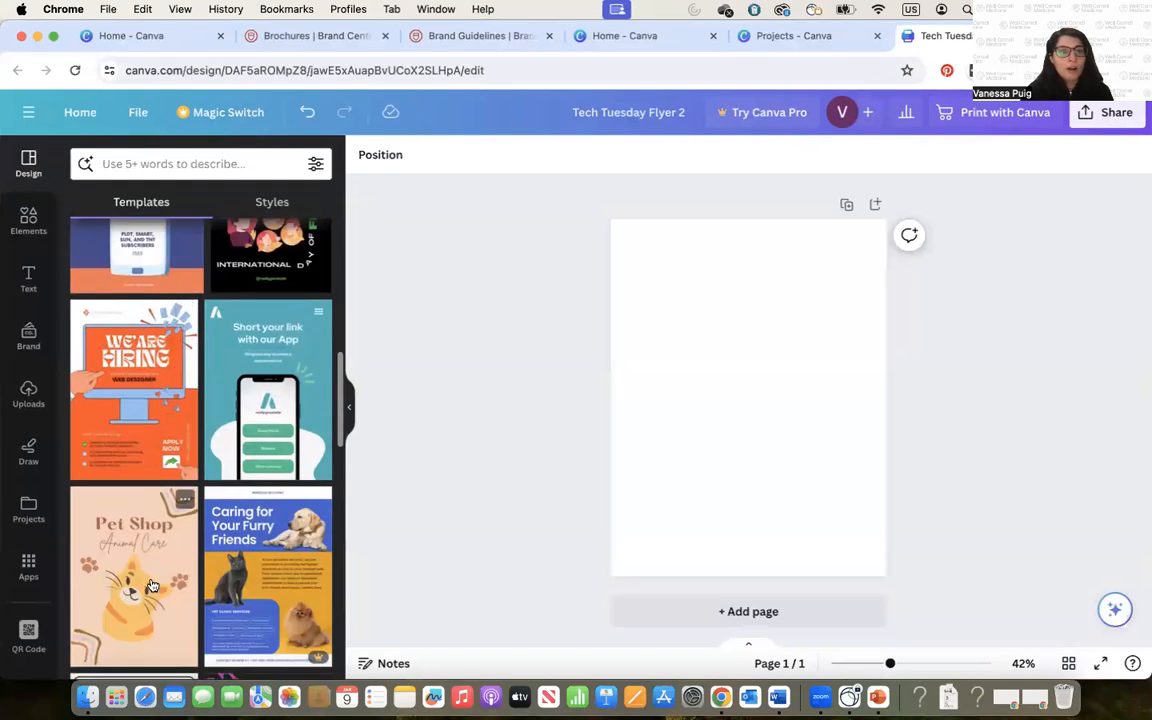
{"action": "scroll", "coordinate": [152, 585], "scroll_direction": "down", "scroll_amount": 6}
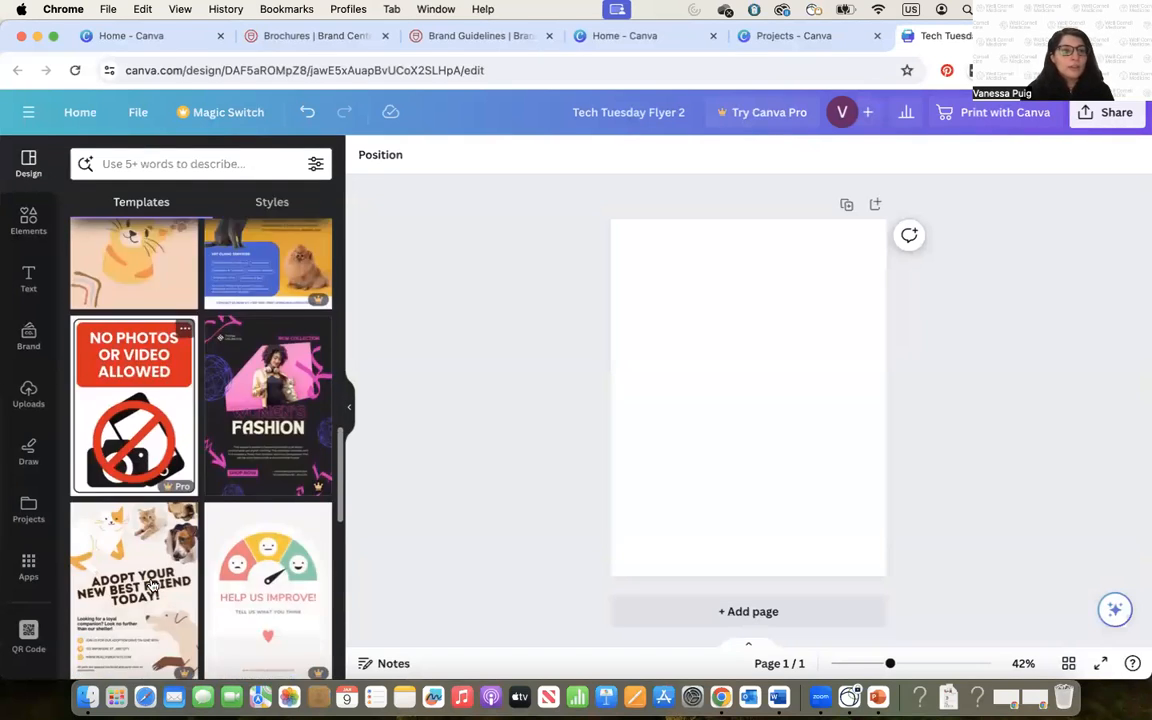
{"action": "scroll", "coordinate": [152, 585], "scroll_direction": "down", "scroll_amount": 2}
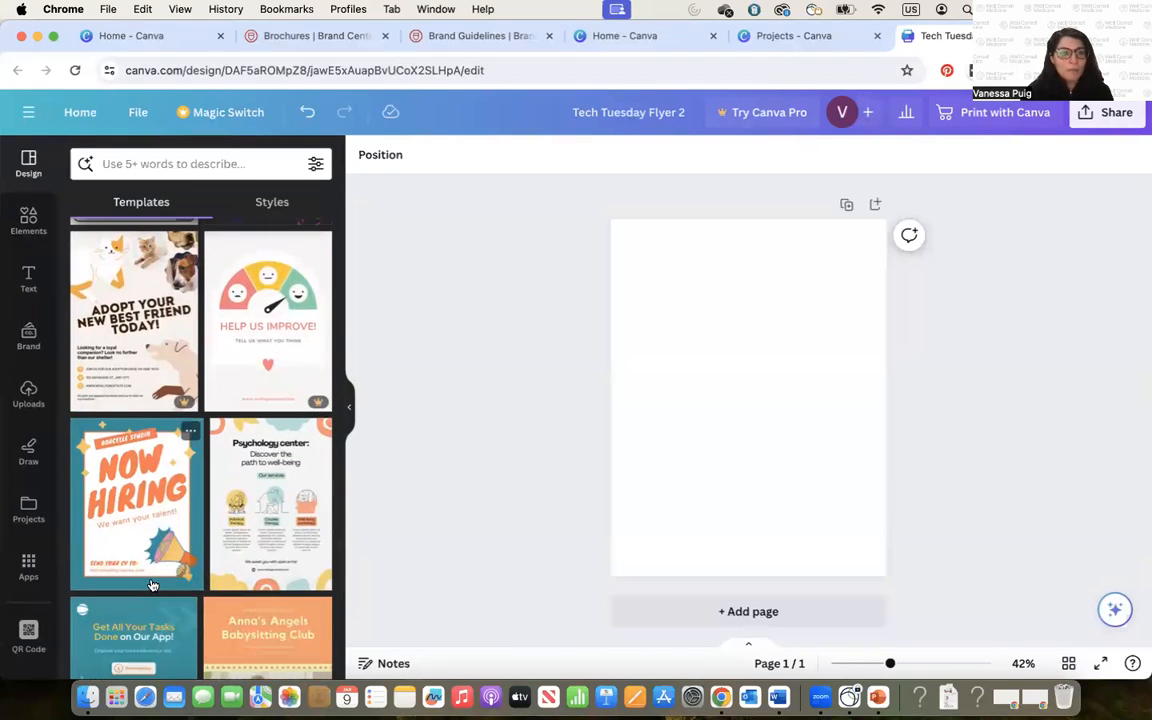
{"action": "scroll", "coordinate": [152, 585], "scroll_direction": "down", "scroll_amount": 2}
{"action": "scroll", "coordinate": [152, 585], "scroll_direction": "up", "scroll_amount": 20}
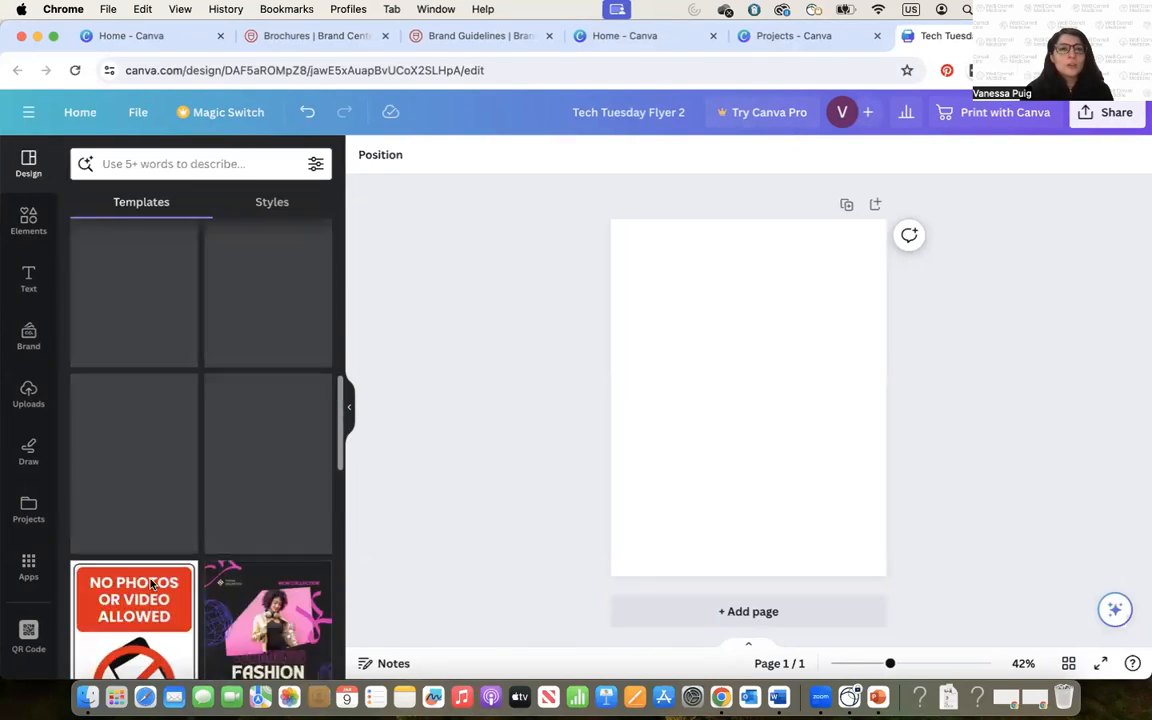
Step: Search the flyer templates for "technology" and review the first results, including which ones are Pro templates
{"action": "left_click", "coordinate": [148, 165]}
{"action": "type", "text": "technology"}
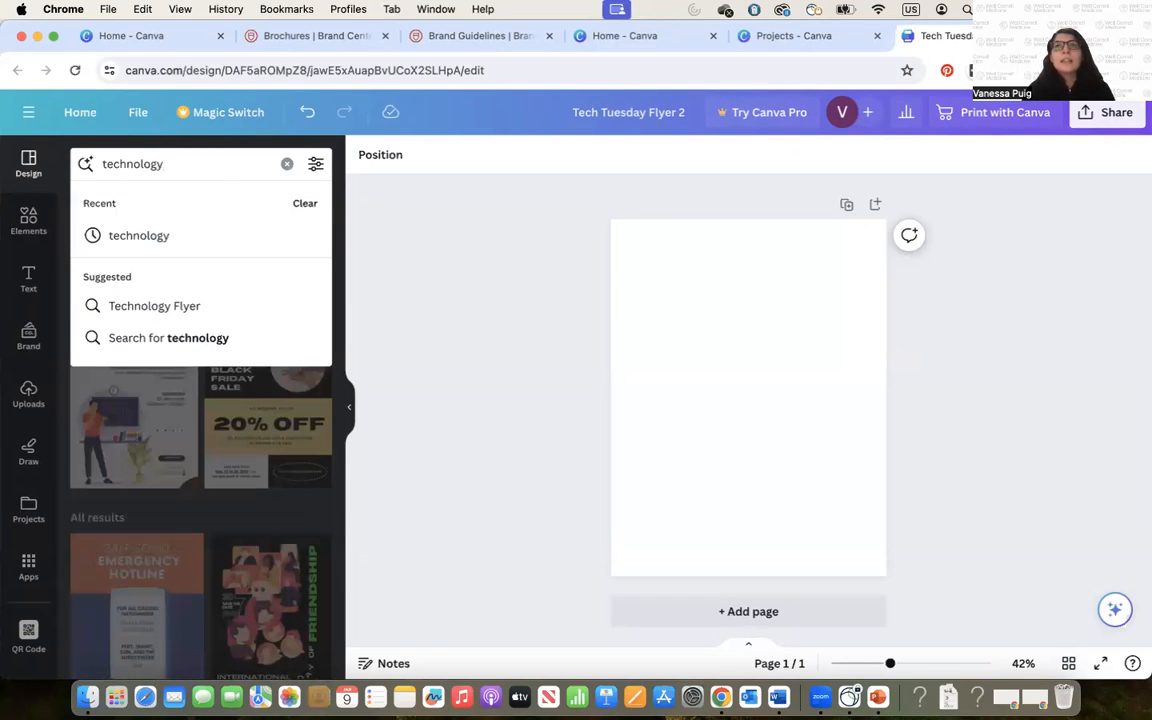
{"action": "key", "text": "Return"}
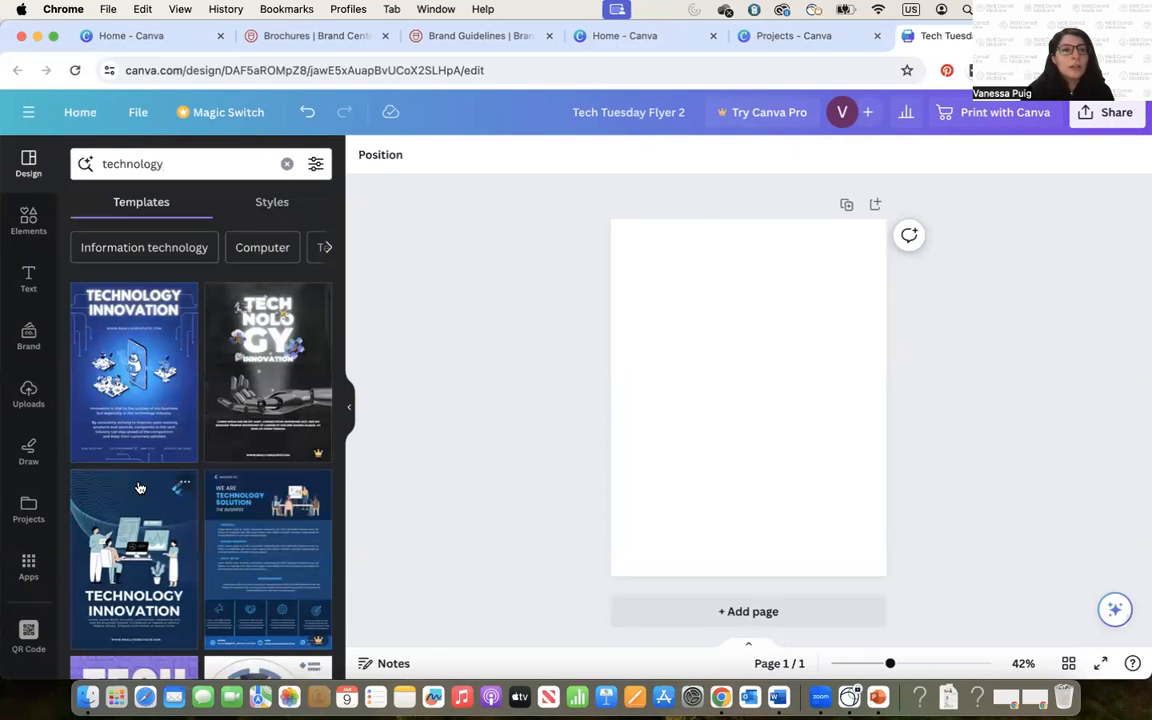
{"action": "scroll", "coordinate": [140, 486], "scroll_direction": "down", "scroll_amount": 2}
{"action": "scroll", "coordinate": [140, 480], "scroll_direction": "down", "scroll_amount": 2}
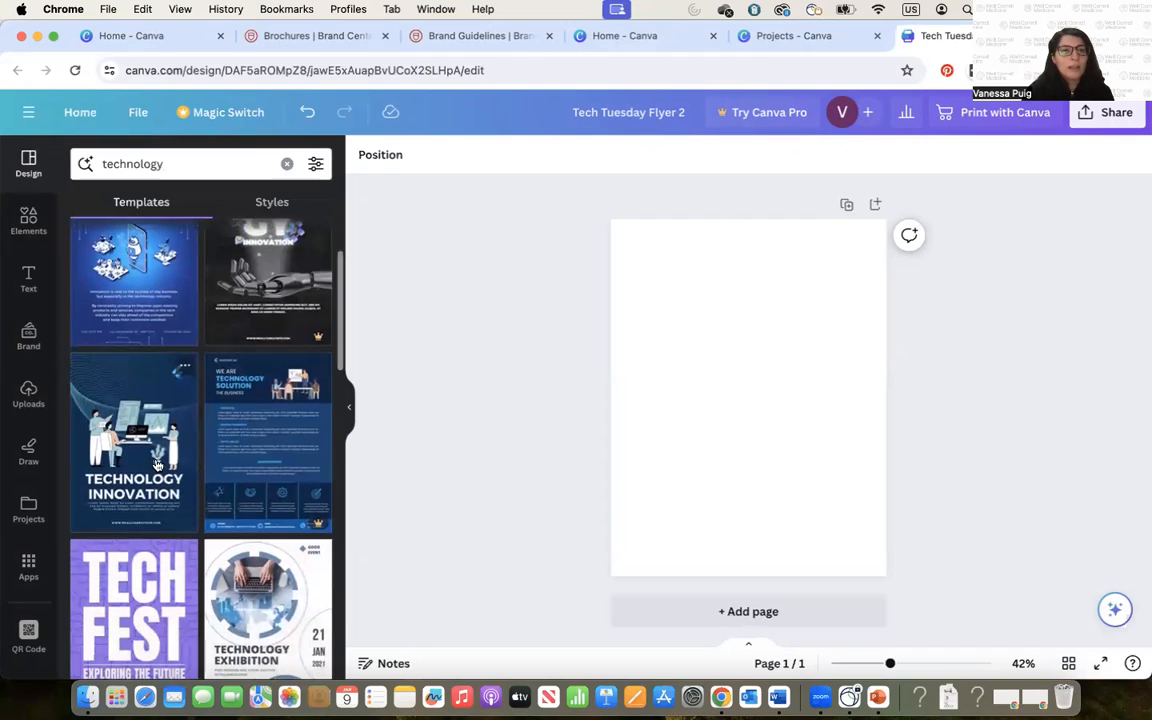
{"action": "scroll", "coordinate": [156, 466], "scroll_direction": "up", "scroll_amount": 2}
{"action": "scroll", "coordinate": [156, 465], "scroll_direction": "up", "scroll_amount": 2}
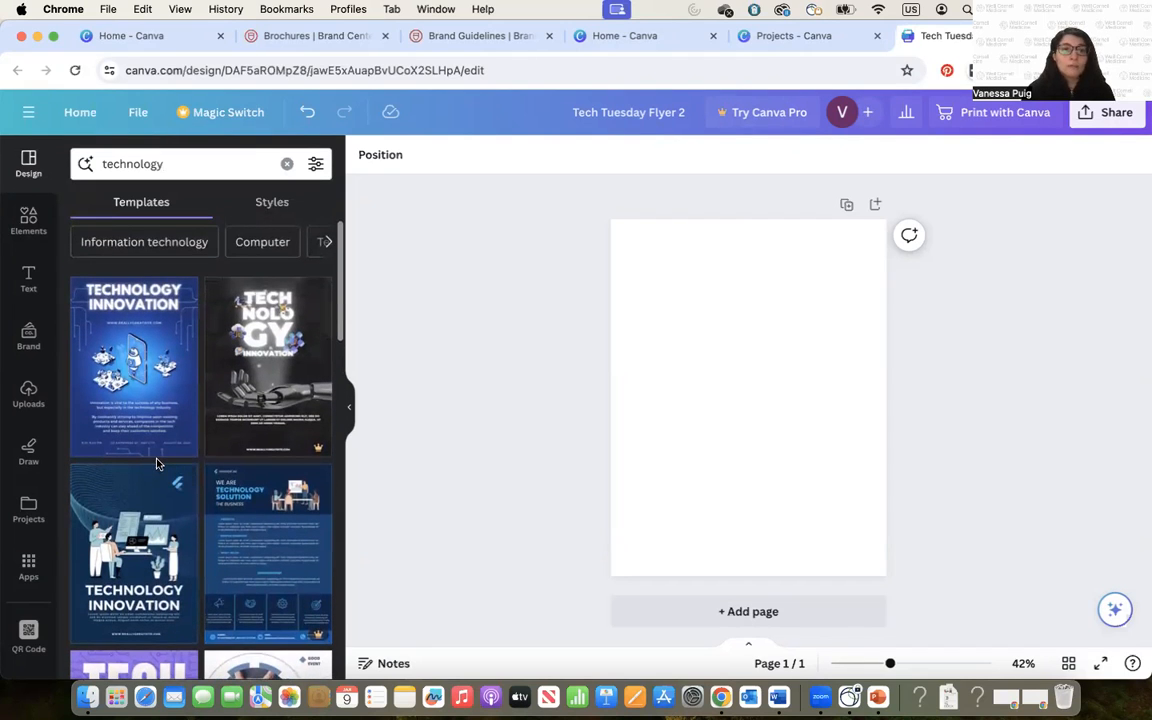
{"action": "scroll", "coordinate": [156, 463], "scroll_direction": "down", "scroll_amount": 1}
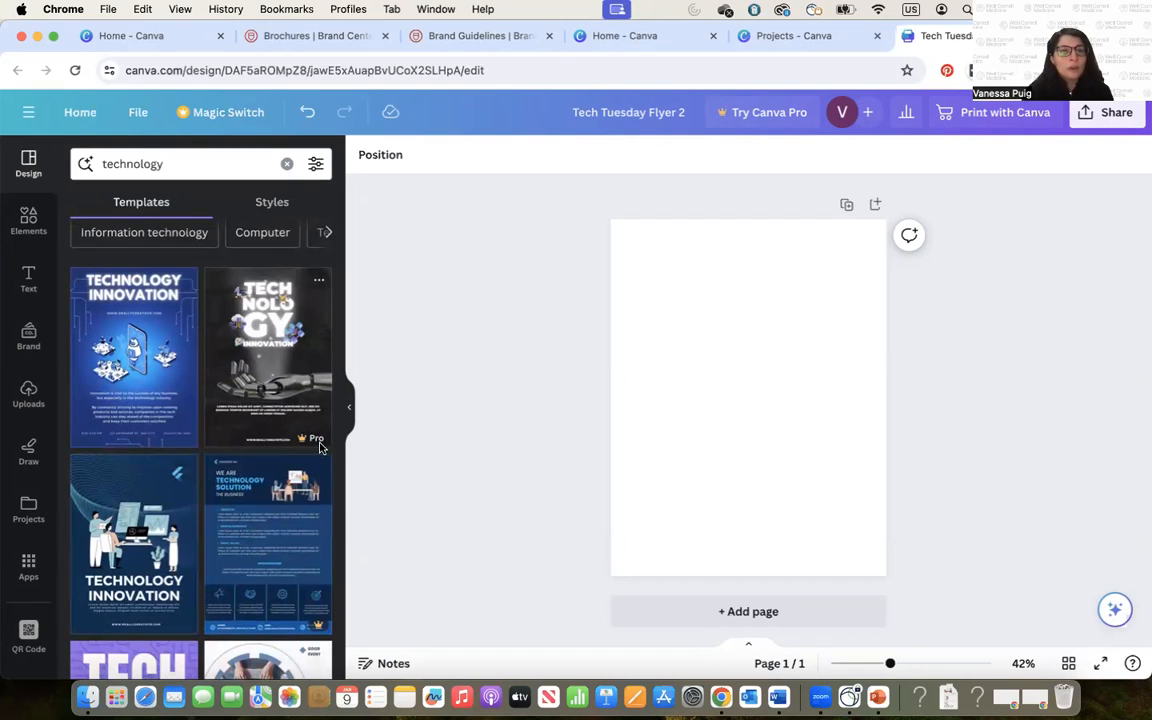
{"action": "scroll", "coordinate": [316, 491], "scroll_direction": "down", "scroll_amount": 1}
{"action": "scroll", "coordinate": [316, 491], "scroll_direction": "down", "scroll_amount": 1}
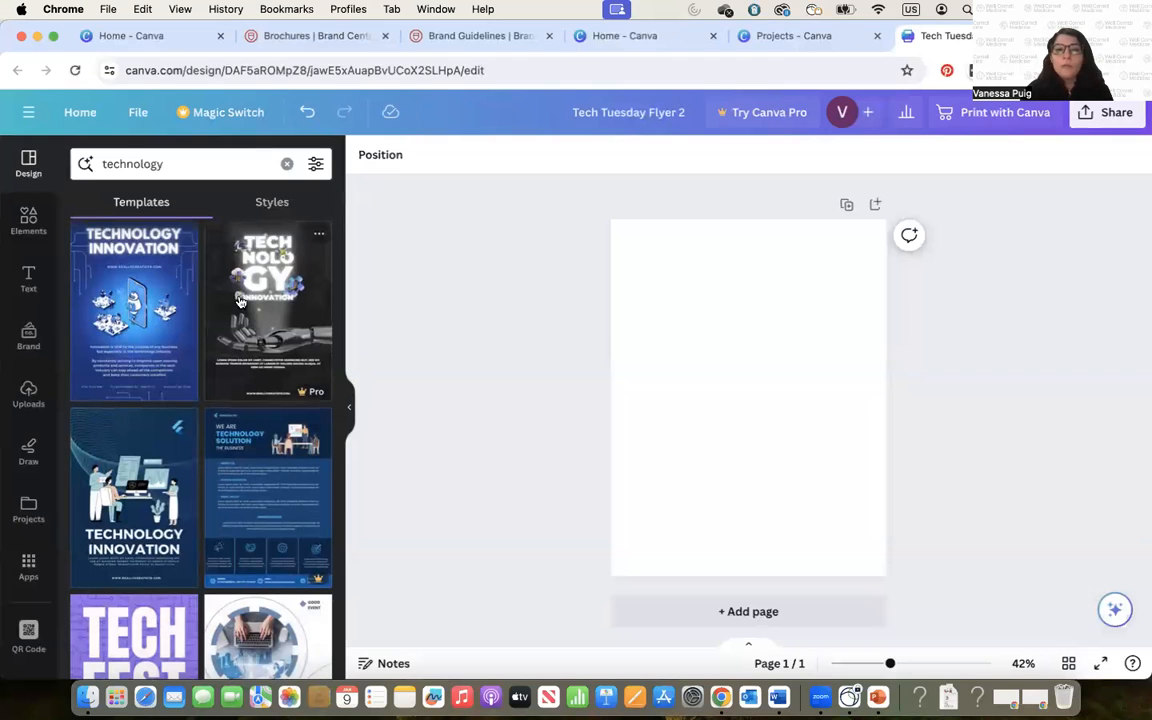
Step: Find the free Online Course template further down the technology results and apply it to the blank flyer
{"action": "scroll", "coordinate": [267, 348], "scroll_direction": "down", "scroll_amount": 10}
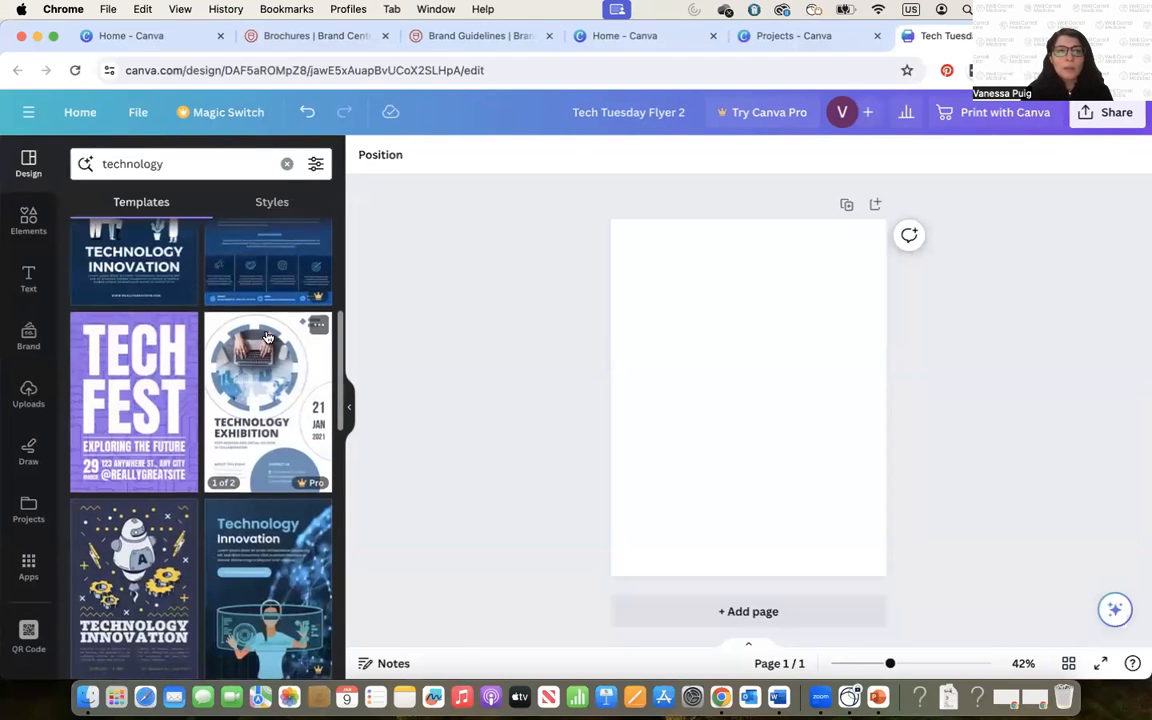
{"action": "scroll", "coordinate": [165, 440], "scroll_direction": "down", "scroll_amount": 15}
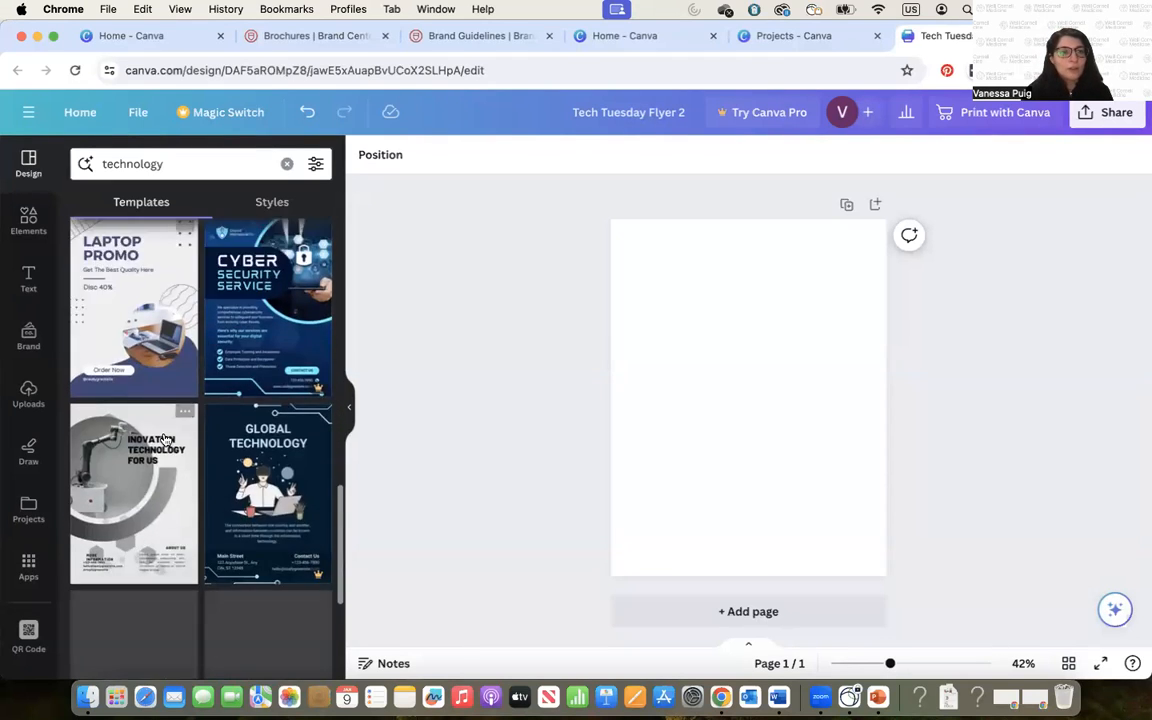
{"action": "scroll", "coordinate": [165, 440], "scroll_direction": "down", "scroll_amount": 15}
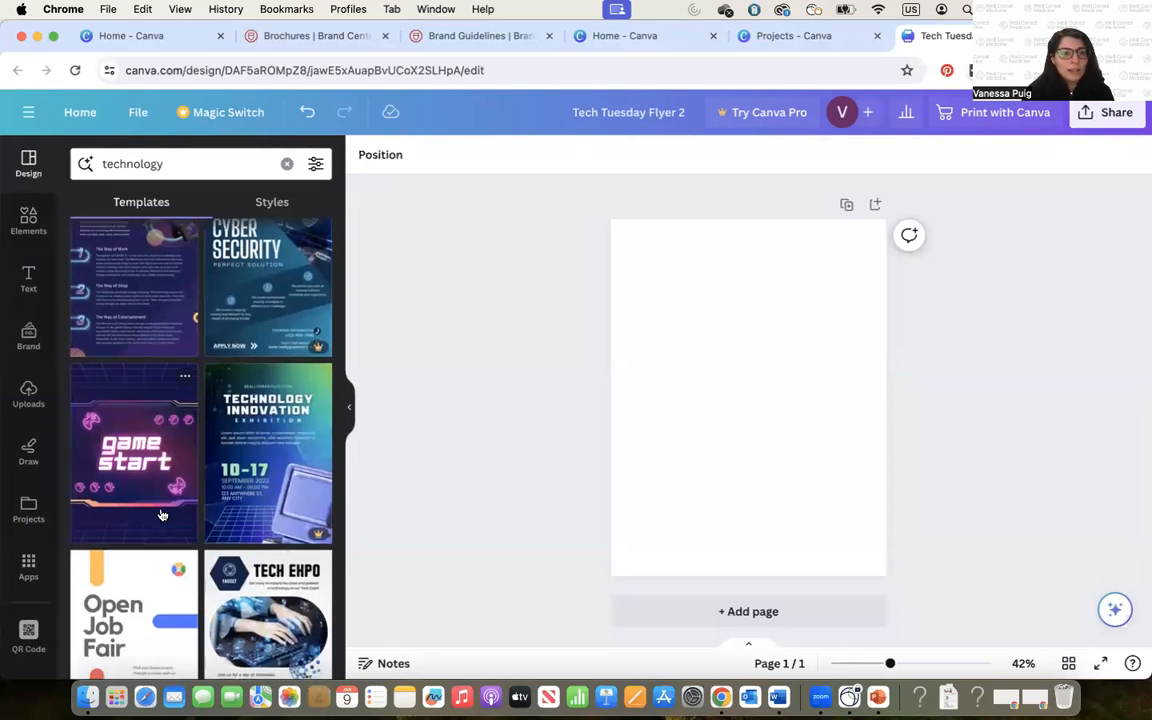
{"action": "scroll", "coordinate": [162, 514], "scroll_direction": "down", "scroll_amount": 5}
{"action": "scroll", "coordinate": [162, 514], "scroll_direction": "down", "scroll_amount": 10}
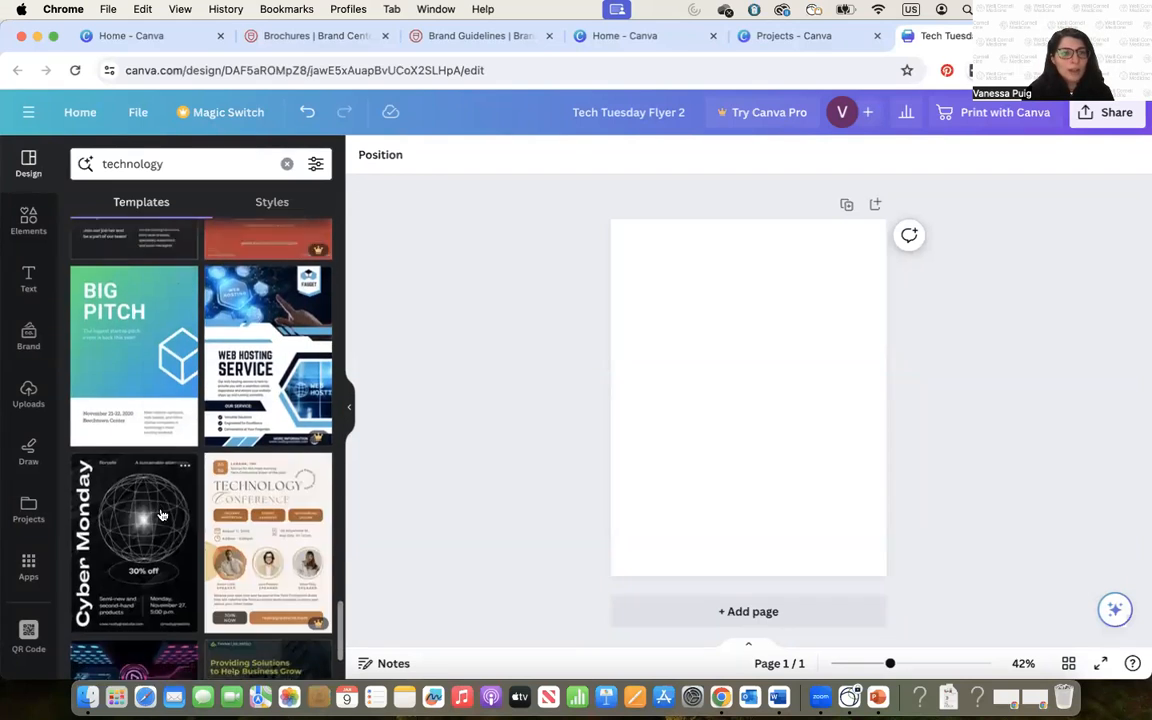
{"action": "scroll", "coordinate": [162, 514], "scroll_direction": "down", "scroll_amount": 10}
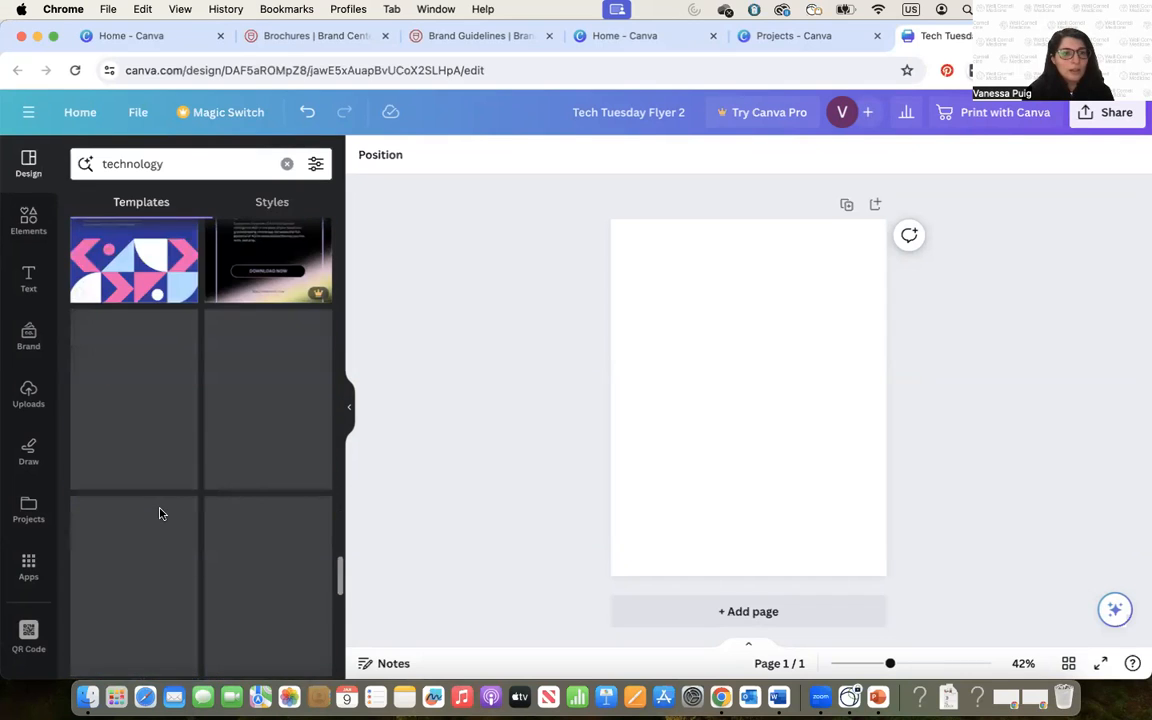
{"action": "scroll", "coordinate": [162, 514], "scroll_direction": "down", "scroll_amount": 10}
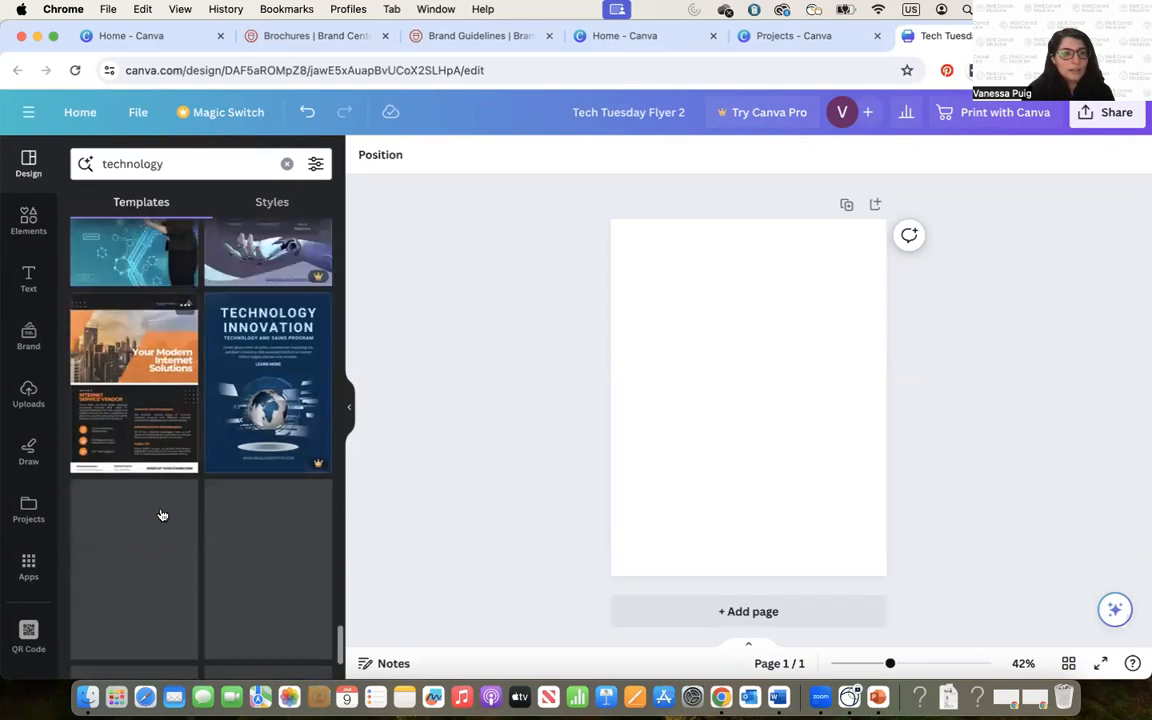
{"action": "scroll", "coordinate": [160, 514], "scroll_direction": "down", "scroll_amount": 10}
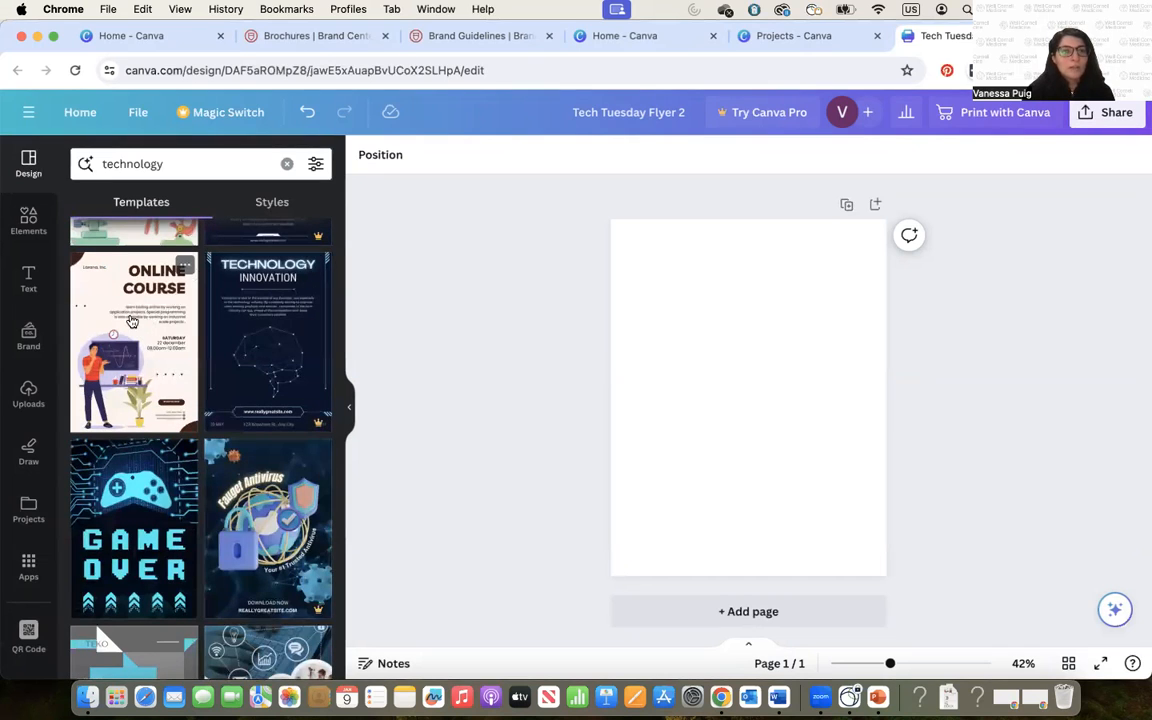
{"action": "left_click", "coordinate": [131, 321]}
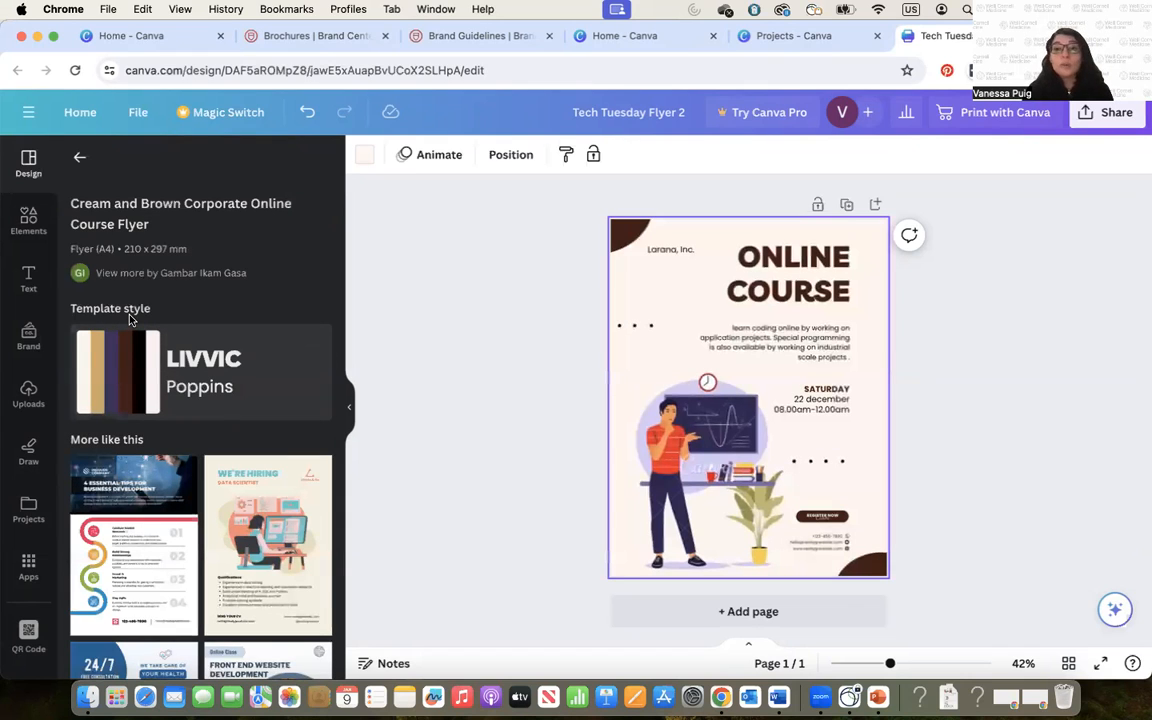
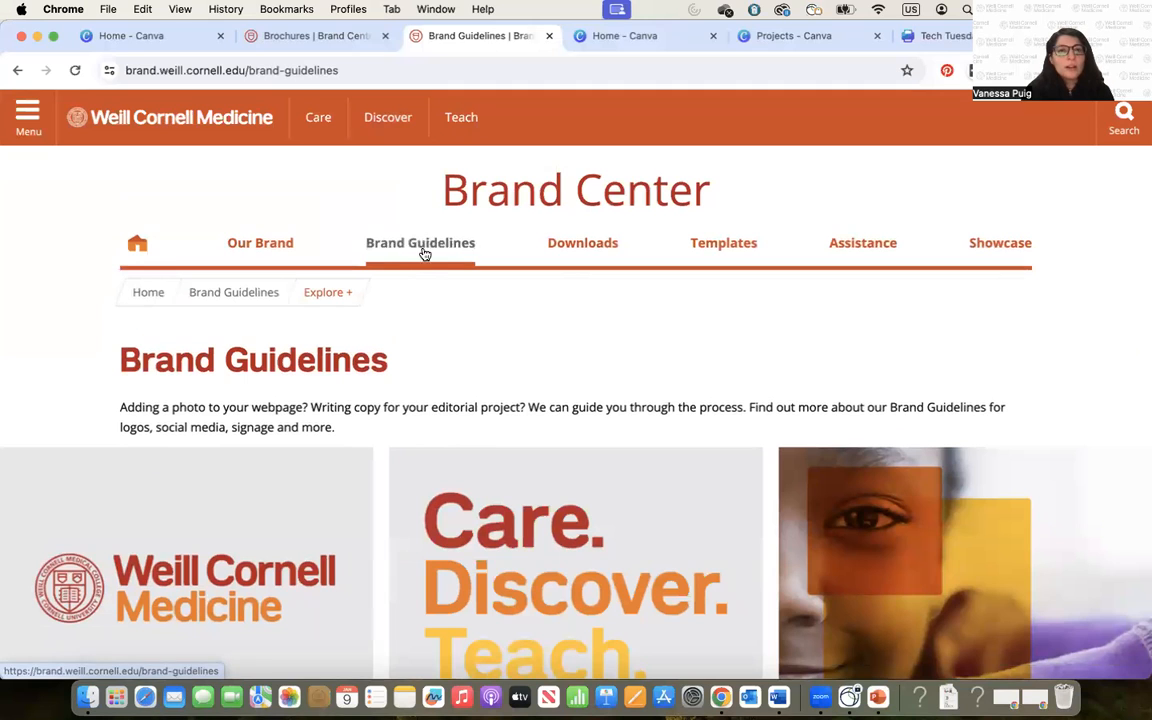
Step: Open the Color Palette page of the Brand Guidelines and copy the hex code B31B1B of the primary red PMS 187
{"action": "scroll", "coordinate": [437, 365], "scroll_direction": "down", "scroll_amount": 10}
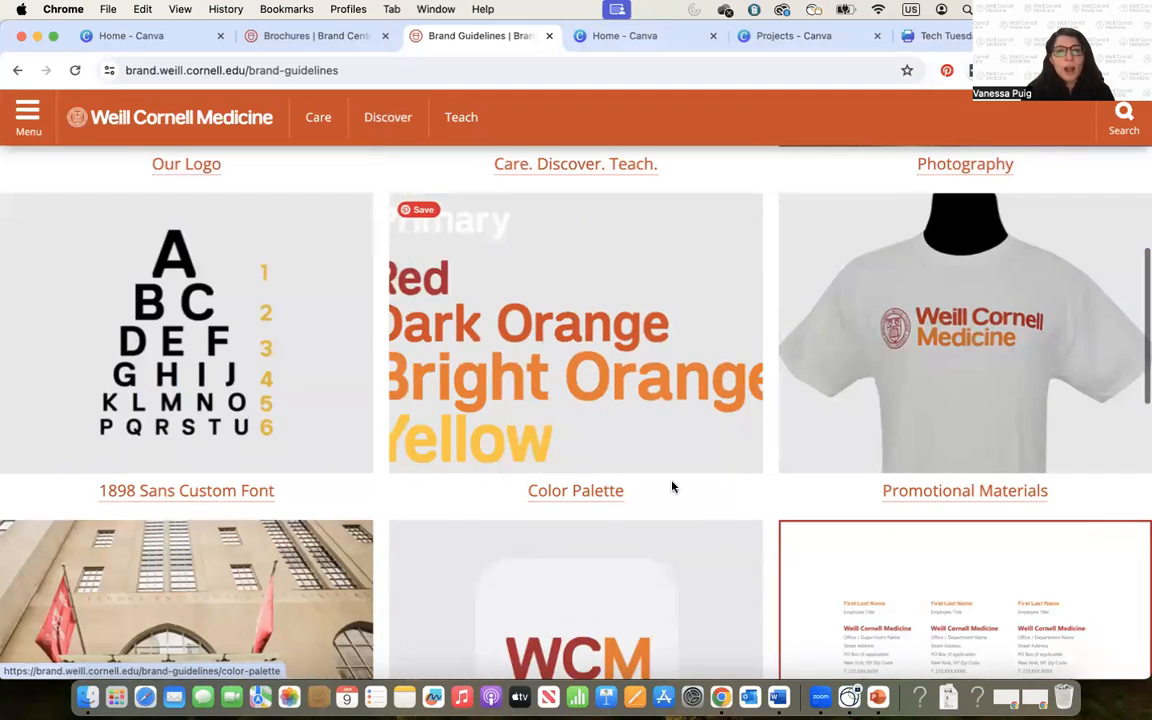
{"action": "left_click", "coordinate": [578, 495]}
{"action": "scroll", "coordinate": [576, 505], "scroll_direction": "down", "scroll_amount": 5}
{"action": "scroll", "coordinate": [572, 490], "scroll_direction": "up", "scroll_amount": 2}
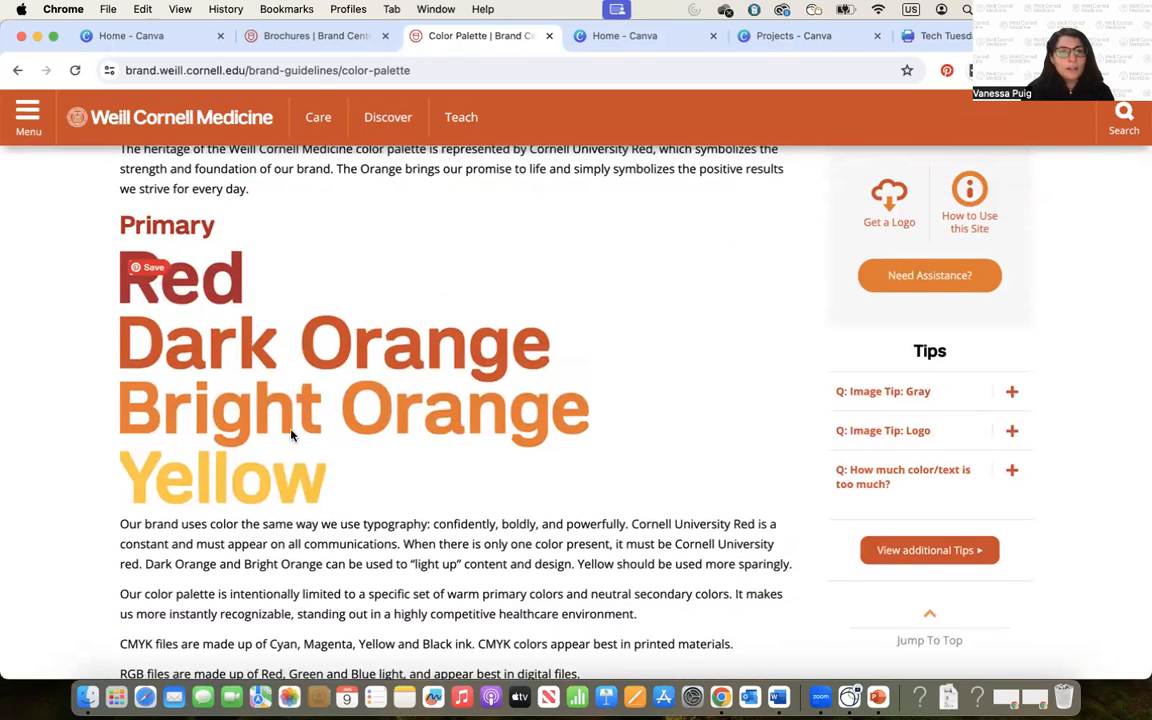
{"action": "scroll", "coordinate": [291, 437], "scroll_direction": "down", "scroll_amount": 8}
{"action": "scroll", "coordinate": [291, 435], "scroll_direction": "down", "scroll_amount": 4}
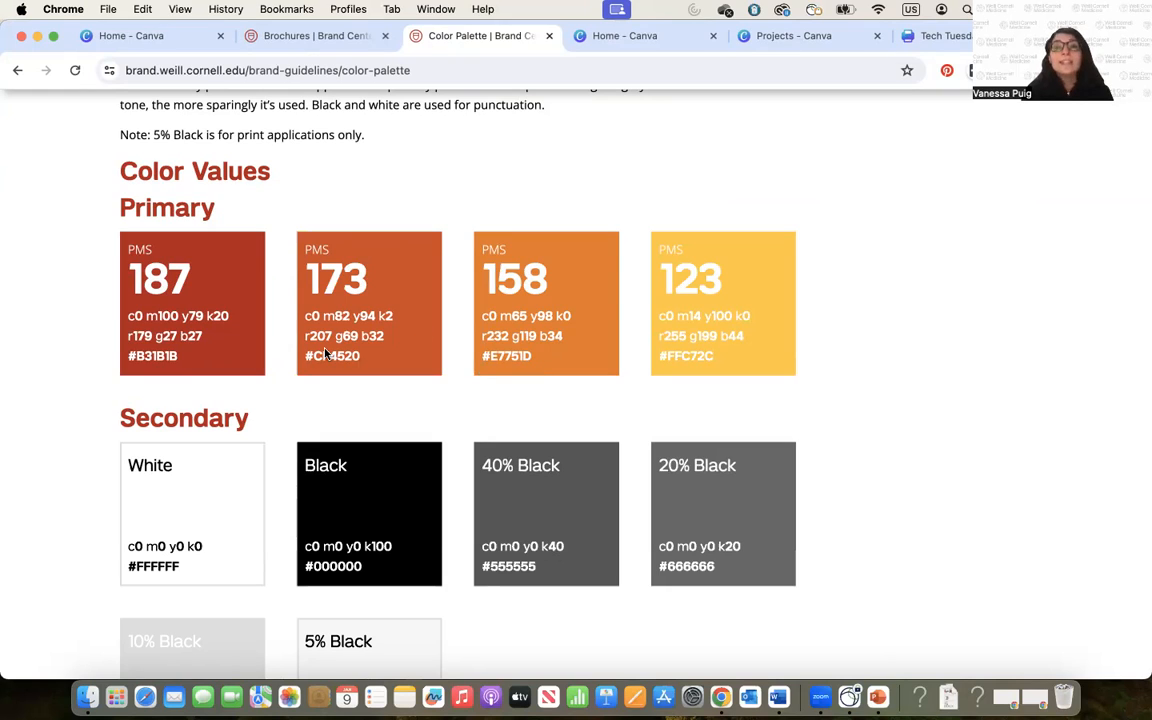
{"action": "double_click", "coordinate": [158, 356]}
{"action": "key", "text": "super+c"}
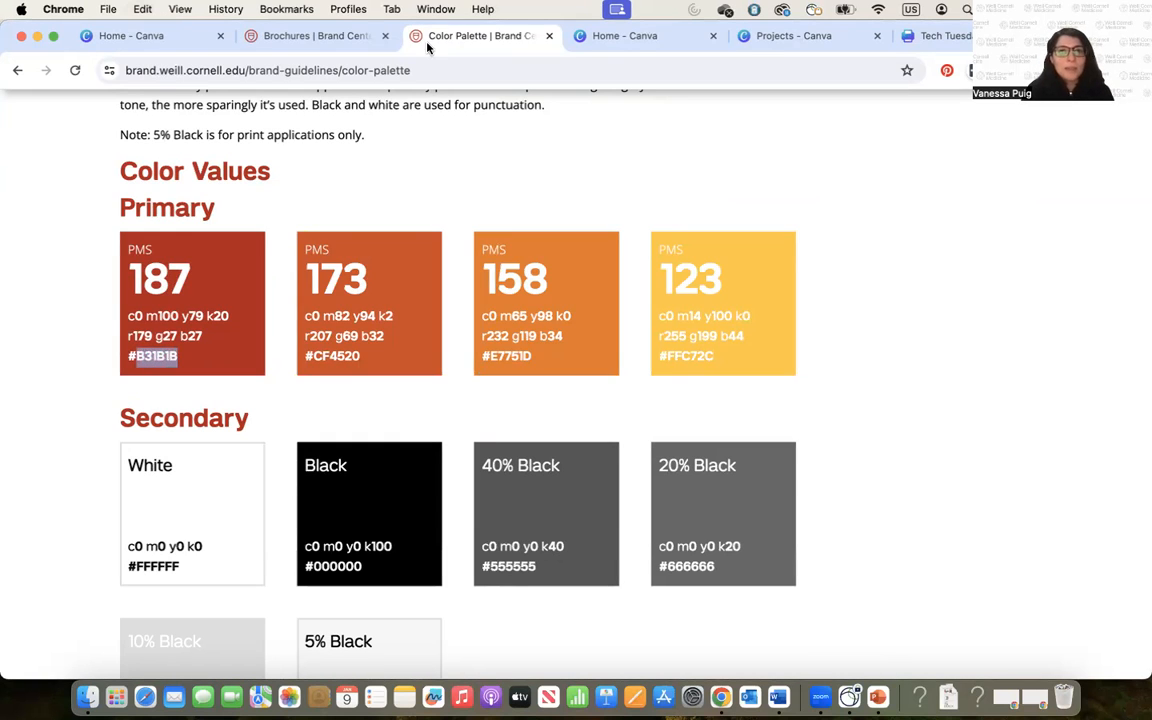
Step: Return to the Tech Tuesday flyer and set the "Virtual Reality Workshop" title's text color to #B31B1B
{"action": "left_click", "coordinate": [935, 35]}
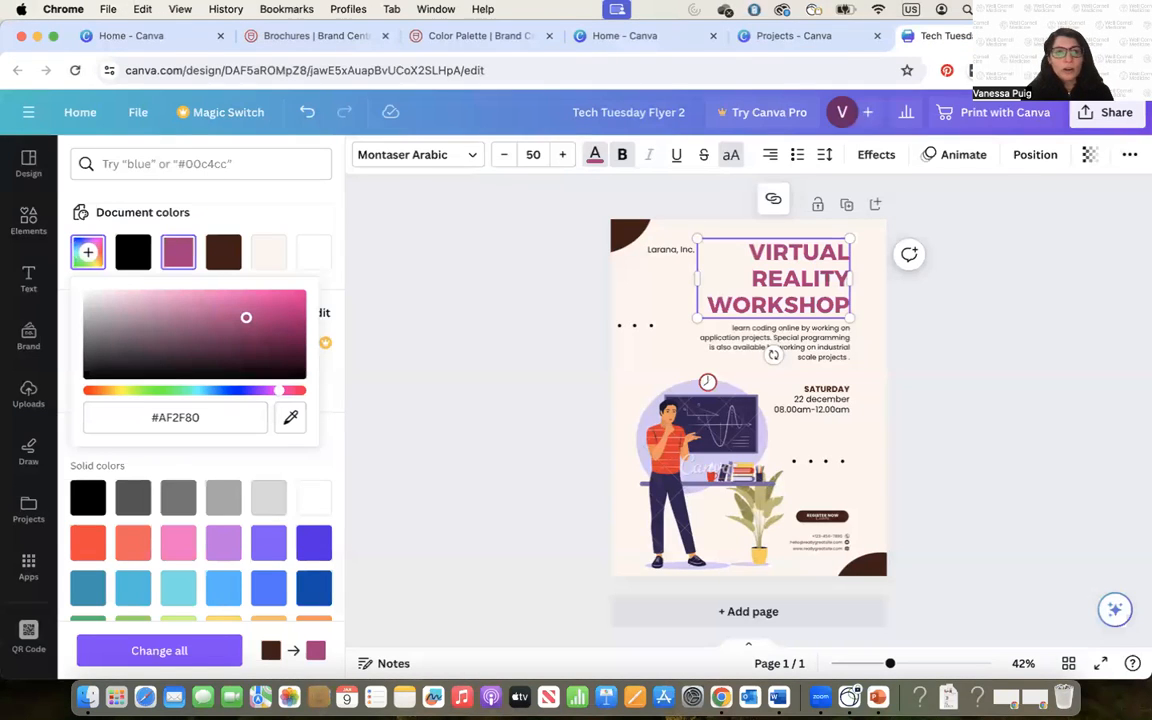
{"action": "left_click", "coordinate": [189, 417]}
{"action": "key", "text": "super+v"}
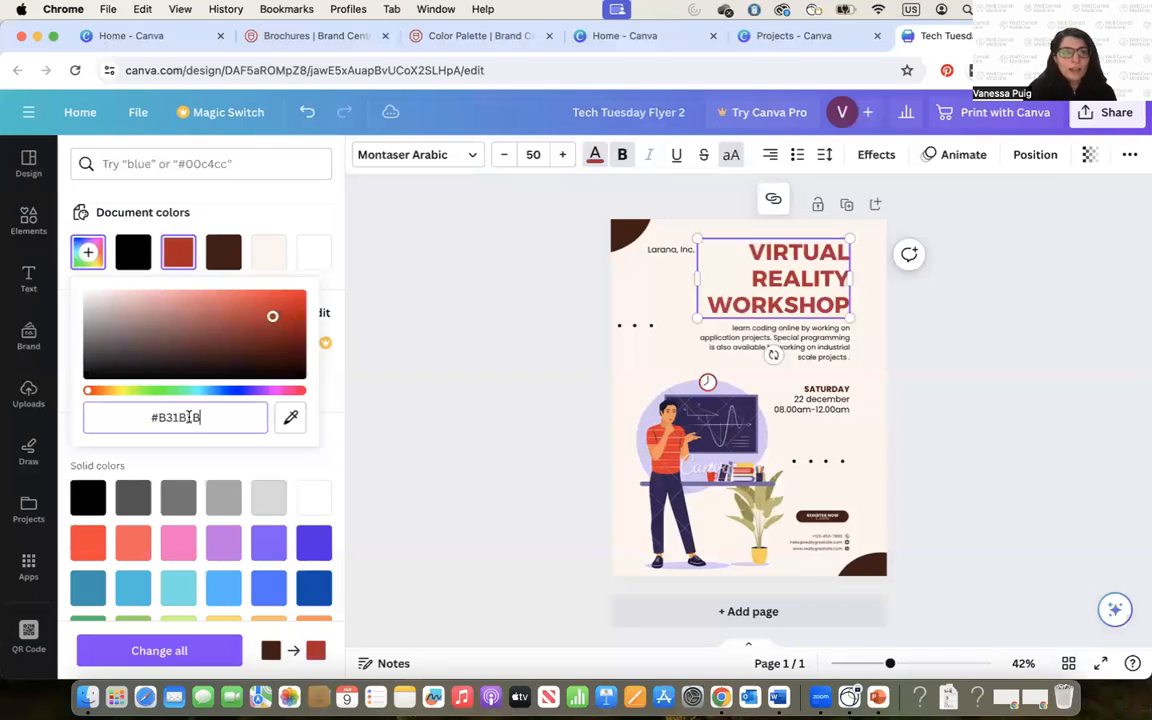
{"action": "key", "text": "Return"}
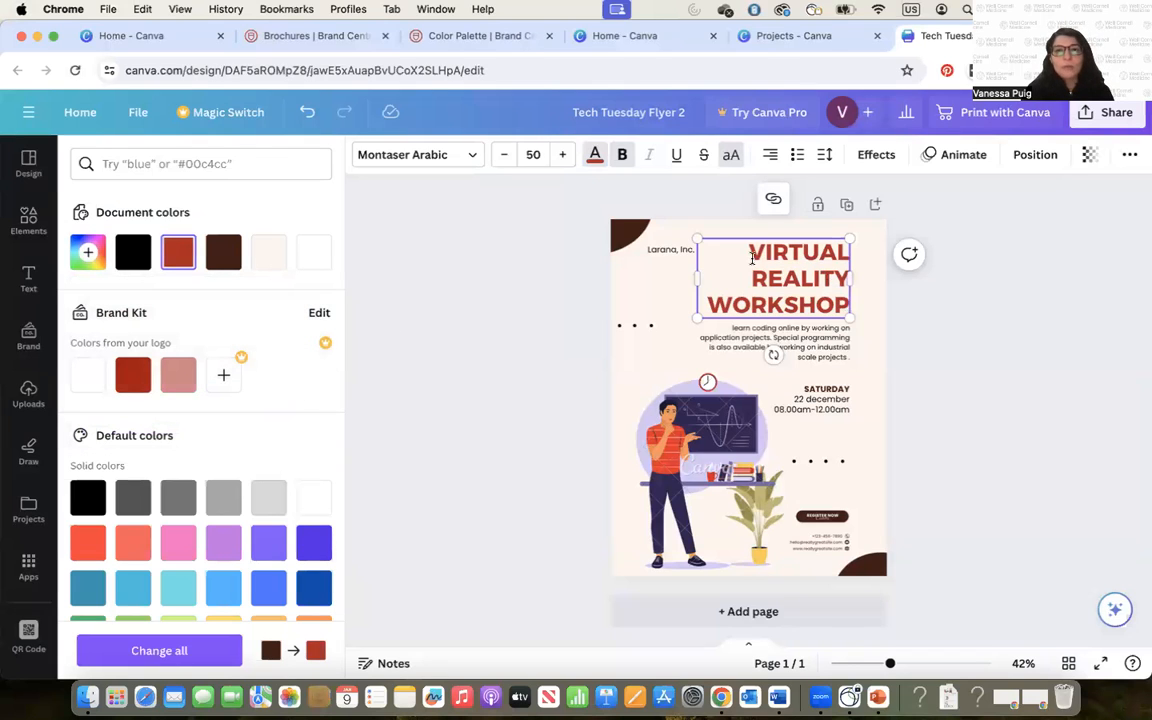
{"action": "left_click_drag", "start_coordinate": [700, 244], "coordinate": [851, 306]}
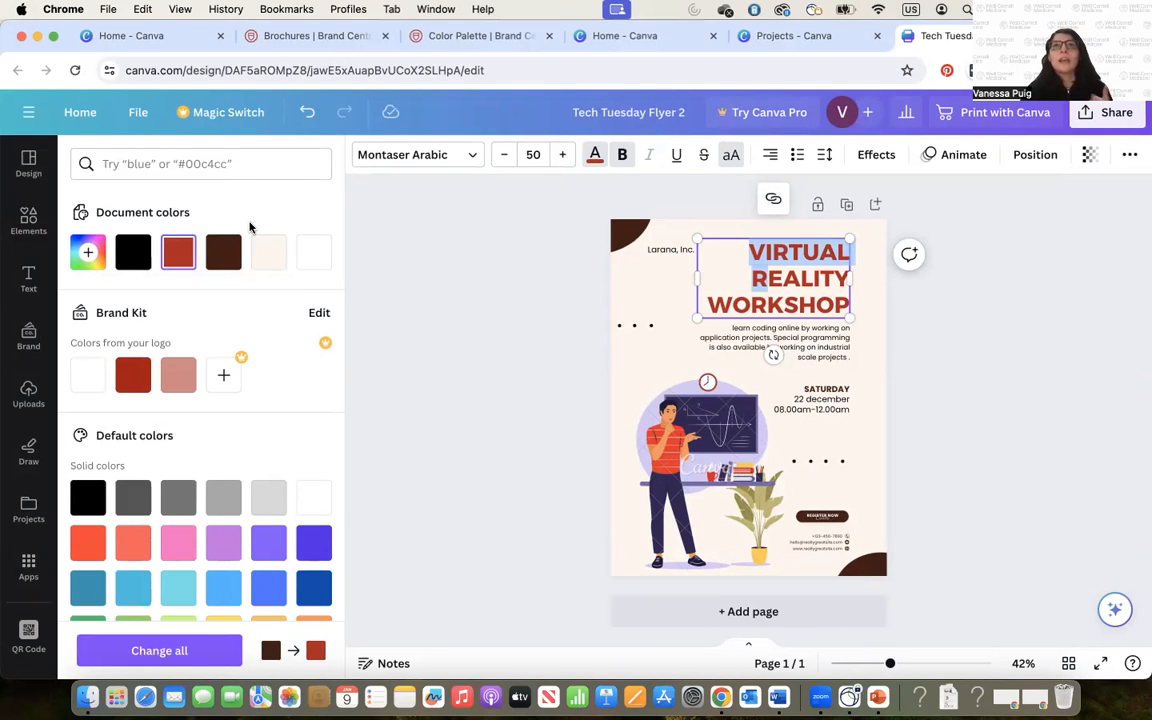
{"action": "left_click", "coordinate": [635, 289]}
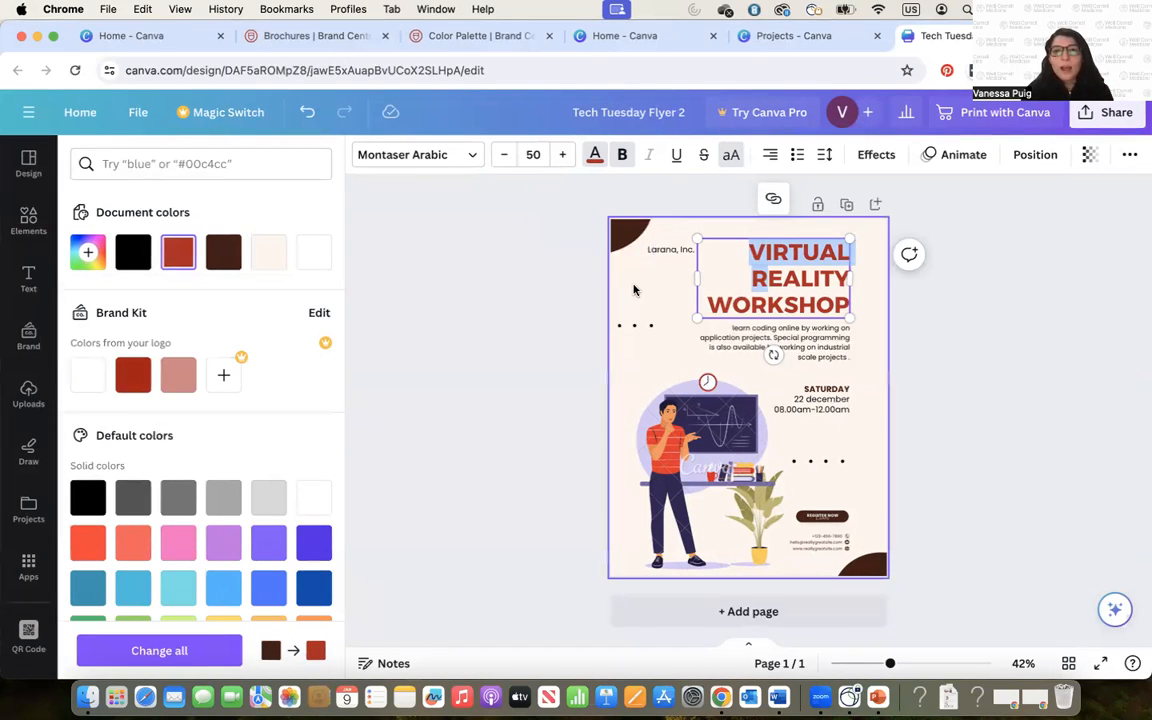
{"action": "left_click", "coordinate": [626, 238]}
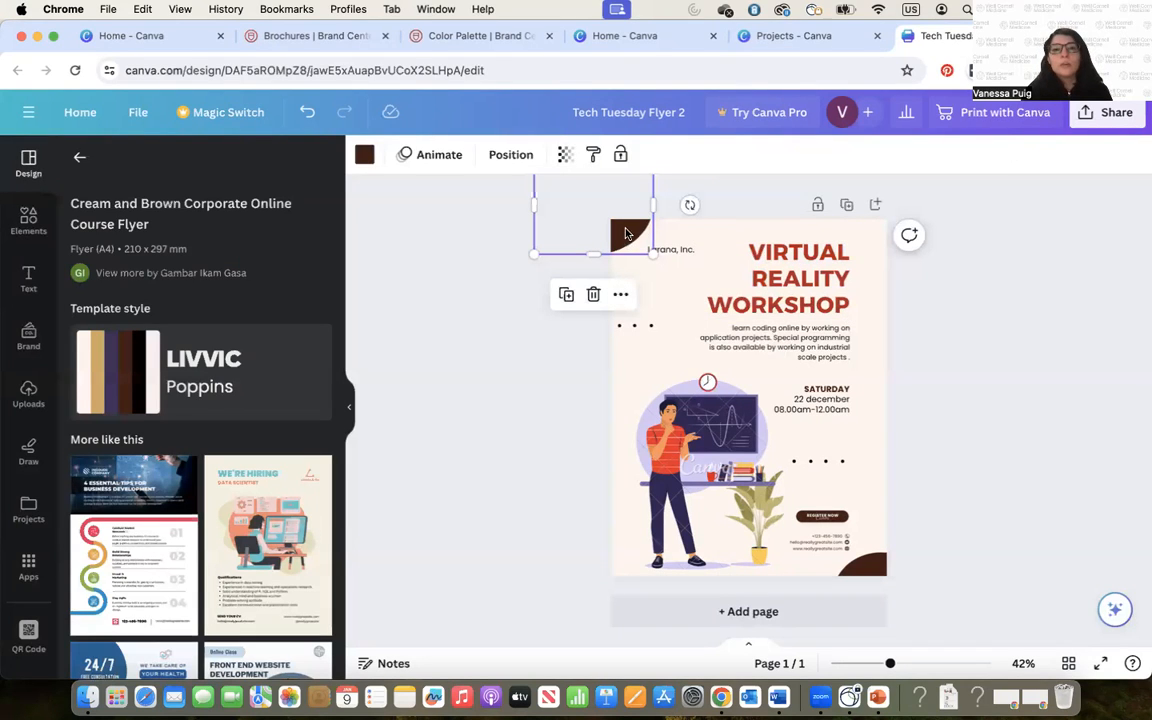
{"action": "left_click", "coordinate": [860, 566]}
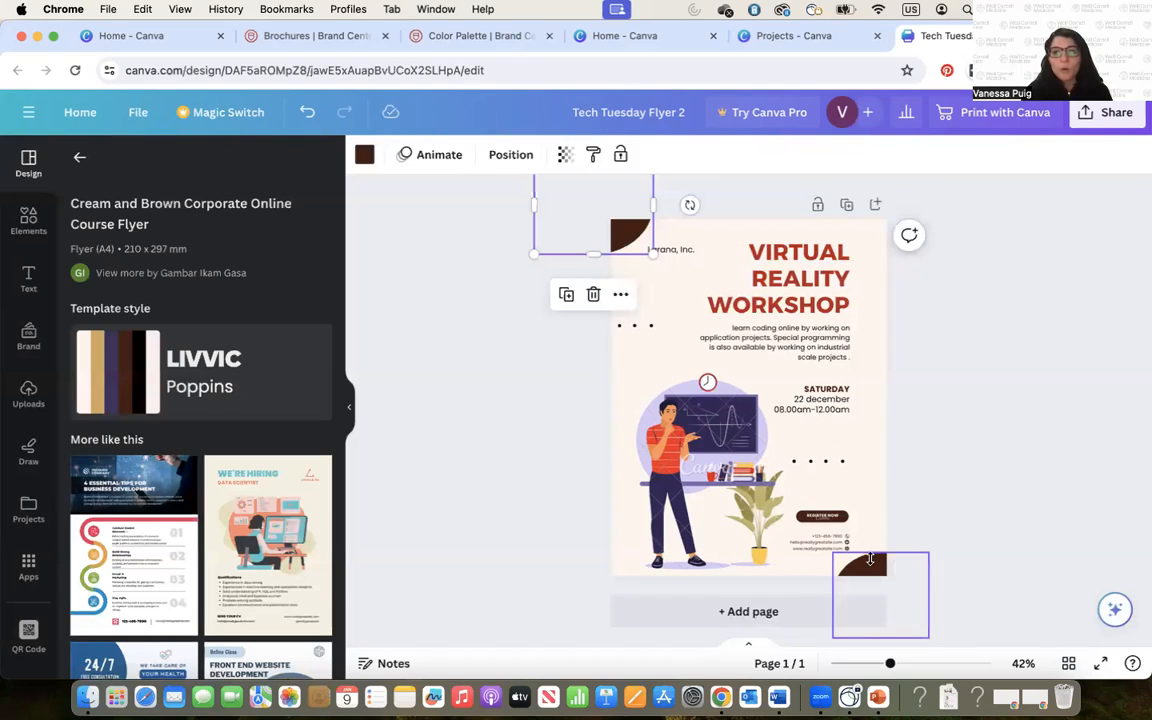
{"action": "left_click", "coordinate": [630, 328]}
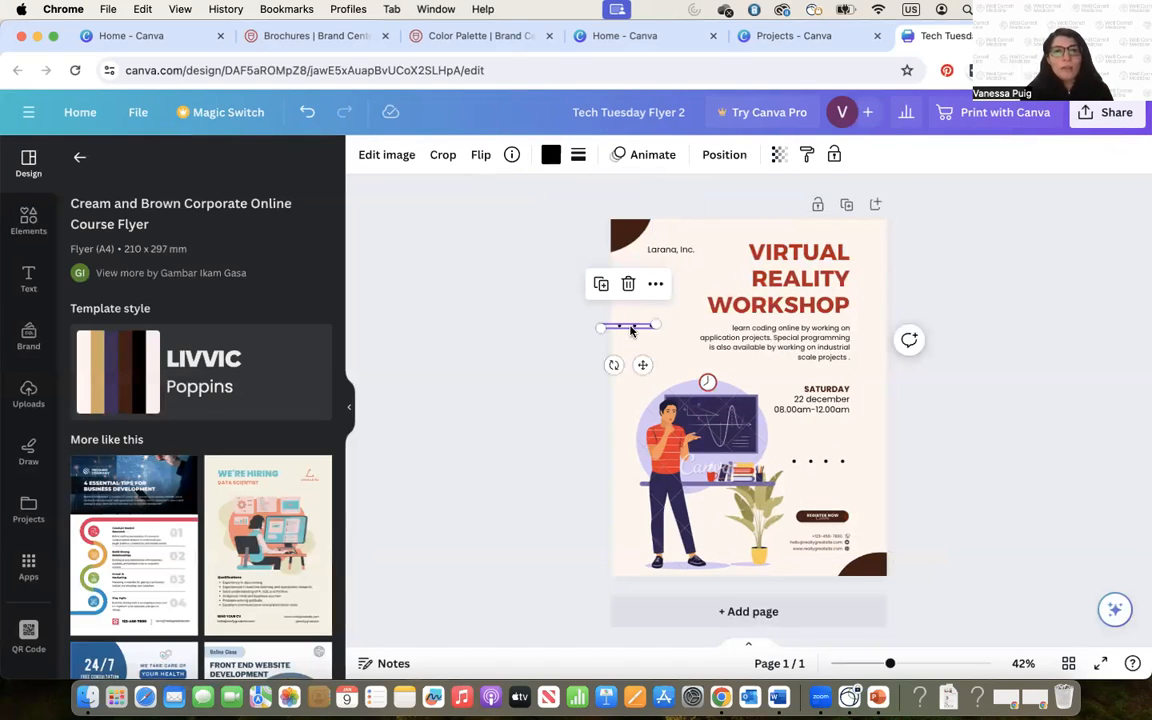
Step: Browse the available design elements and search them for "vr"
{"action": "left_click", "coordinate": [22, 230]}
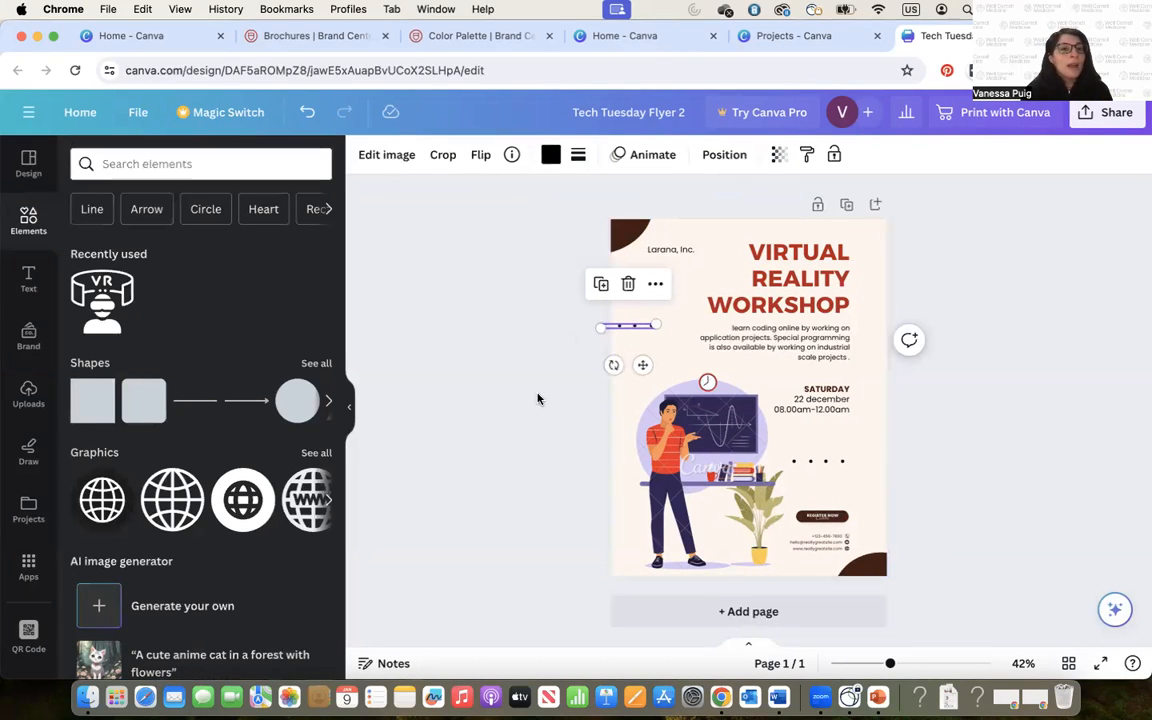
{"action": "scroll", "coordinate": [140, 573], "scroll_direction": "down", "scroll_amount": 5}
{"action": "scroll", "coordinate": [140, 573], "scroll_direction": "down", "scroll_amount": 10}
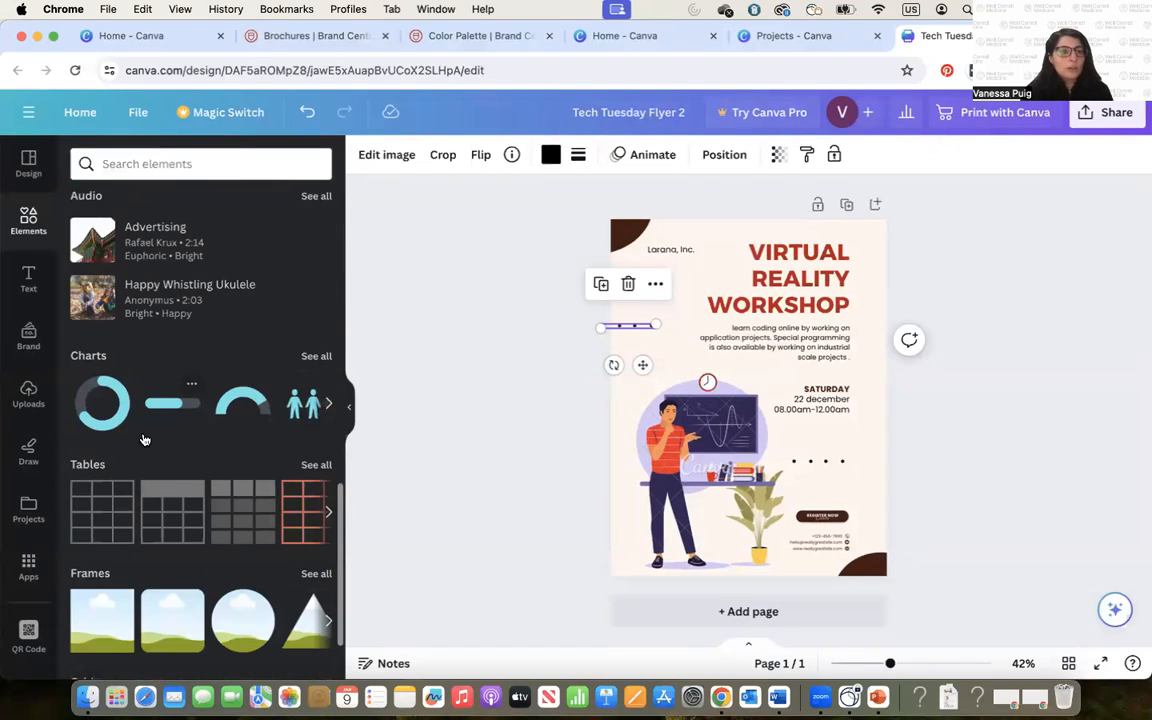
{"action": "scroll", "coordinate": [136, 488], "scroll_direction": "down", "scroll_amount": 7}
{"action": "scroll", "coordinate": [136, 480], "scroll_direction": "down", "scroll_amount": 6}
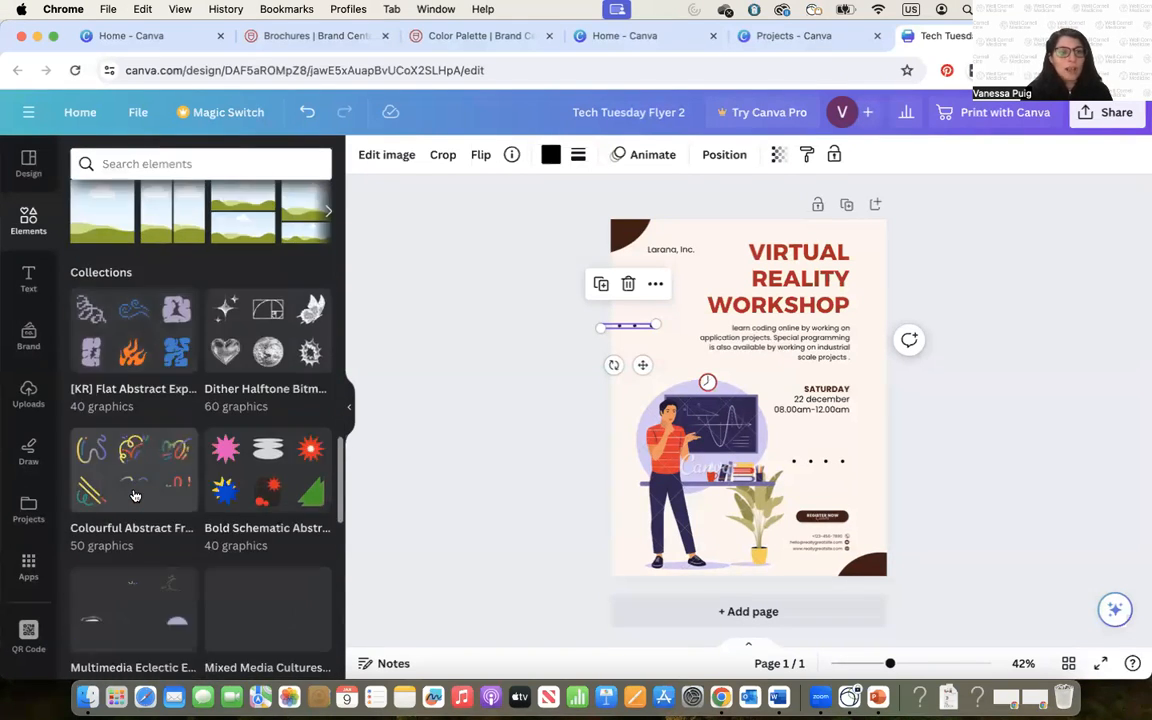
{"action": "scroll", "coordinate": [142, 430], "scroll_direction": "up", "scroll_amount": 20}
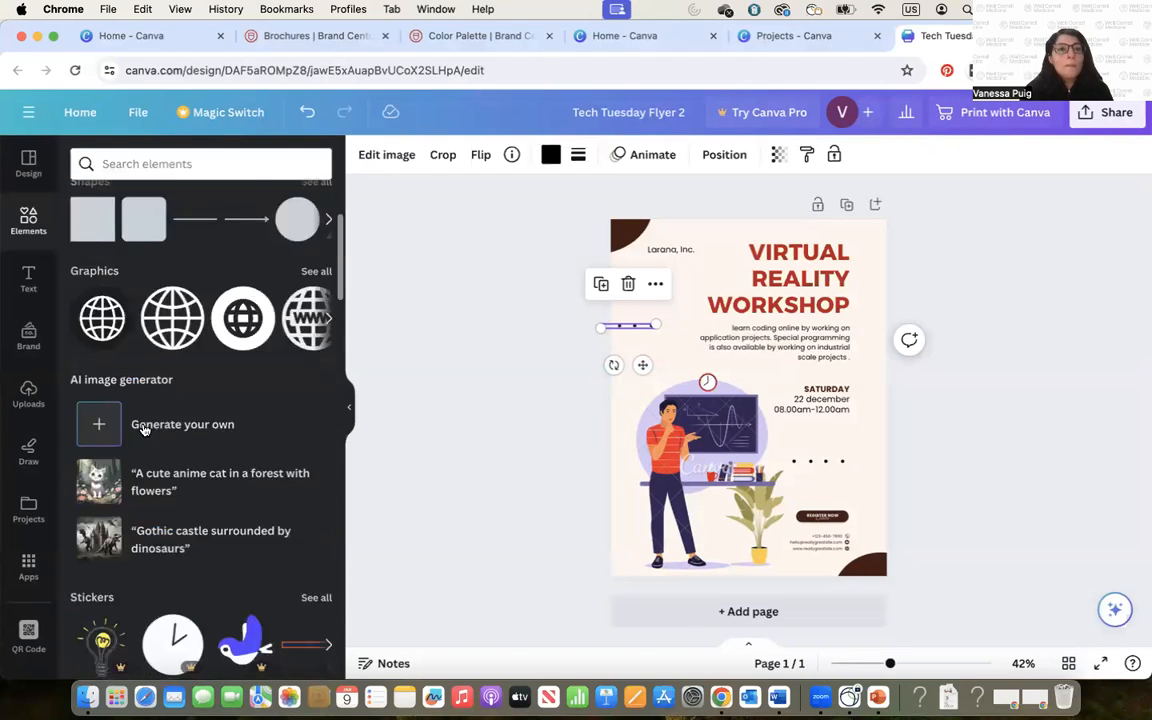
{"action": "left_click", "coordinate": [115, 168]}
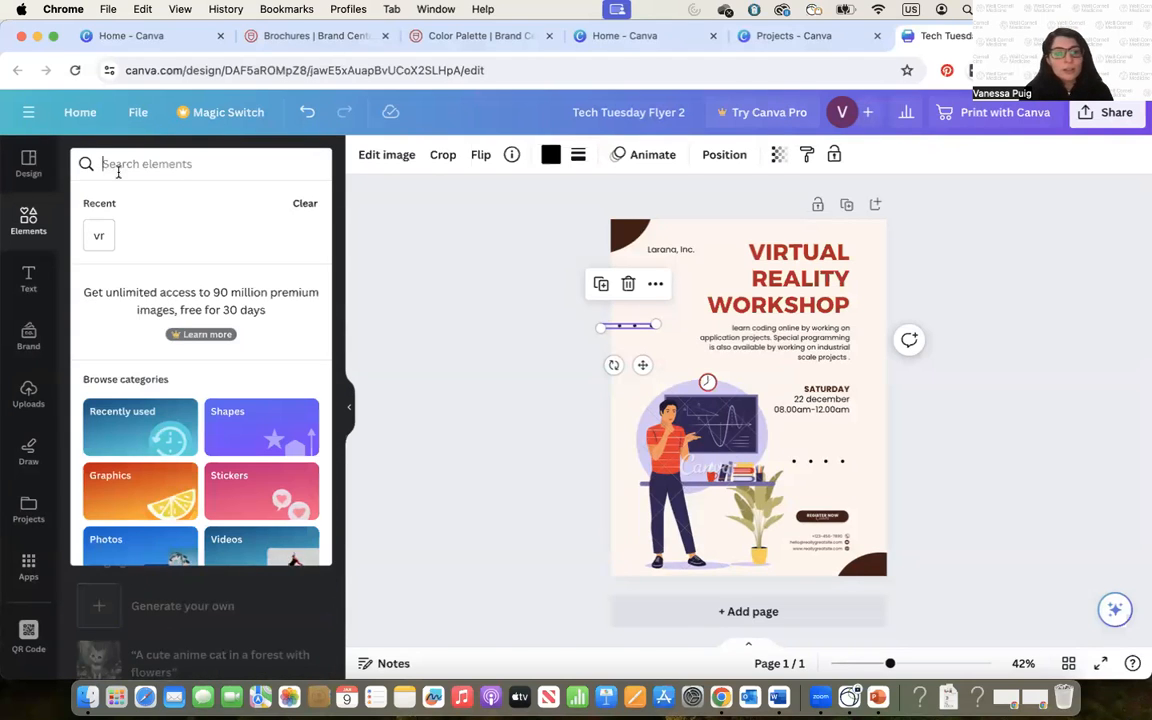
{"action": "type", "text": "vr"}
{"action": "key", "text": "Return"}
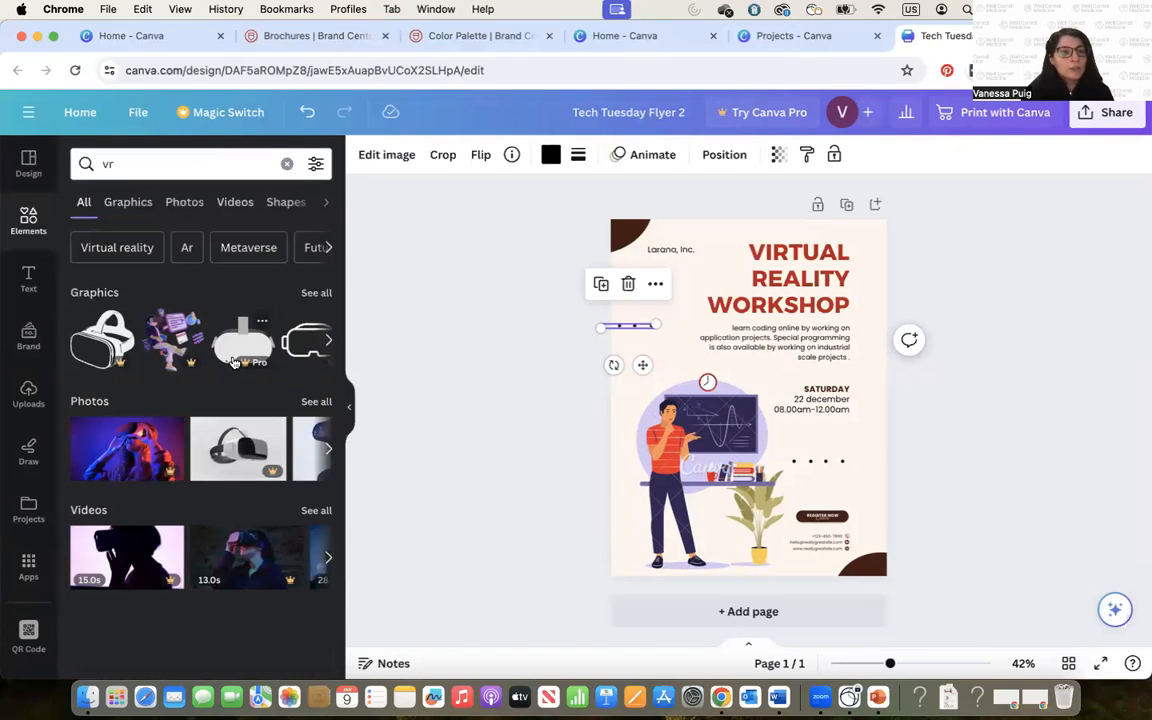
Step: Add the black-and-white VR headset graphic, scale it to about 1.67 × 1.46 in and place it below "Larana, Inc."
{"action": "left_click", "coordinate": [333, 348]}
{"action": "left_click", "coordinate": [333, 348]}
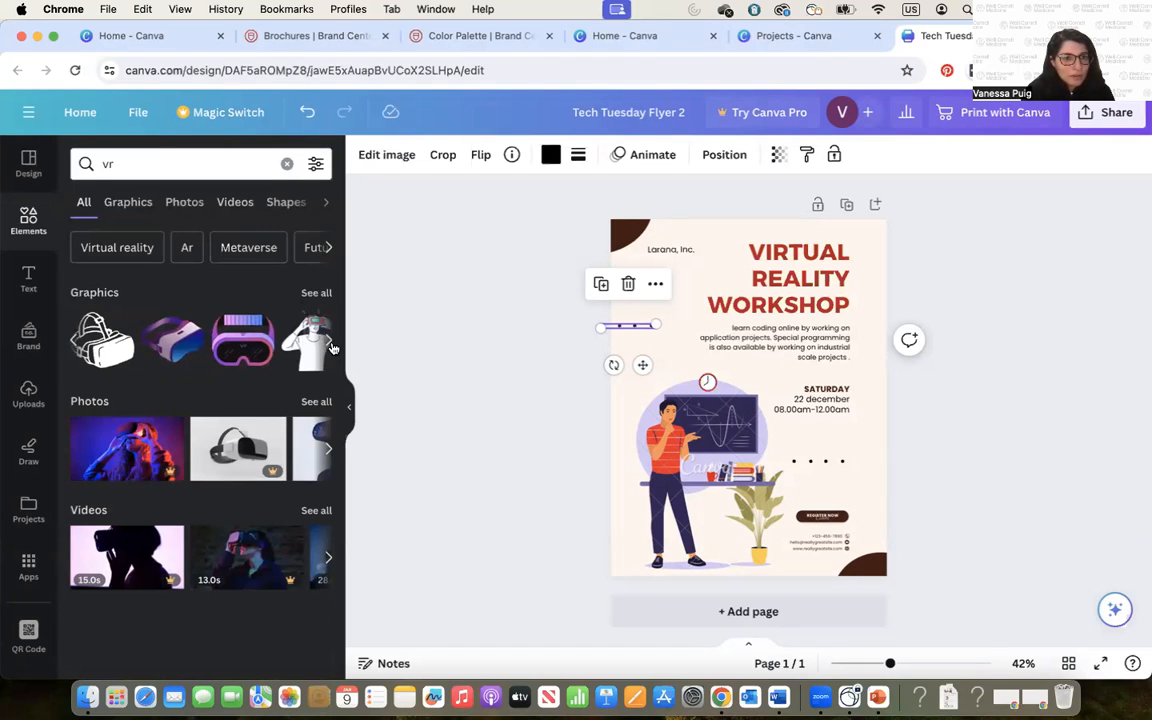
{"action": "left_click", "coordinate": [106, 350]}
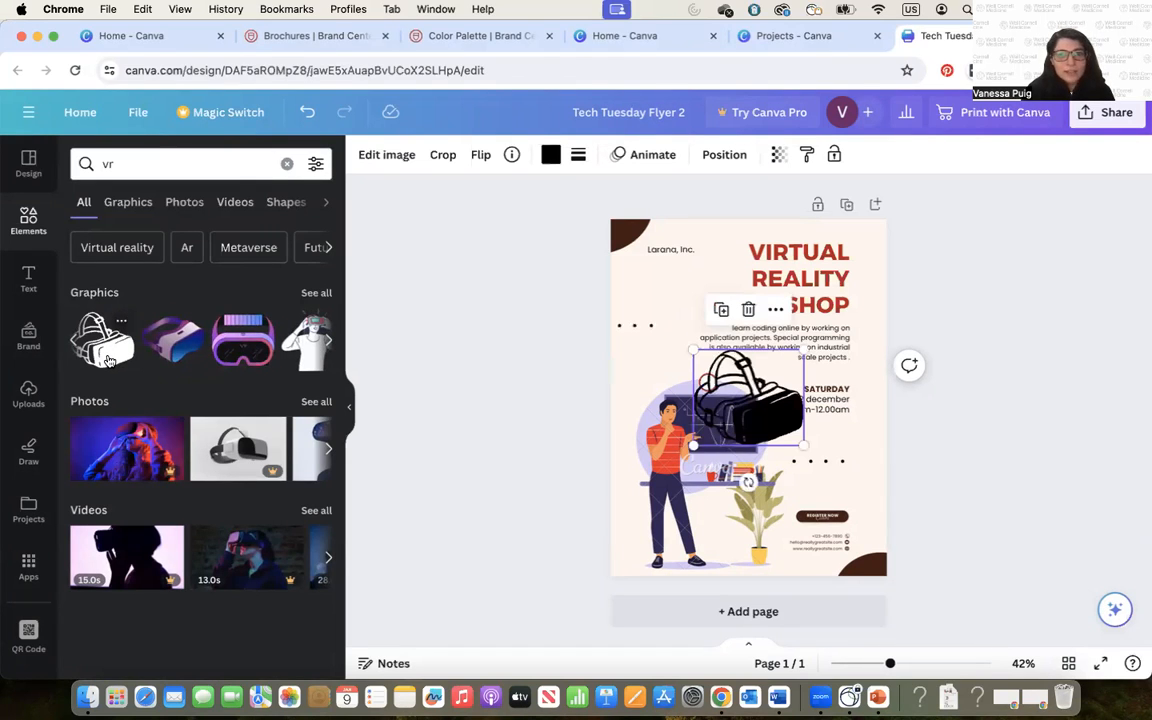
{"action": "left_click", "coordinate": [739, 372]}
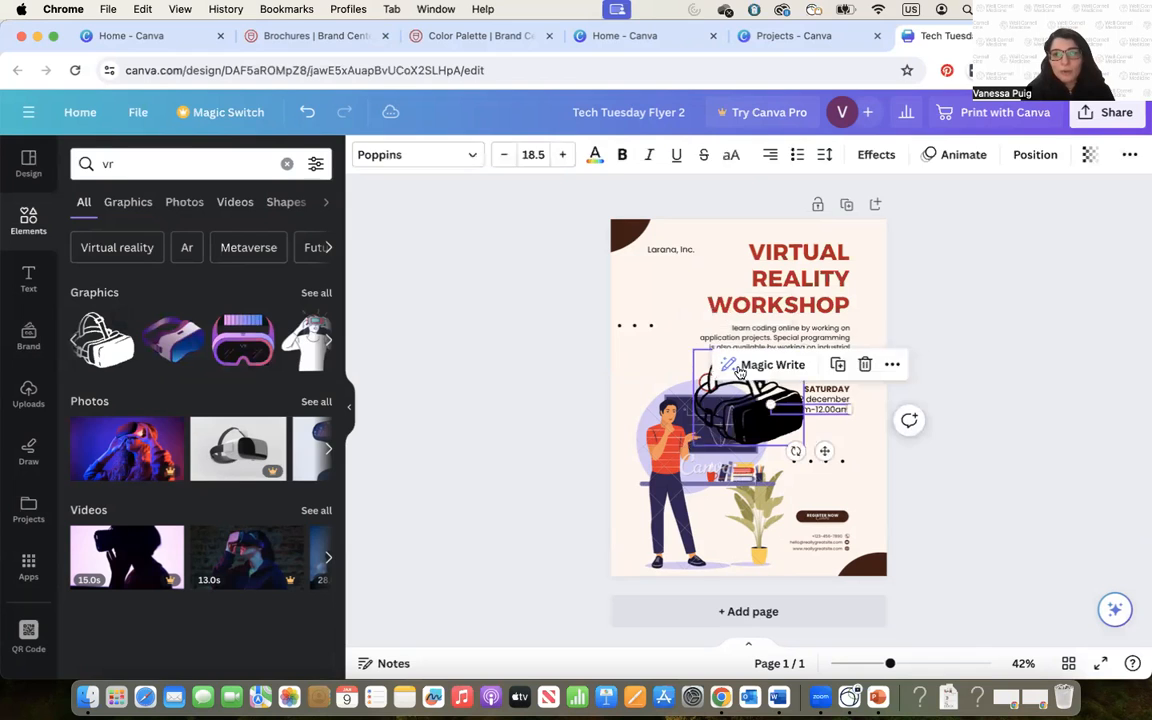
{"action": "left_click_drag", "start_coordinate": [737, 382], "coordinate": [669, 250]}
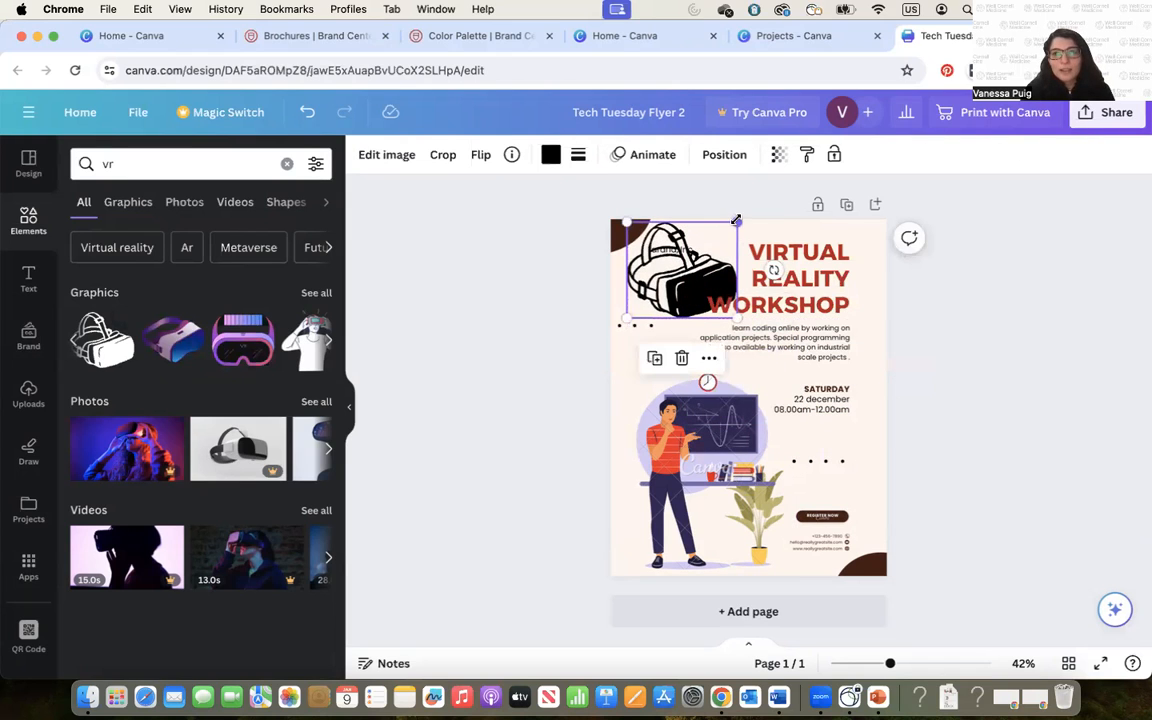
{"action": "left_click_drag", "start_coordinate": [735, 221], "coordinate": [685, 296]}
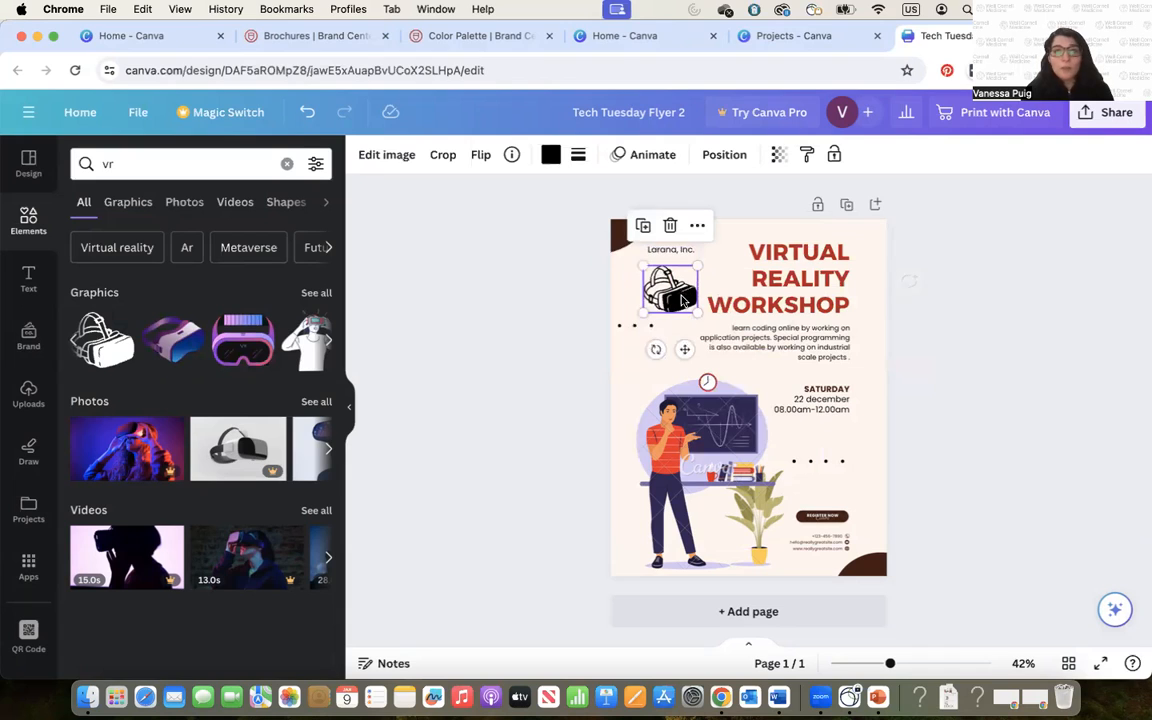
Step: Check the image effects for the headset graphic, flip it horizontally and recolor it with the document's brand red
{"action": "left_click", "coordinate": [383, 156]}
{"action": "scroll", "coordinate": [125, 430], "scroll_direction": "down", "scroll_amount": 3}
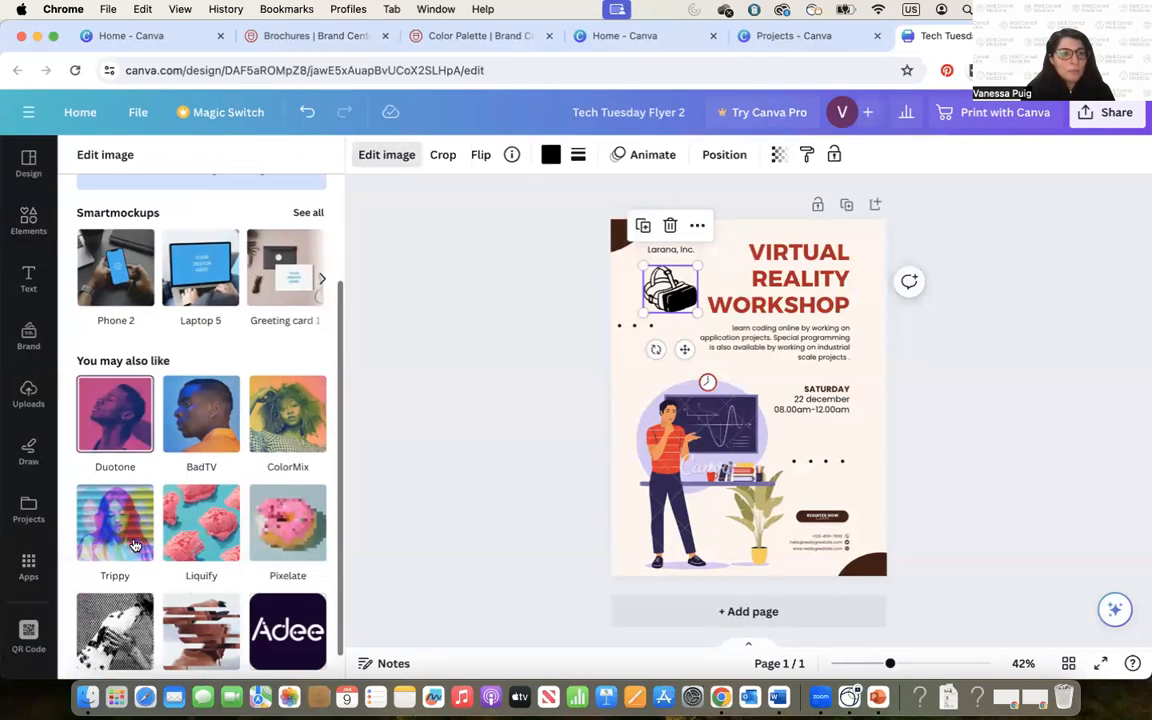
{"action": "scroll", "coordinate": [135, 545], "scroll_direction": "down", "scroll_amount": 1}
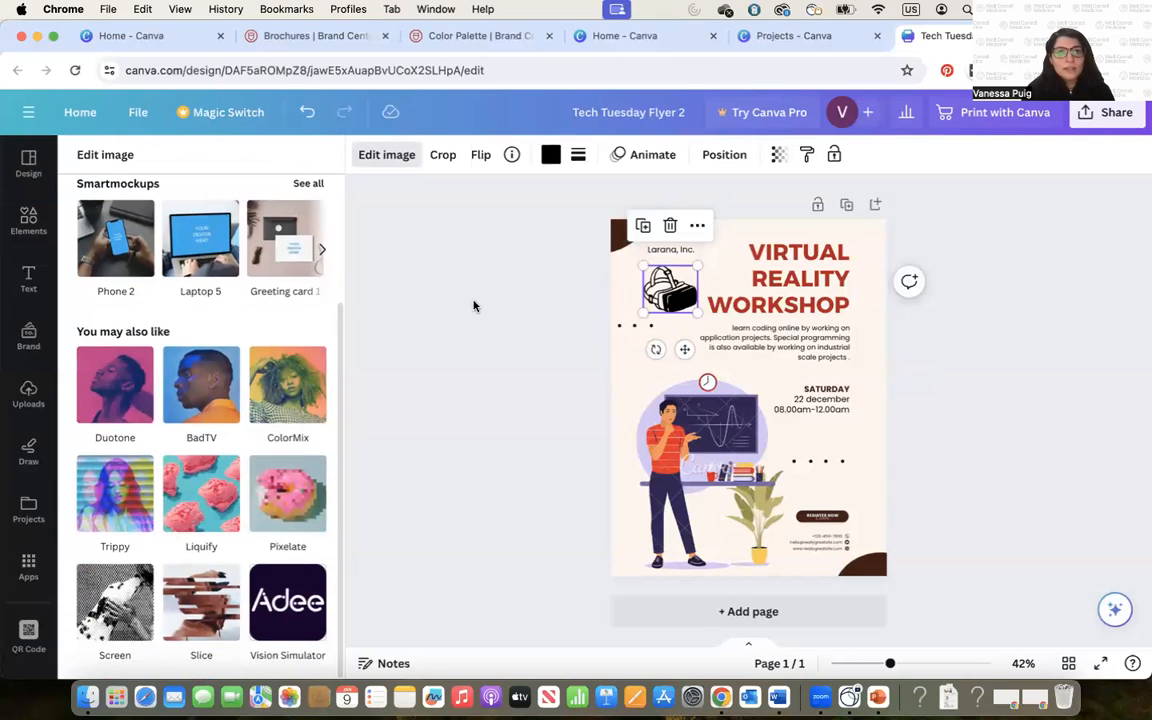
{"action": "left_click", "coordinate": [480, 156]}
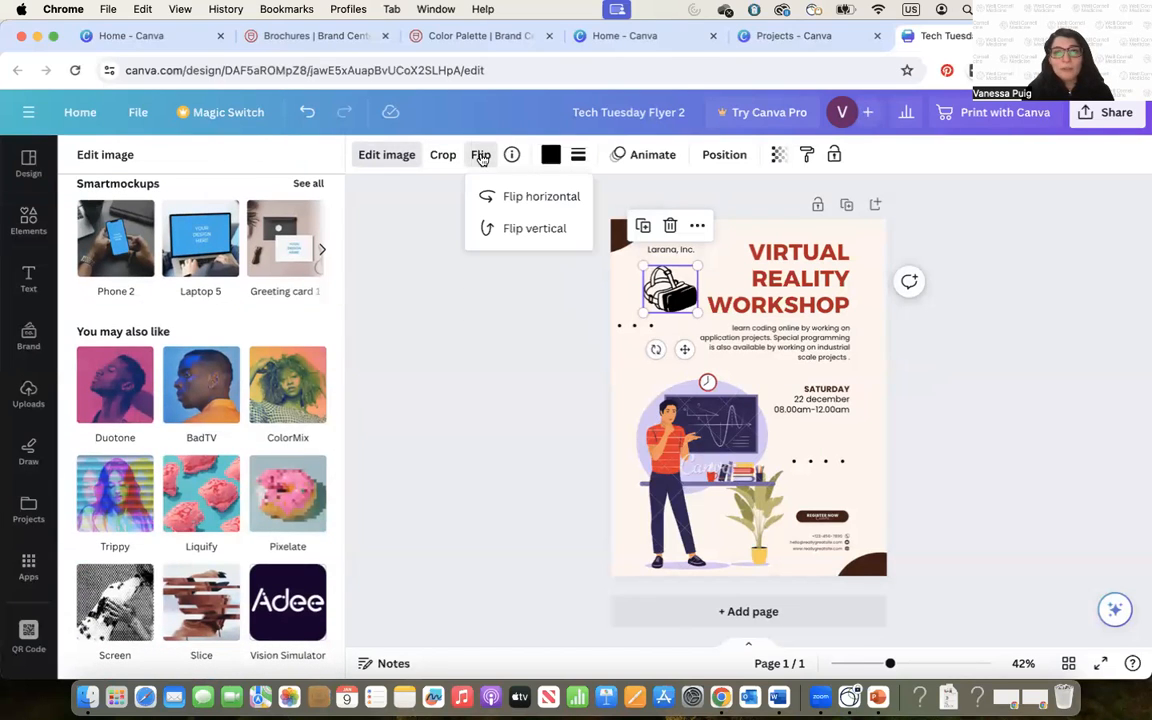
{"action": "left_click", "coordinate": [484, 196]}
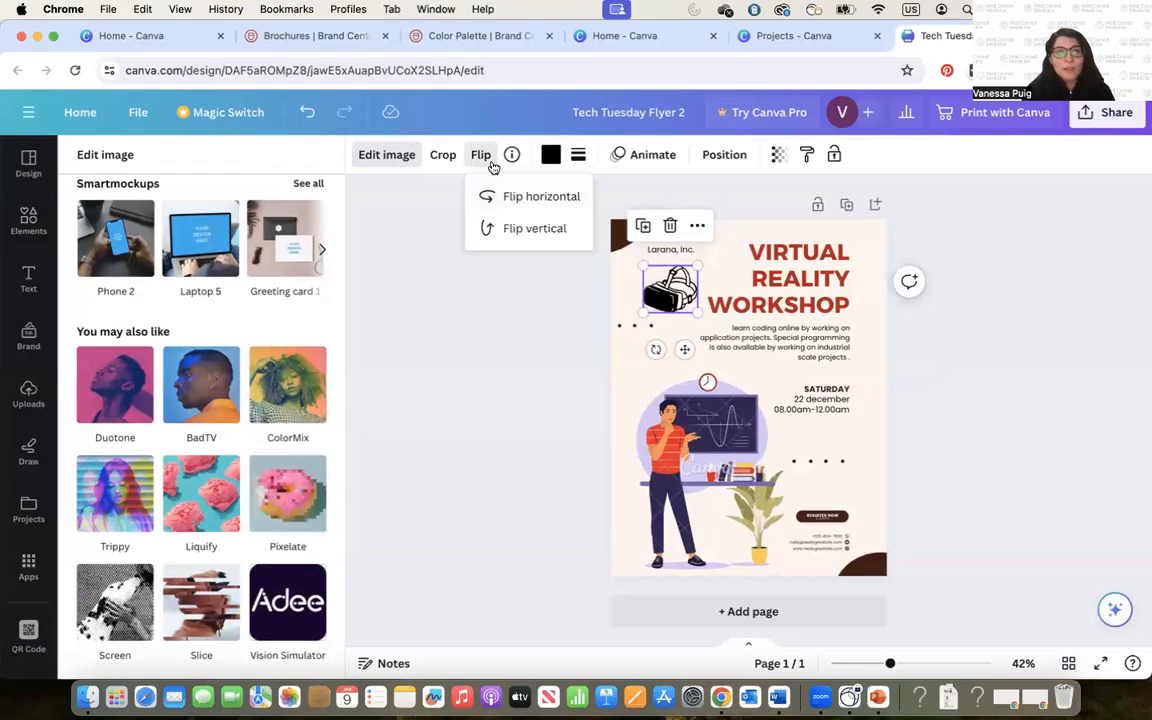
{"action": "left_click", "coordinate": [483, 157]}
{"action": "left_click", "coordinate": [550, 158]}
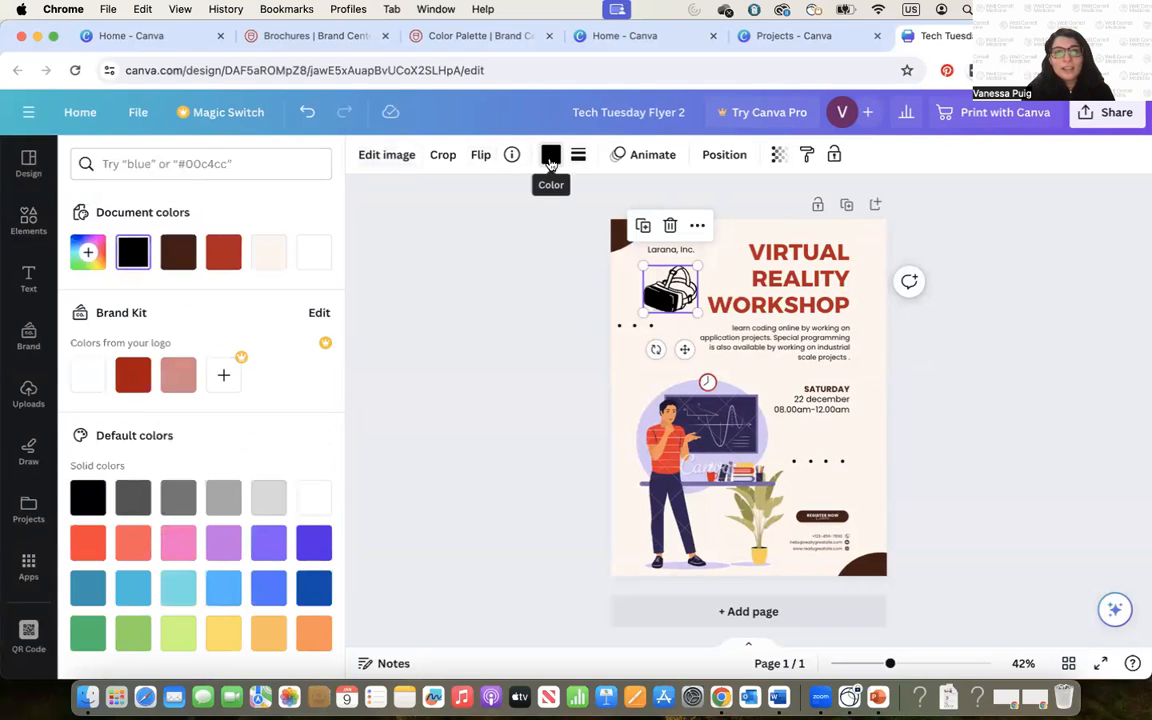
{"action": "left_click", "coordinate": [223, 251]}
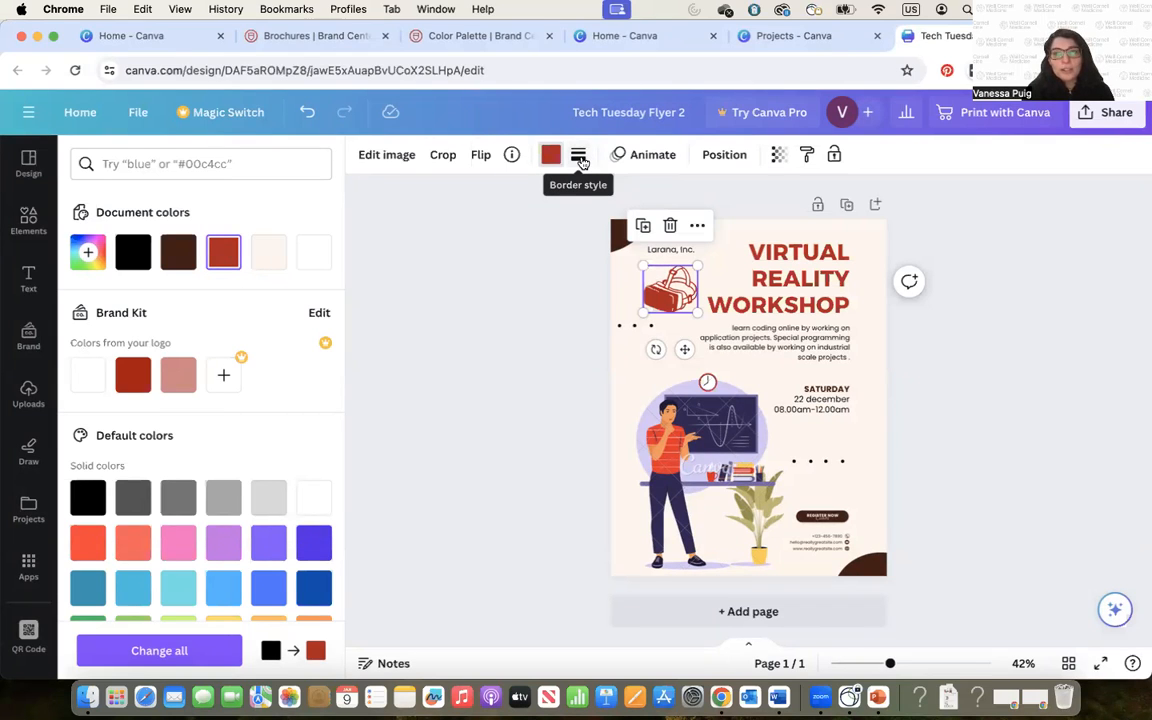
Step: Shift the headset graphic slightly right to about X 1.14 in and apply the Pan element animation to it
{"action": "left_click", "coordinate": [722, 154]}
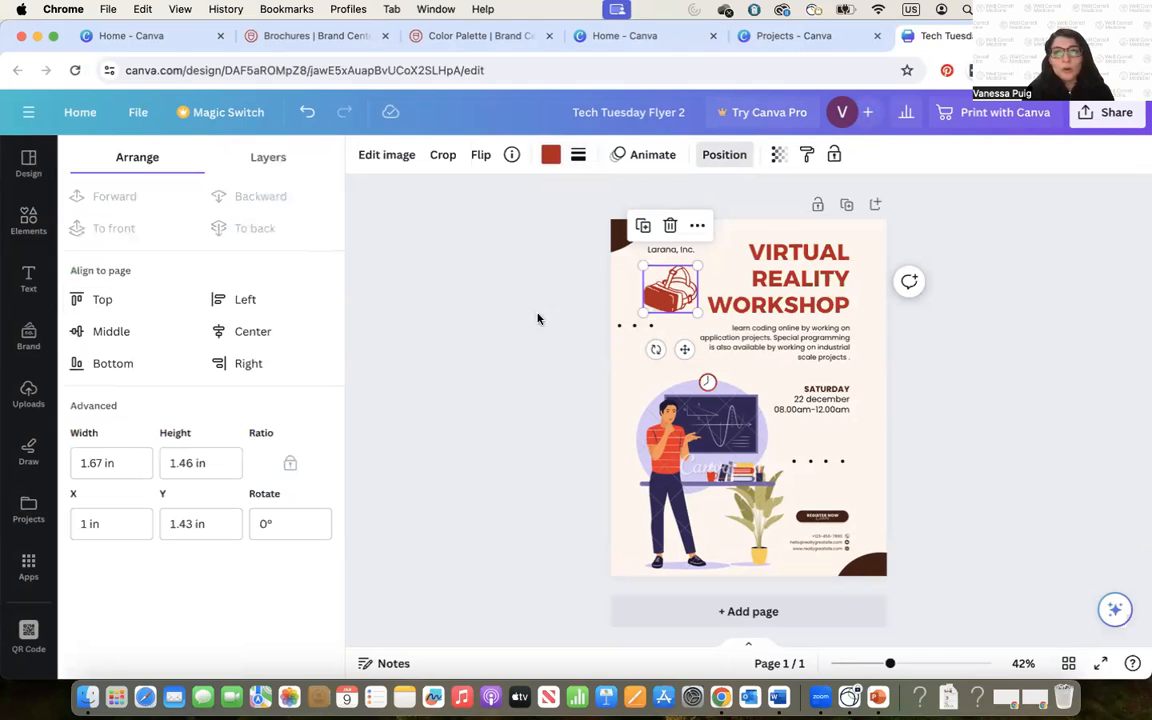
{"action": "left_click_drag", "start_coordinate": [672, 284], "coordinate": [676, 283]}
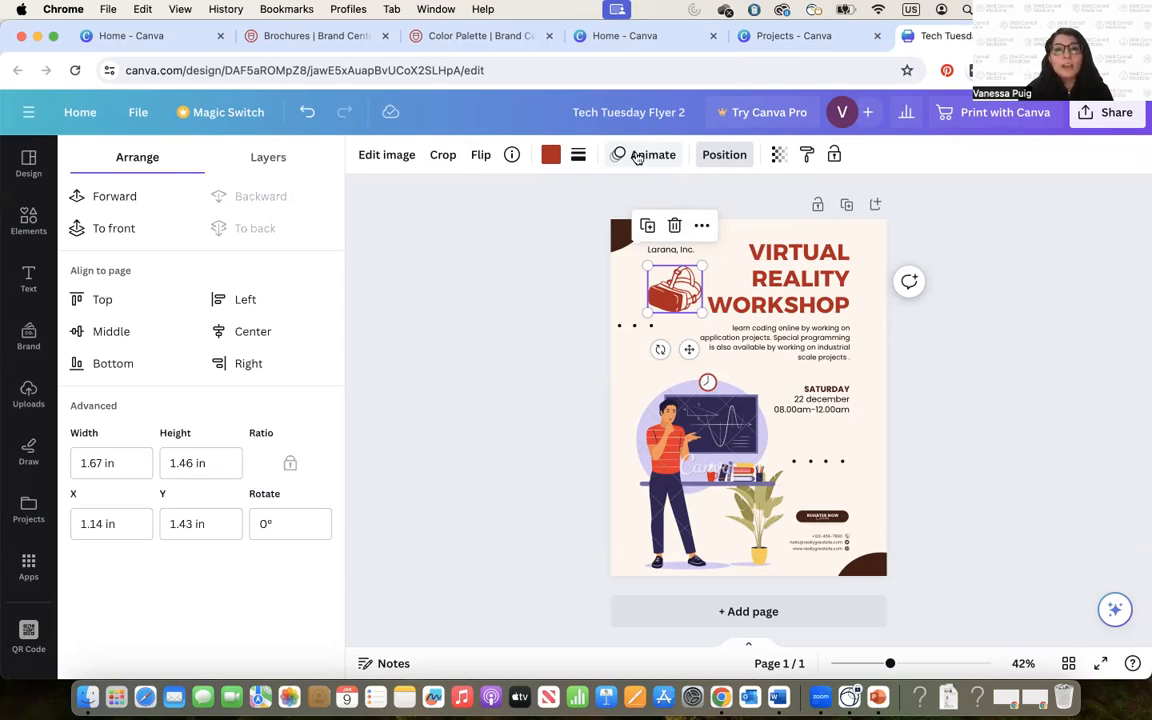
{"action": "left_click", "coordinate": [636, 156]}
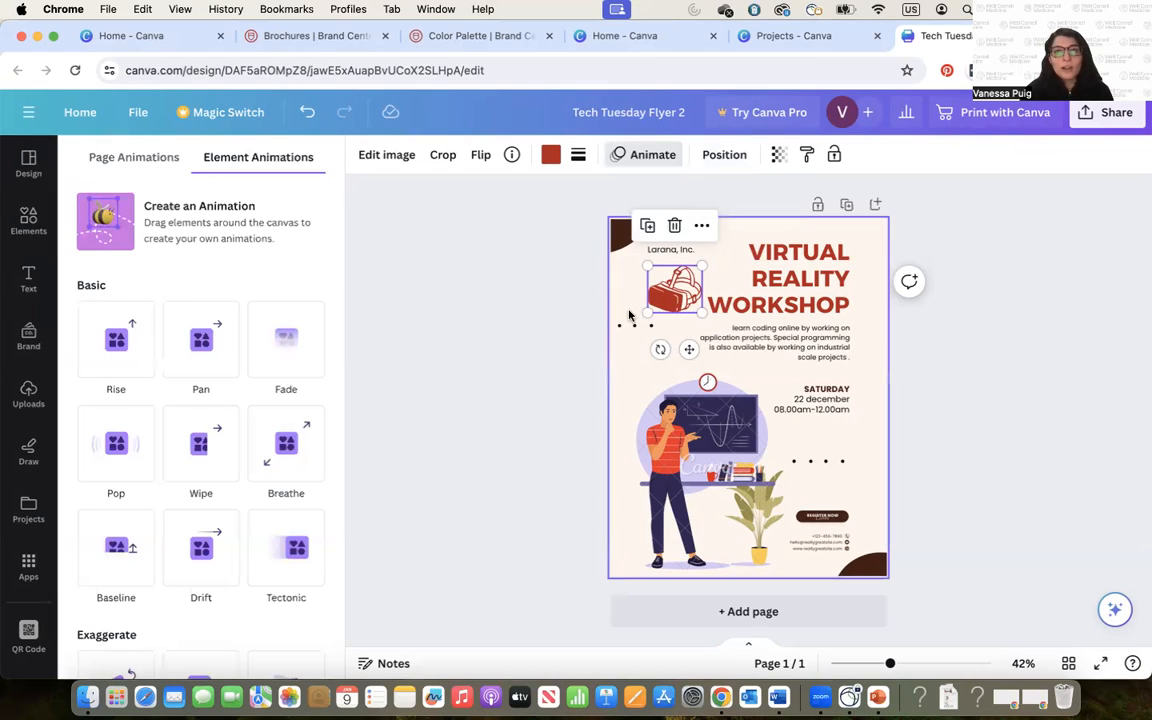
{"action": "left_click", "coordinate": [195, 340]}
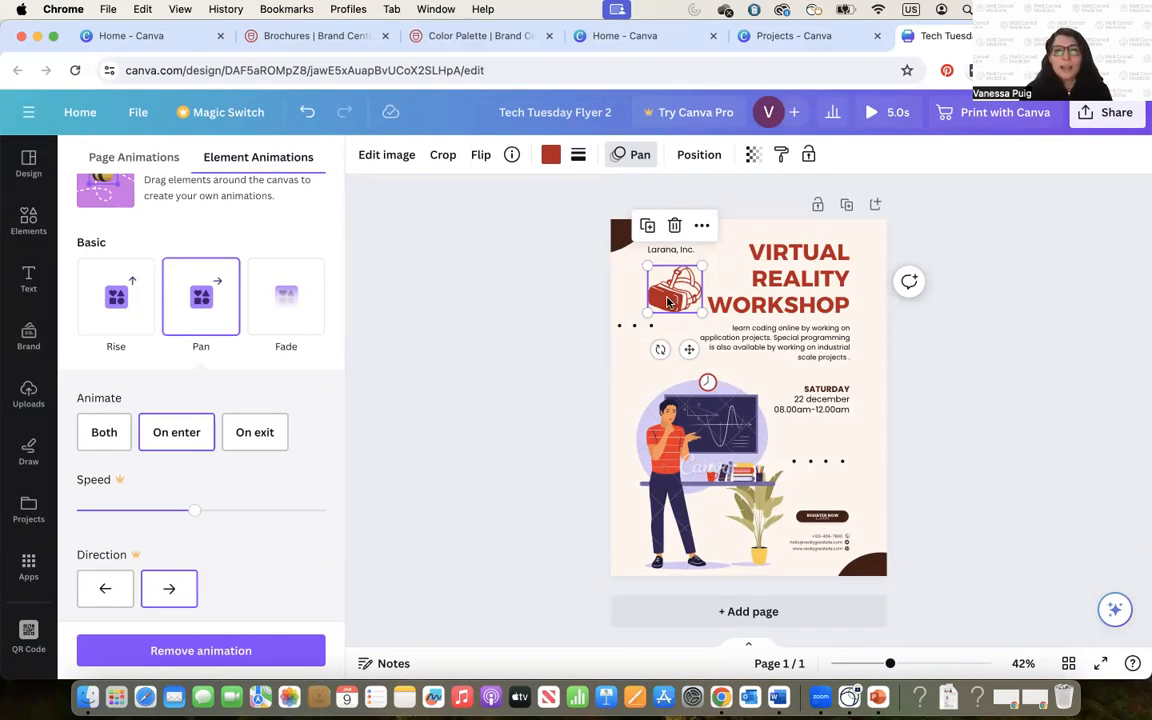
Step: Delete the headset graphic and the "Larana, Inc." text from the flyer
{"action": "key", "text": "Delete"}
{"action": "left_click", "coordinate": [670, 249]}
{"action": "key", "text": "Delete"}
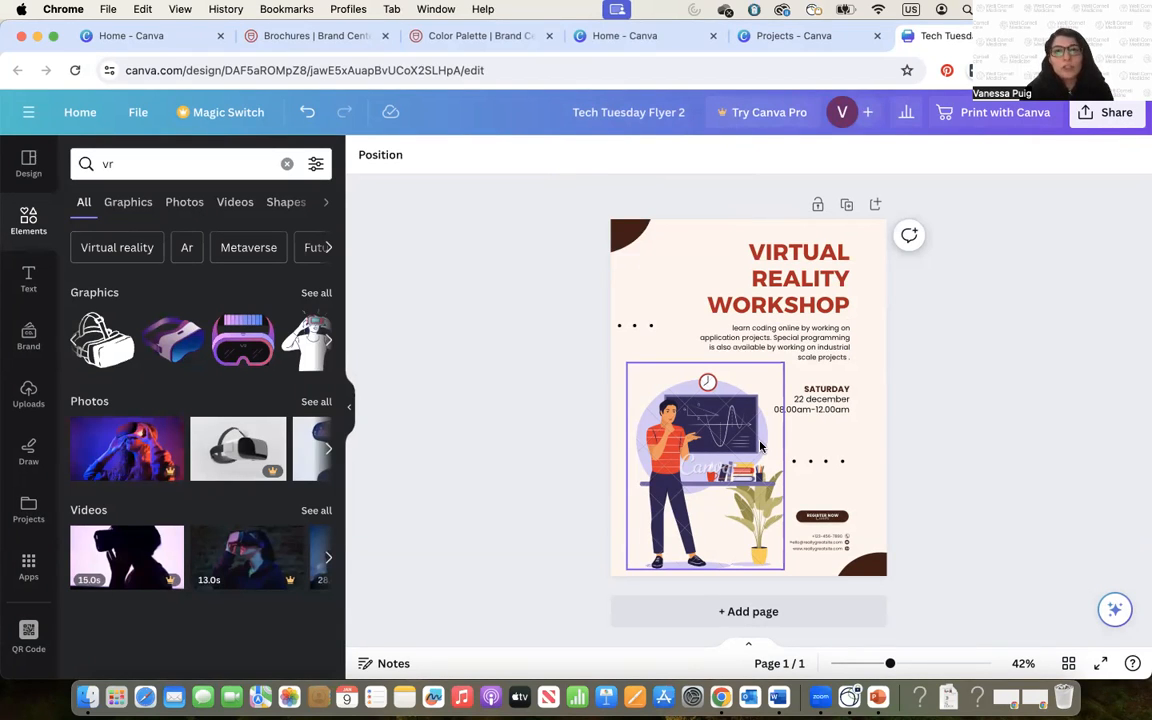
Step: Open the uploaded images and review which sources files can be imported from
{"action": "left_click", "coordinate": [676, 440]}
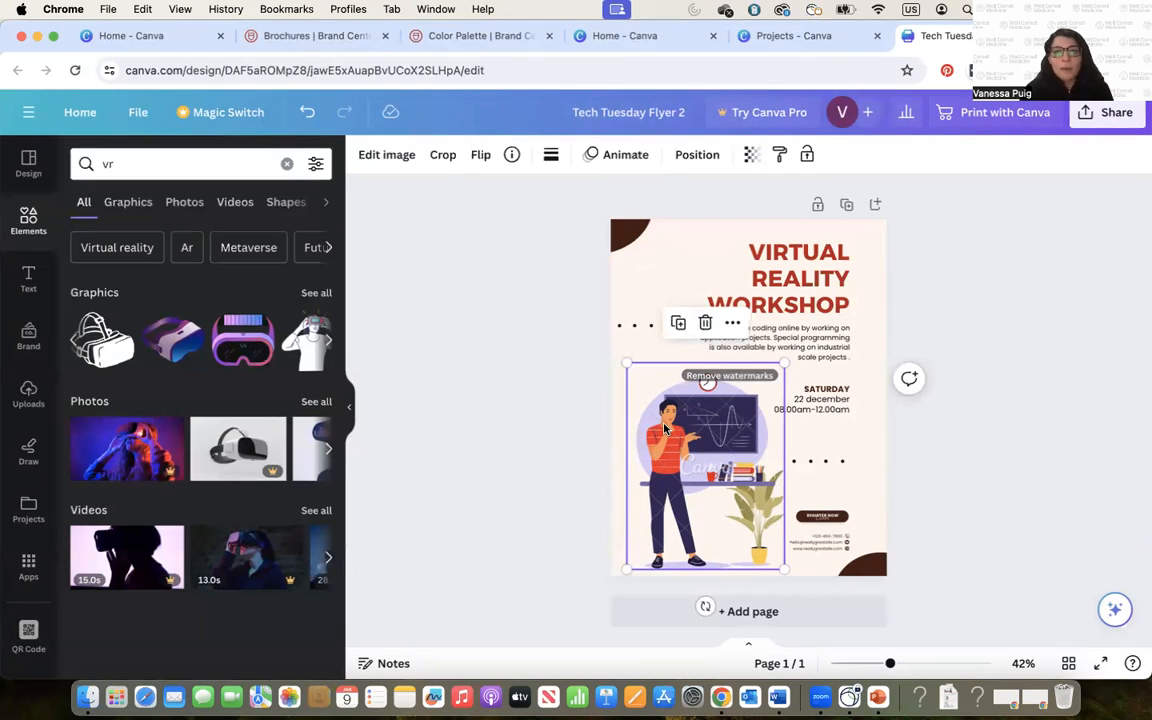
{"action": "left_click_drag", "start_coordinate": [670, 443], "coordinate": [666, 443]}
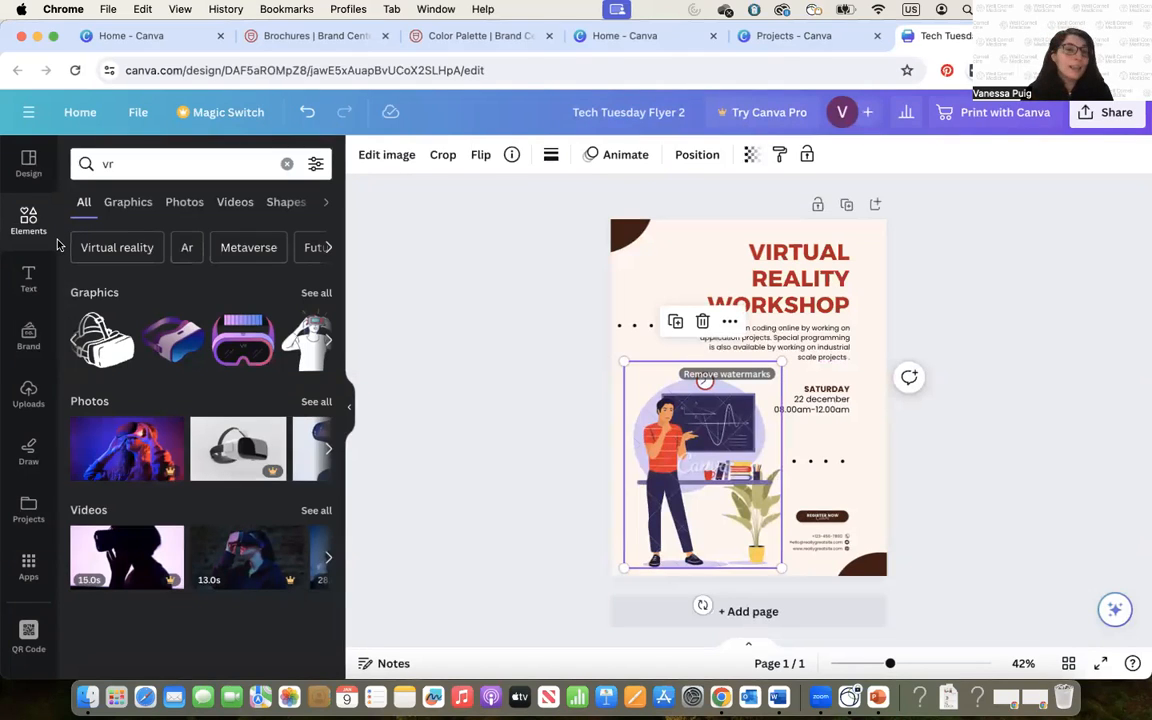
{"action": "left_click", "coordinate": [30, 400]}
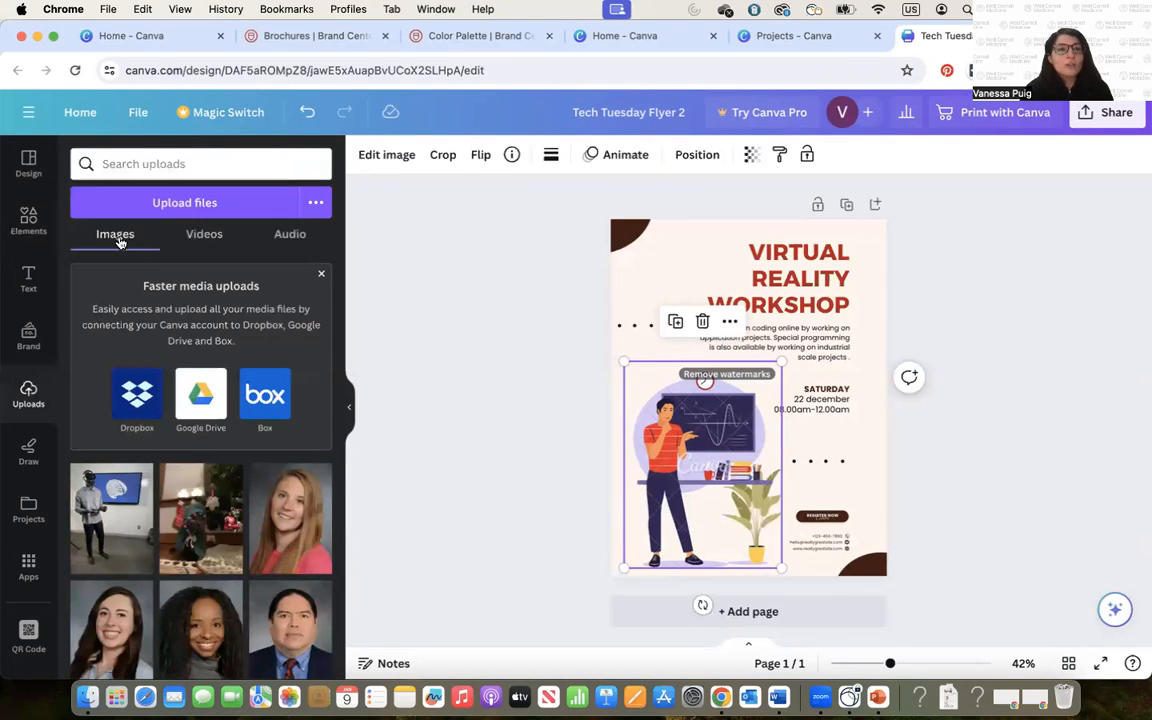
{"action": "left_click", "coordinate": [315, 204]}
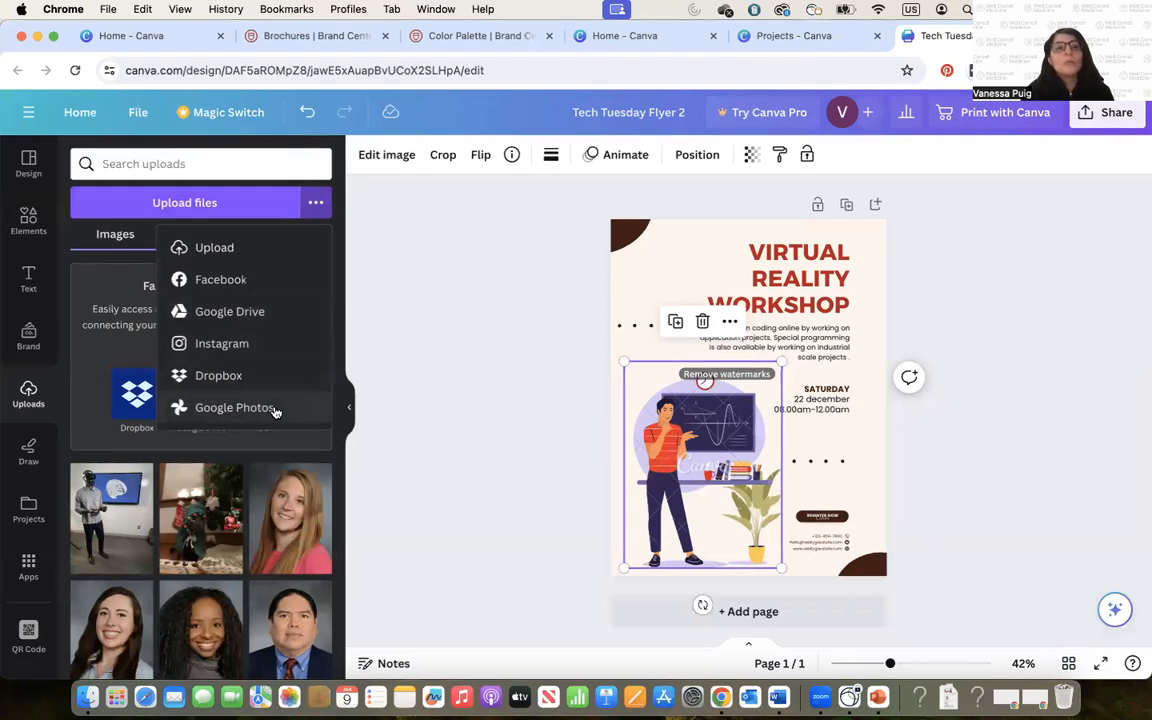
{"action": "left_click", "coordinate": [315, 204]}
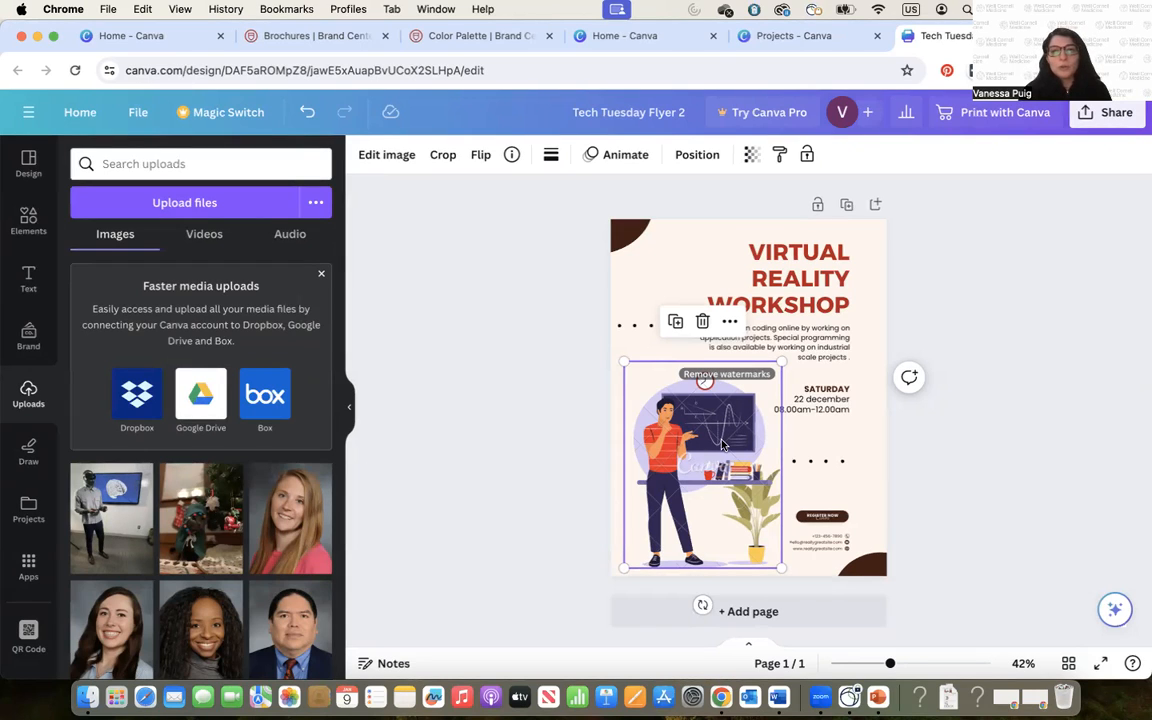
Step: Replace the watermarked classroom illustration with the uploaded photo of the man in a VR headset, positioned in the flyer's lower-left area
{"action": "key", "text": "Delete"}
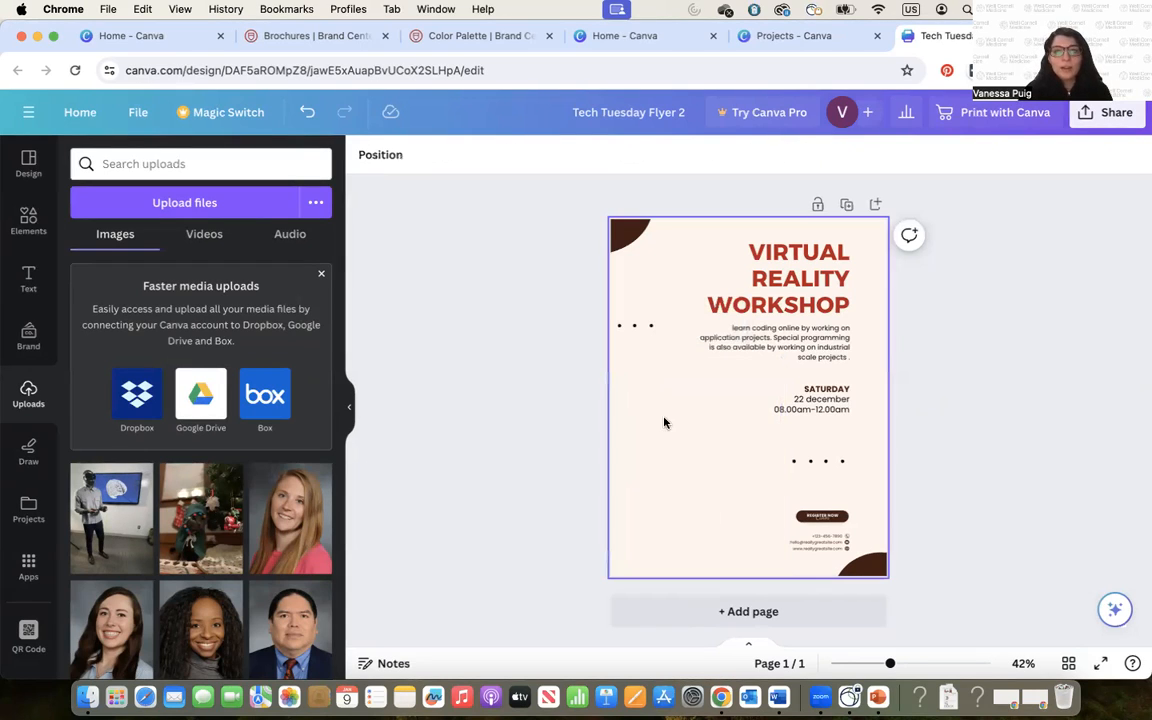
{"action": "left_click", "coordinate": [101, 521]}
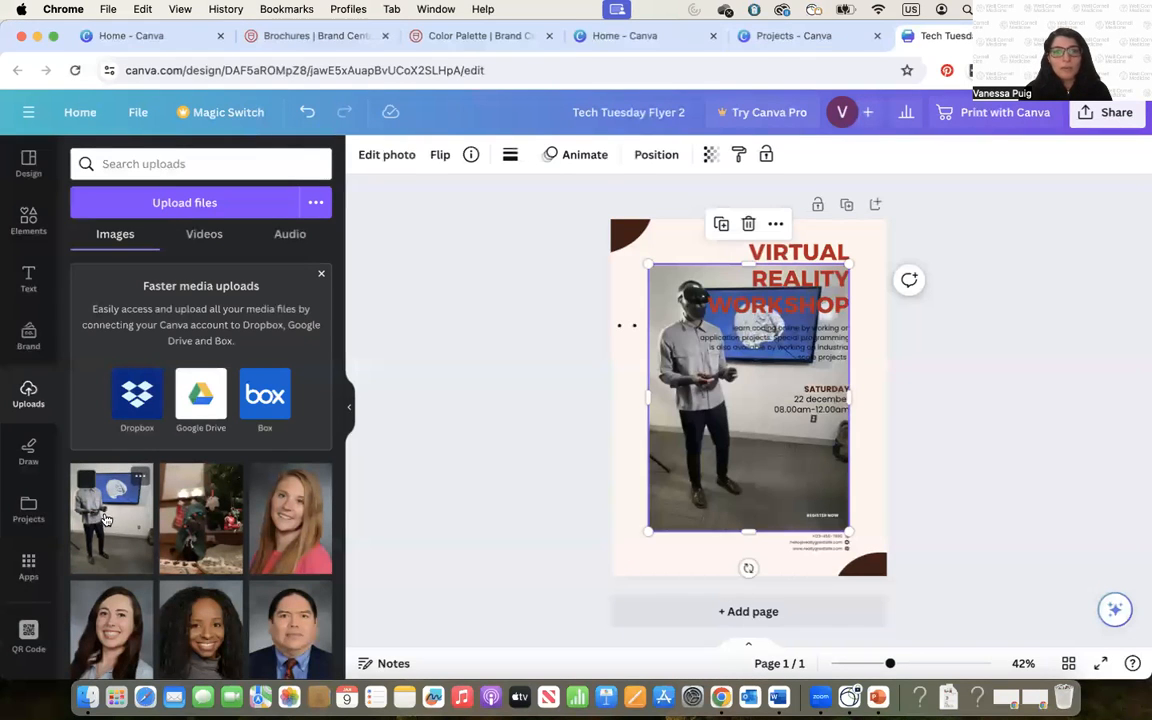
{"action": "left_click_drag", "start_coordinate": [713, 438], "coordinate": [693, 470]}
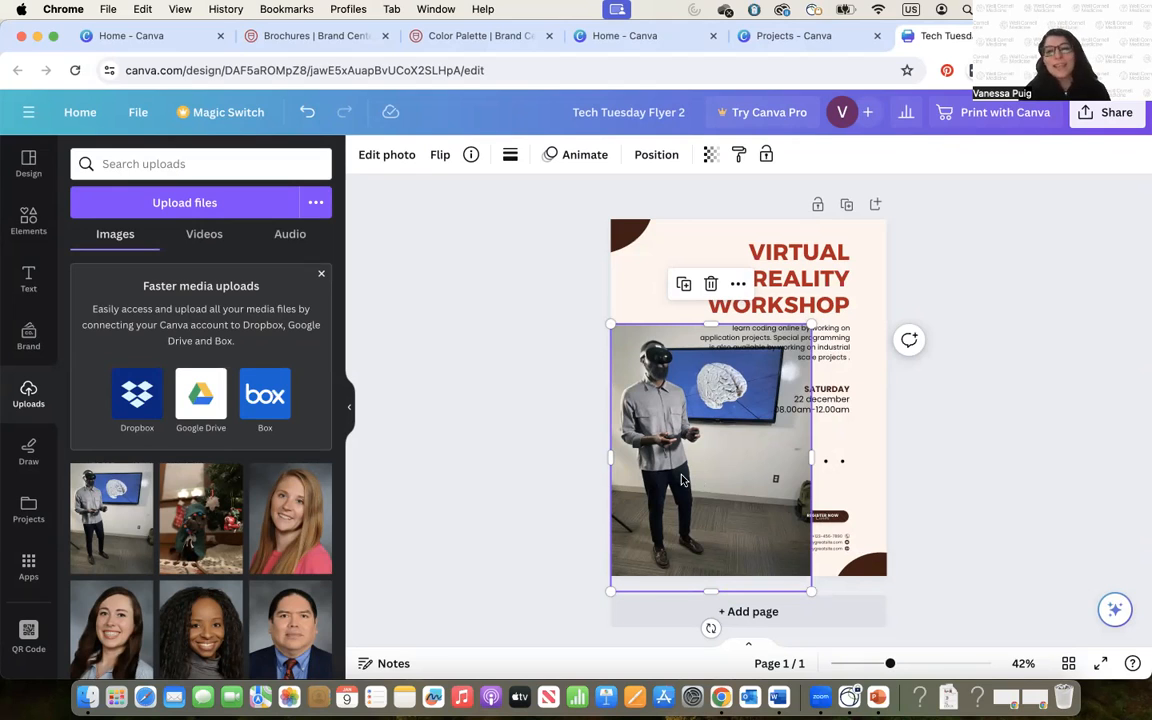
Step: Lower the VR photo and crop it to fit the flyer's lower-left corner, and shift the Saturday date and time text right, clear of it
{"action": "mouse_move", "coordinate": [681, 480]}
{"action": "left_mouse_down"}
{"action": "mouse_move", "coordinate": [682, 518]}
{"action": "mouse_move", "coordinate": [681, 497]}
{"action": "left_mouse_up"}
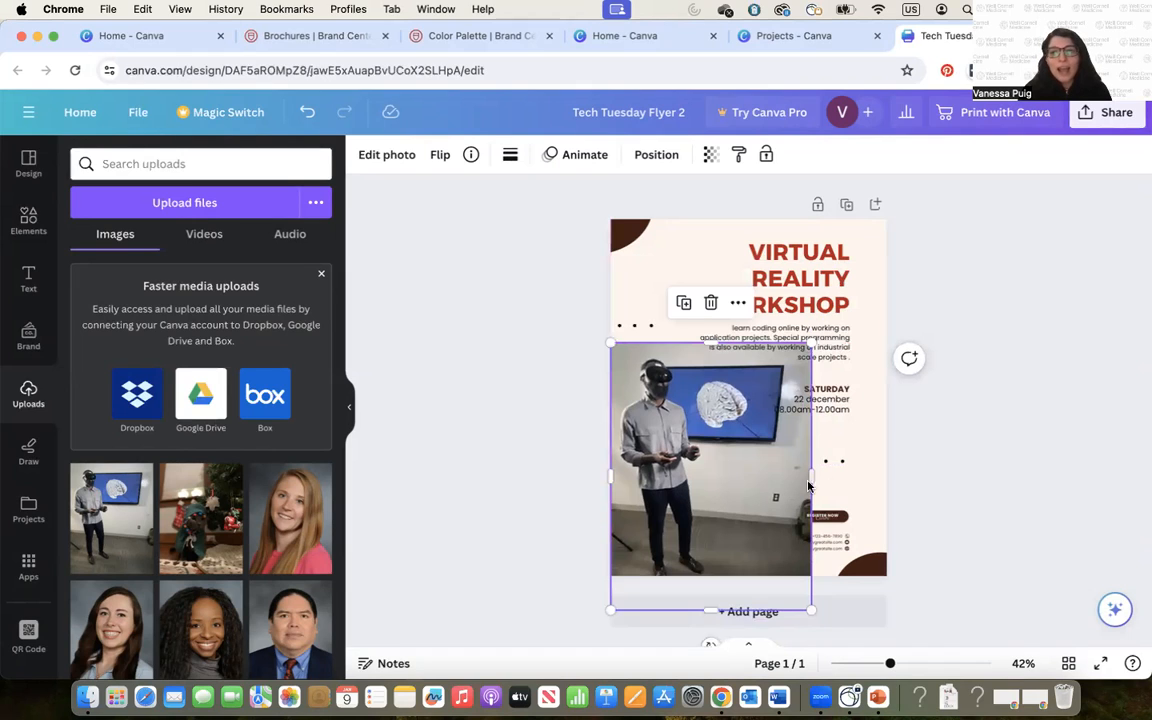
{"action": "left_click_drag", "start_coordinate": [810, 475], "coordinate": [789, 474]}
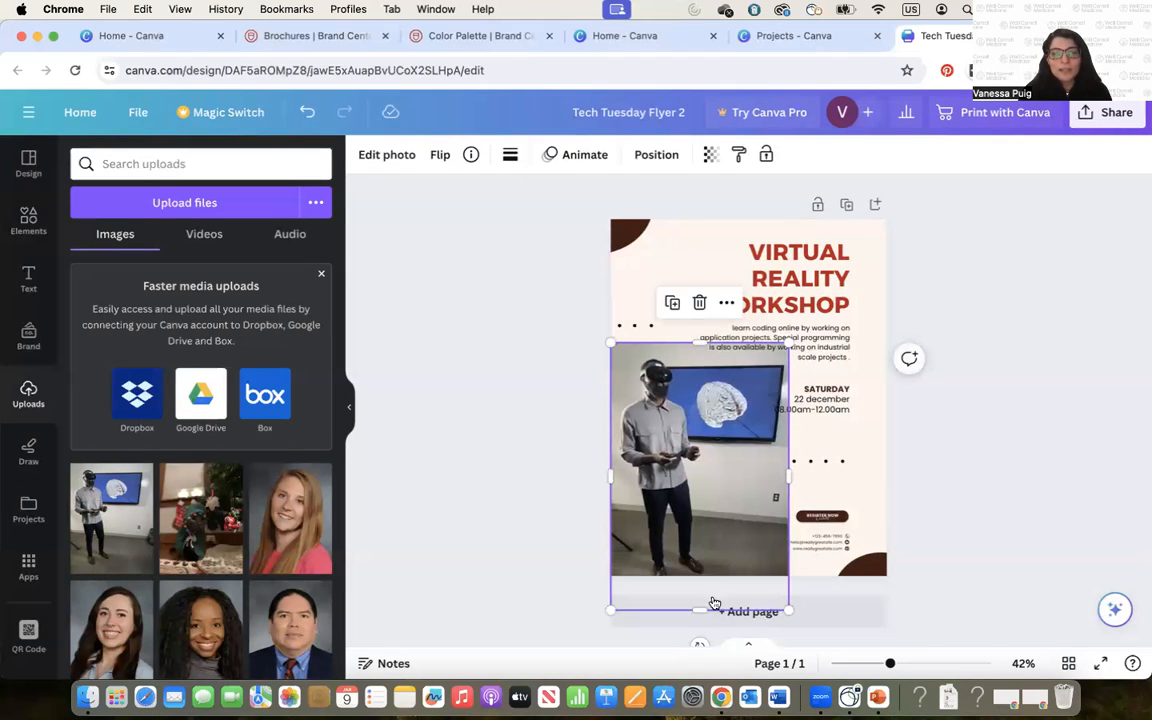
{"action": "left_click_drag", "start_coordinate": [702, 607], "coordinate": [700, 575]}
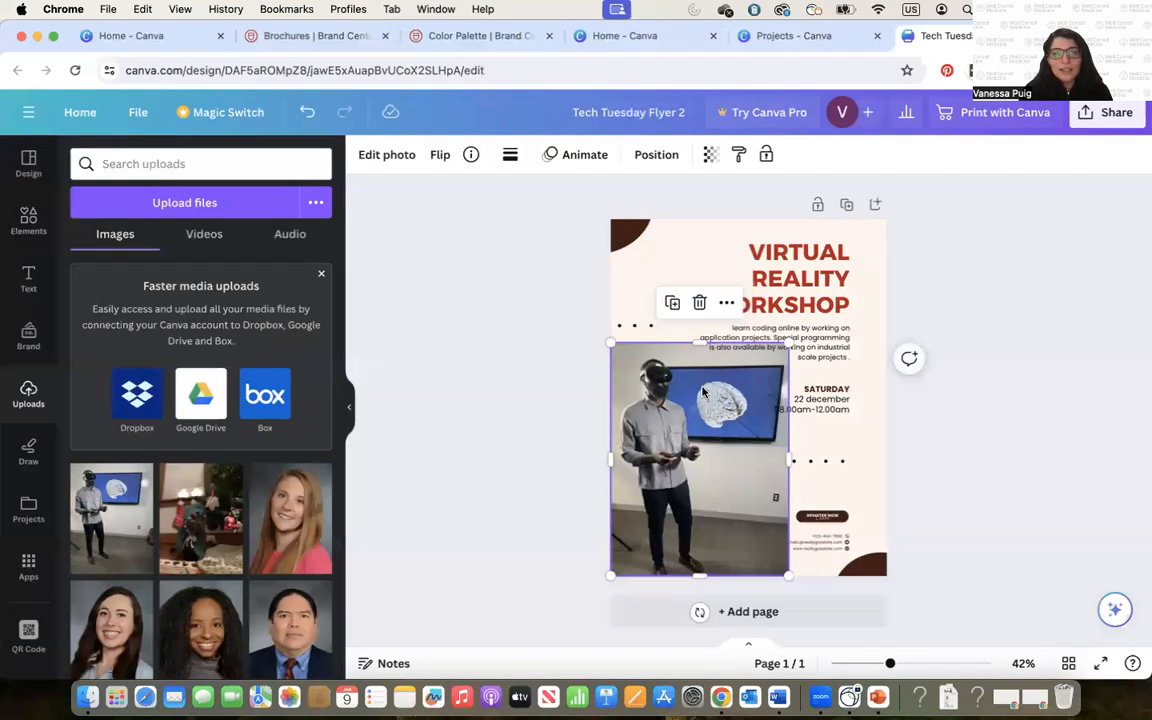
{"action": "left_click_drag", "start_coordinate": [699, 347], "coordinate": [700, 361]}
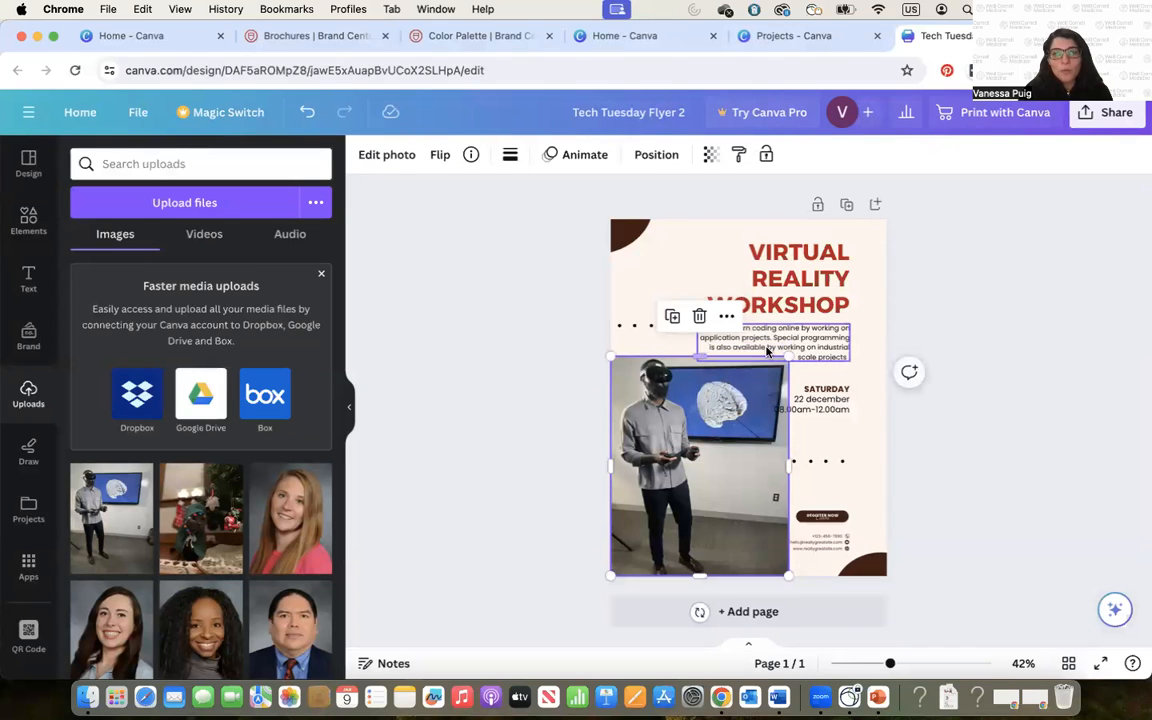
{"action": "left_click", "coordinate": [818, 392]}
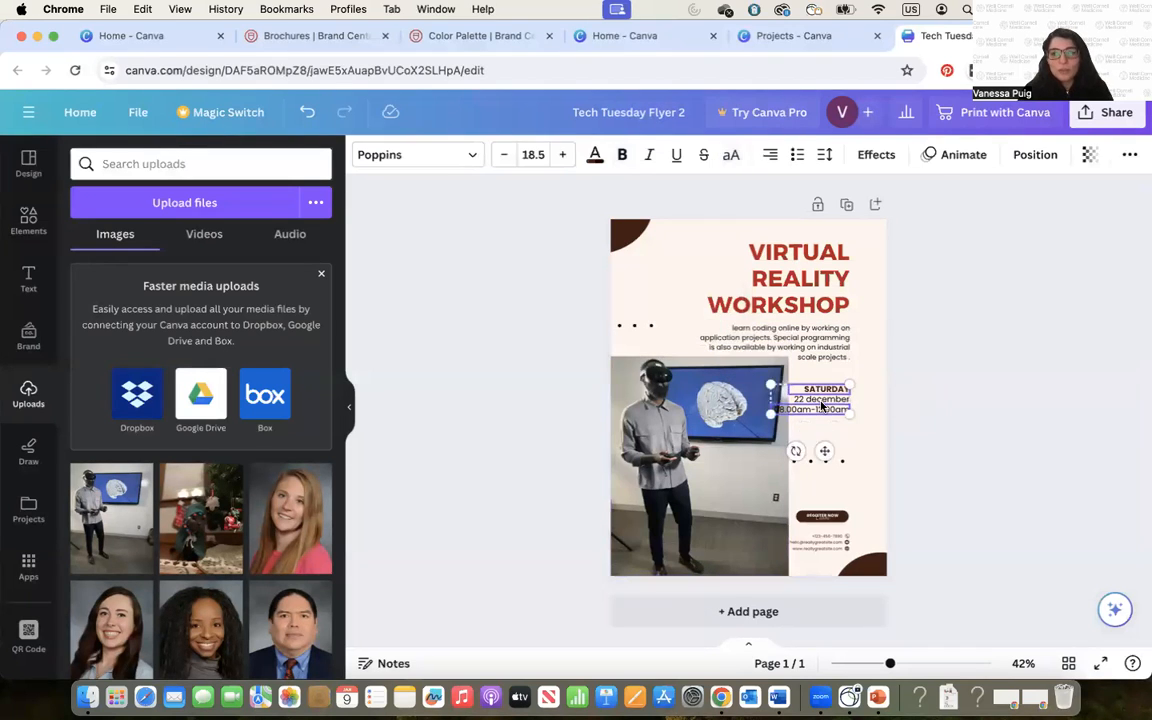
{"action": "left_click_drag", "start_coordinate": [821, 404], "coordinate": [840, 397]}
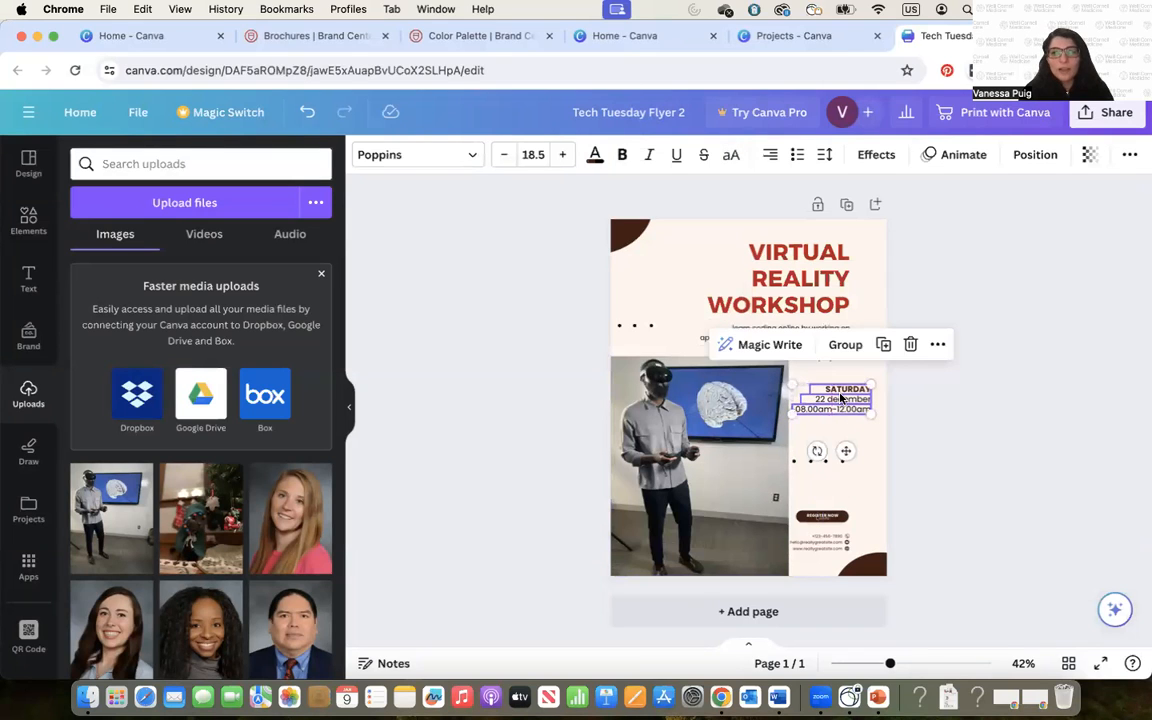
Step: Review the Magic Studio tools, filters and effects available for editing the VR photo
{"action": "left_click", "coordinate": [666, 443]}
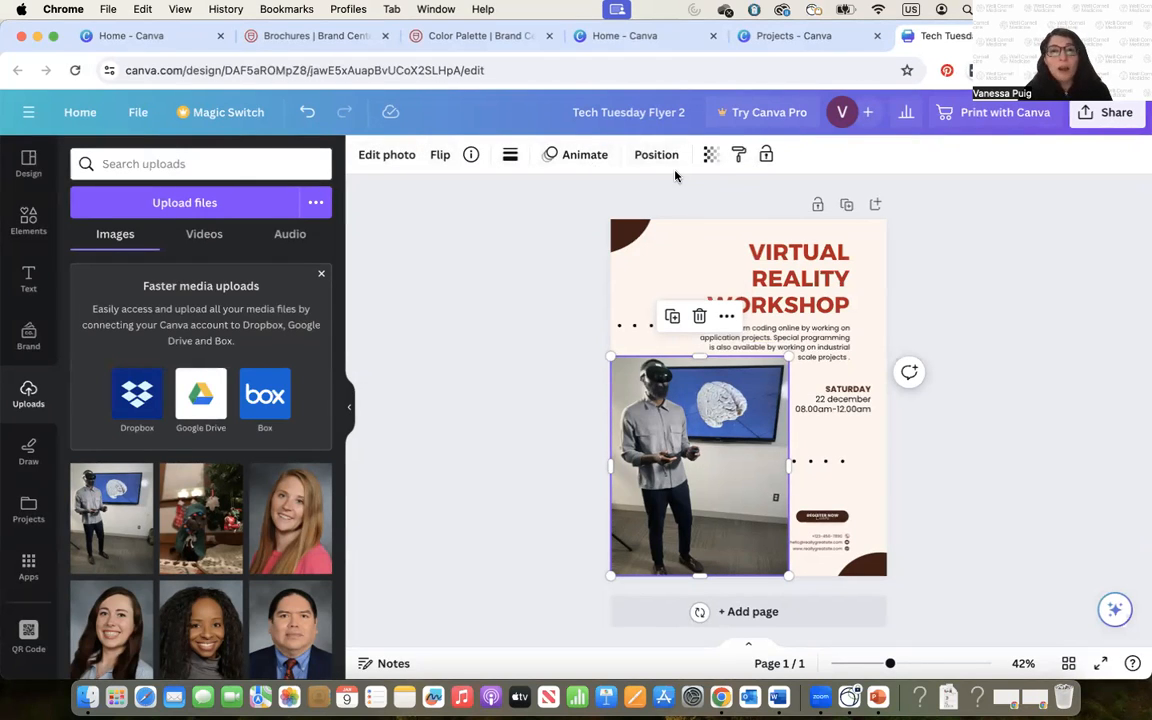
{"action": "left_click", "coordinate": [389, 157]}
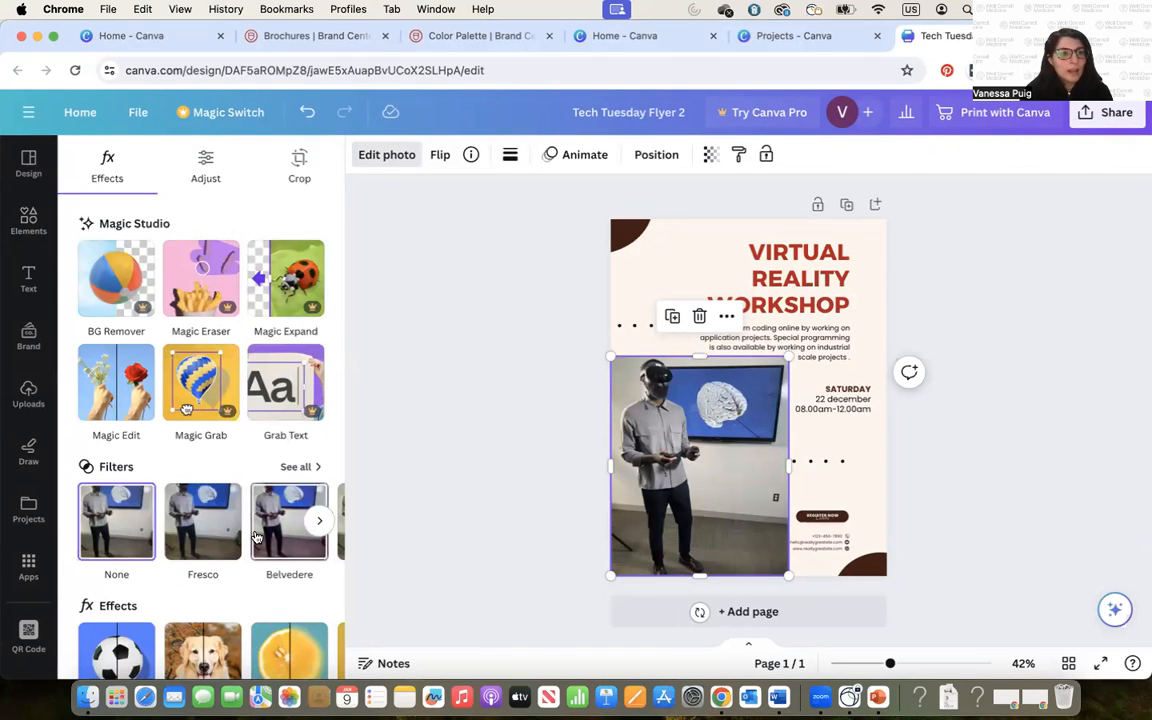
{"action": "scroll", "coordinate": [256, 537], "scroll_direction": "down", "scroll_amount": 1}
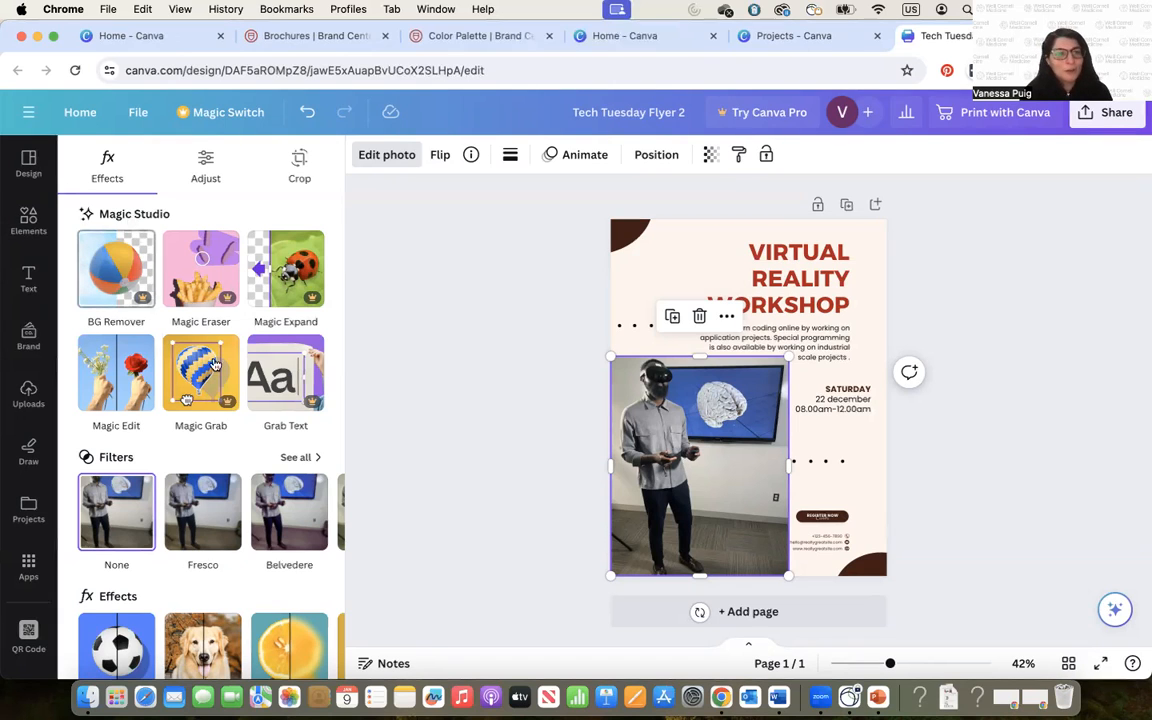
{"action": "scroll", "coordinate": [146, 440], "scroll_direction": "down", "scroll_amount": 2}
{"action": "scroll", "coordinate": [146, 440], "scroll_direction": "down", "scroll_amount": 3}
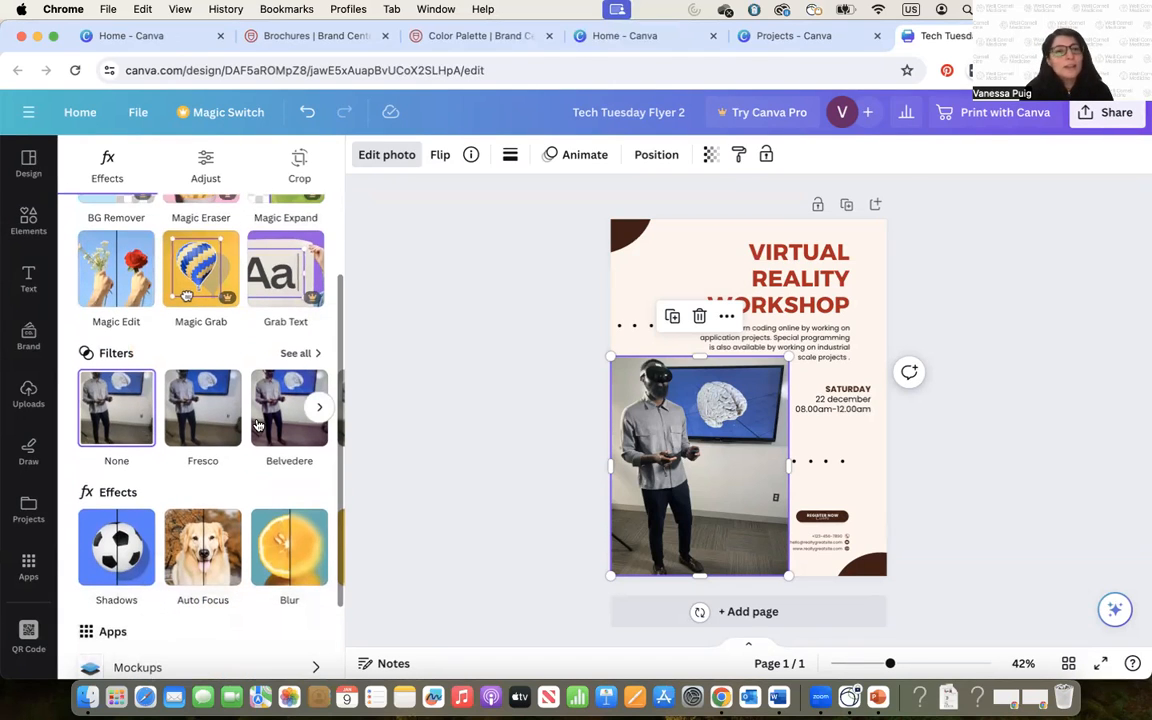
{"action": "scroll", "coordinate": [160, 380], "scroll_direction": "down", "scroll_amount": 1}
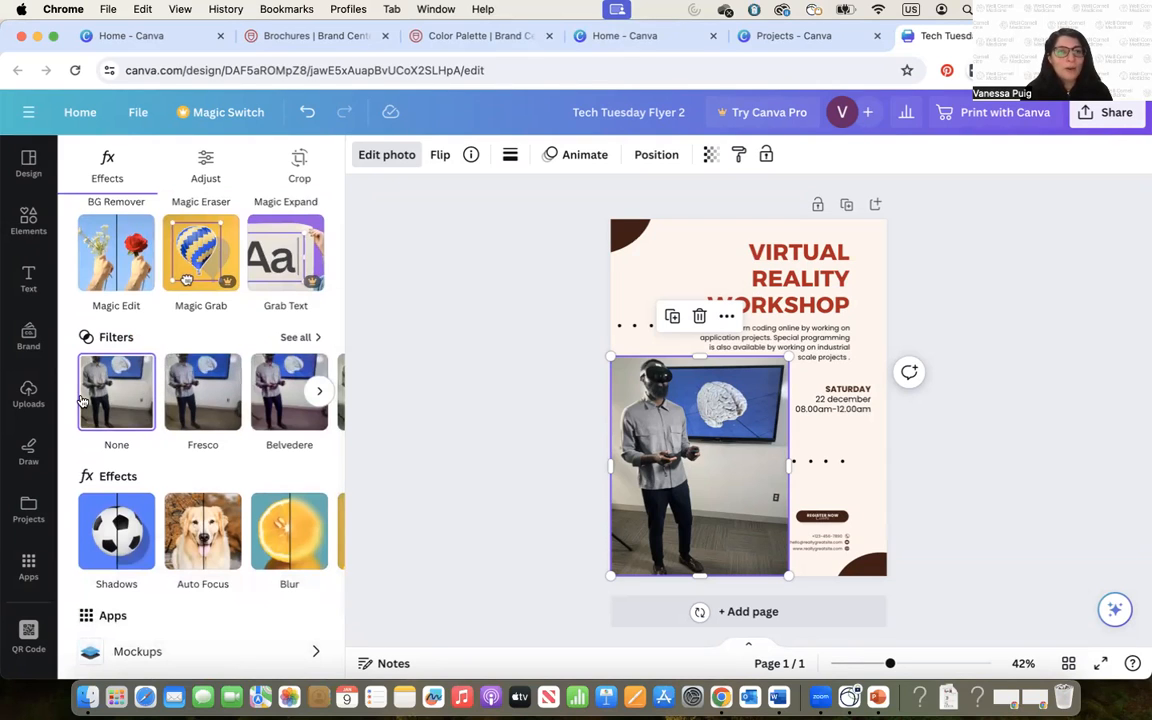
{"action": "scroll", "coordinate": [195, 460], "scroll_direction": "down", "scroll_amount": 1}
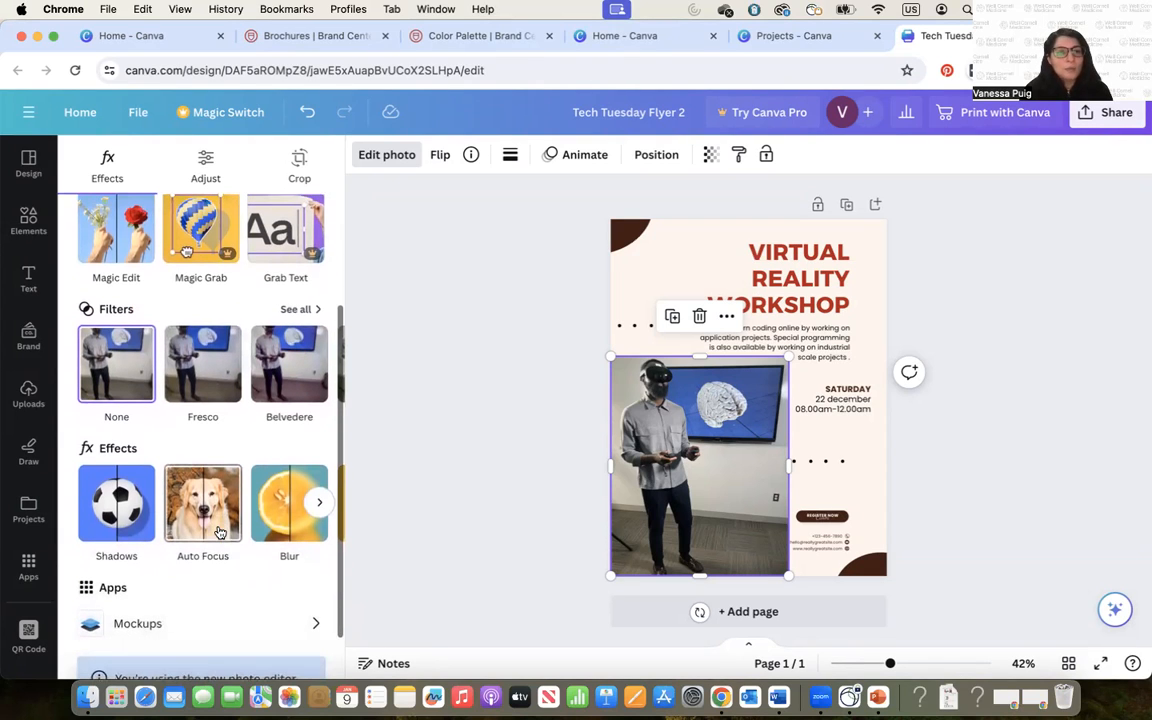
{"action": "scroll", "coordinate": [212, 502], "scroll_direction": "right", "scroll_amount": 1}
{"action": "scroll", "coordinate": [212, 502], "scroll_direction": "right", "scroll_amount": 1}
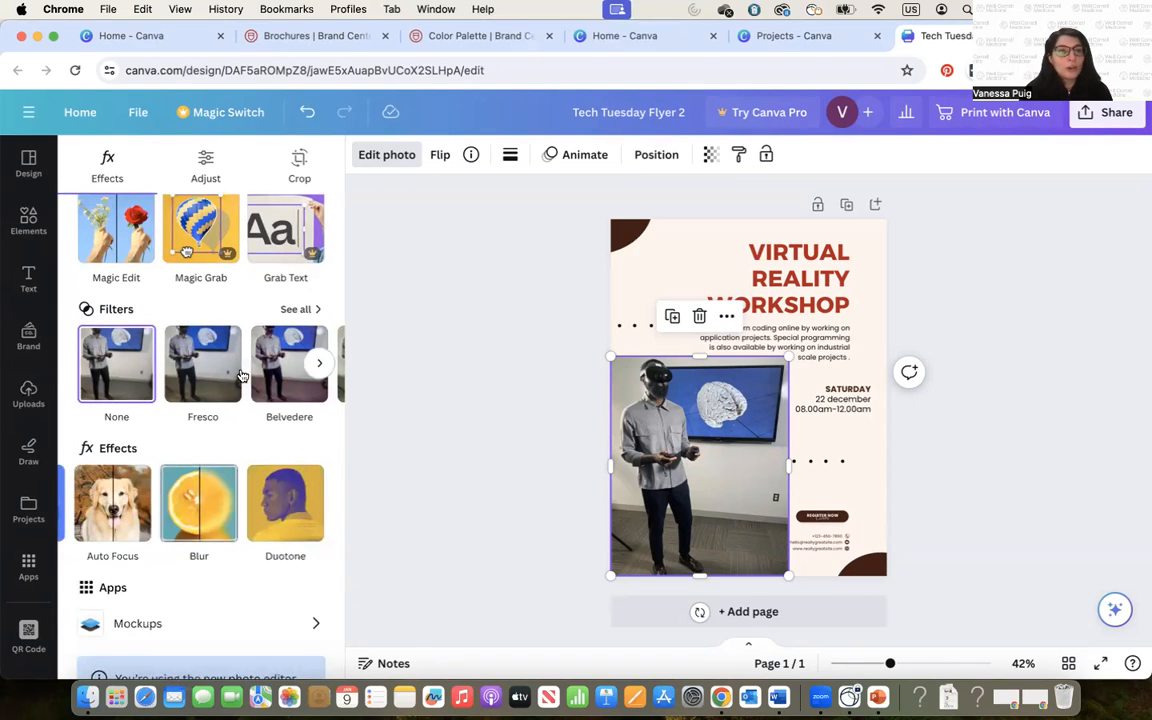
Step: Try the Amethyst filter on the VR photo, and apply the Poster filter from the Color Pop set instead
{"action": "left_click", "coordinate": [291, 309]}
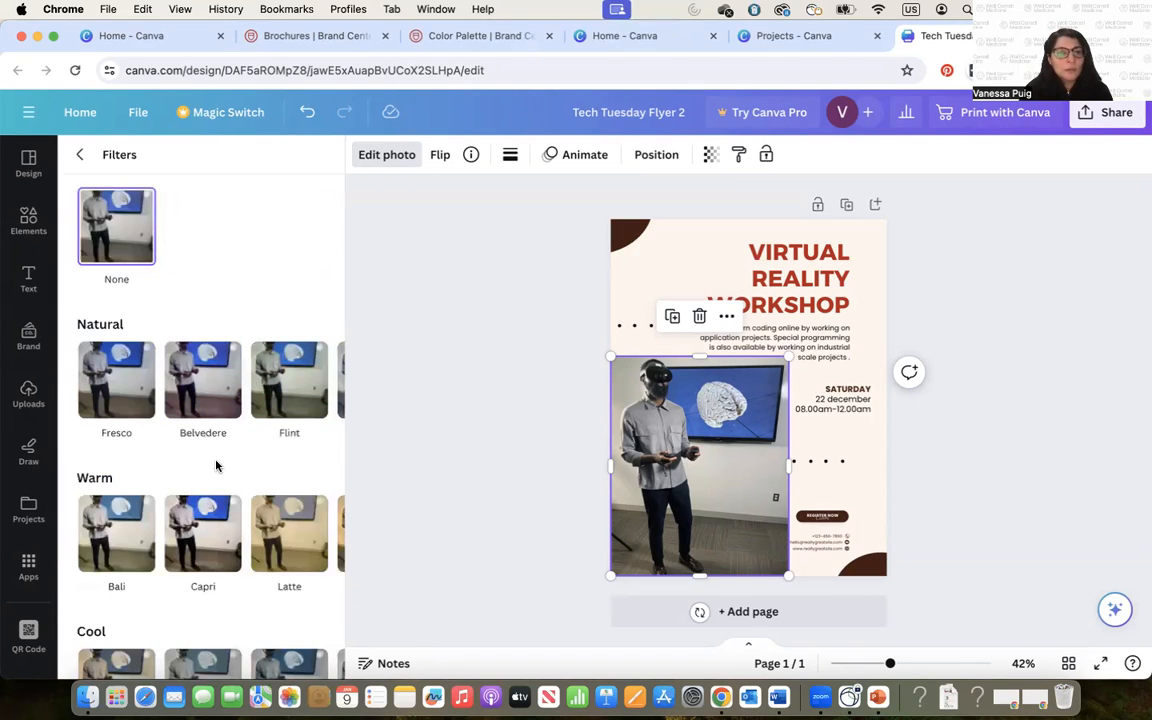
{"action": "scroll", "coordinate": [217, 464], "scroll_direction": "down", "scroll_amount": 3}
{"action": "scroll", "coordinate": [216, 465], "scroll_direction": "down", "scroll_amount": 5}
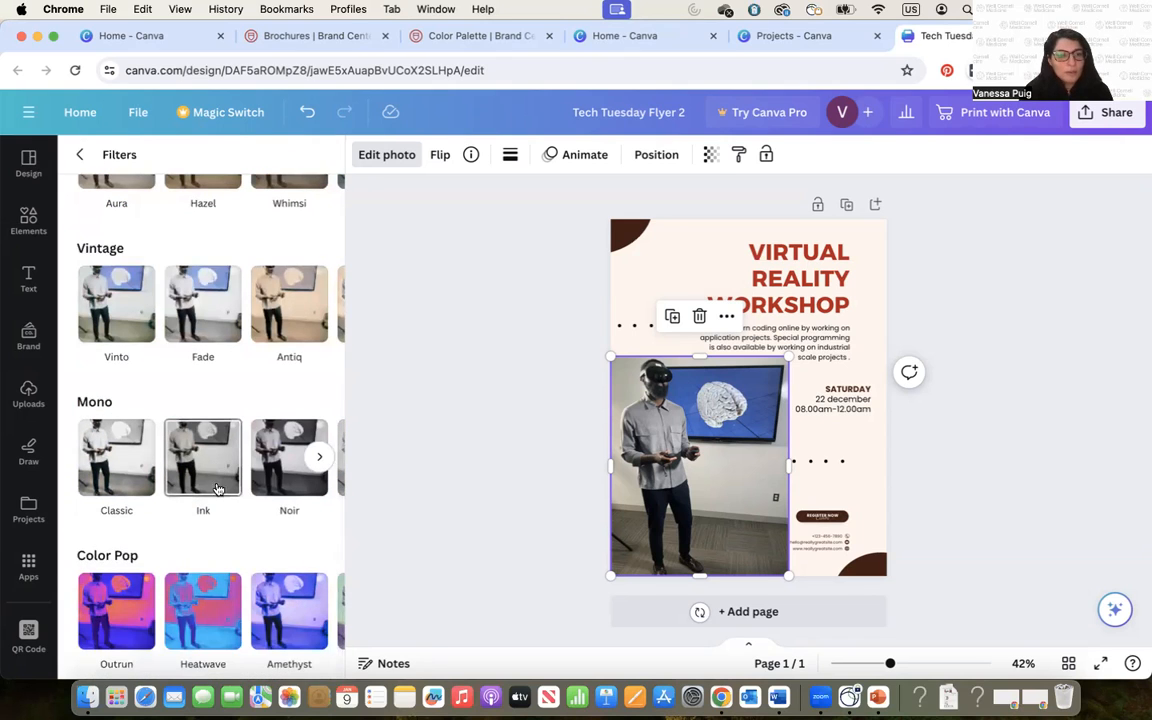
{"action": "left_click", "coordinate": [305, 605]}
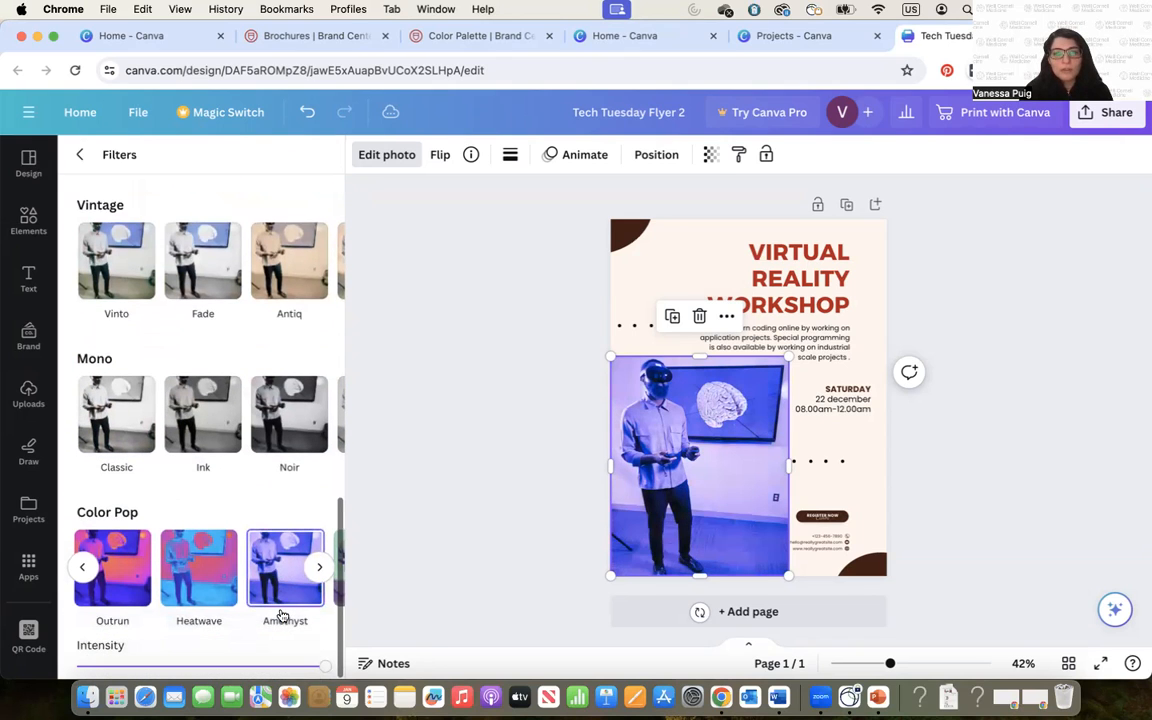
{"action": "left_click", "coordinate": [318, 568]}
{"action": "left_click", "coordinate": [318, 568]}
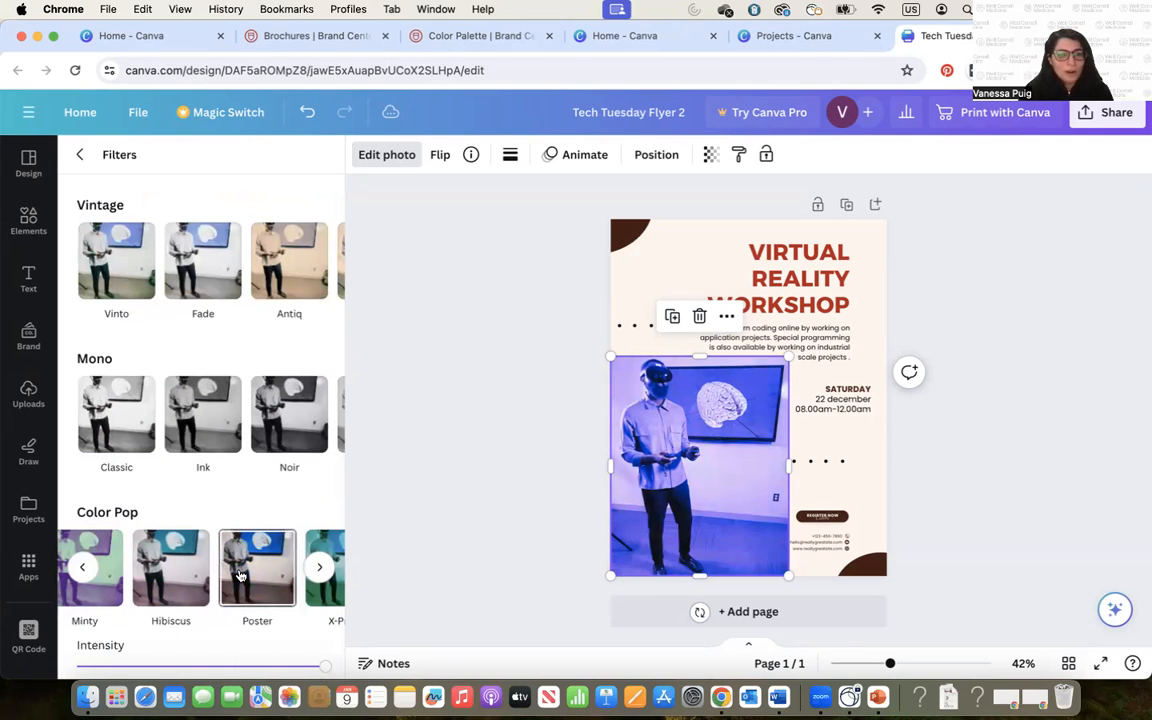
{"action": "left_click", "coordinate": [279, 578]}
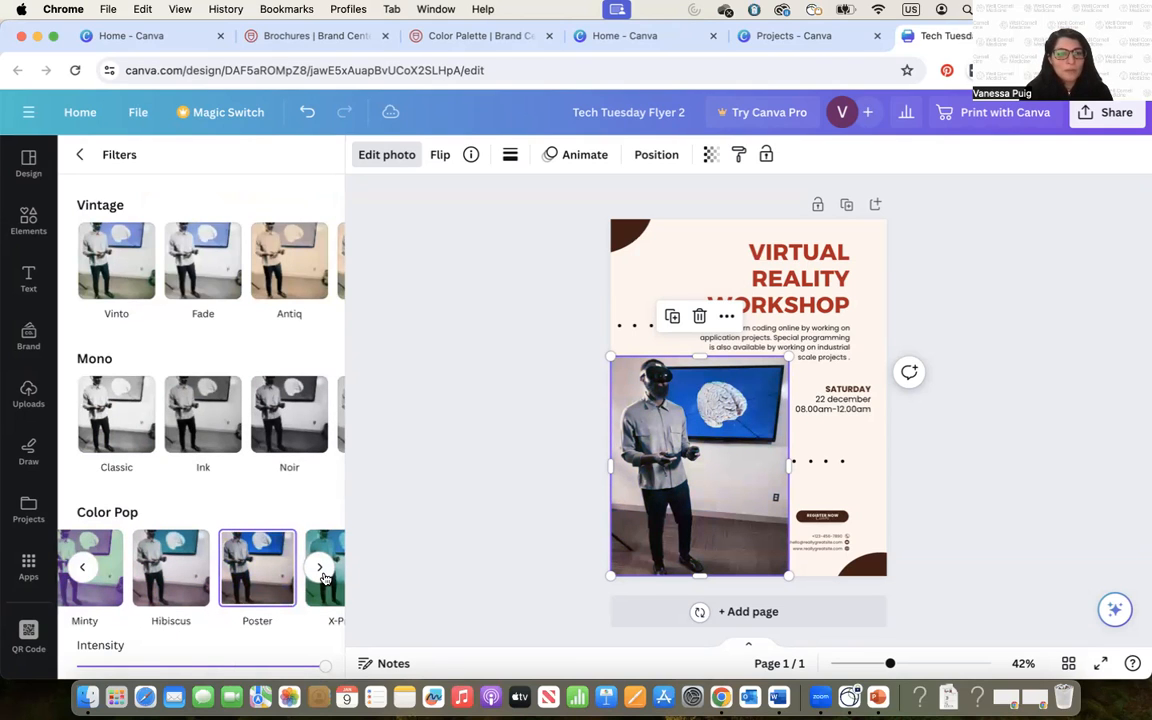
{"action": "scroll", "coordinate": [288, 432], "scroll_direction": "up", "scroll_amount": 10}
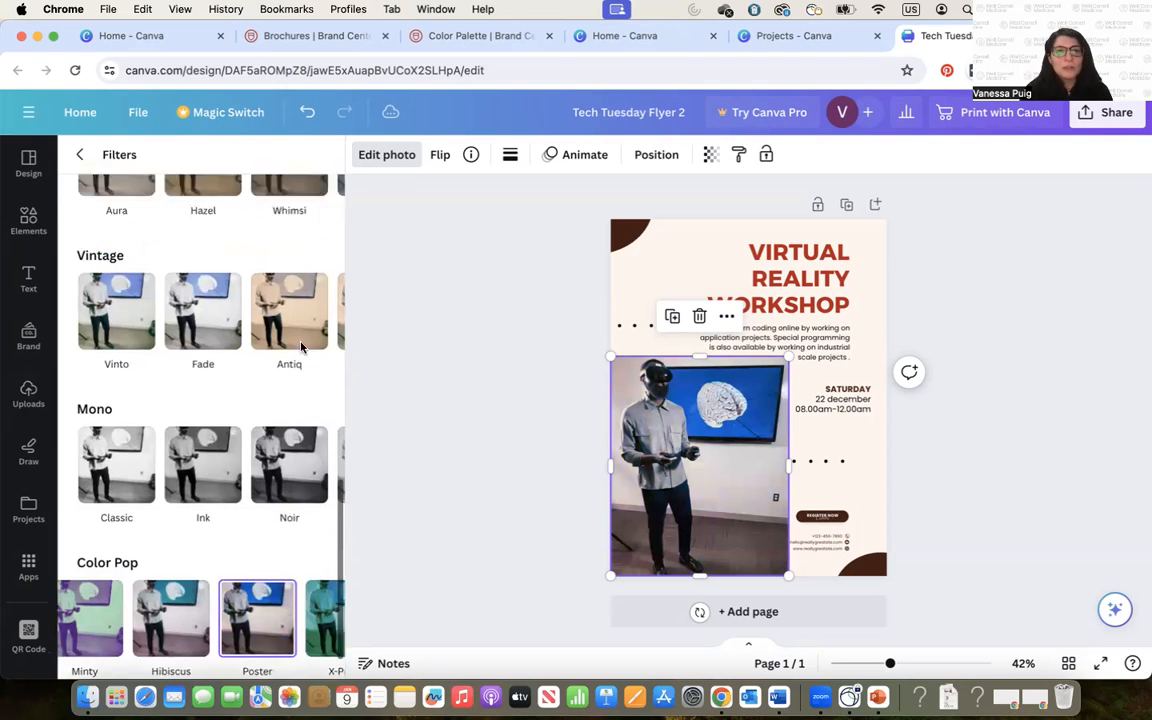
Step: Flip the VR photo horizontally and flip it back to its original orientation
{"action": "left_click", "coordinate": [439, 157]}
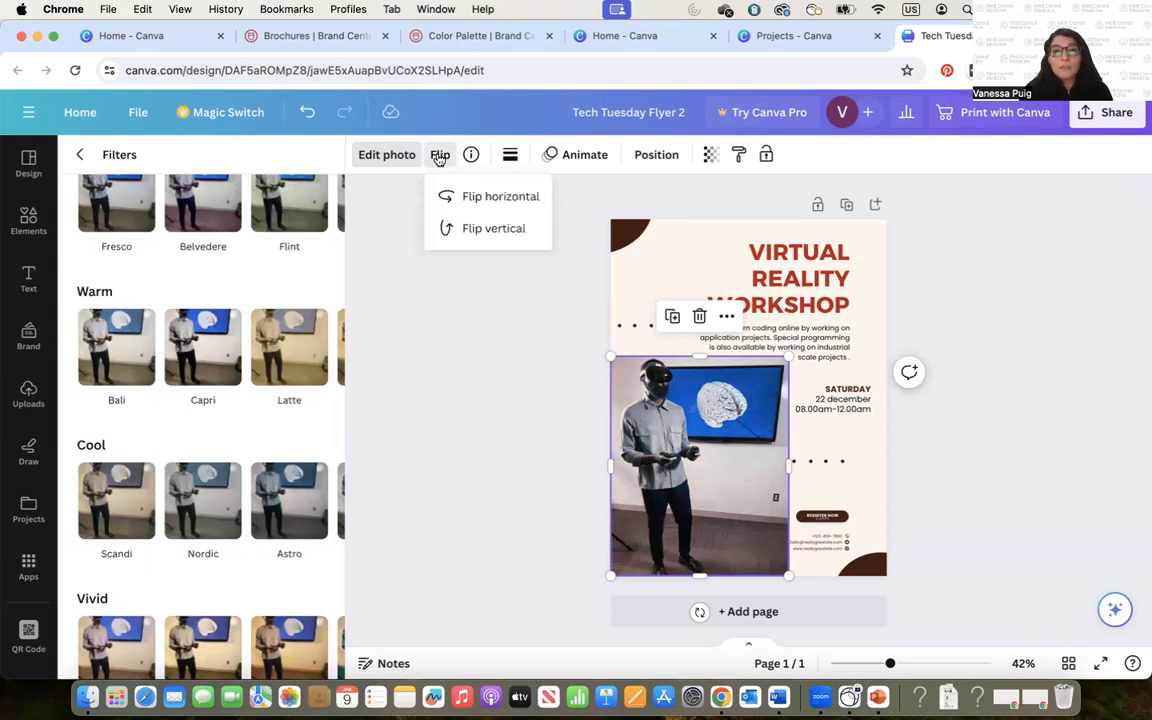
{"action": "left_click", "coordinate": [484, 197]}
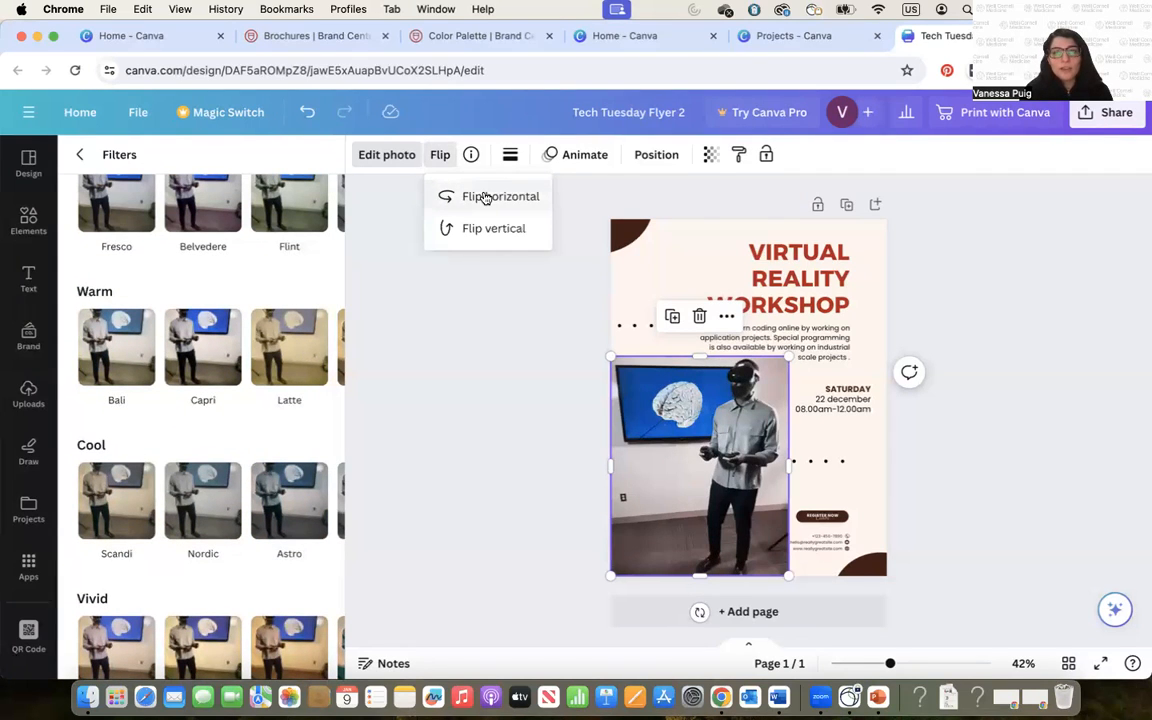
{"action": "left_click", "coordinate": [484, 197]}
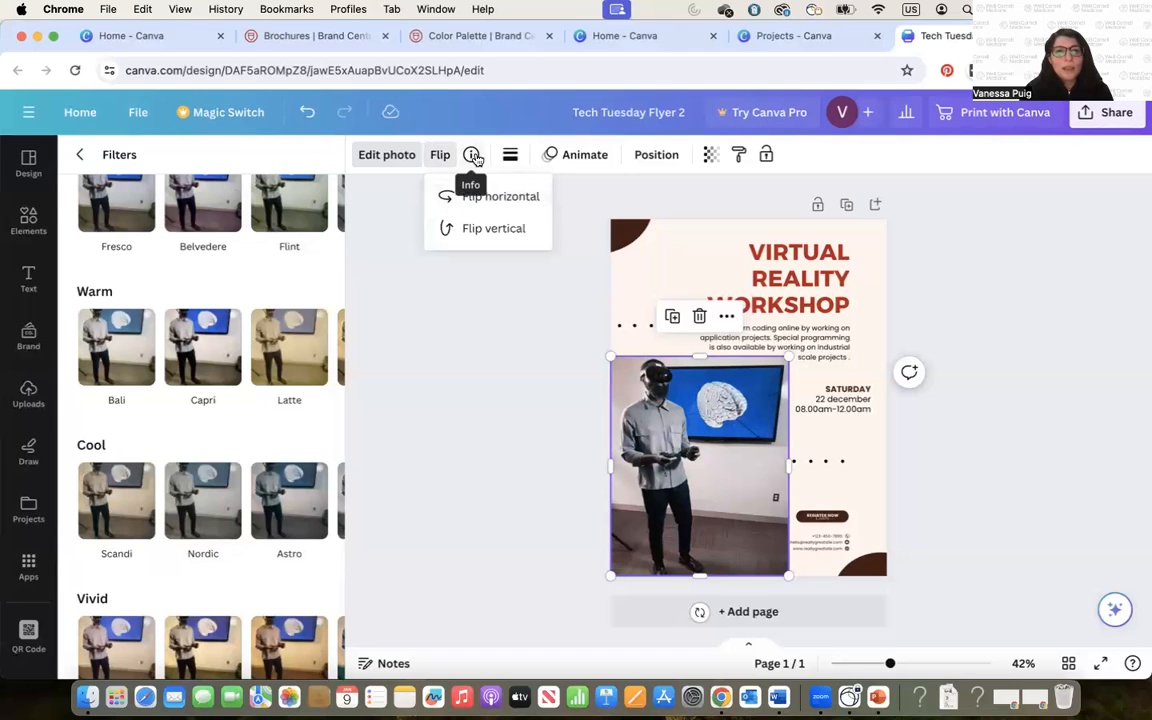
Step: Review the VR photo's border, corner rounding, and position and layering options
{"action": "left_click", "coordinate": [510, 157]}
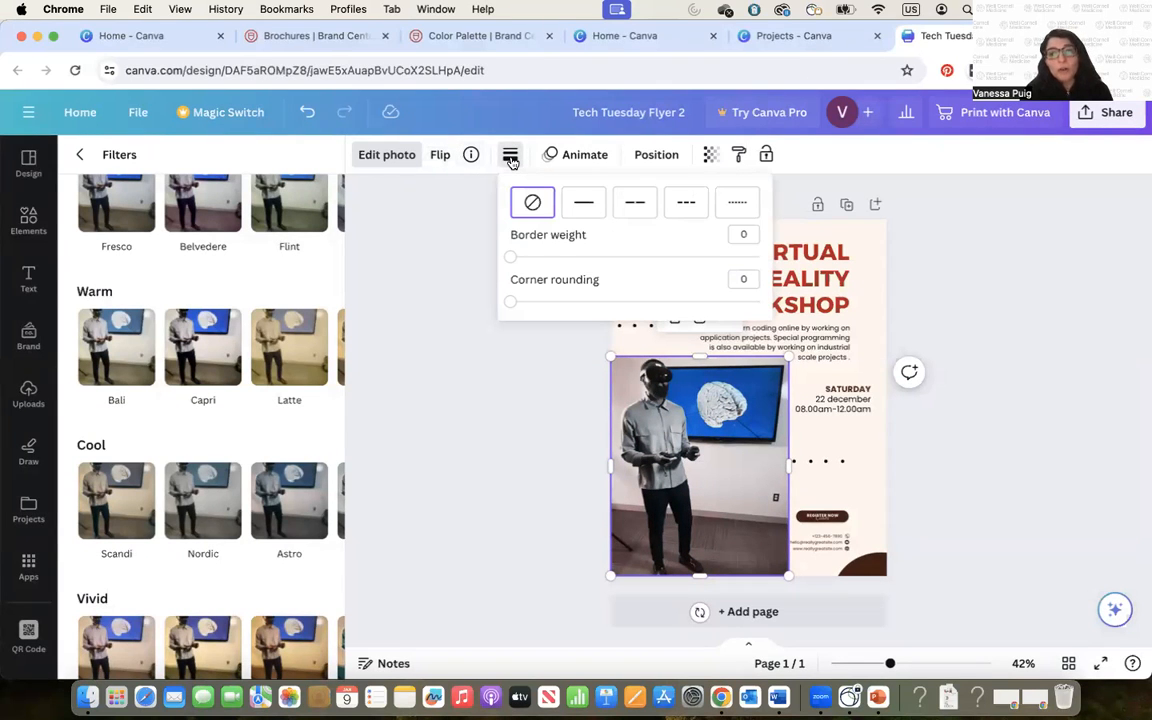
{"action": "left_click", "coordinate": [441, 256]}
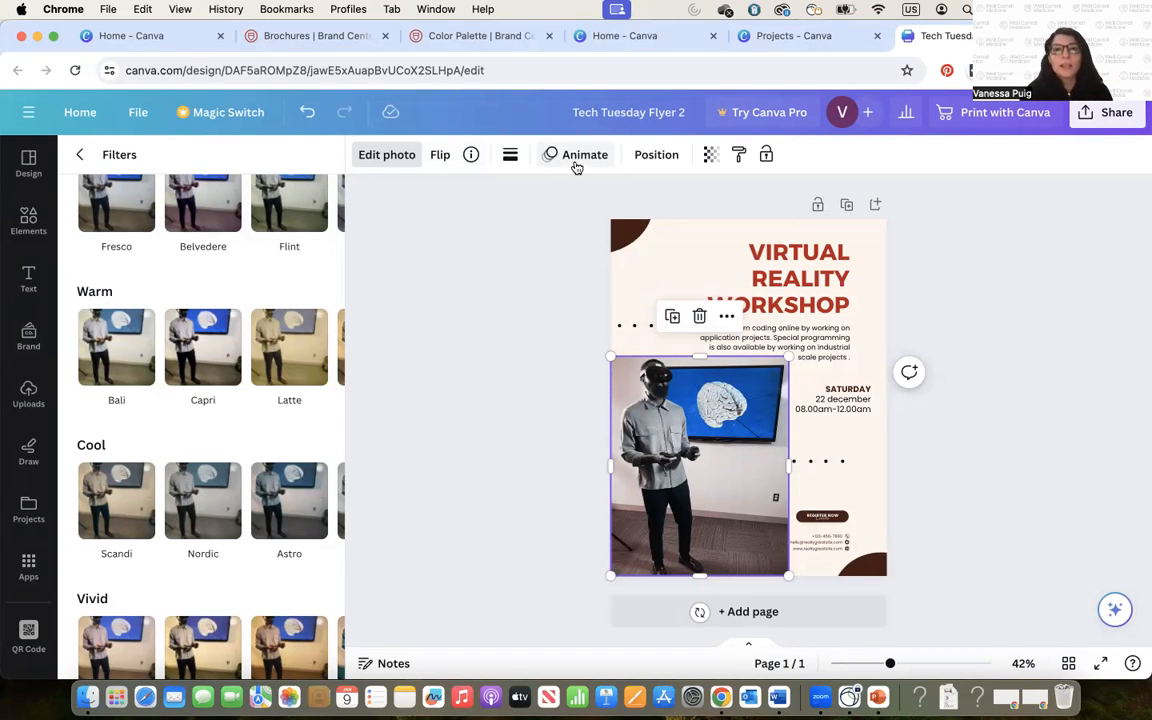
{"action": "left_click", "coordinate": [655, 155]}
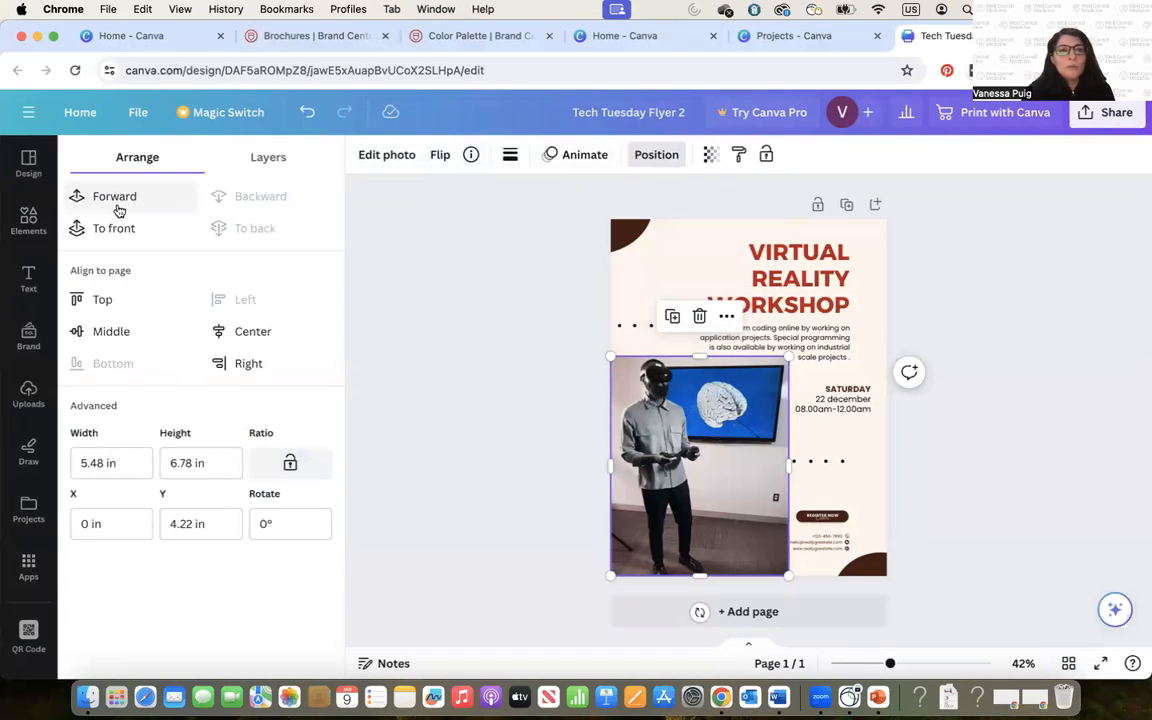
{"action": "left_click", "coordinate": [505, 266]}
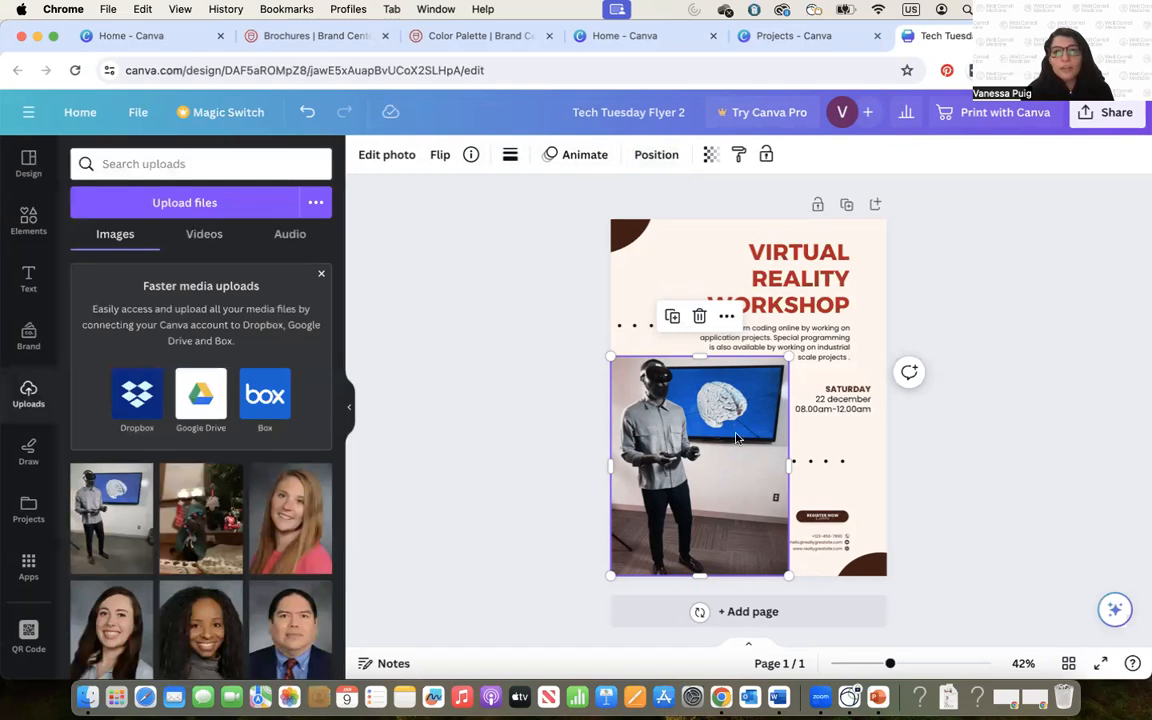
Step: Scale the VR photo down slightly and reposition it within its existing crop frame
{"action": "double_click", "coordinate": [678, 456]}
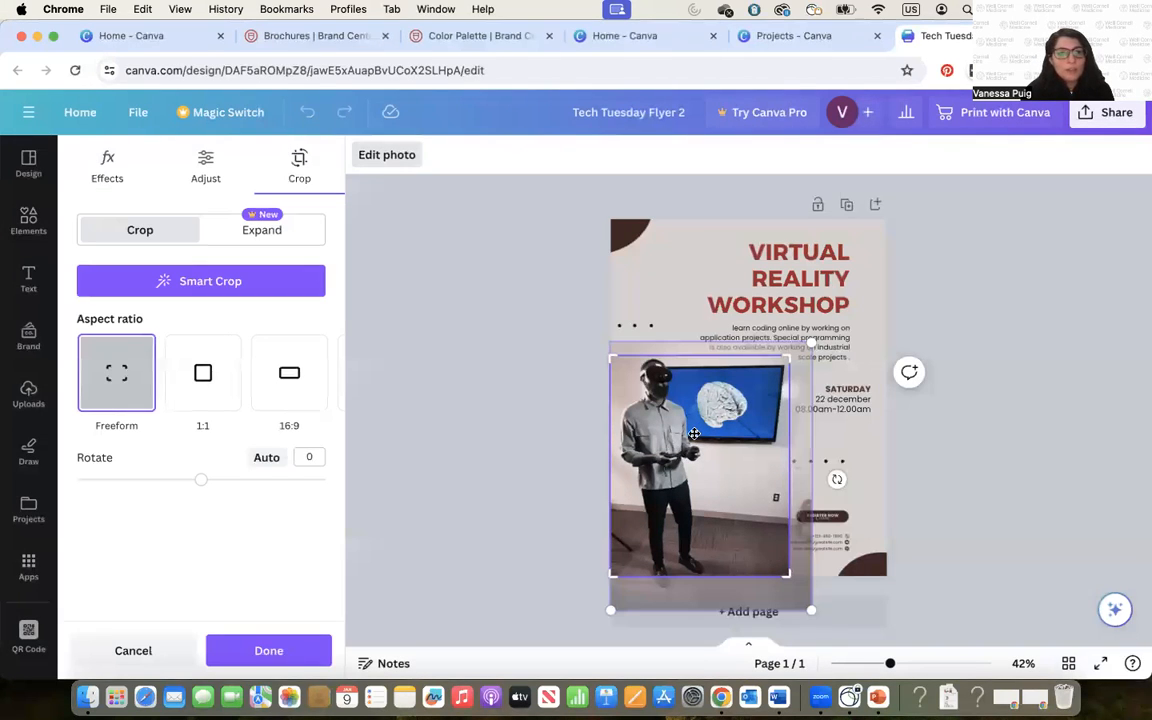
{"action": "mouse_move", "coordinate": [693, 438]}
{"action": "left_mouse_down"}
{"action": "mouse_move", "coordinate": [665, 441]}
{"action": "mouse_move", "coordinate": [706, 448]}
{"action": "mouse_move", "coordinate": [705, 435]}
{"action": "mouse_move", "coordinate": [694, 452]}
{"action": "left_mouse_up"}
{"action": "mouse_move", "coordinate": [808, 605]}
{"action": "left_mouse_down"}
{"action": "mouse_move", "coordinate": [787, 581]}
{"action": "mouse_move", "coordinate": [801, 595]}
{"action": "left_mouse_up"}
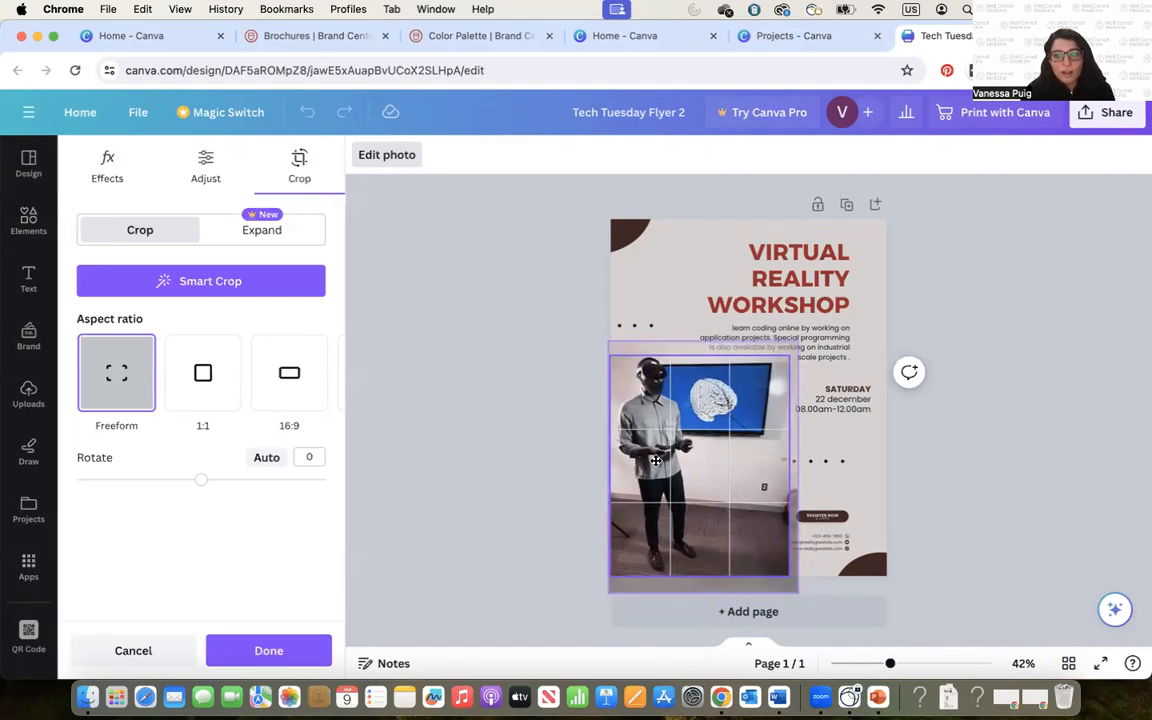
{"action": "left_click", "coordinate": [1003, 340]}
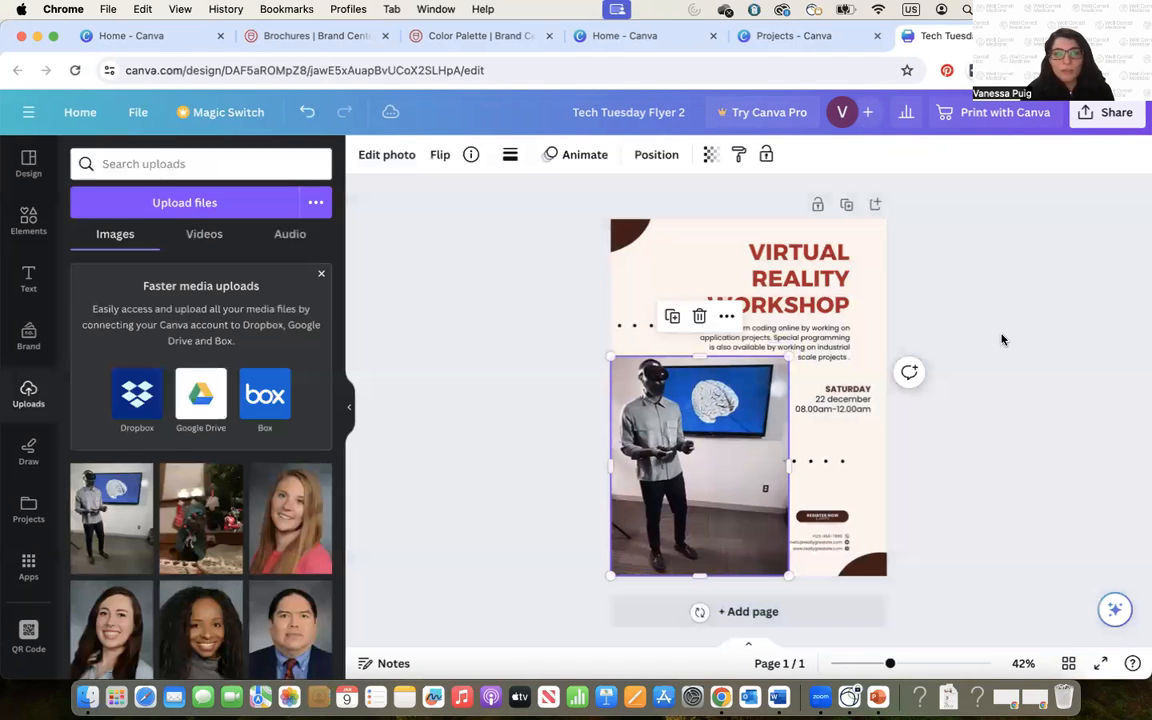
Step: Delete the "Register Now" button from the flyer's lower-right area
{"action": "left_click", "coordinate": [826, 517]}
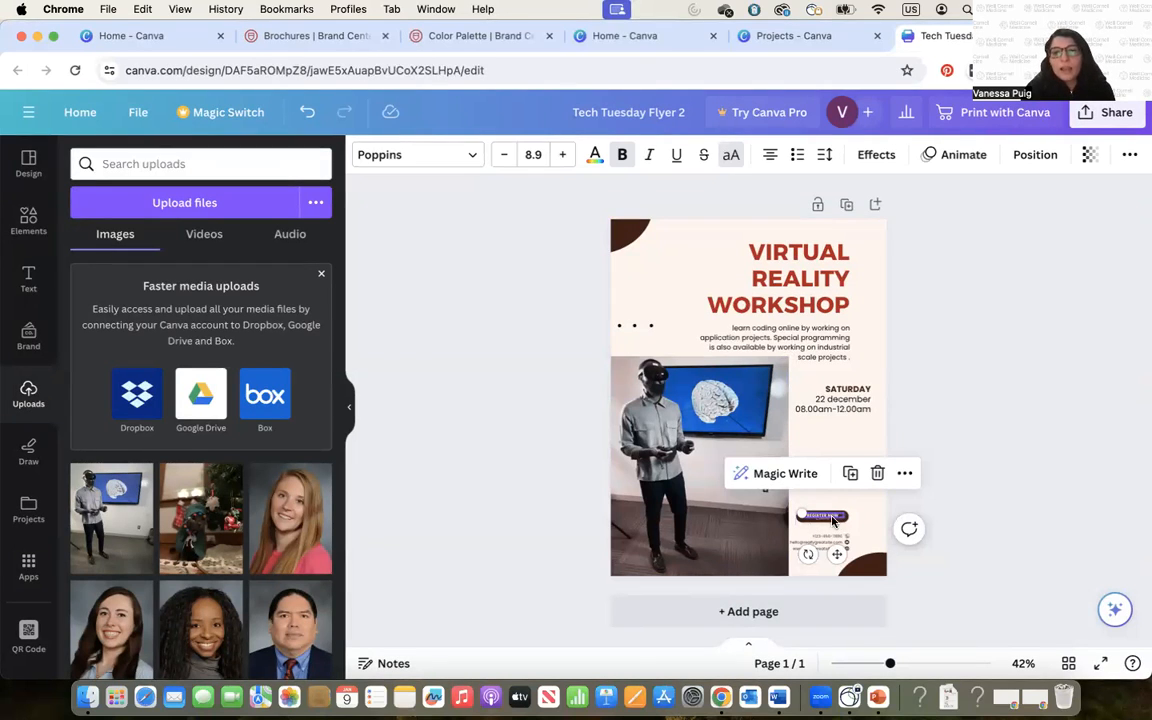
{"action": "left_click", "coordinate": [839, 517]}
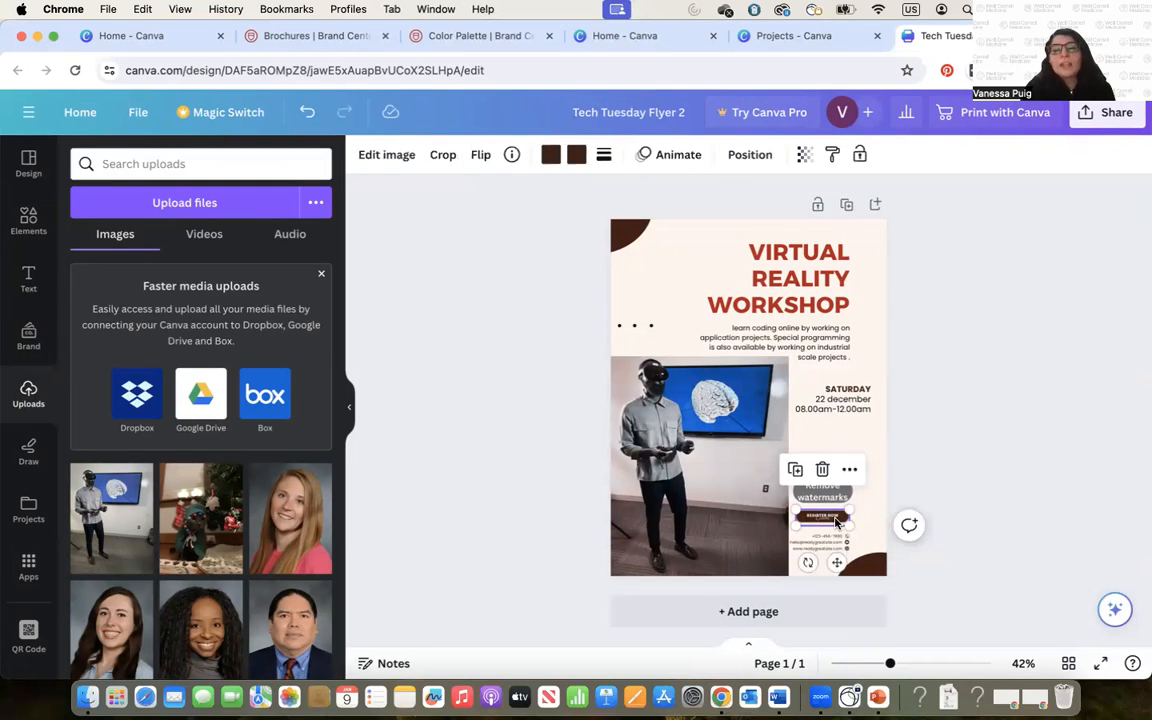
{"action": "left_click", "coordinate": [1000, 437]}
{"action": "left_click", "coordinate": [828, 516]}
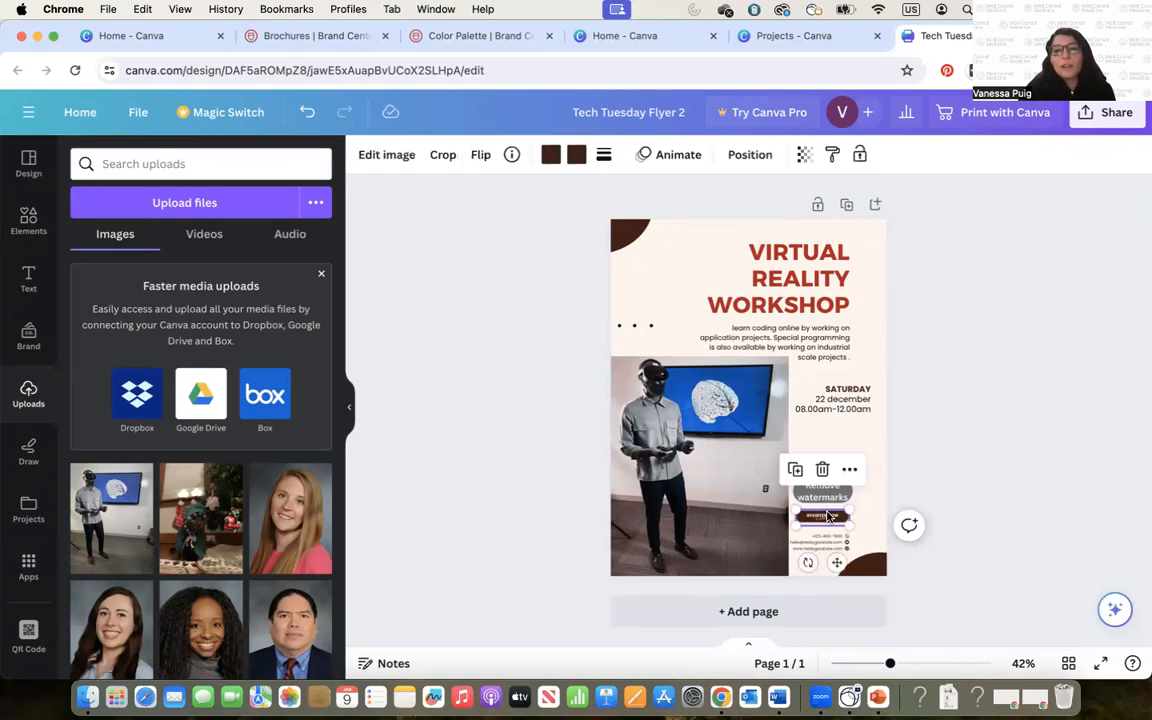
{"action": "key", "text": "BackSpace"}
Step: Delete the phone, e-mail and website contact lines and their icons from the flyer's lower-right area
{"action": "left_click", "coordinate": [843, 543]}
{"action": "key", "text": "BackSpace"}
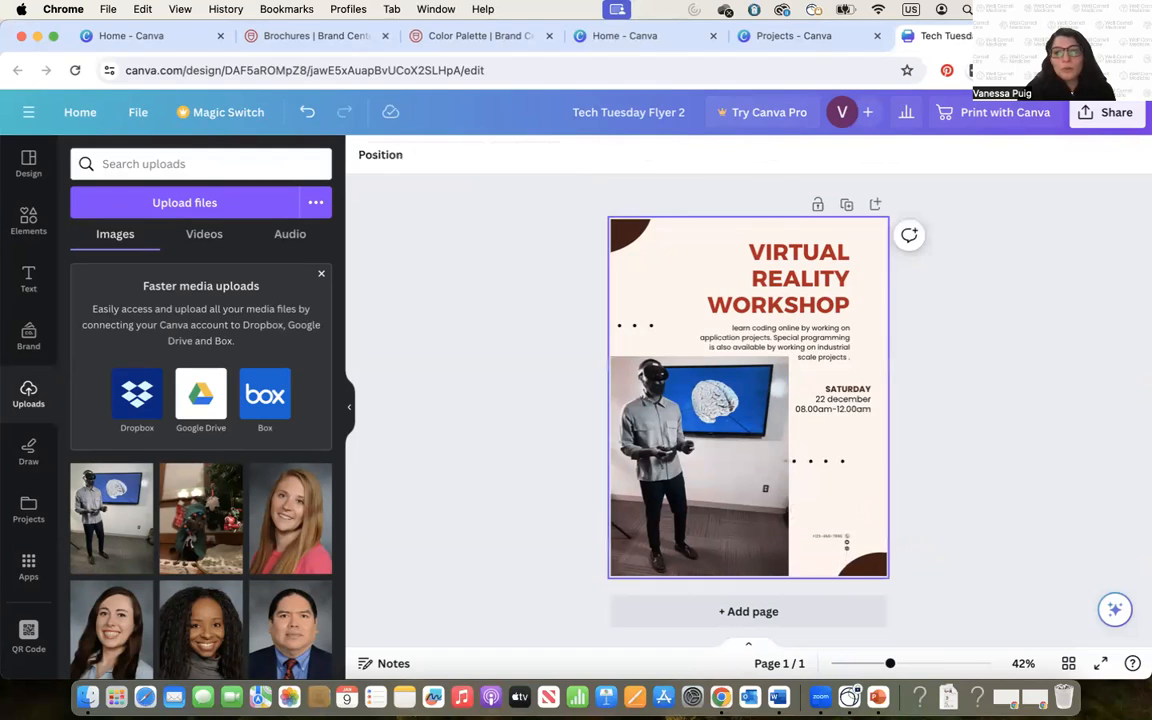
{"action": "left_click", "coordinate": [850, 549]}
{"action": "key", "text": "BackSpace"}
{"action": "left_click", "coordinate": [840, 538]}
{"action": "key", "text": "BackSpace"}
{"action": "left_click", "coordinate": [842, 536]}
{"action": "key", "text": "BackSpace"}
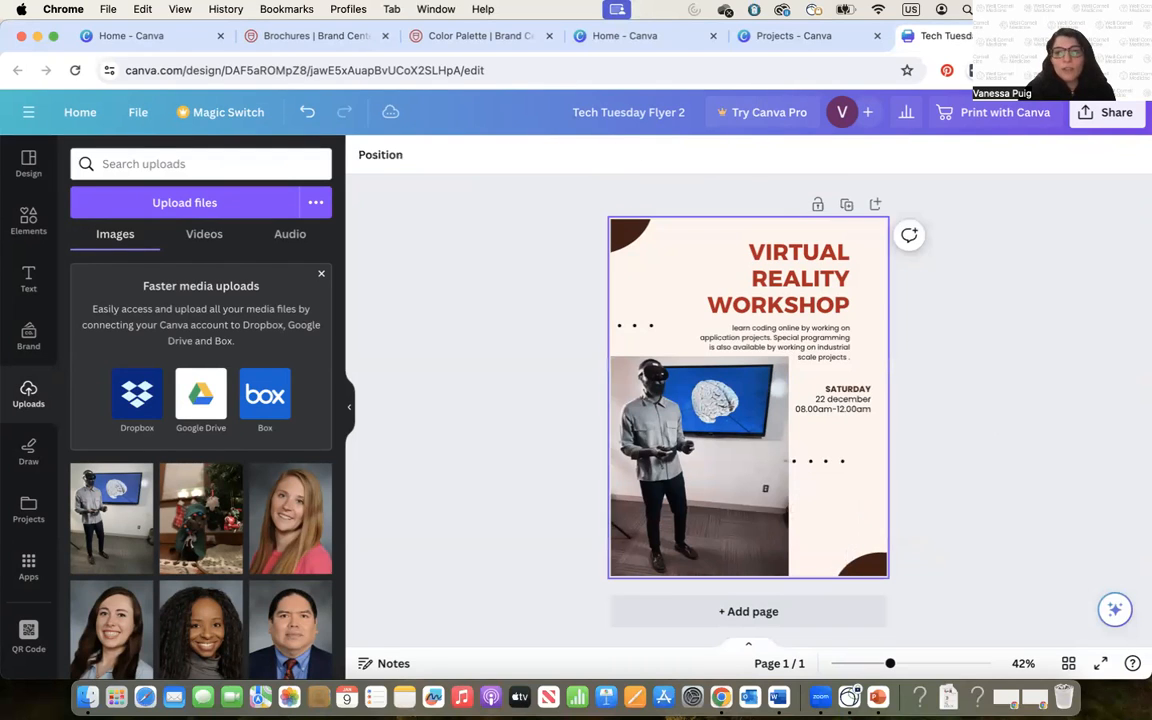
Step: Generate a QR code for its.weill.cornell.edu with foreground color #941212, and shrink it into the flyer's empty lower-right area
{"action": "left_click", "coordinate": [29, 637]}
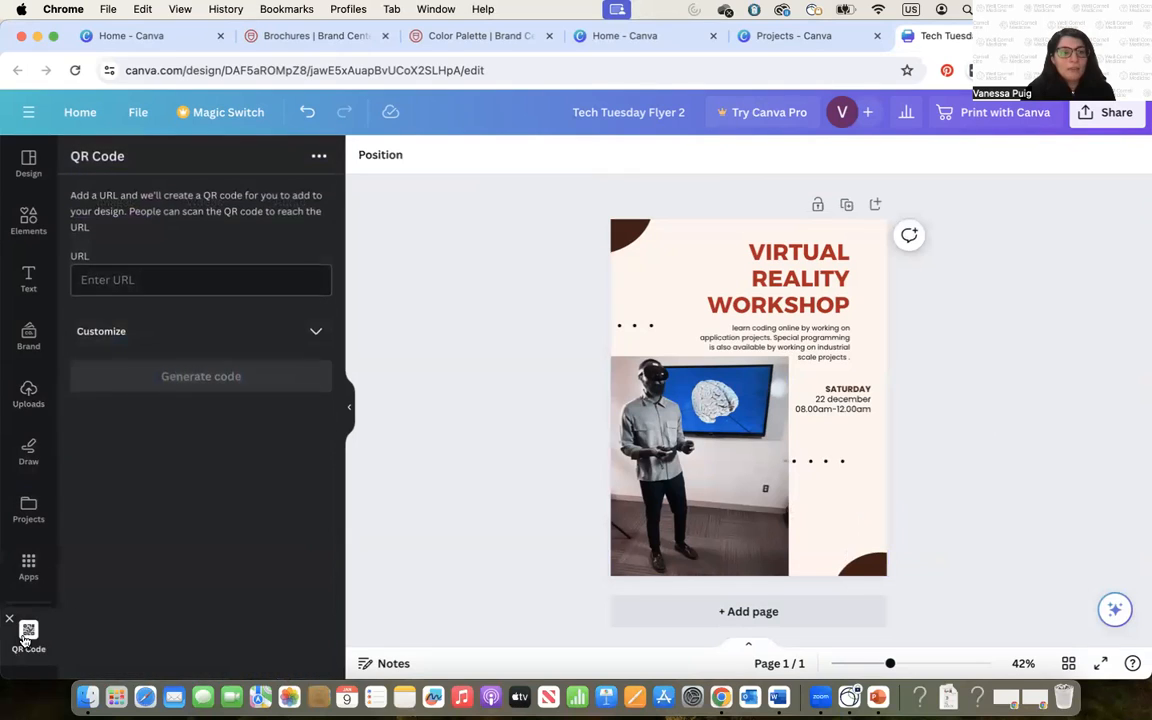
{"action": "left_click", "coordinate": [123, 284]}
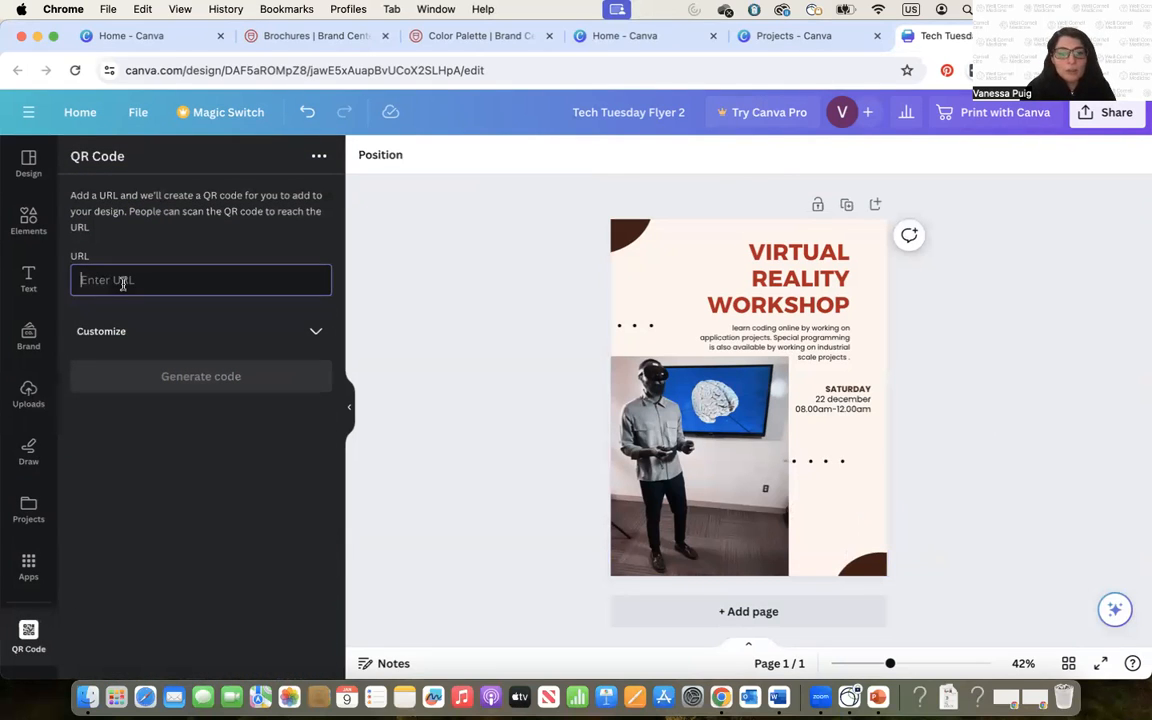
{"action": "type", "text": "its.weill.cornell.edu"}
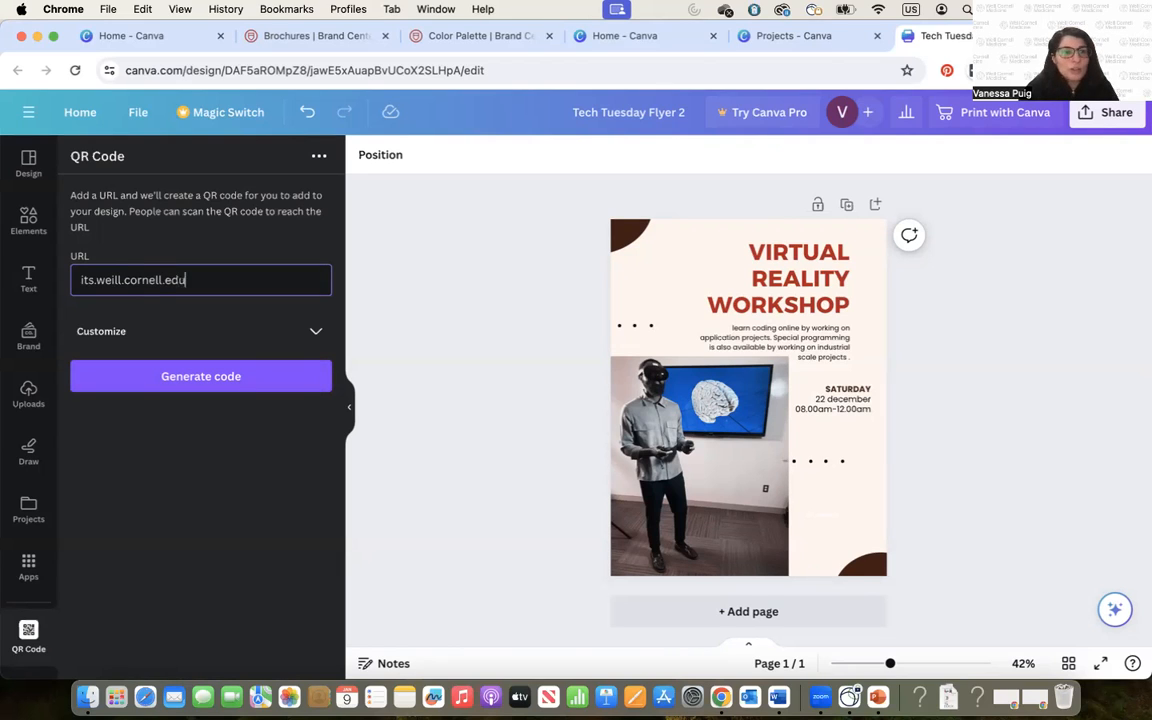
{"action": "left_click", "coordinate": [305, 332]}
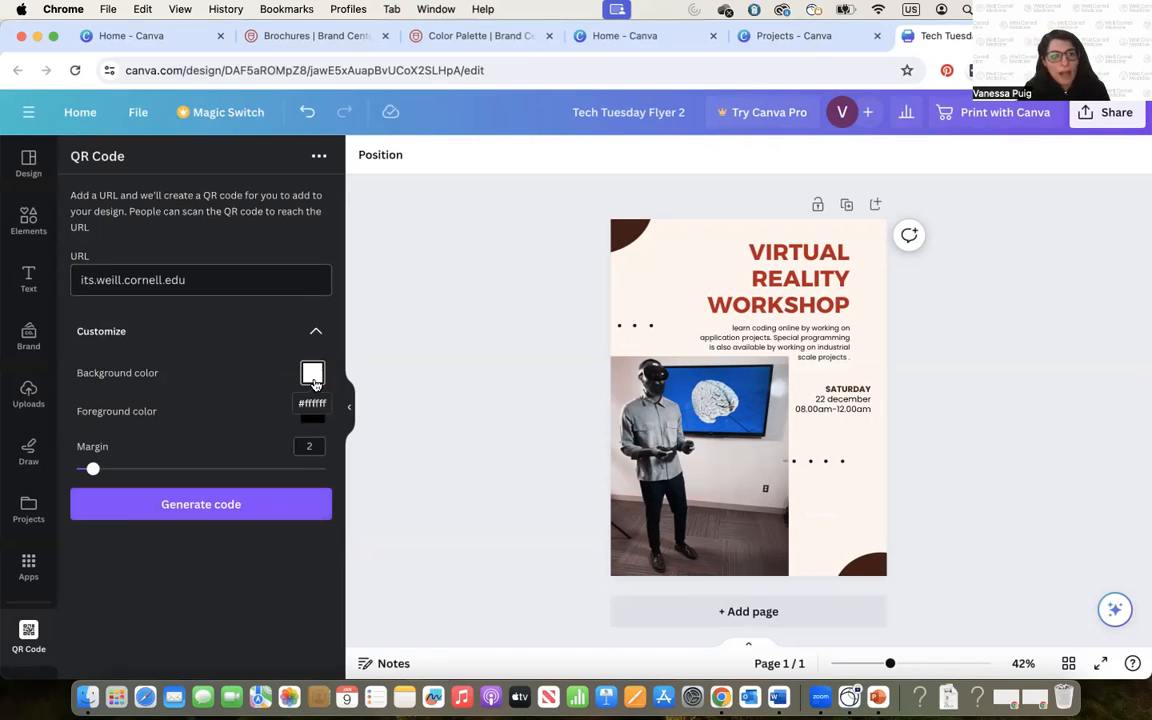
{"action": "left_click", "coordinate": [315, 412]}
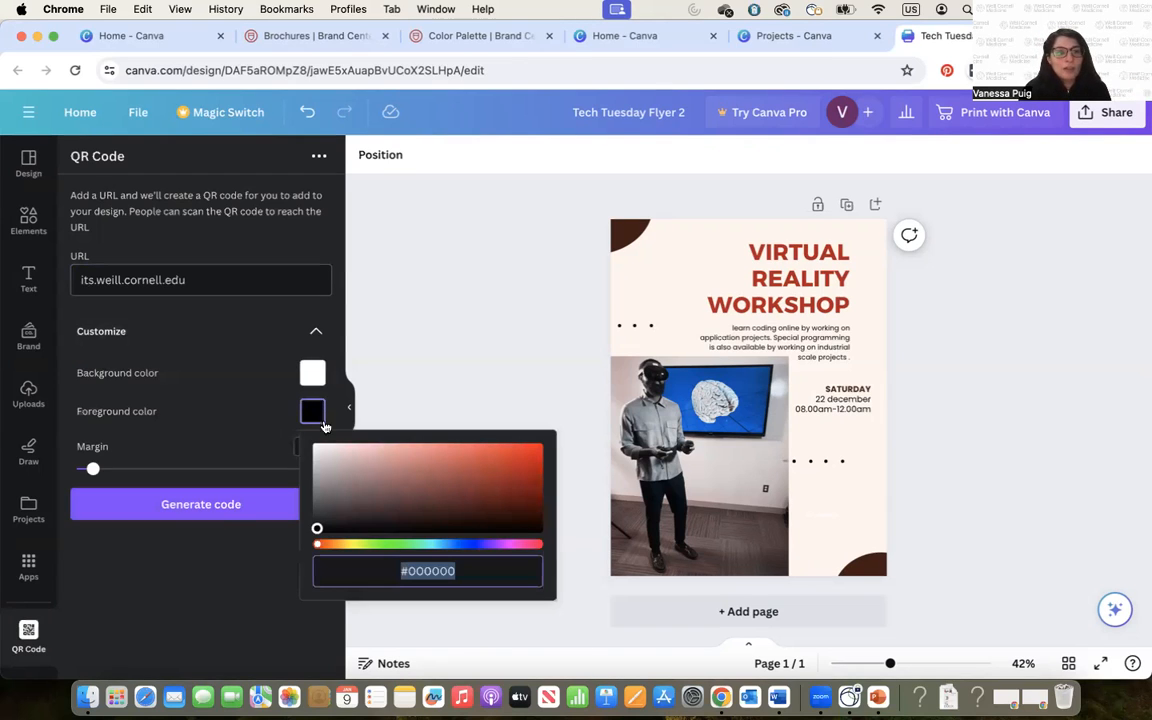
{"action": "left_click_drag", "start_coordinate": [481, 483], "coordinate": [513, 479]}
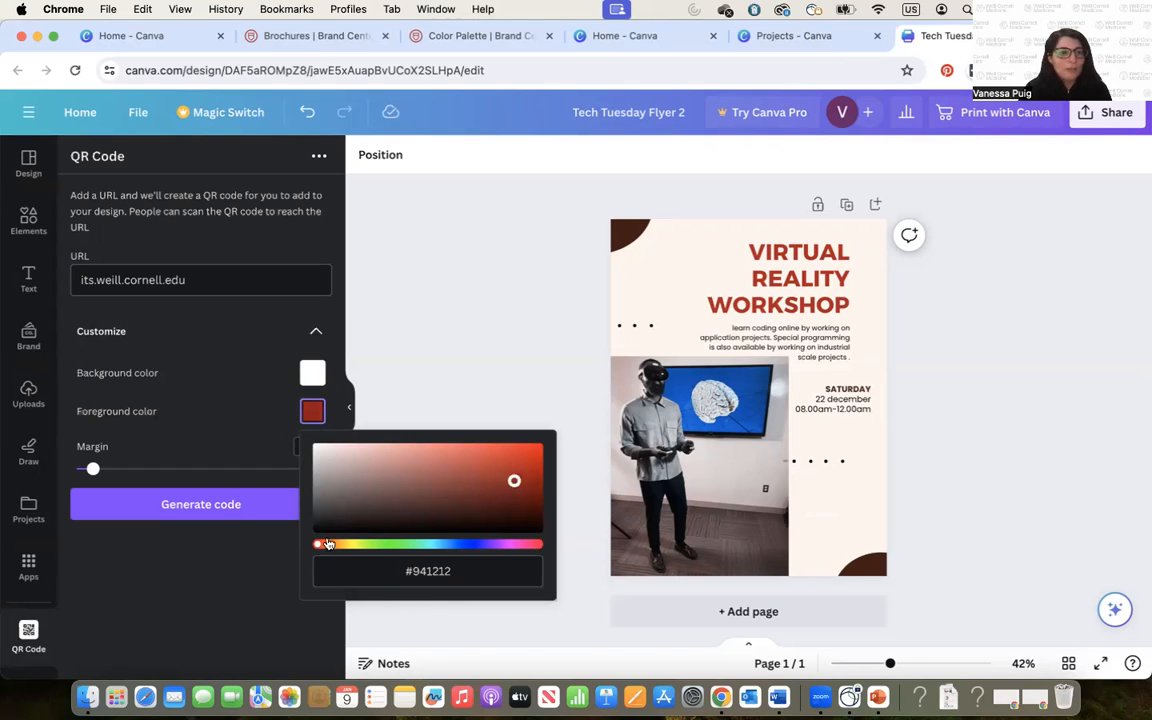
{"action": "left_click", "coordinate": [188, 568]}
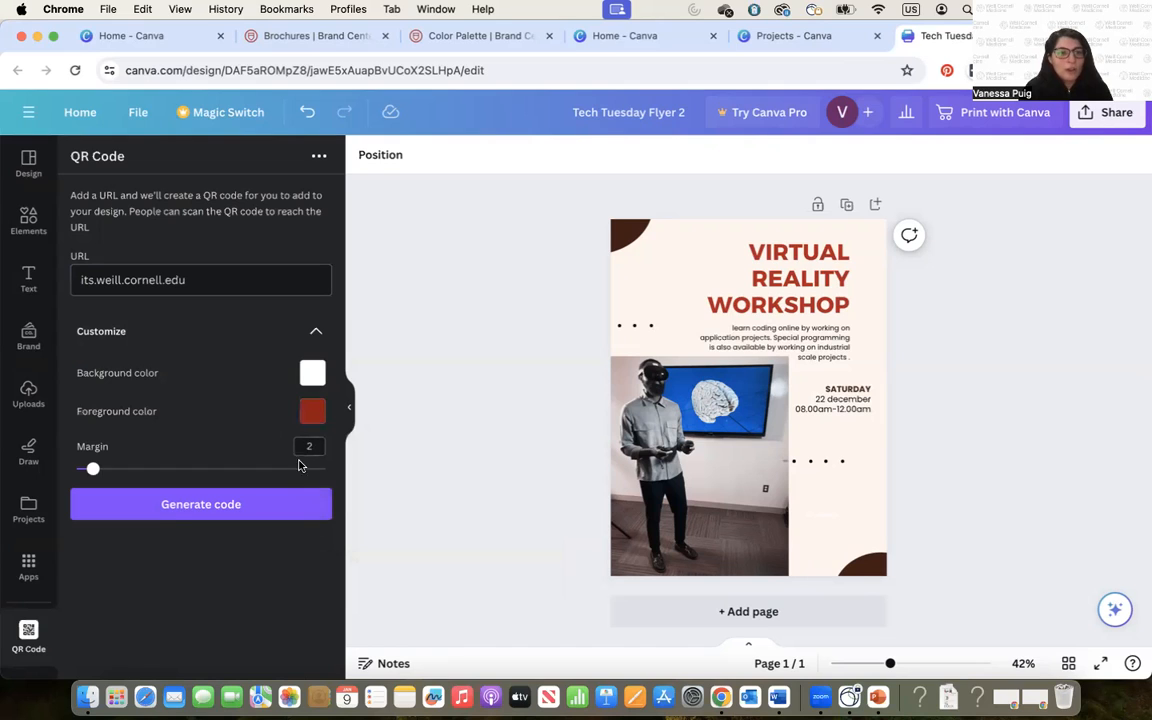
{"action": "left_click", "coordinate": [208, 512]}
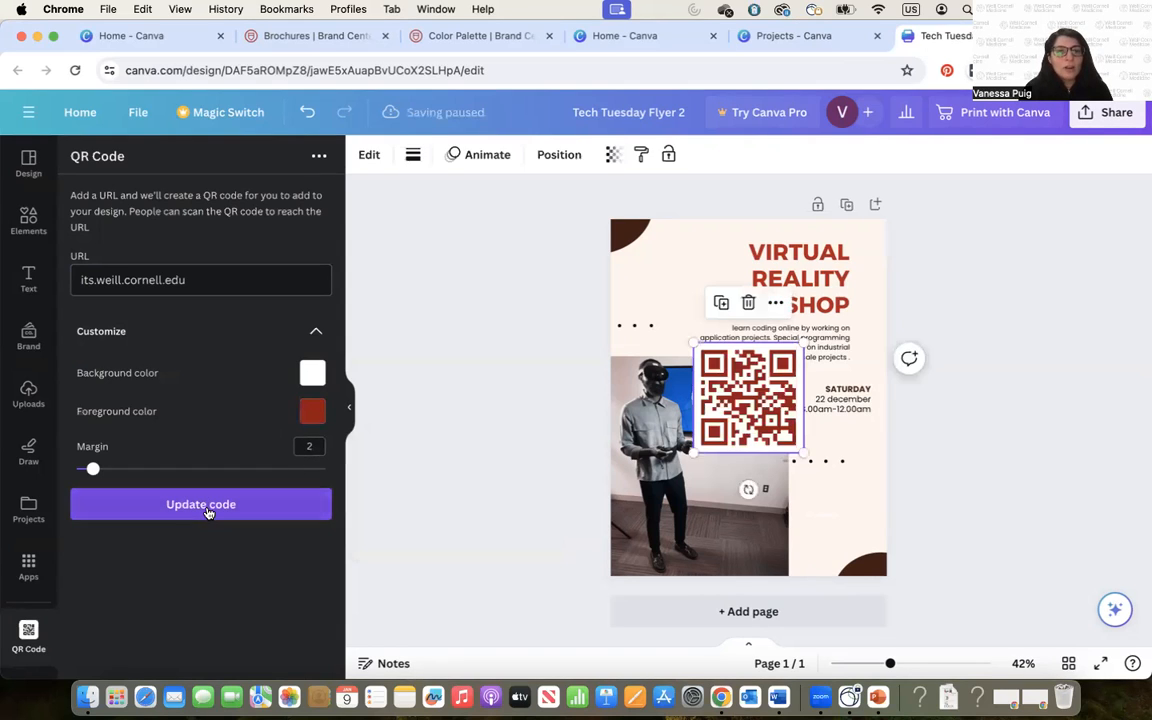
{"action": "left_click_drag", "start_coordinate": [692, 344], "coordinate": [835, 496]}
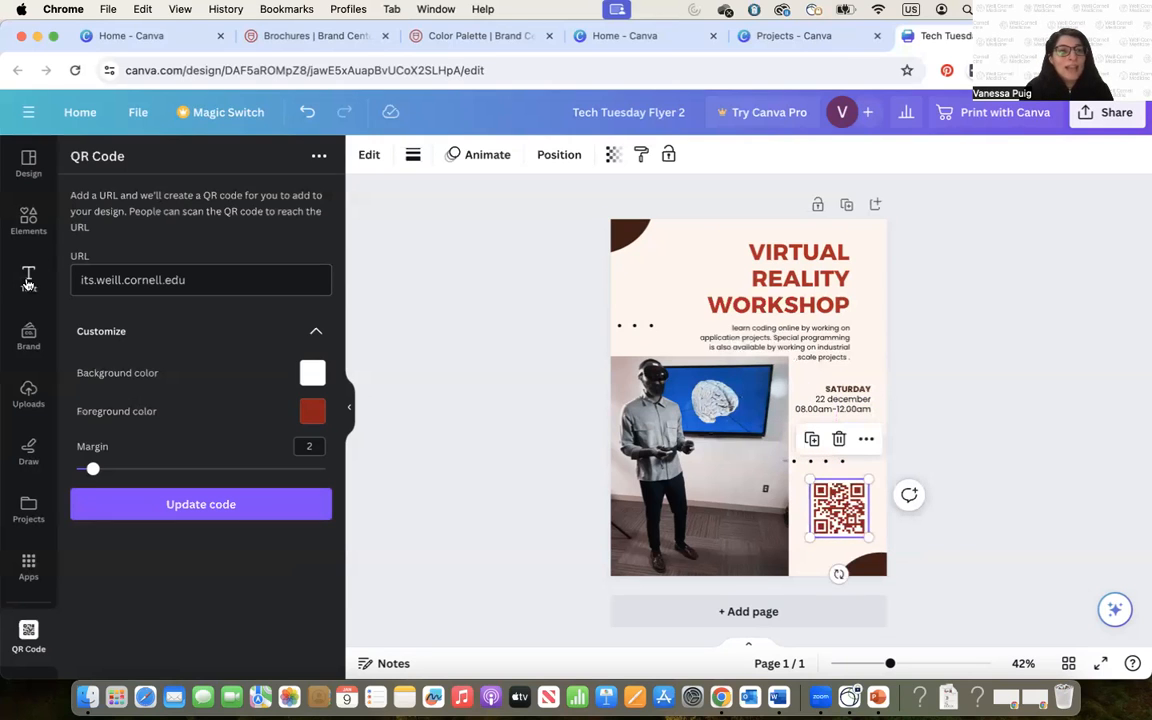
Step: Add a text box reading "Register Here!" directly beneath the QR code
{"action": "left_click", "coordinate": [28, 280]}
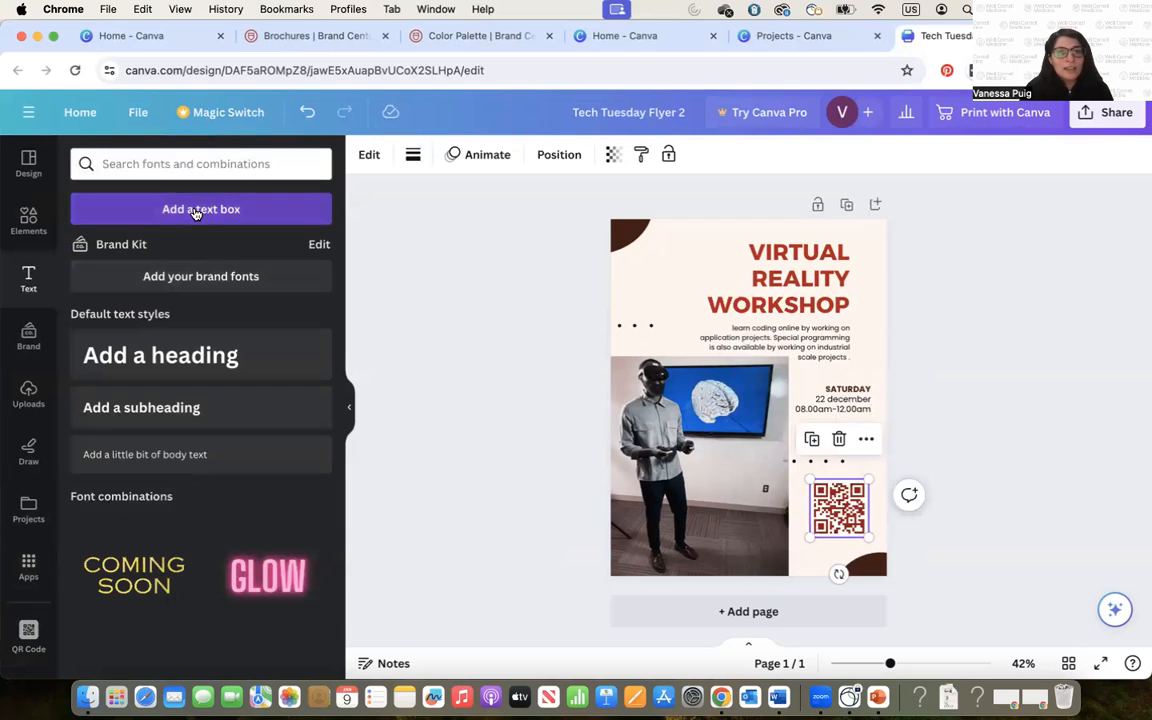
{"action": "left_click", "coordinate": [196, 213]}
{"action": "left_click", "coordinate": [834, 539]}
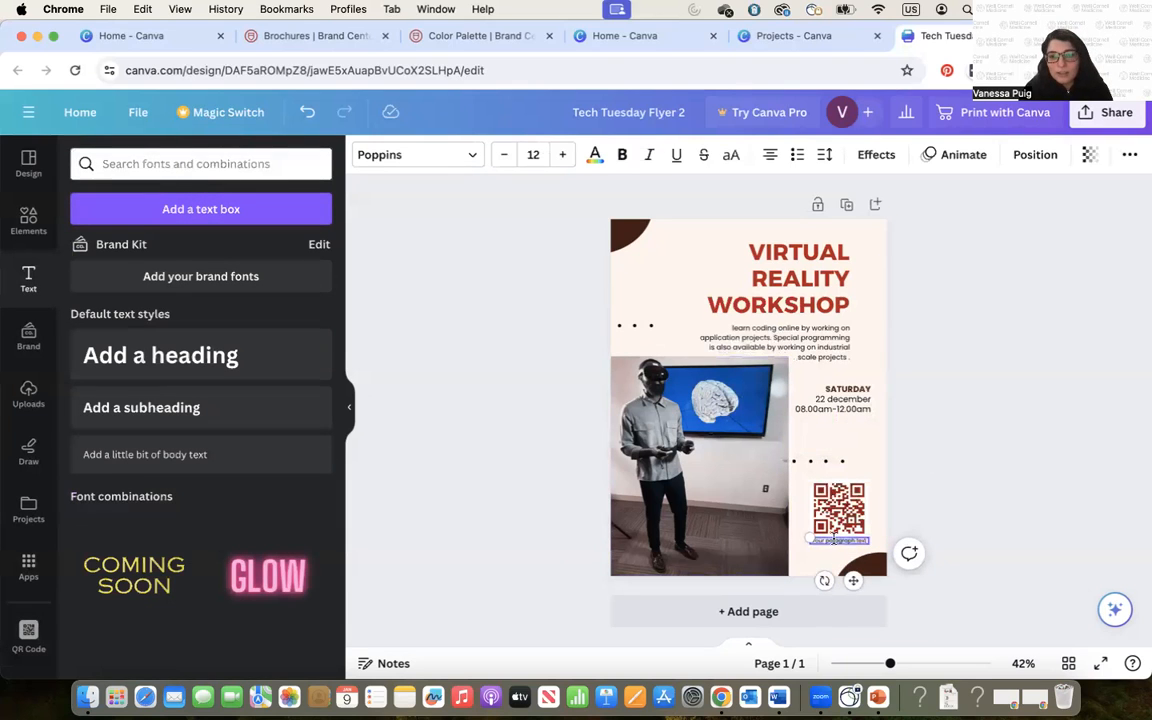
{"action": "type", "text": "Fill"}
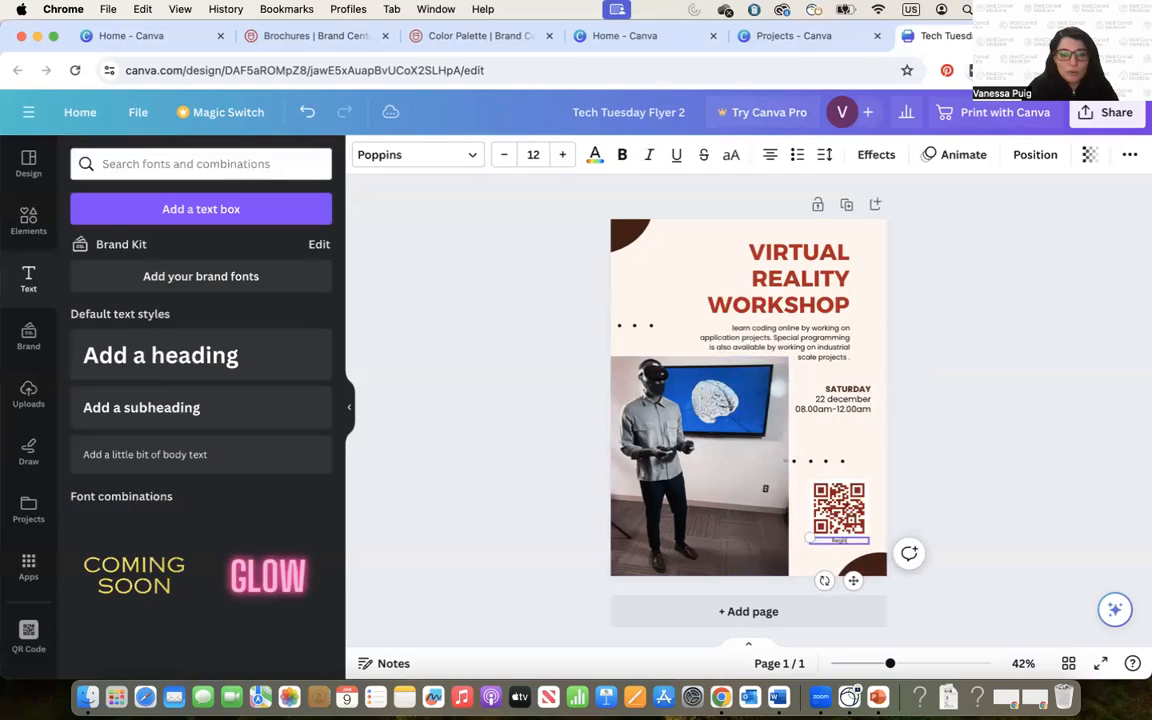
{"action": "type", "text": "ster Here!"}
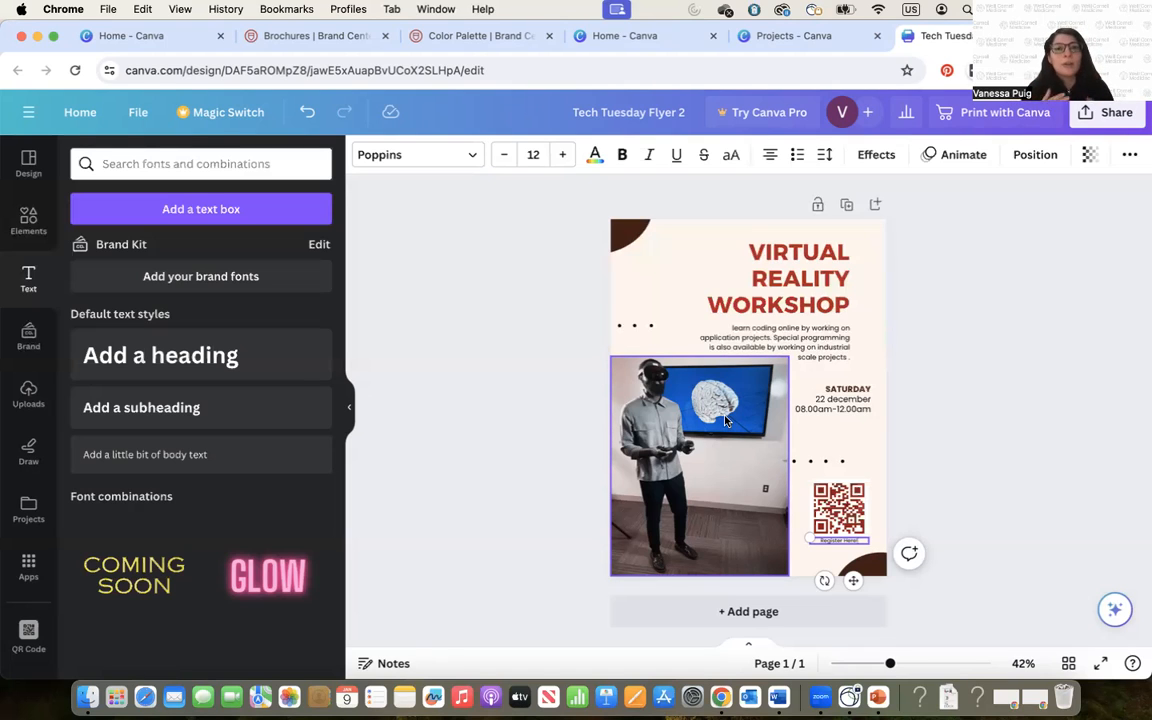
Step: Try scribbling freehand over the flyer with the red marker, undo the stroke and leave drawing mode
{"action": "left_click", "coordinate": [28, 455]}
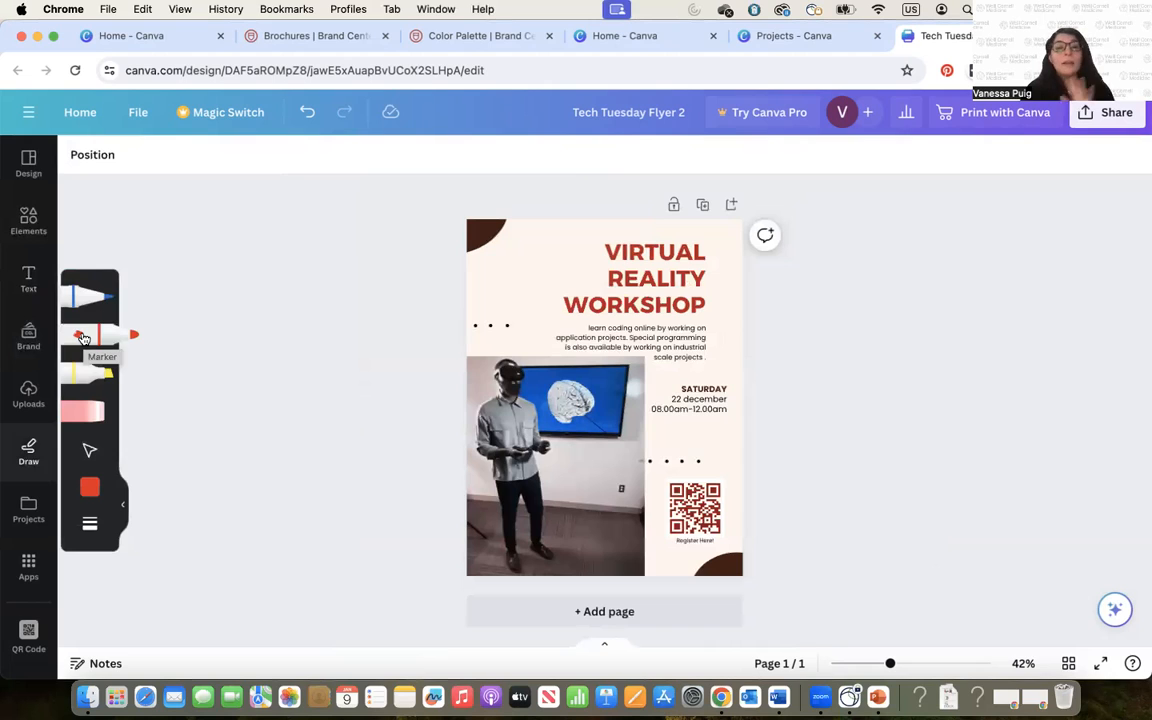
{"action": "left_click", "coordinate": [84, 338]}
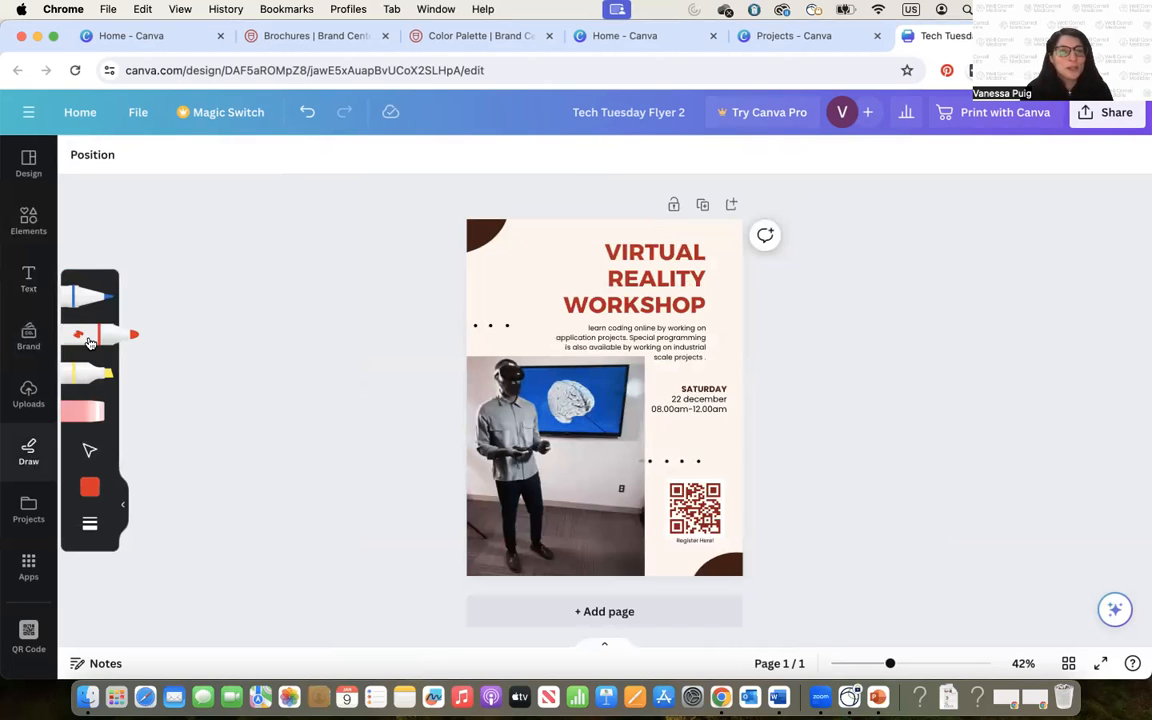
{"action": "left_click", "coordinate": [88, 295]}
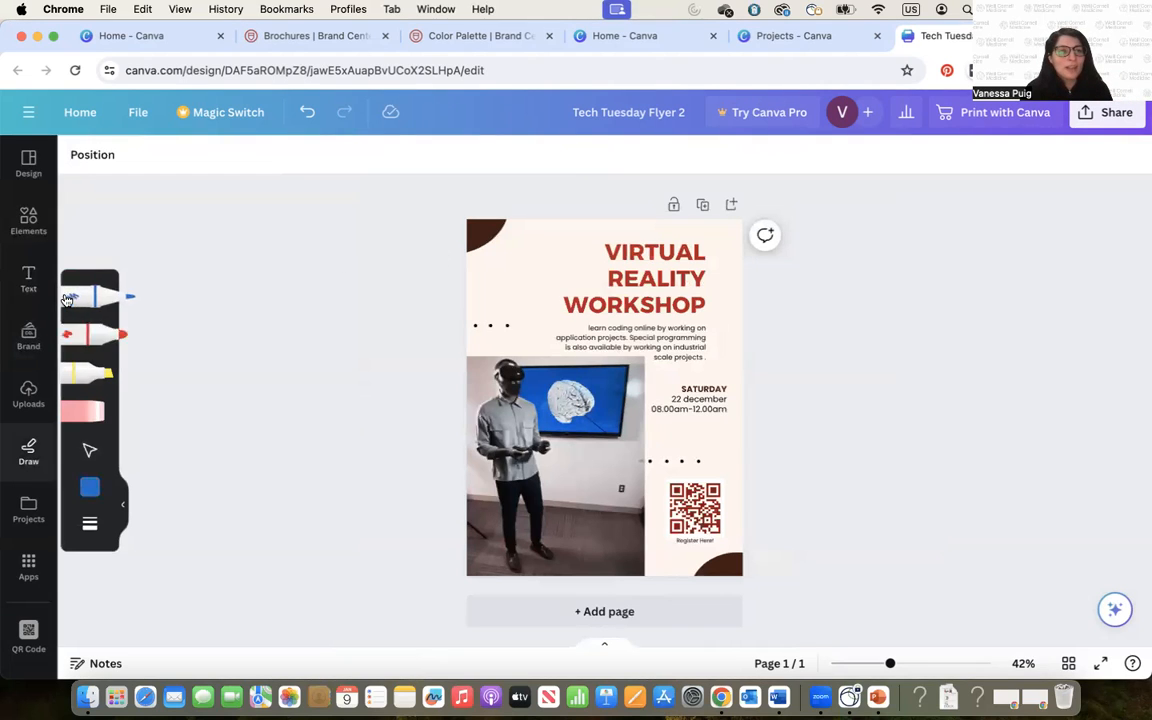
{"action": "left_click", "coordinate": [85, 338]}
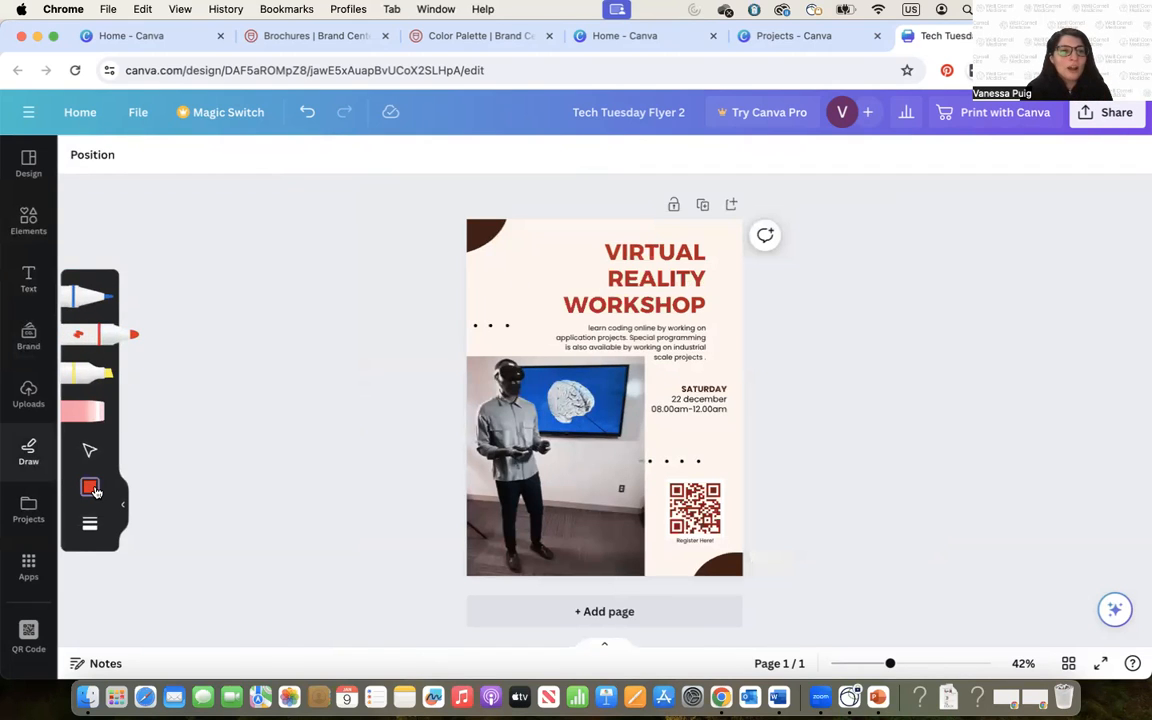
{"action": "left_click", "coordinate": [90, 488]}
{"action": "left_click", "coordinate": [90, 488]}
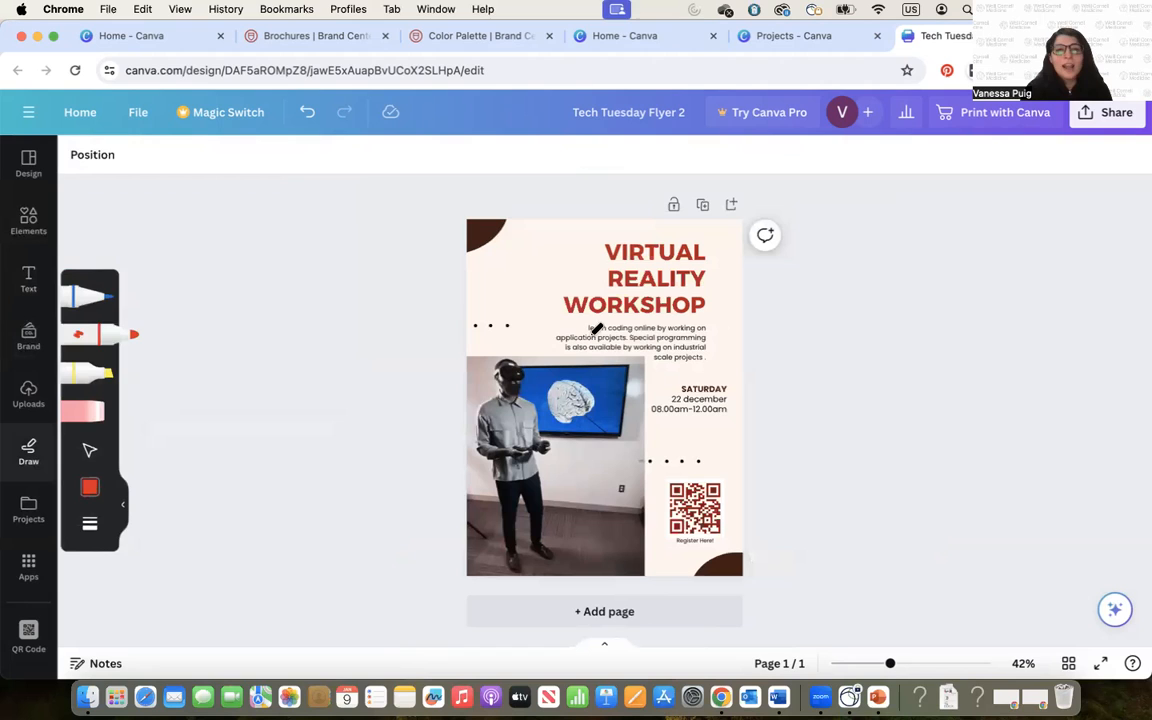
{"action": "mouse_move", "coordinate": [528, 263]}
{"action": "left_mouse_down"}
{"action": "mouse_move", "coordinate": [630, 347]}
{"action": "mouse_move", "coordinate": [492, 345]}
{"action": "mouse_move", "coordinate": [600, 290]}
{"action": "mouse_move", "coordinate": [625, 385]}
{"action": "mouse_move", "coordinate": [661, 332]}
{"action": "mouse_move", "coordinate": [445, 432]}
{"action": "mouse_move", "coordinate": [560, 280]}
{"action": "mouse_move", "coordinate": [560, 390]}
{"action": "mouse_move", "coordinate": [739, 393]}
{"action": "left_mouse_up"}
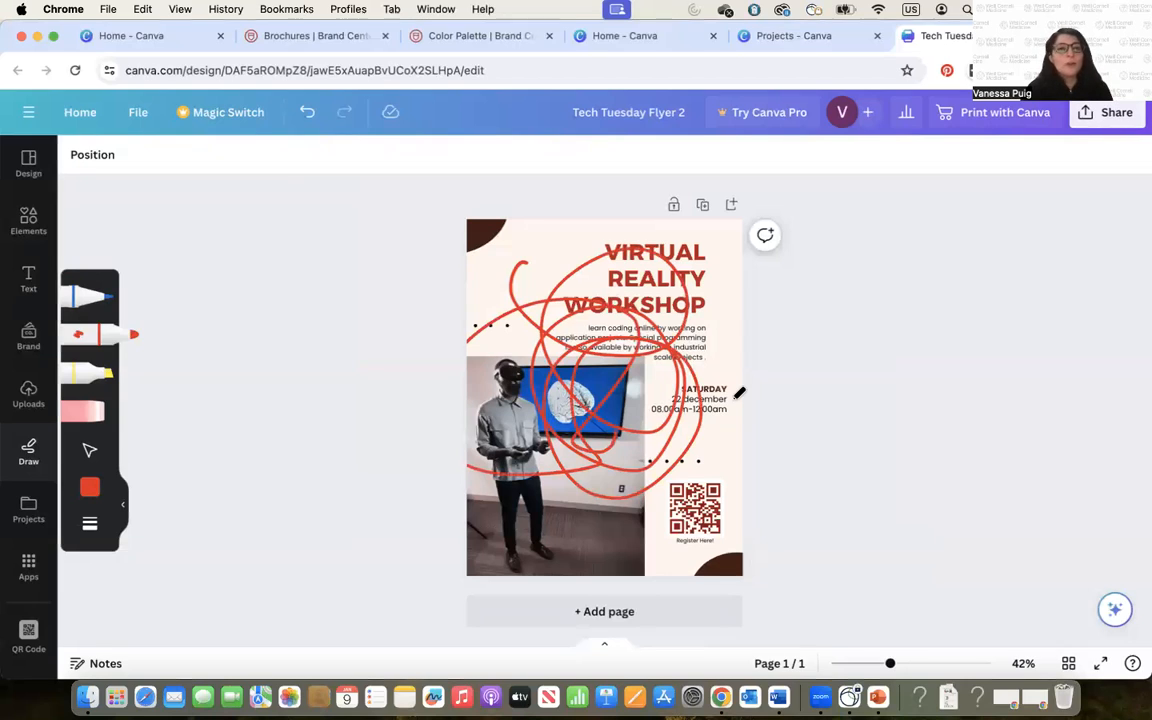
{"action": "left_click", "coordinate": [307, 118]}
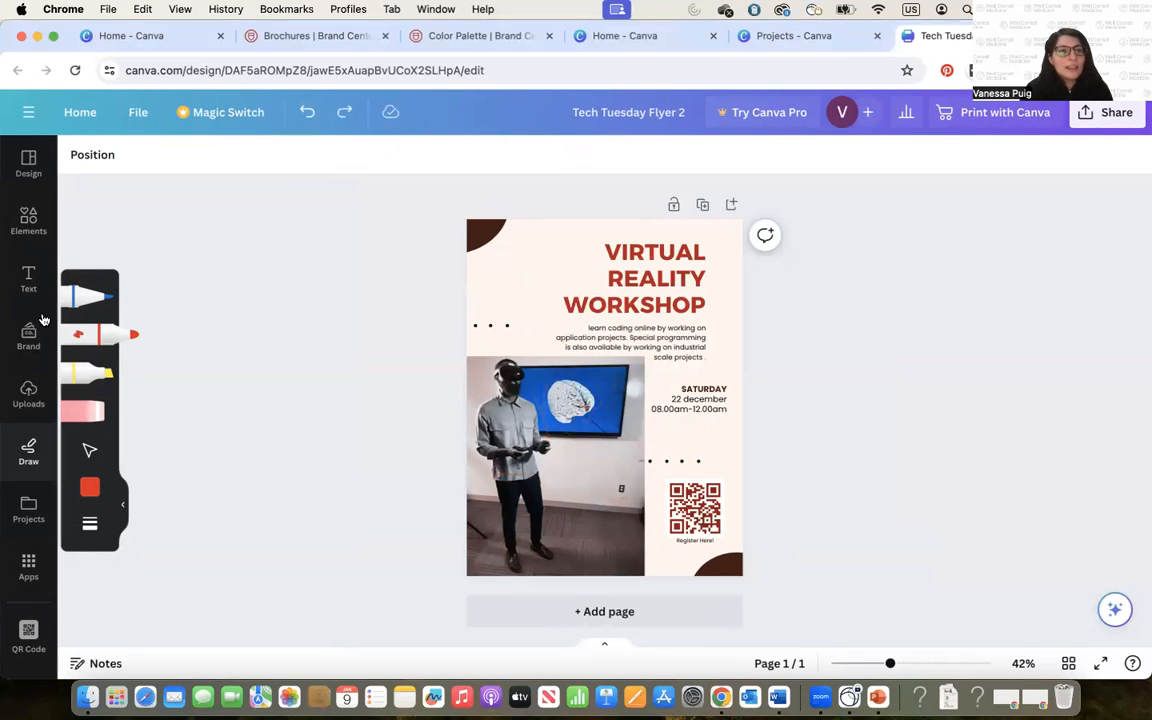
{"action": "left_click", "coordinate": [28, 268]}
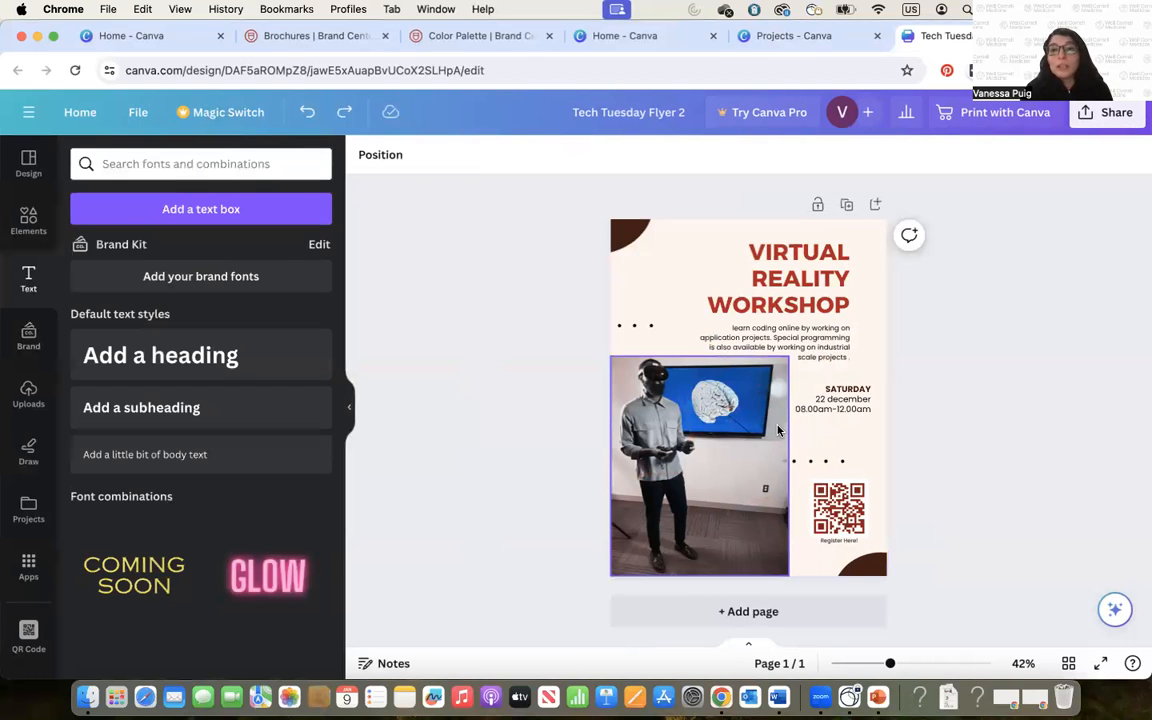
Step: Lock the flyer page against editing and unlock it again
{"action": "left_click", "coordinate": [818, 208]}
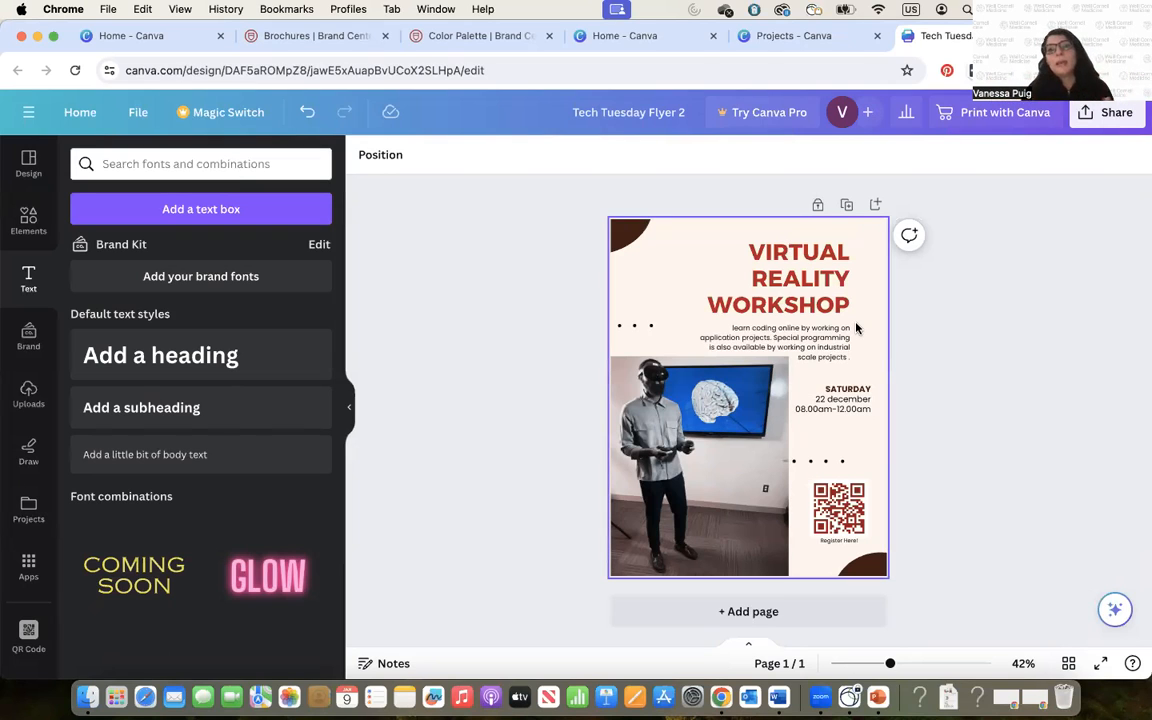
{"action": "left_click", "coordinate": [817, 210]}
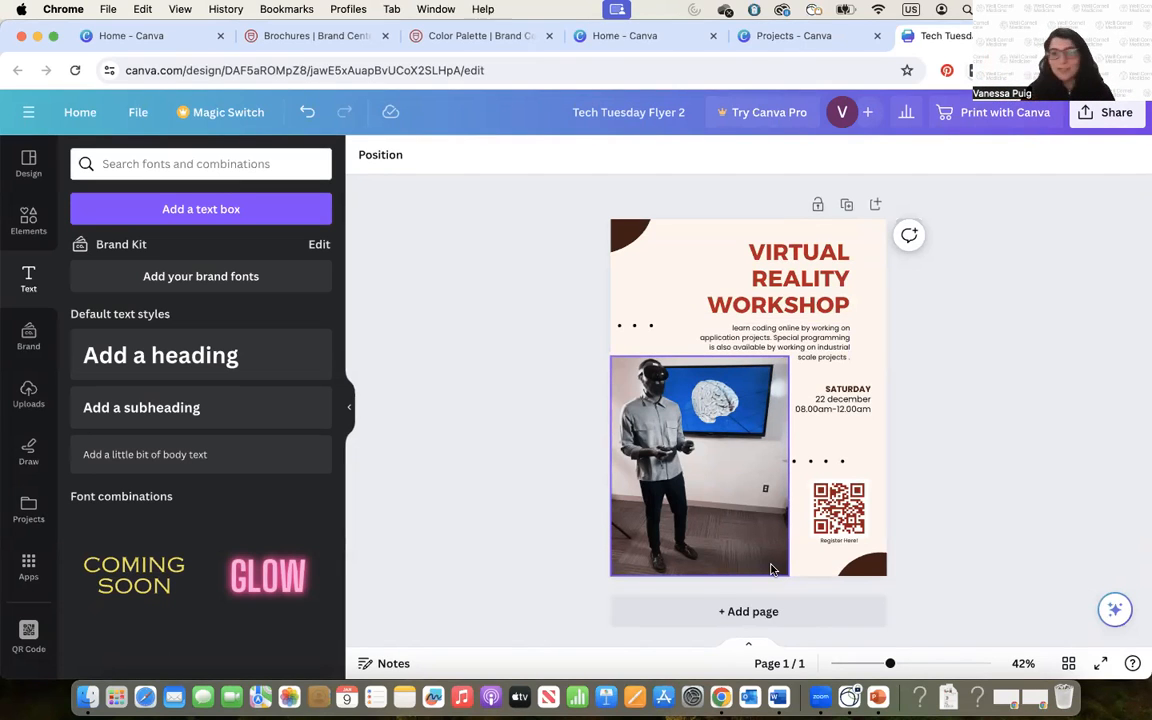
Step: Duplicate the flyer page, compare the copy with the original, and delete the copy
{"action": "left_click", "coordinate": [847, 207]}
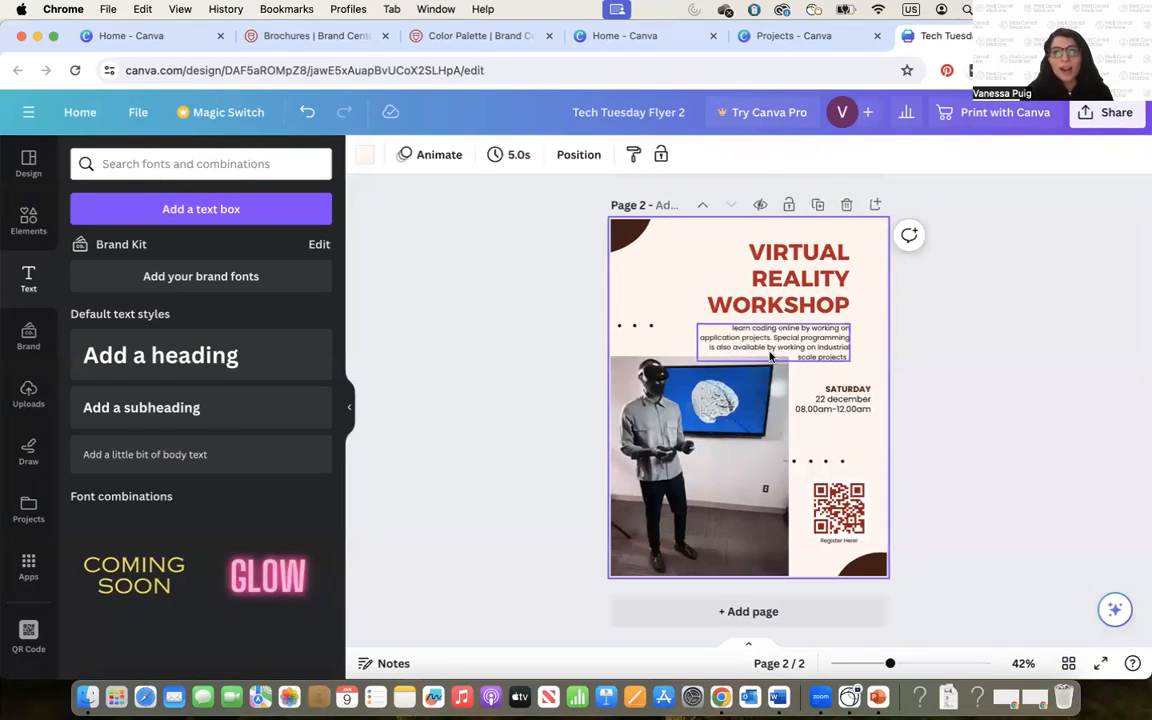
{"action": "scroll", "coordinate": [770, 370], "scroll_direction": "up", "scroll_amount": 2}
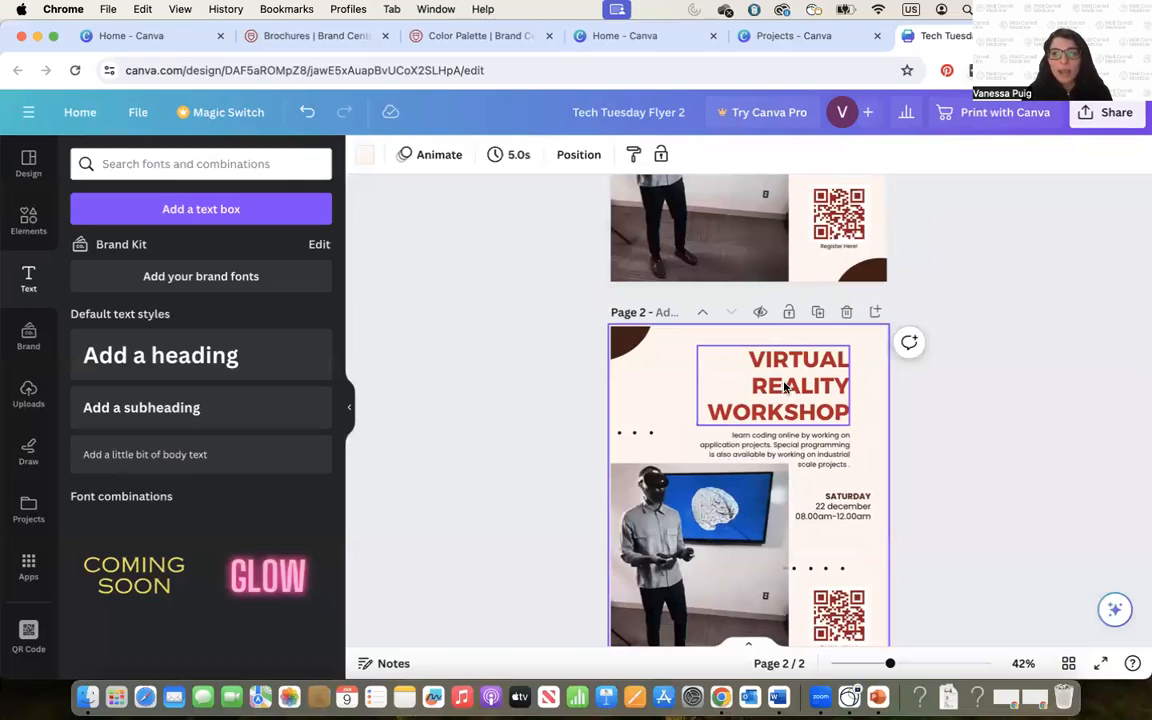
{"action": "scroll", "coordinate": [785, 388], "scroll_direction": "up", "scroll_amount": 4}
{"action": "scroll", "coordinate": [790, 375], "scroll_direction": "down", "scroll_amount": 6}
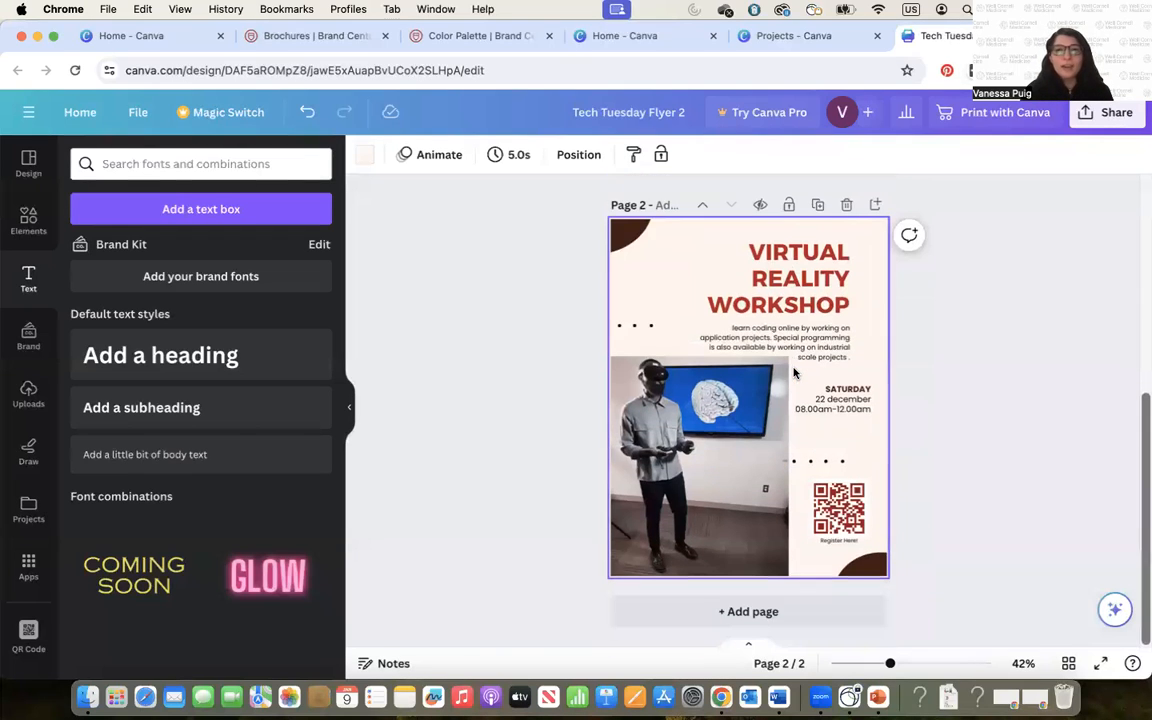
{"action": "left_click", "coordinate": [846, 206]}
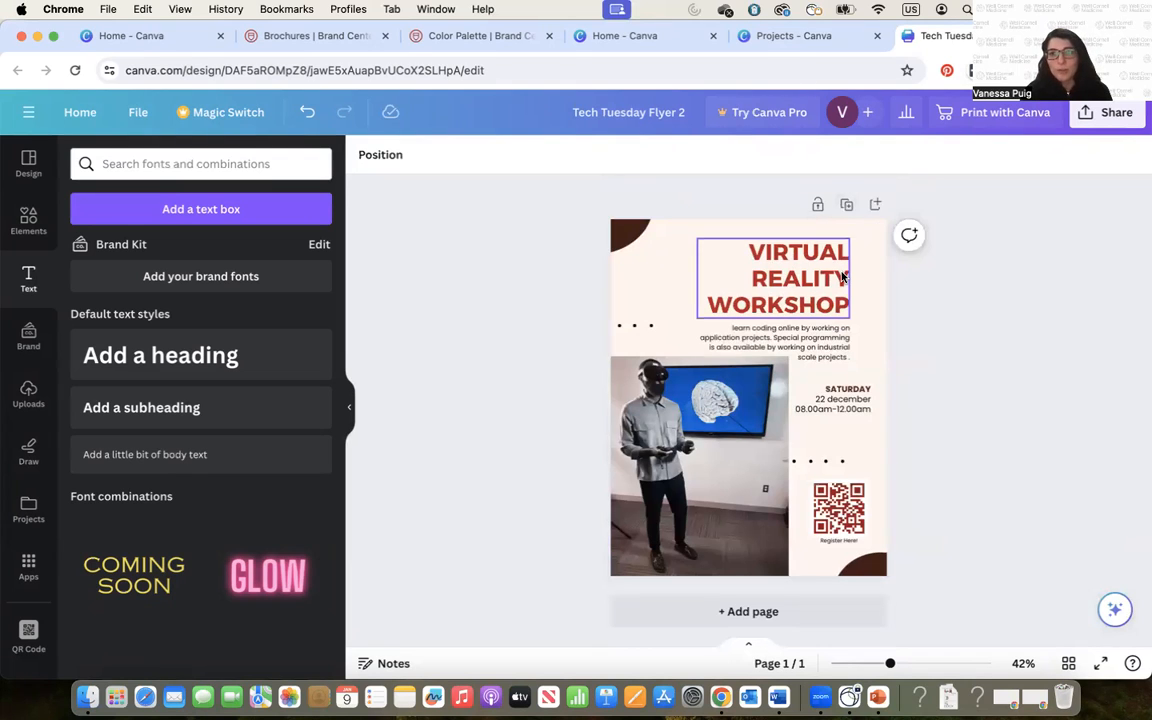
Step: Add a blank page after the flyer page and delete it again
{"action": "left_click", "coordinate": [877, 207]}
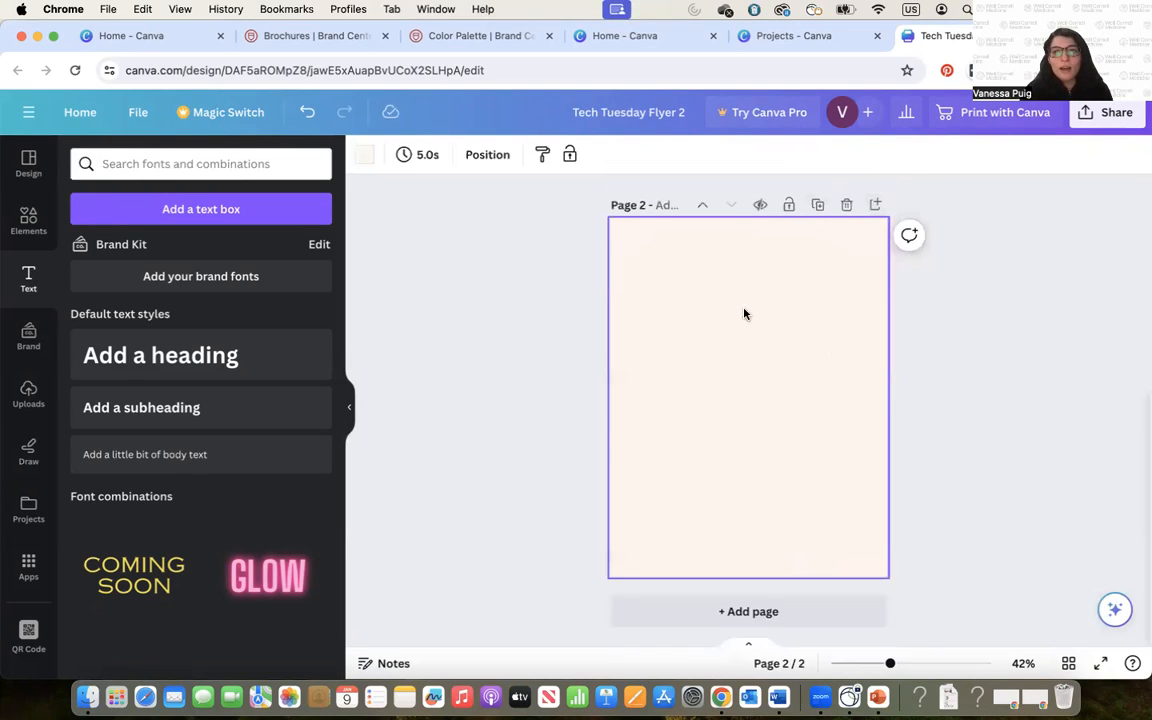
{"action": "scroll", "coordinate": [730, 383], "scroll_direction": "up", "scroll_amount": 1}
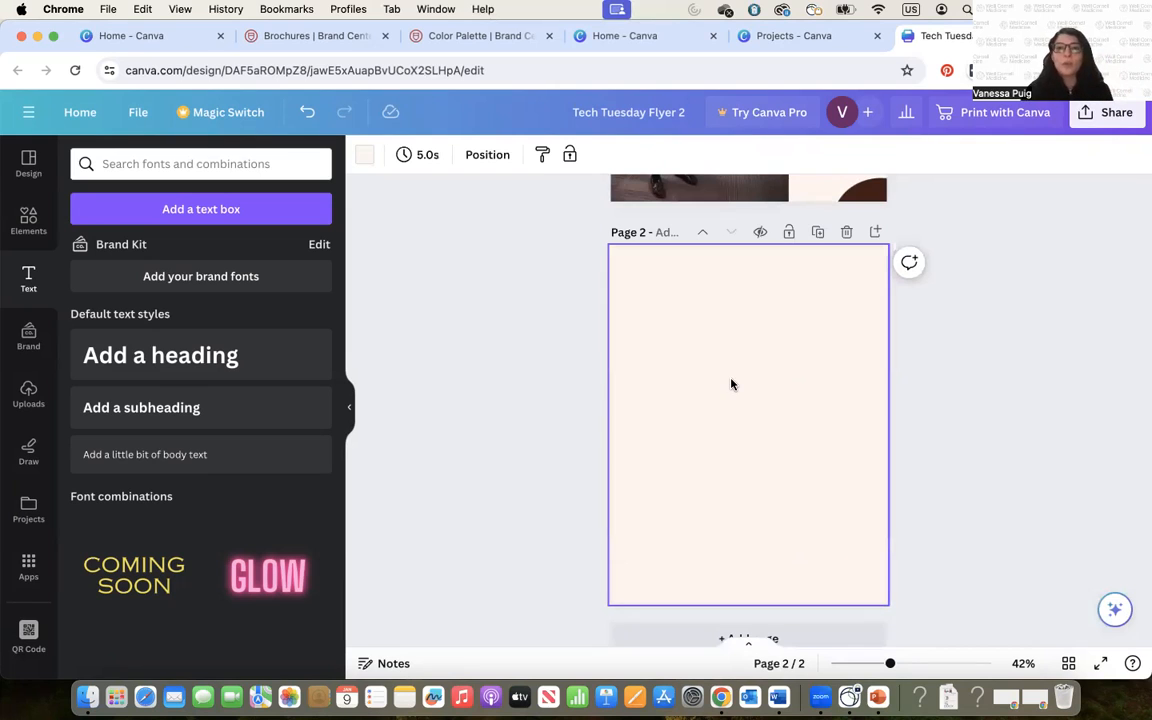
{"action": "left_click", "coordinate": [846, 233]}
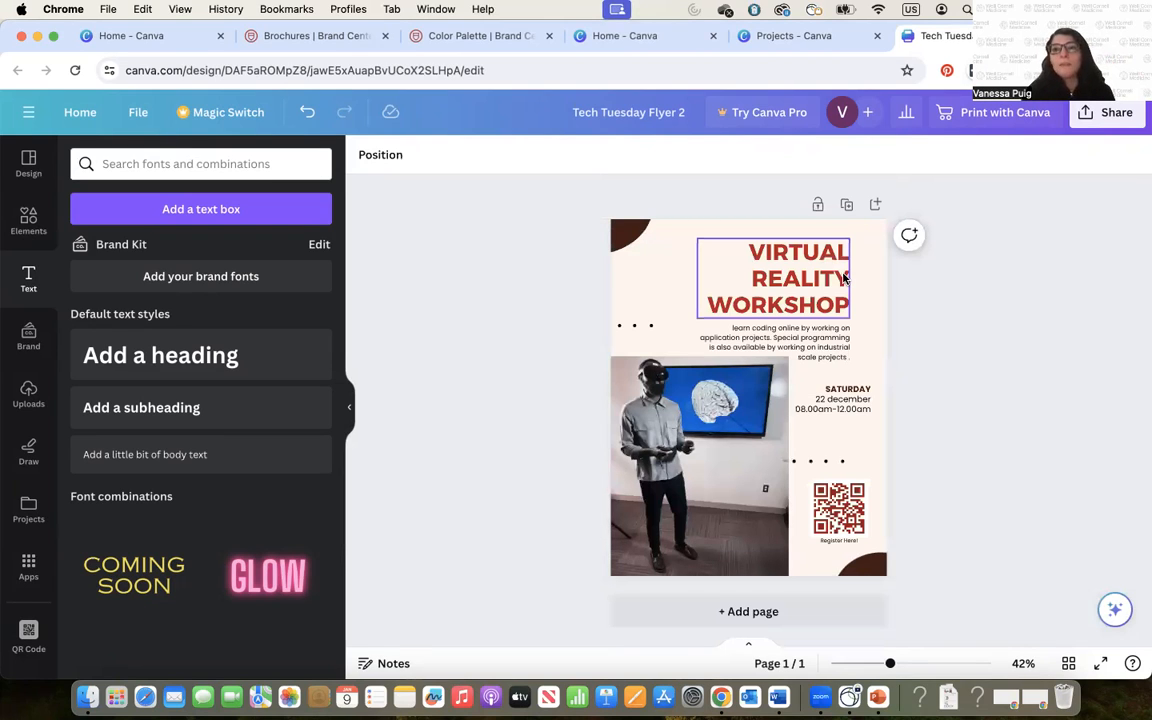
Step: Set the design's collaboration link to "Anyone with the link" with "Can edit" permission and copy the link
{"action": "left_click", "coordinate": [1094, 119]}
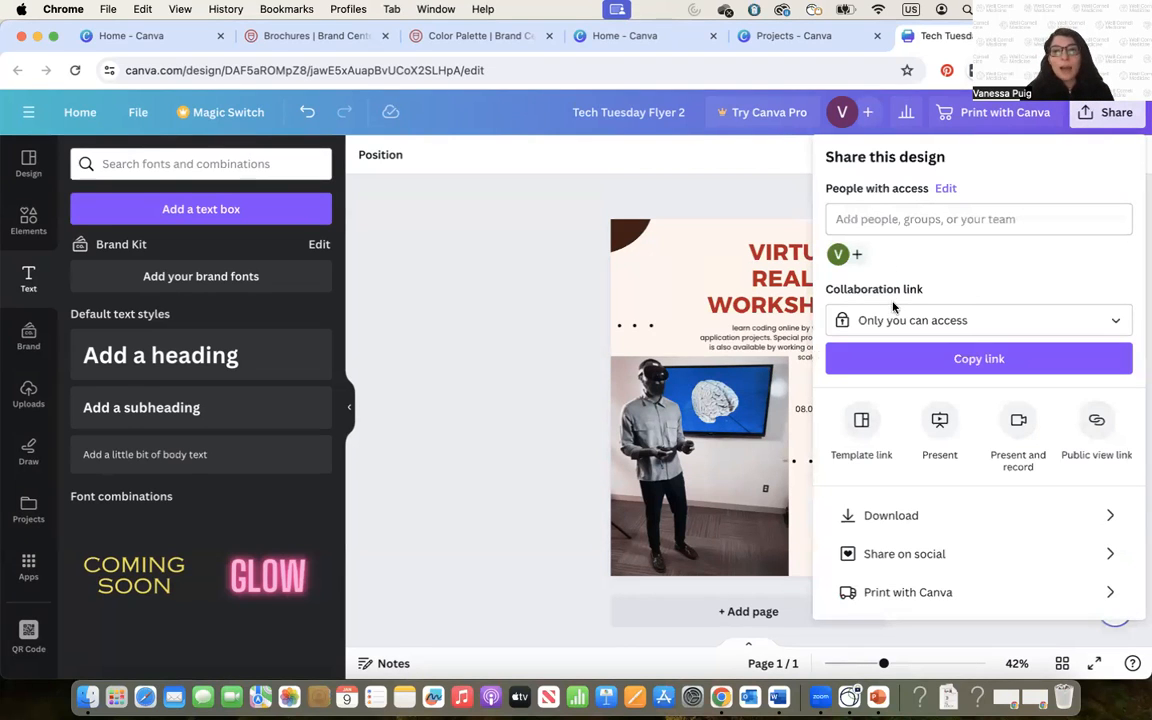
{"action": "left_click", "coordinate": [1117, 323]}
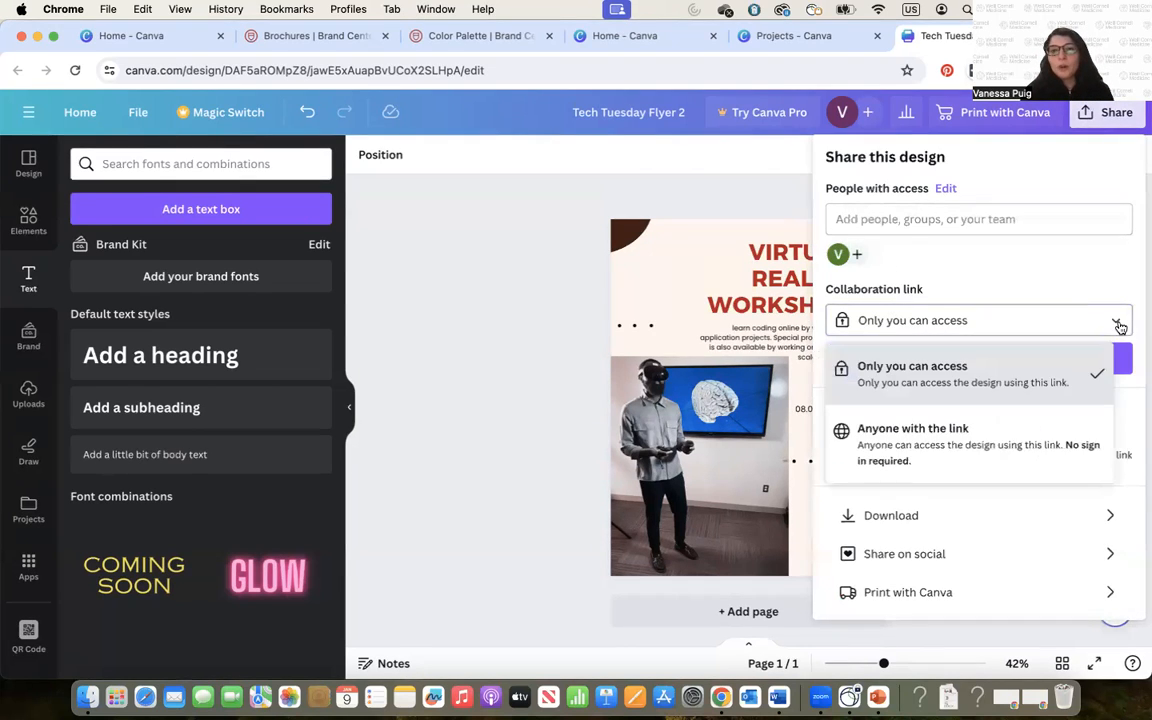
{"action": "left_click", "coordinate": [1020, 445]}
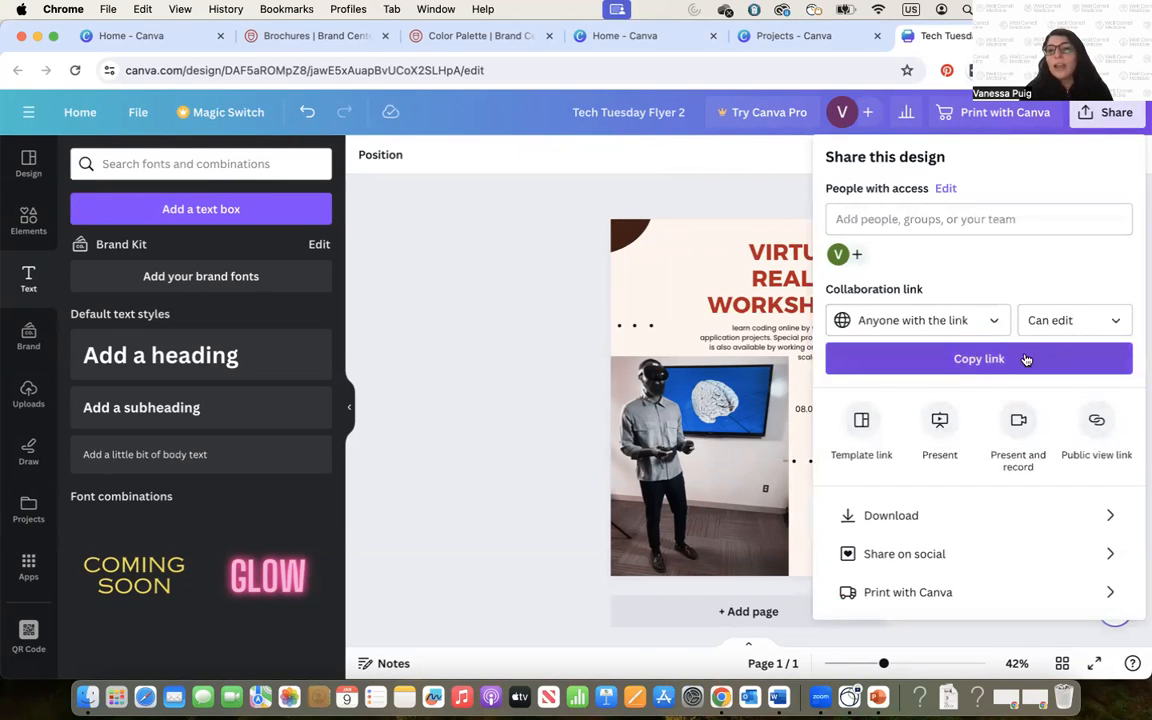
{"action": "left_click", "coordinate": [1048, 327]}
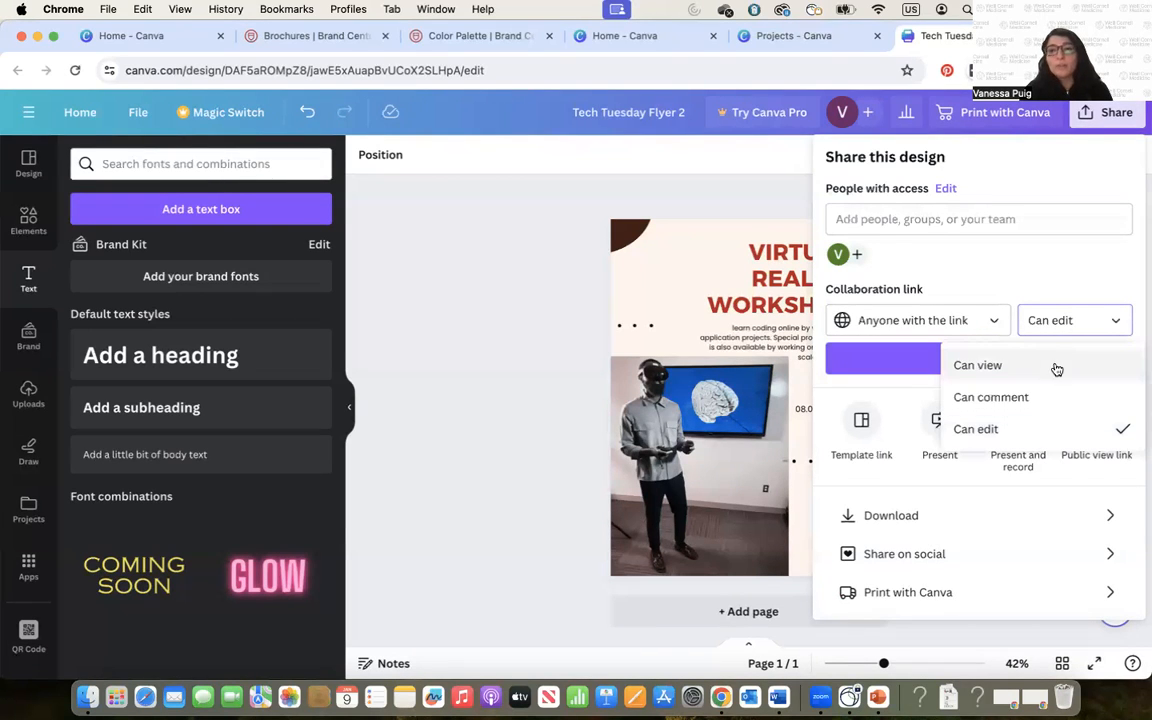
{"action": "left_click", "coordinate": [1050, 430]}
{"action": "left_click", "coordinate": [992, 360]}
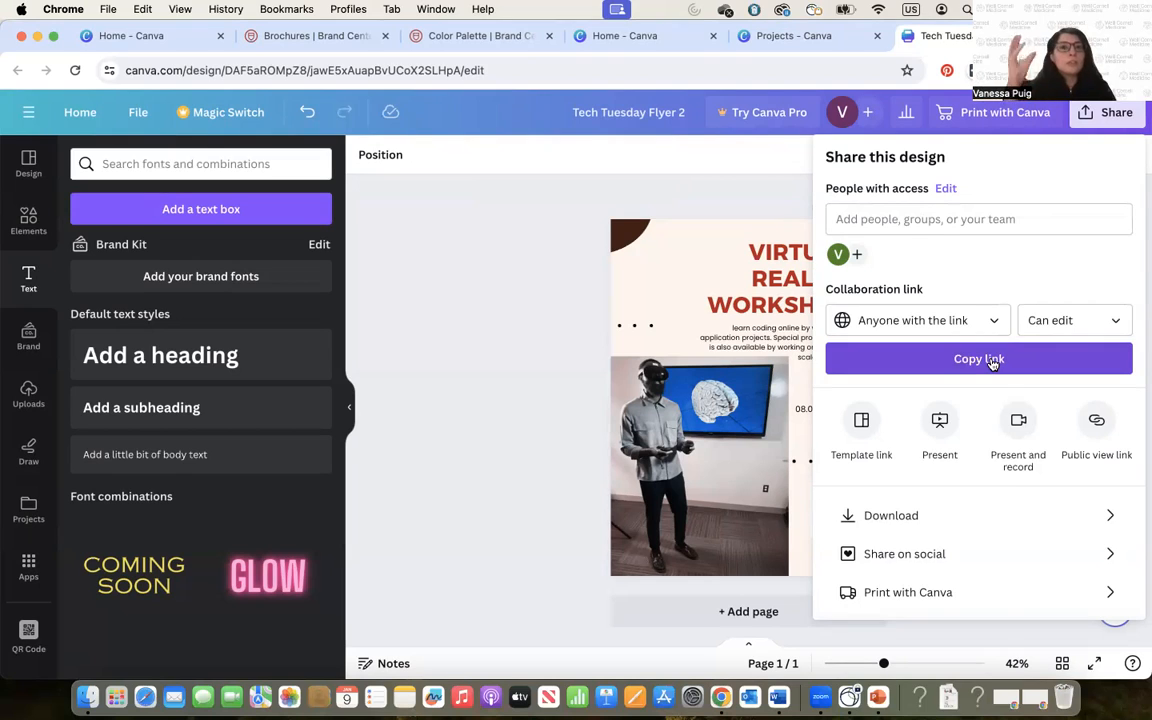
Step: Post the comment "Looks good!" on the flyer page and mark it as resolved
{"action": "left_click", "coordinate": [490, 336]}
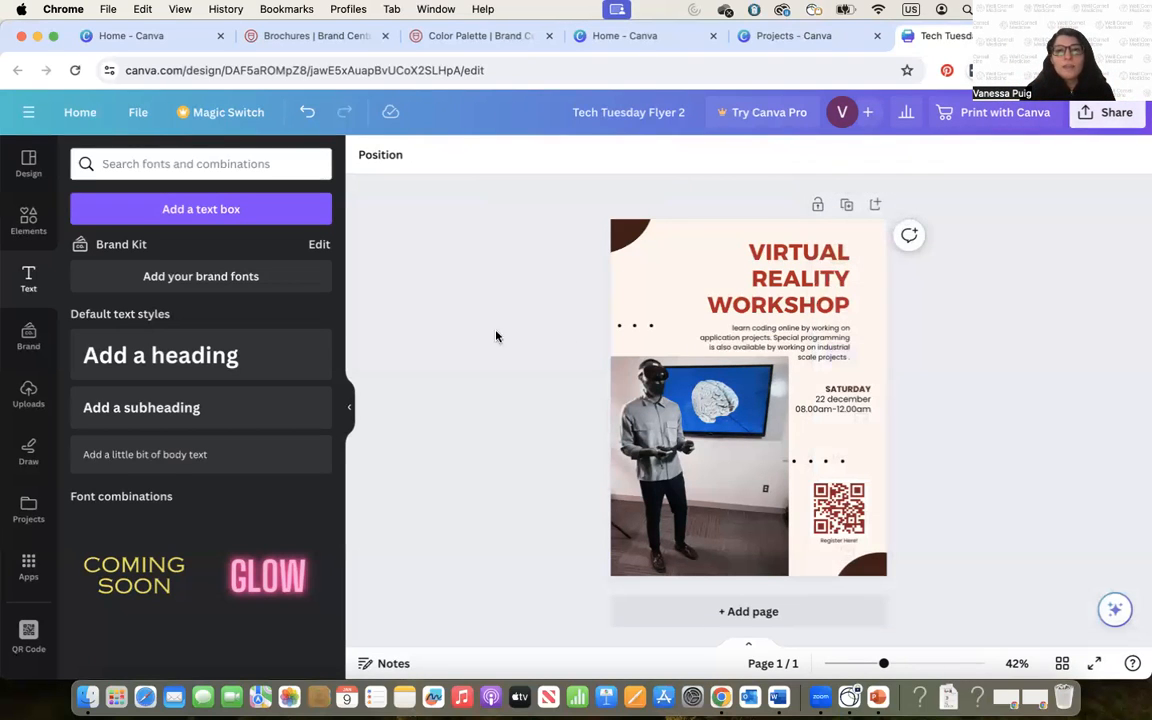
{"action": "left_click", "coordinate": [910, 238]}
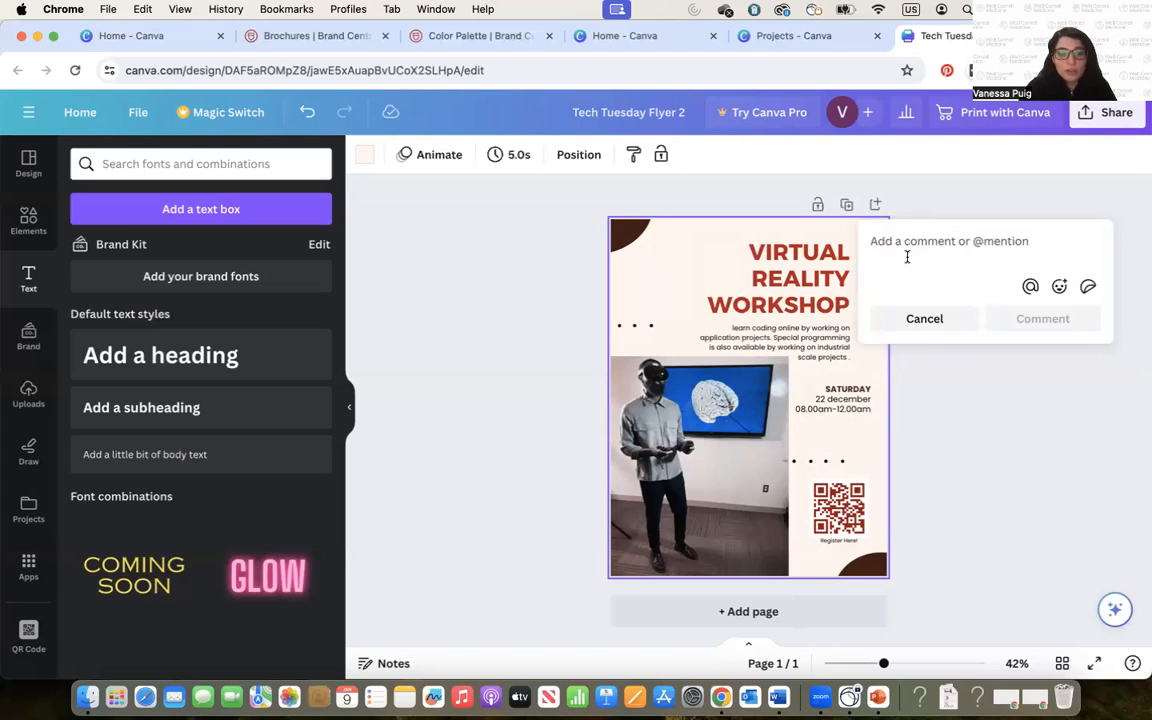
{"action": "type", "text": "Looks good!"}
{"action": "left_click", "coordinate": [1048, 319]}
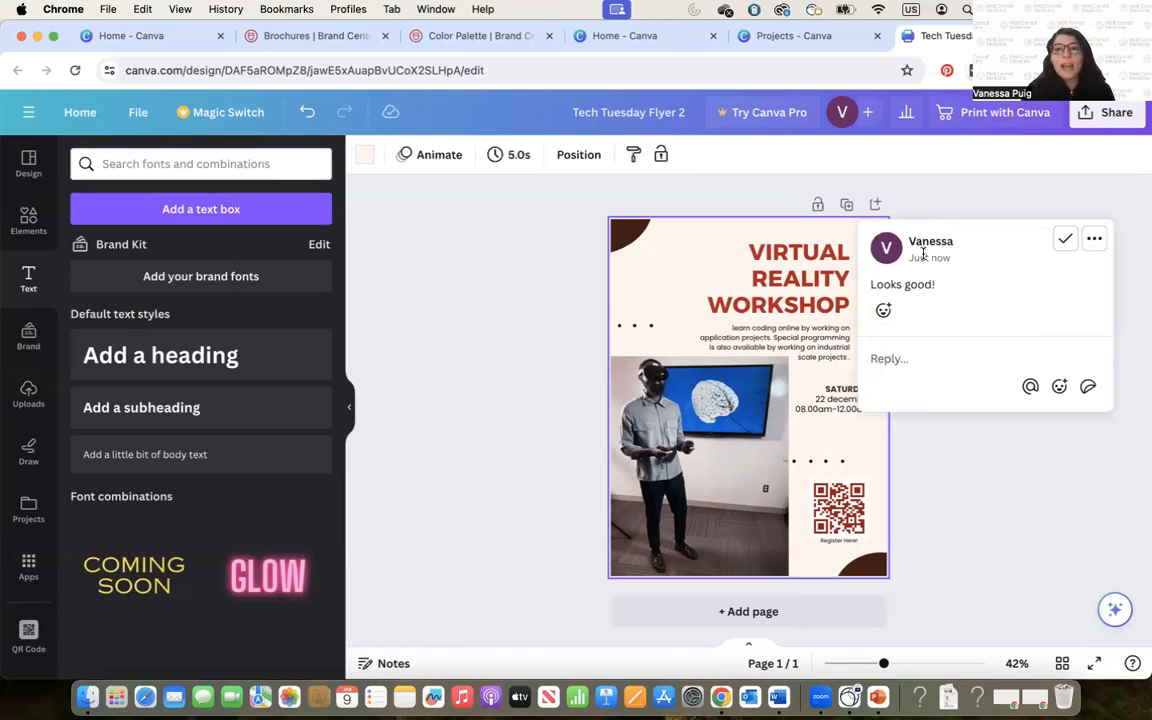
{"action": "left_click", "coordinate": [886, 358]}
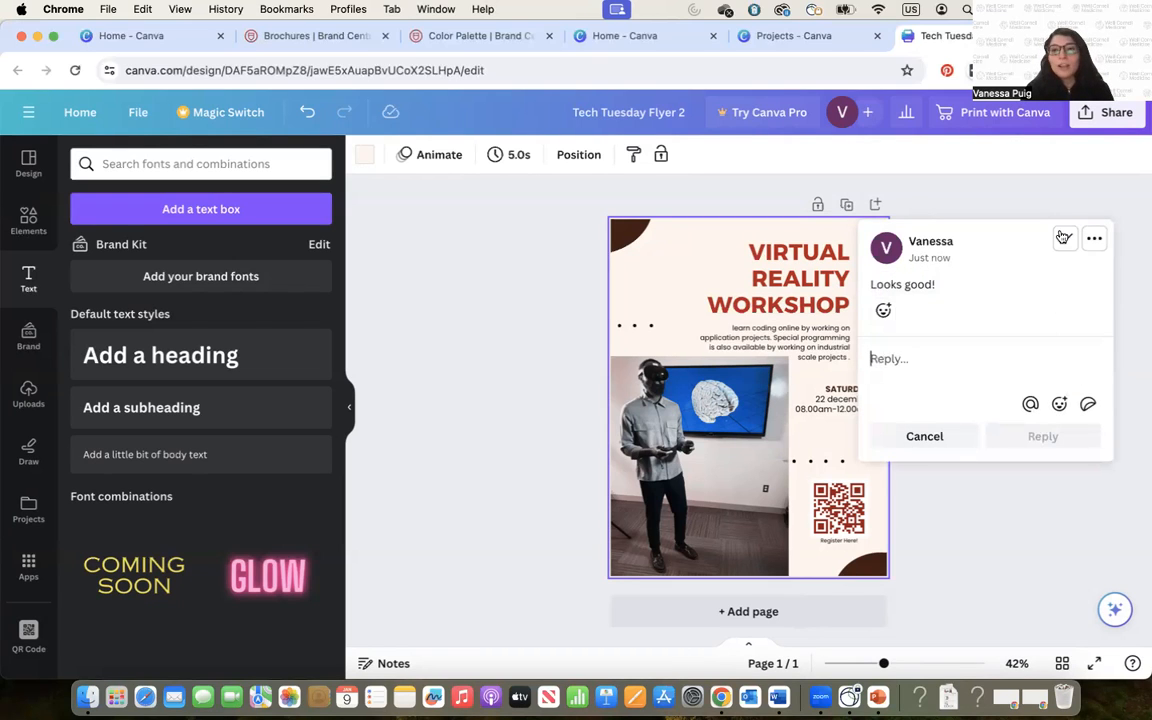
{"action": "left_click", "coordinate": [1063, 239]}
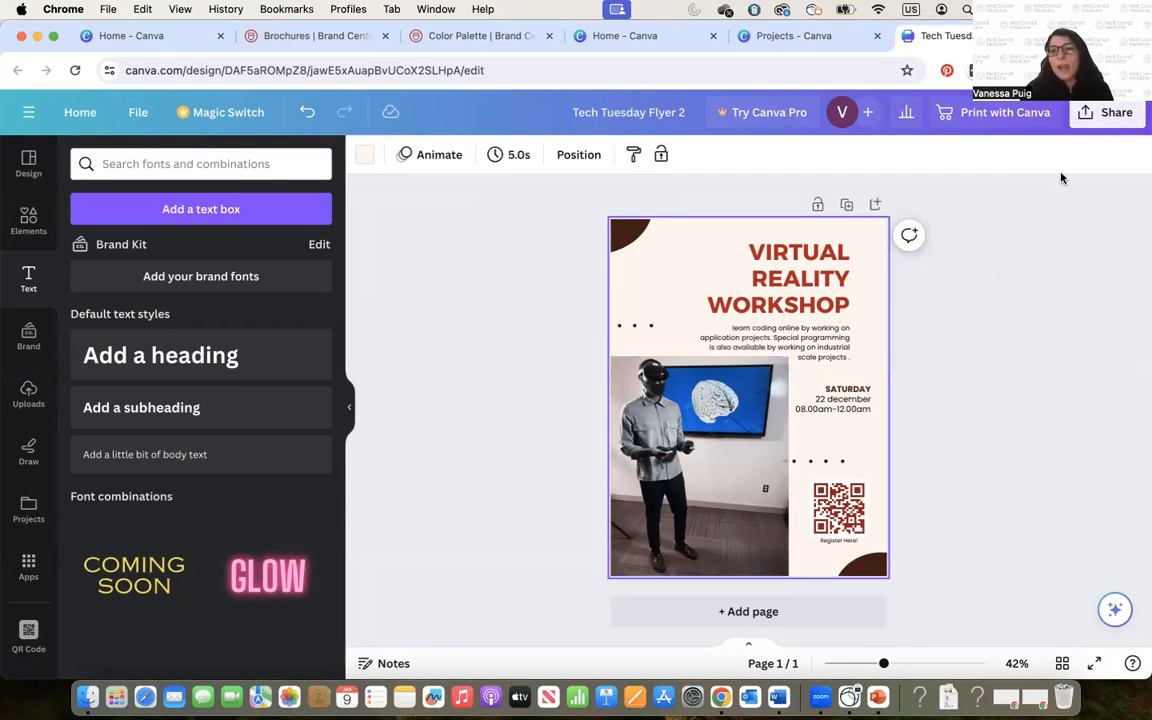
Step: Open the flyer's download settings and set the file type to PDF Print
{"action": "left_click", "coordinate": [1108, 116]}
{"action": "scroll", "coordinate": [933, 445], "scroll_direction": "down", "scroll_amount": 2}
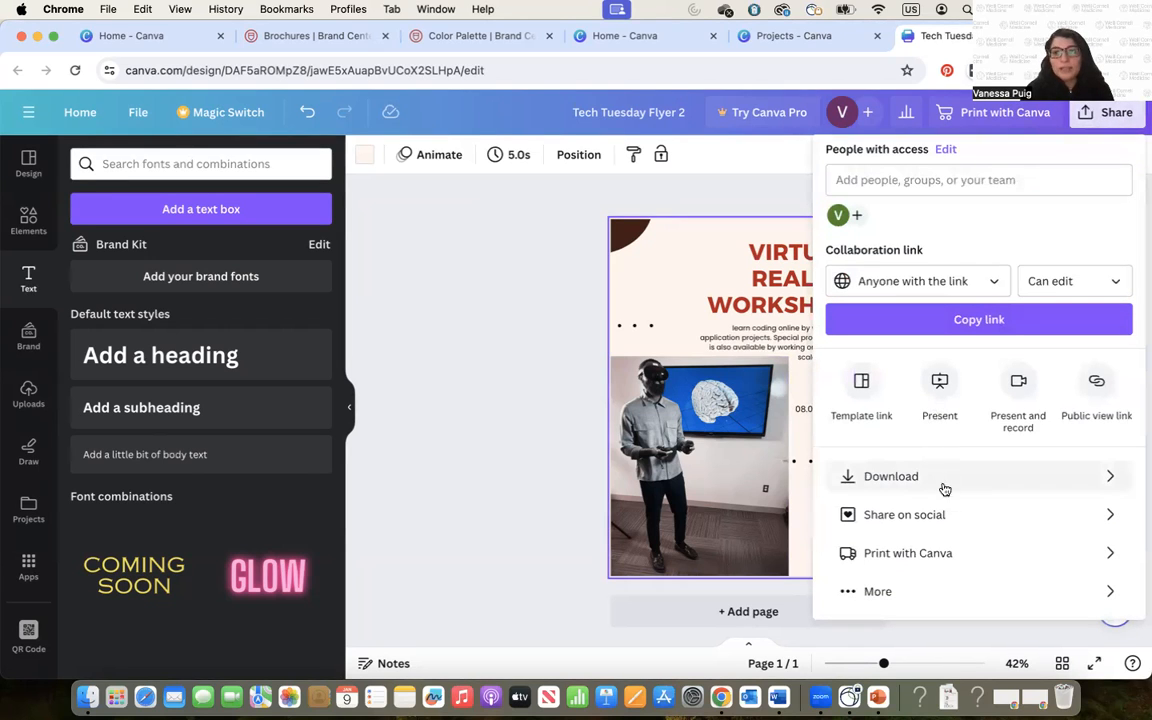
{"action": "left_click", "coordinate": [924, 478]}
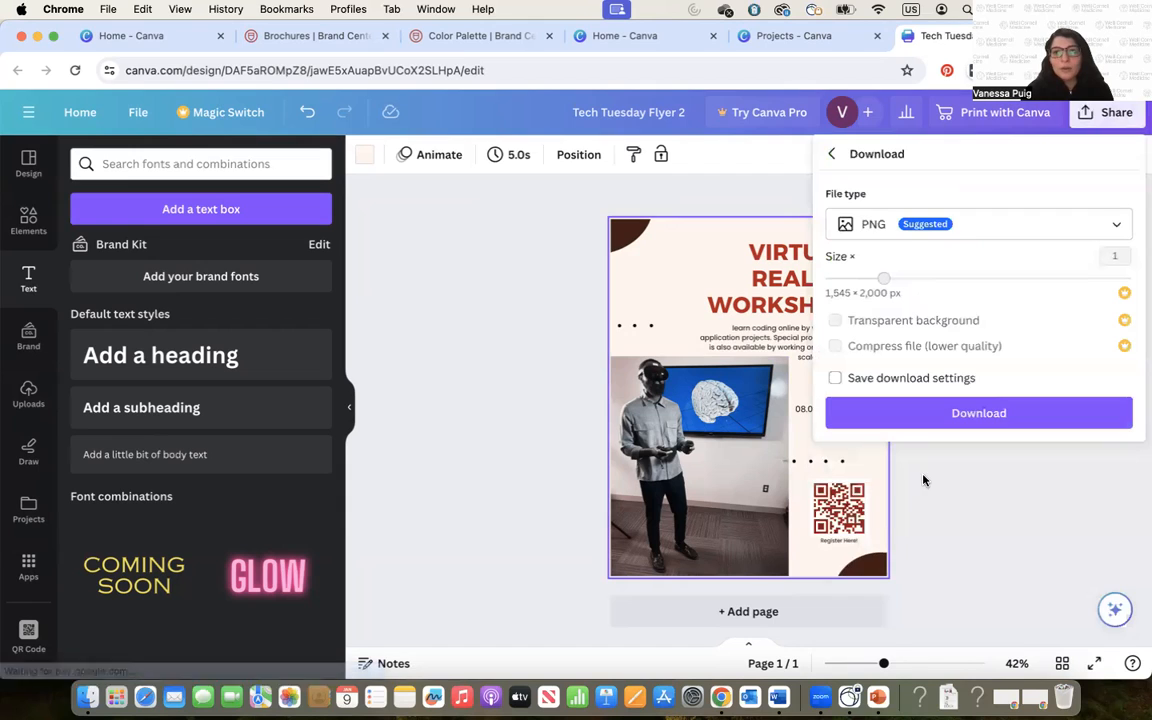
{"action": "left_click", "coordinate": [1117, 226]}
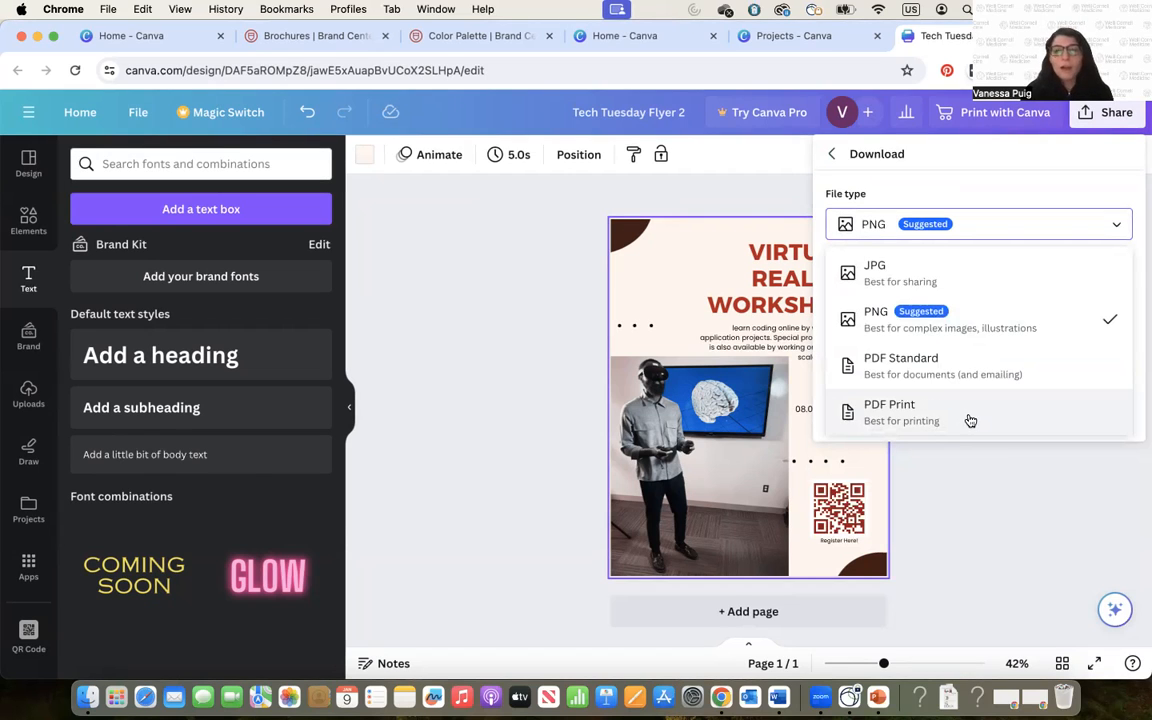
{"action": "left_click", "coordinate": [970, 420]}
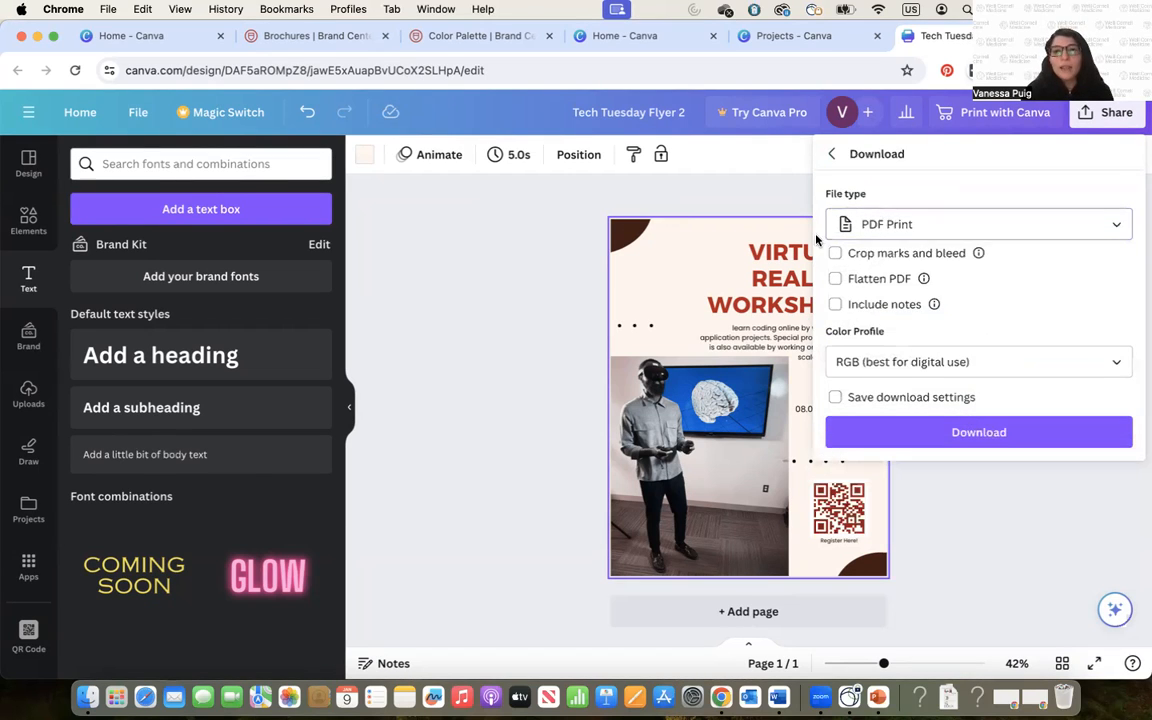
Step: Enable Flatten PDF, keep the RGB (best for digital use) color profile, and download the flyer
{"action": "left_click", "coordinate": [836, 253]}
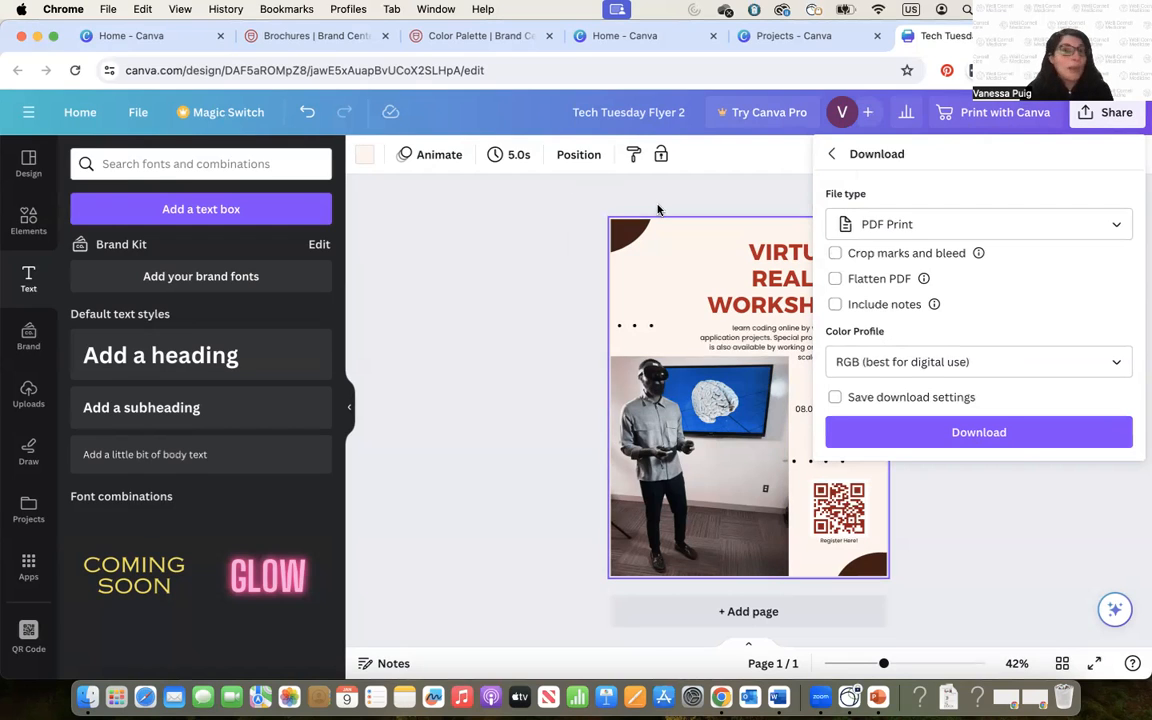
{"action": "left_click", "coordinate": [843, 280]}
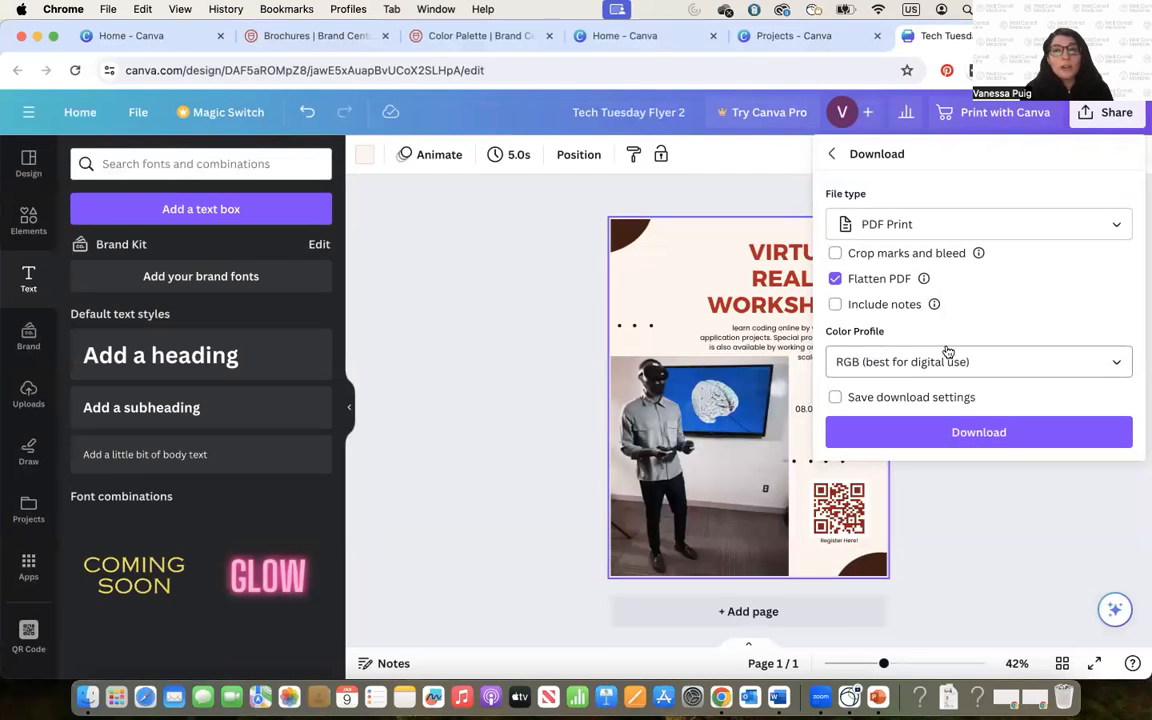
{"action": "left_click", "coordinate": [1119, 367]}
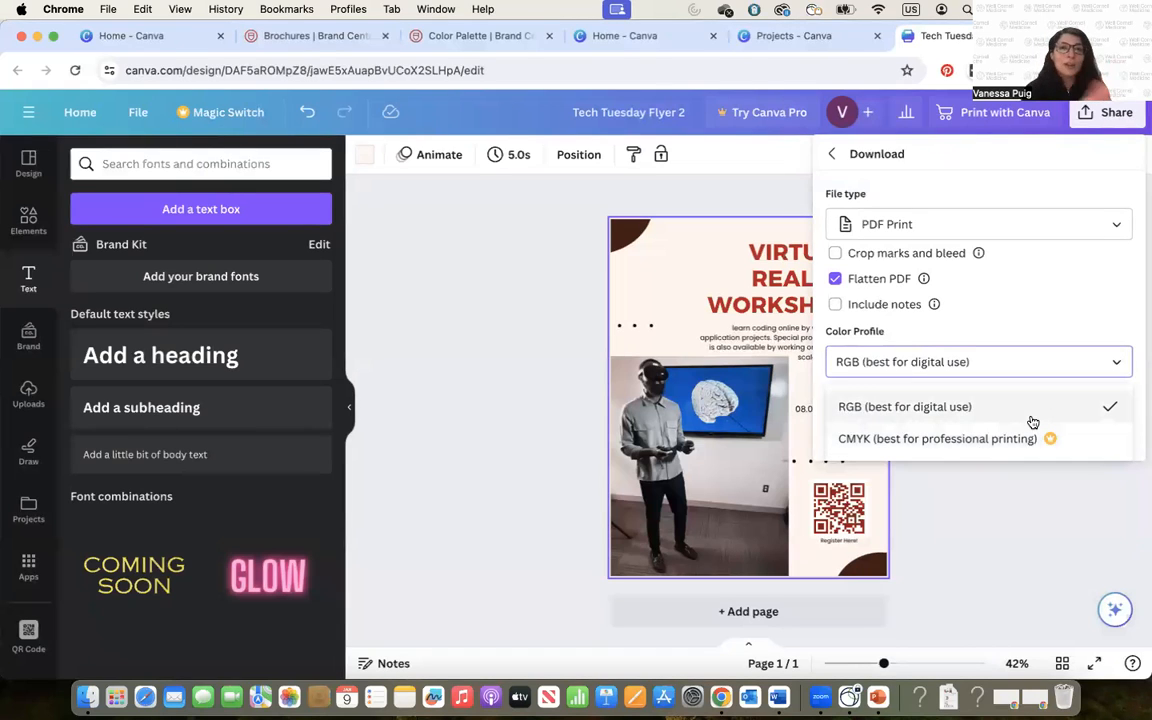
{"action": "left_click", "coordinate": [931, 409]}
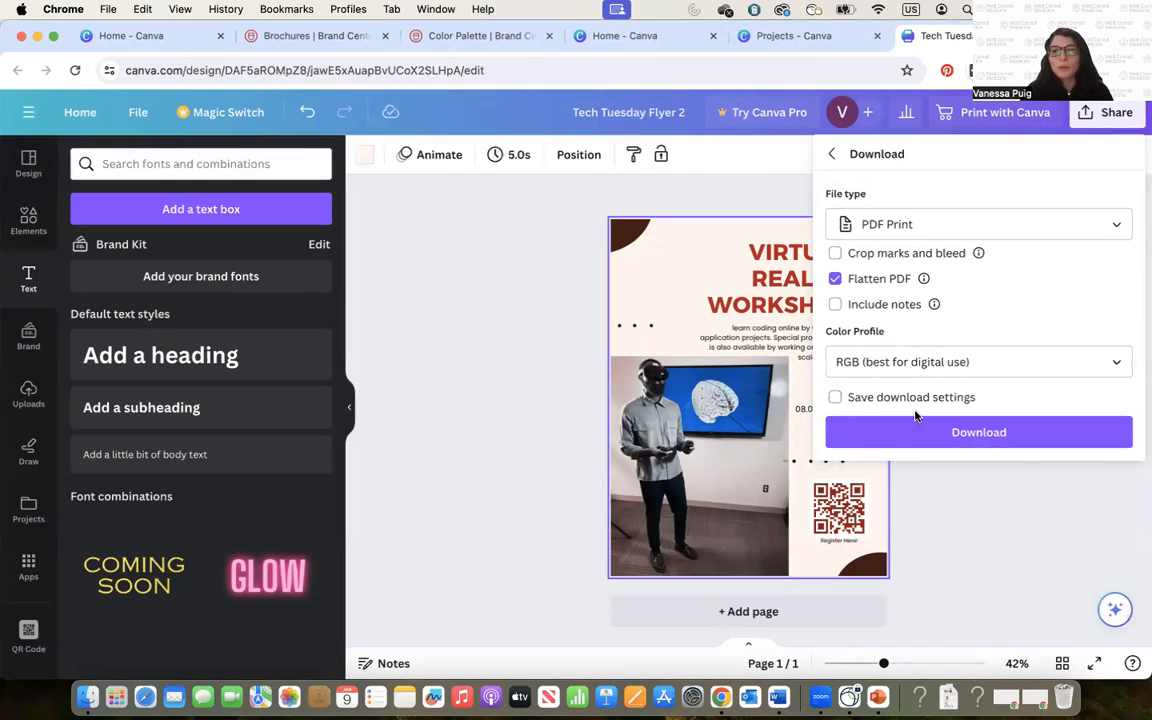
{"action": "left_click", "coordinate": [969, 436]}
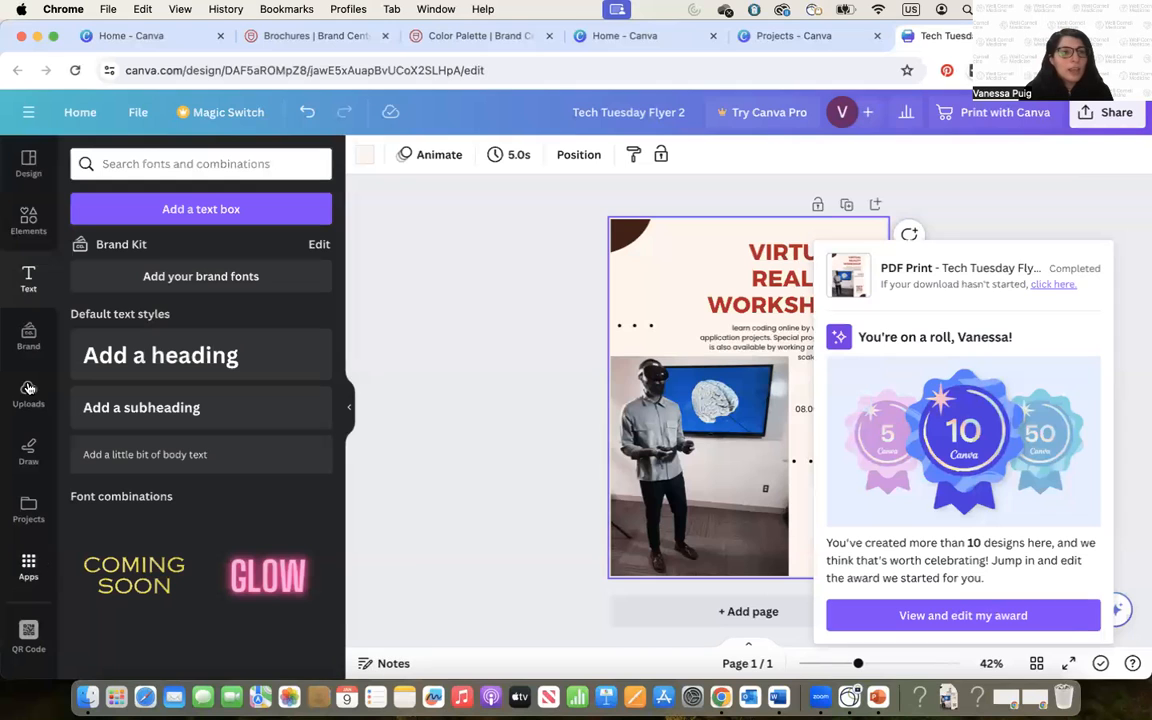
Step: Look through all projects and view the deleted designs in the trash
{"action": "left_click", "coordinate": [83, 118]}
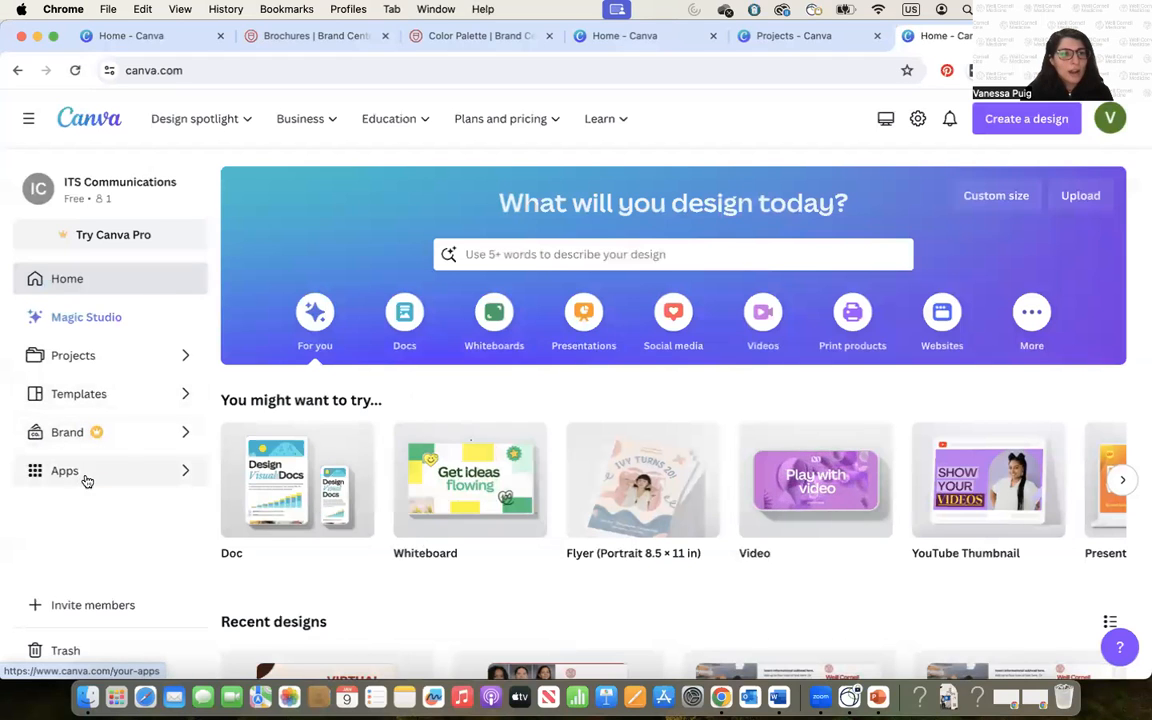
{"action": "scroll", "coordinate": [388, 528], "scroll_direction": "down", "scroll_amount": 1}
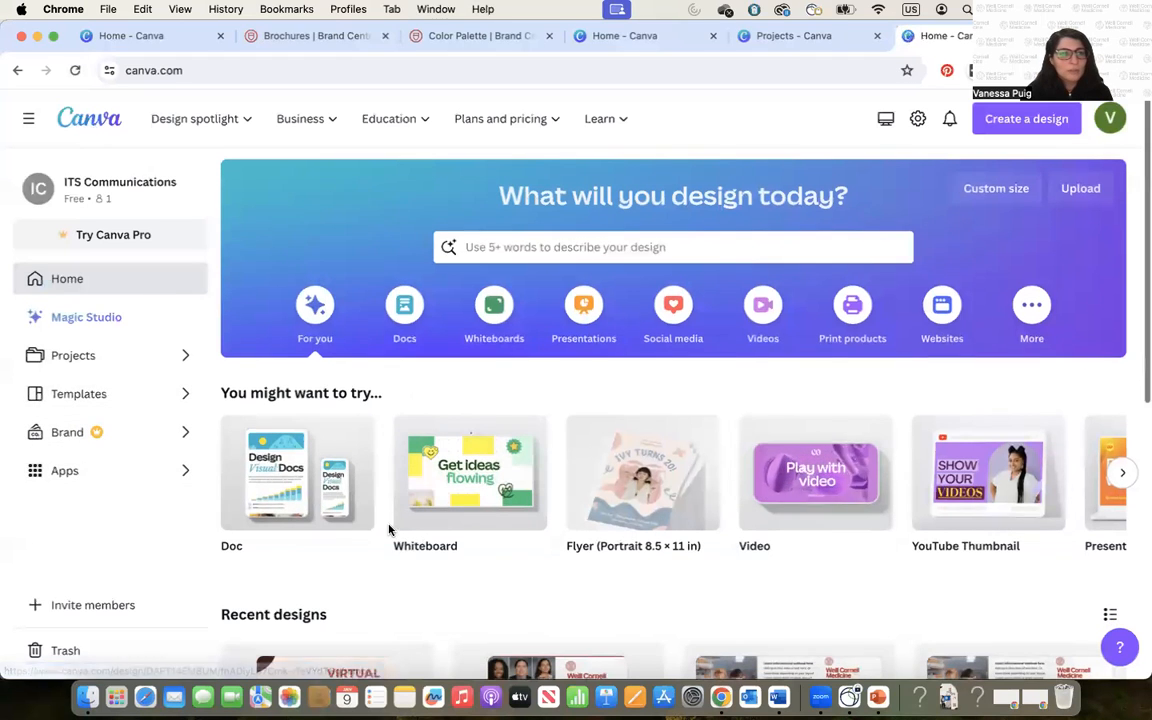
{"action": "left_click", "coordinate": [113, 357]}
{"action": "scroll", "coordinate": [361, 456], "scroll_direction": "down", "scroll_amount": 10}
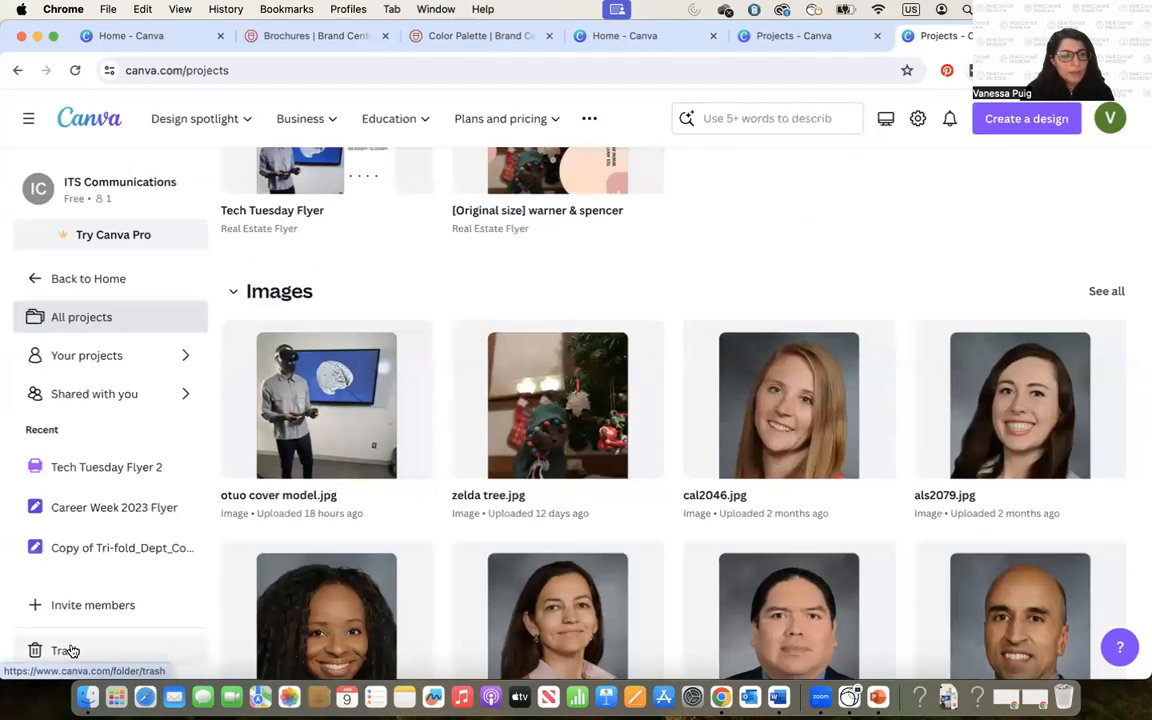
{"action": "left_click", "coordinate": [68, 651]}
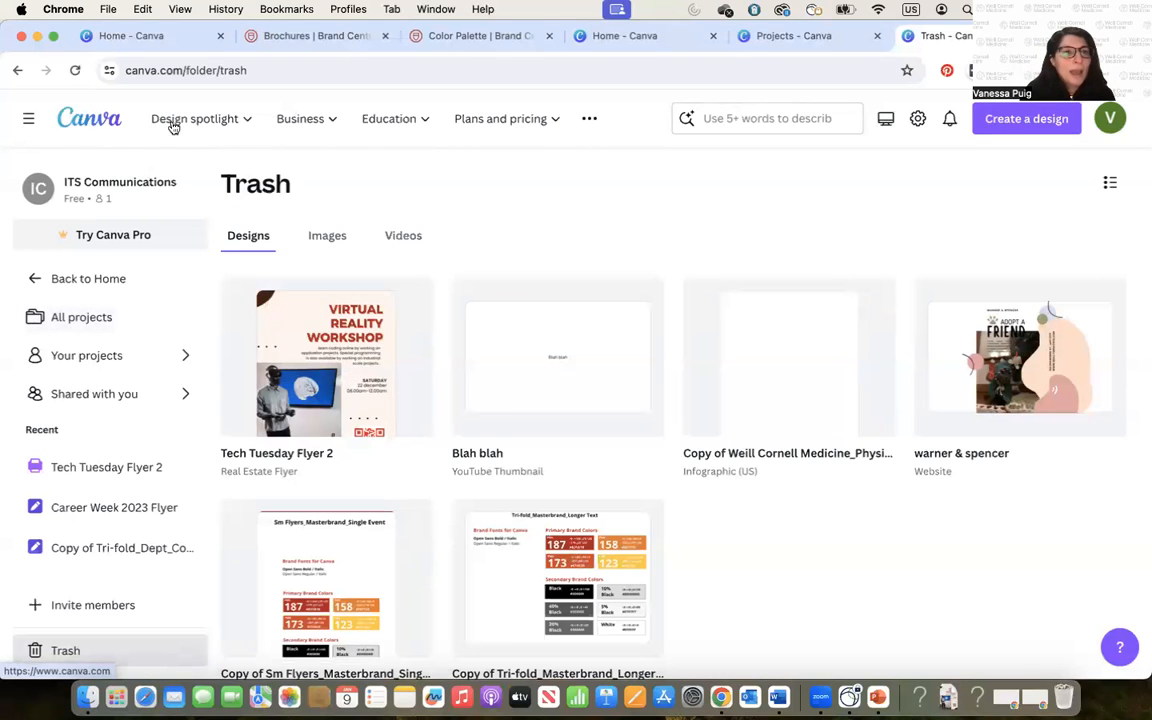
Step: Create a blank Flyer (Portrait 8.5 × 11 in) design and examine the color and language filters for its templates
{"action": "left_click", "coordinate": [1007, 120]}
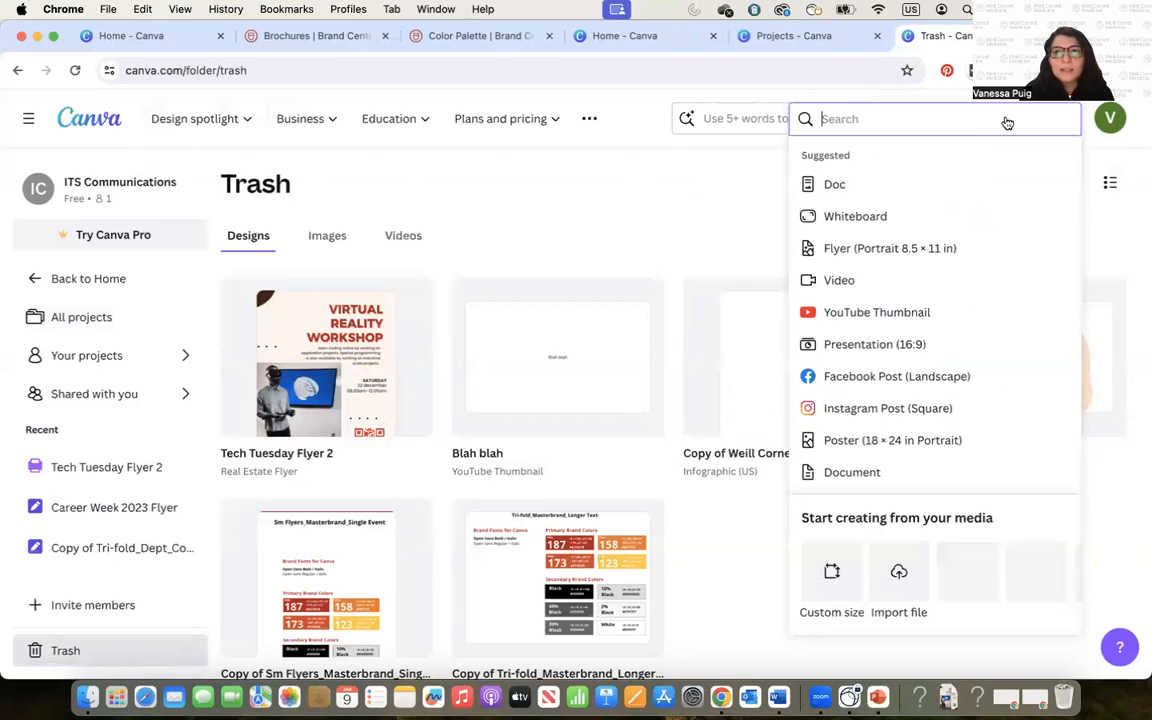
{"action": "left_click", "coordinate": [845, 250]}
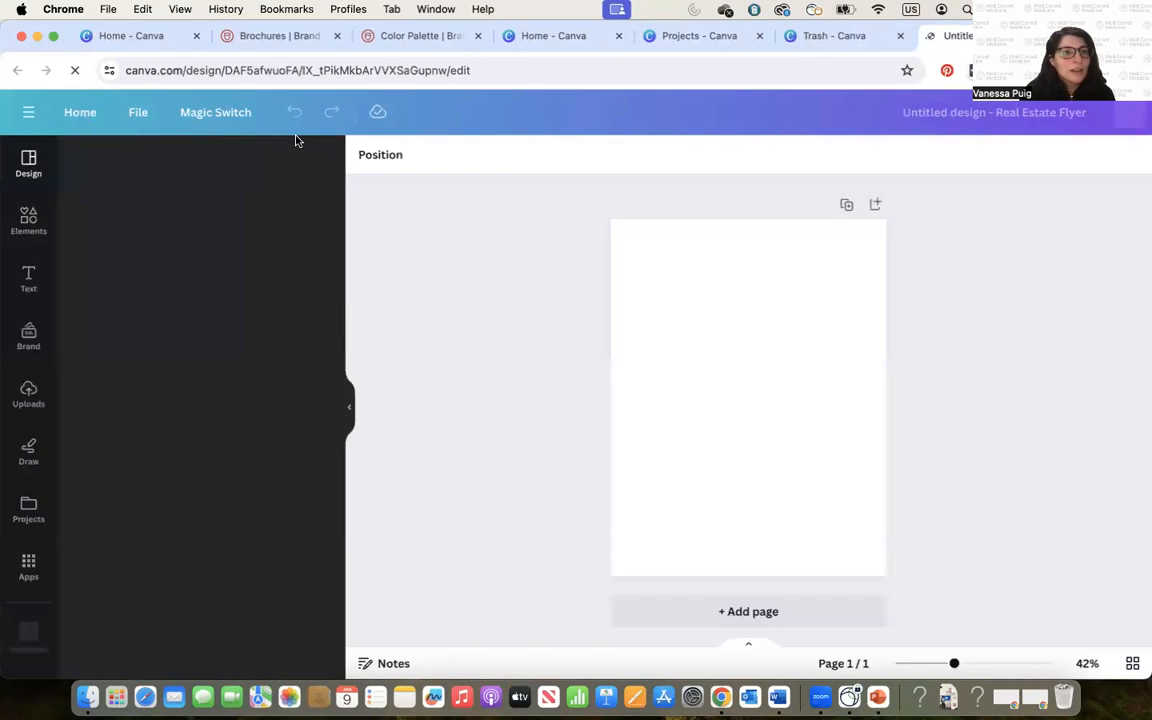
{"action": "left_click", "coordinate": [315, 164]}
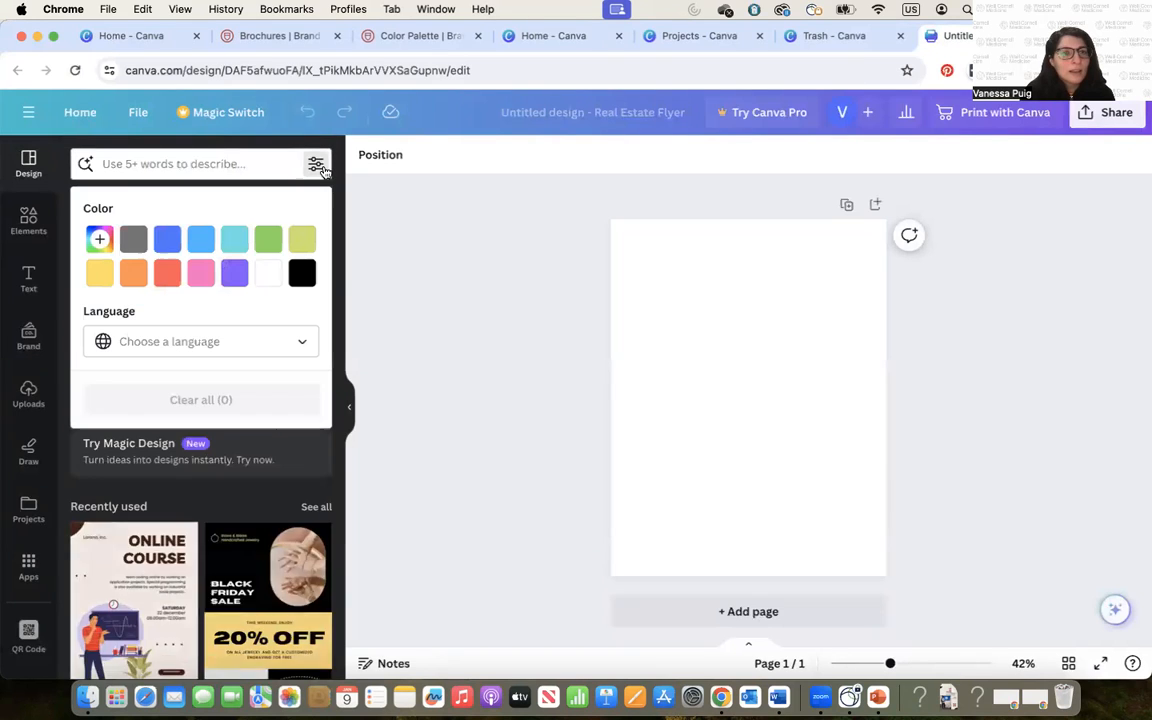
{"action": "left_click", "coordinate": [272, 354]}
{"action": "scroll", "coordinate": [239, 442], "scroll_direction": "down", "scroll_amount": 5}
{"action": "scroll", "coordinate": [239, 442], "scroll_direction": "up", "scroll_amount": 5}
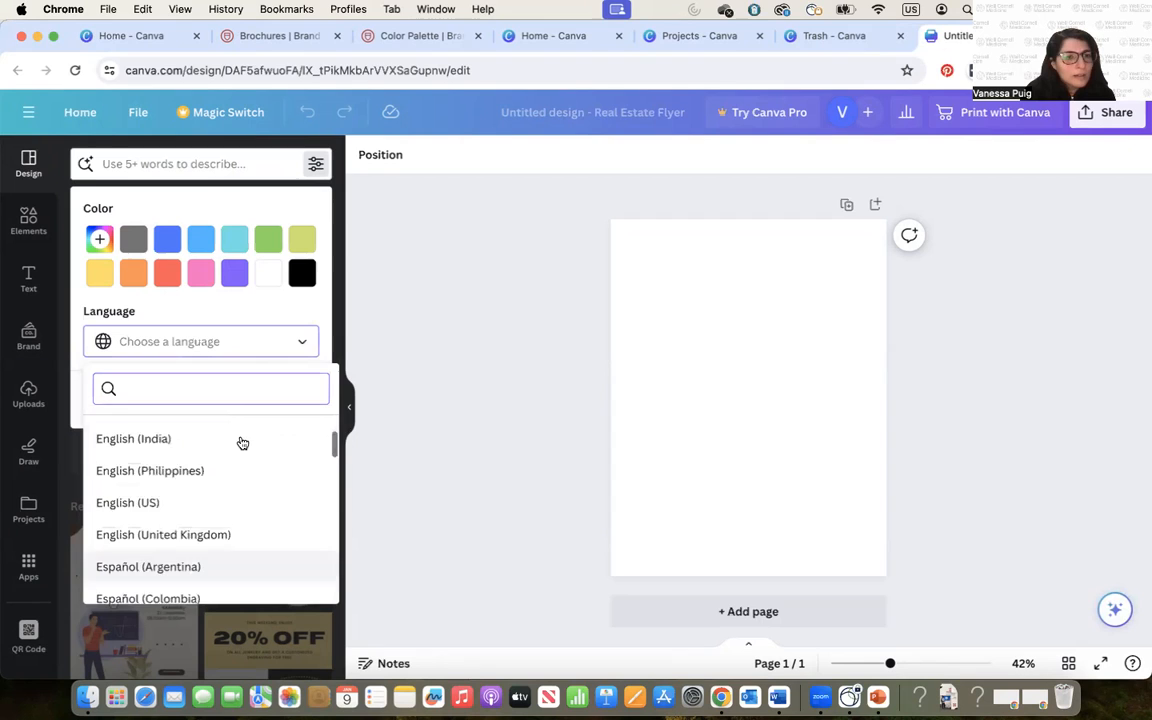
{"action": "left_click", "coordinate": [315, 164]}
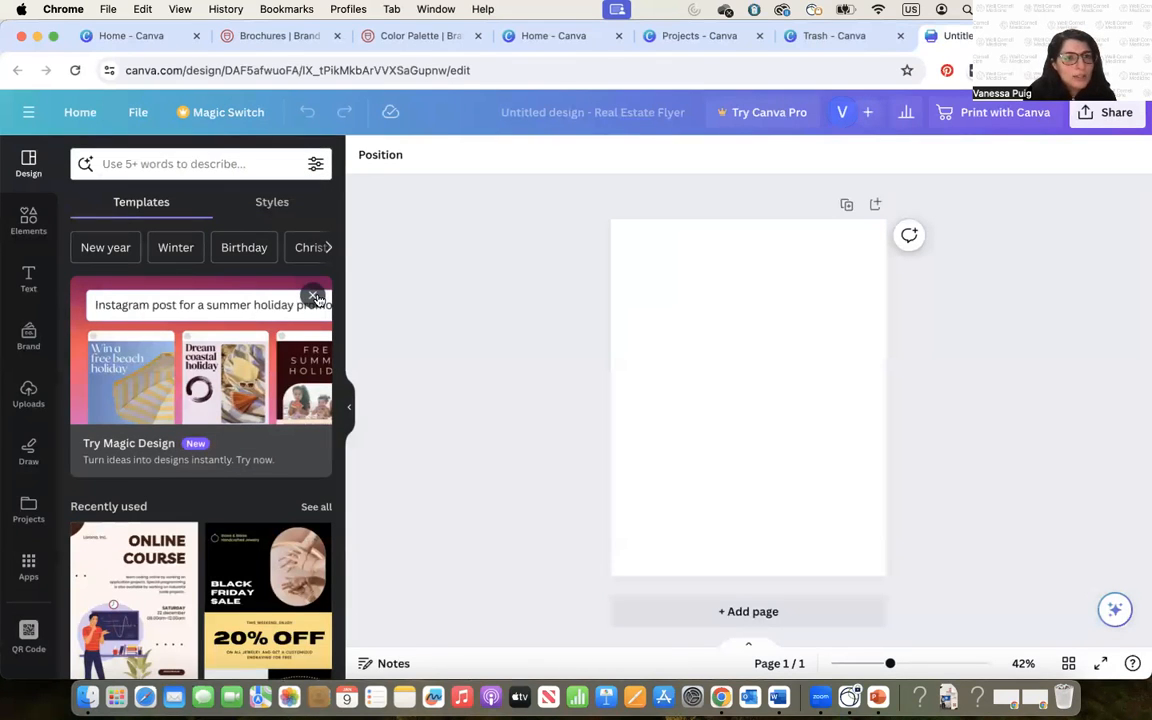
Step: Dismiss the Magic Design banner and search the flyer templates for "technology"
{"action": "left_click", "coordinate": [313, 299]}
{"action": "left_click", "coordinate": [147, 163]}
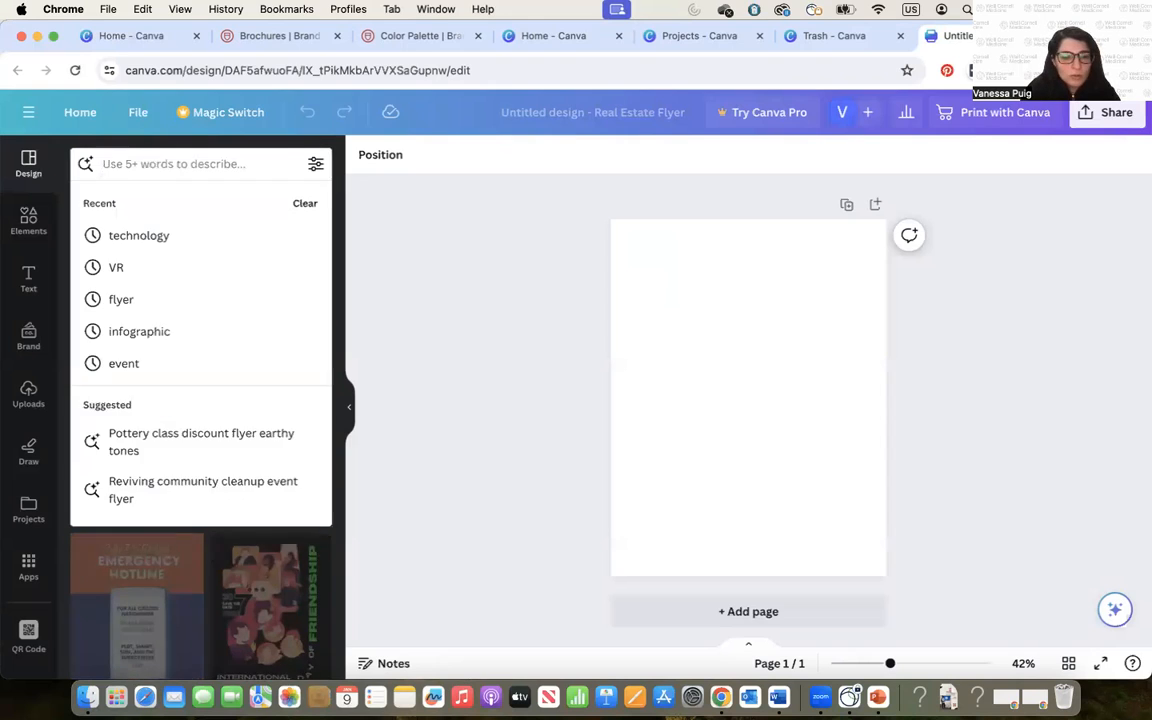
{"action": "type", "text": "tech"}
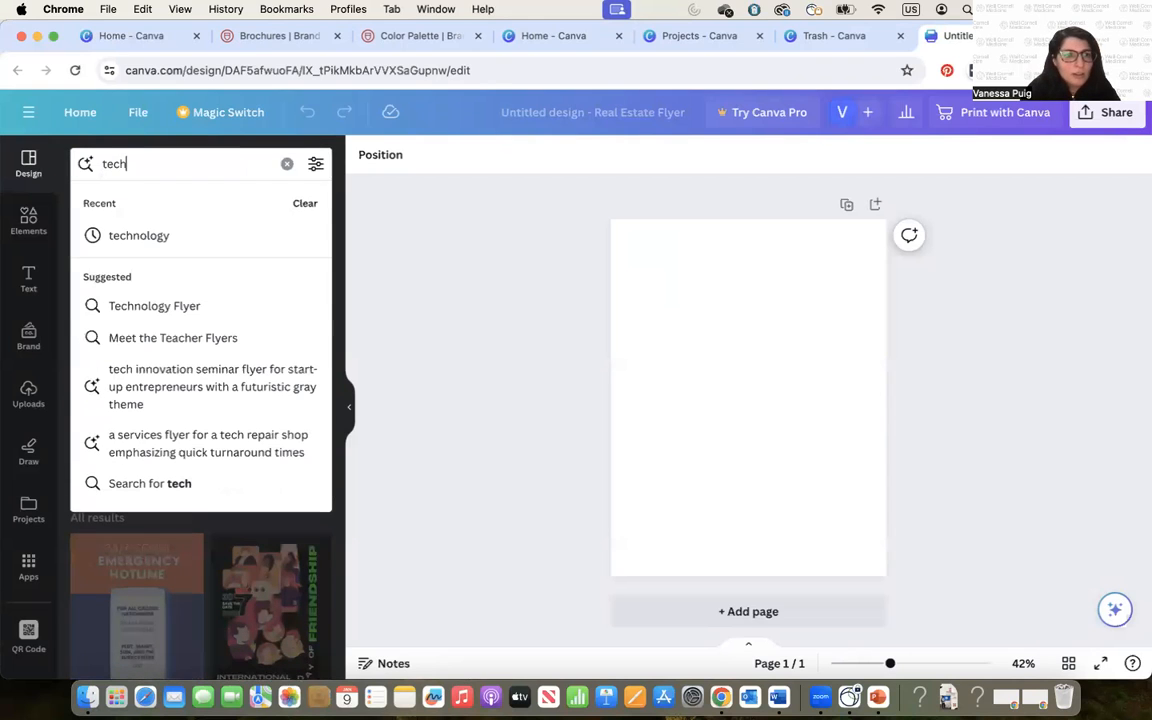
{"action": "left_click", "coordinate": [140, 235]}
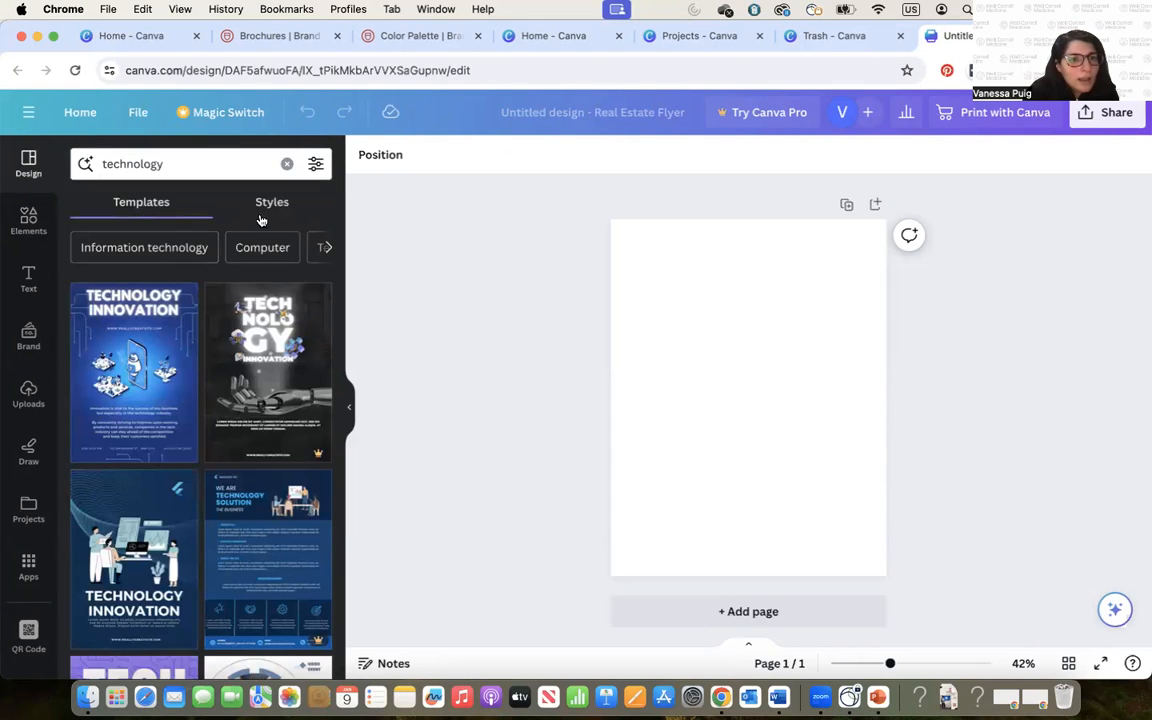
Step: Check the template filters and related categories, and browse the technology flyer templates
{"action": "left_click", "coordinate": [315, 165]}
{"action": "left_click", "coordinate": [315, 165]}
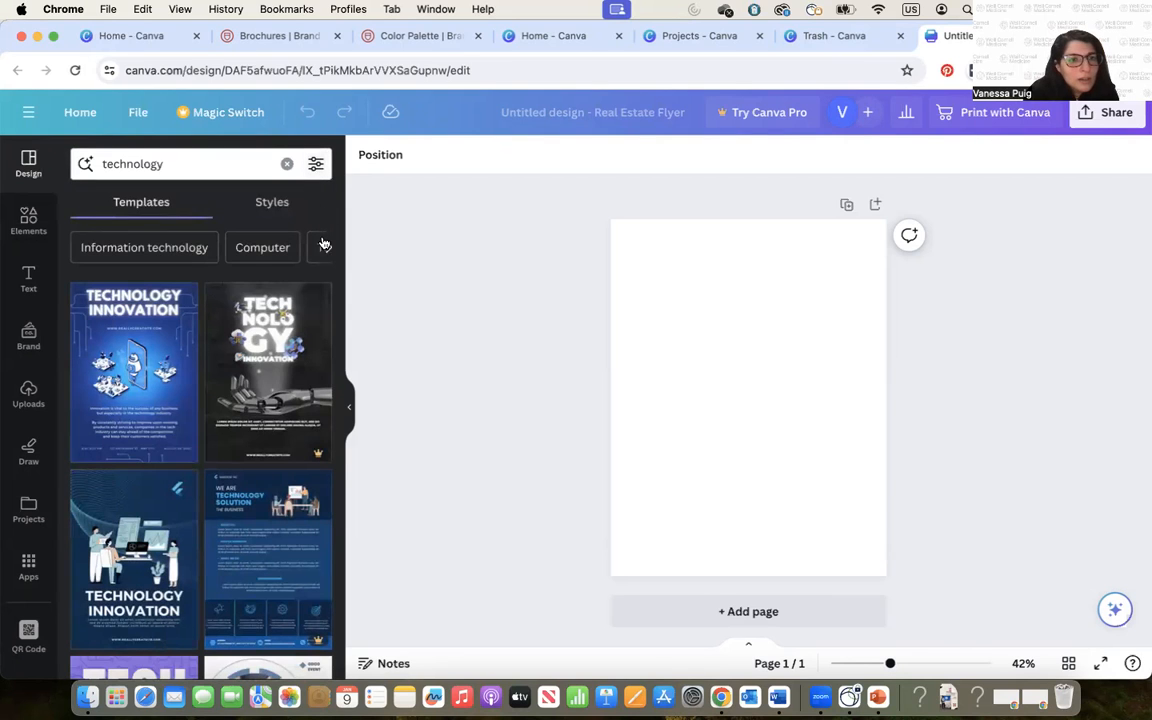
{"action": "left_click", "coordinate": [327, 248]}
{"action": "scroll", "coordinate": [329, 250], "scroll_direction": "down", "scroll_amount": 3}
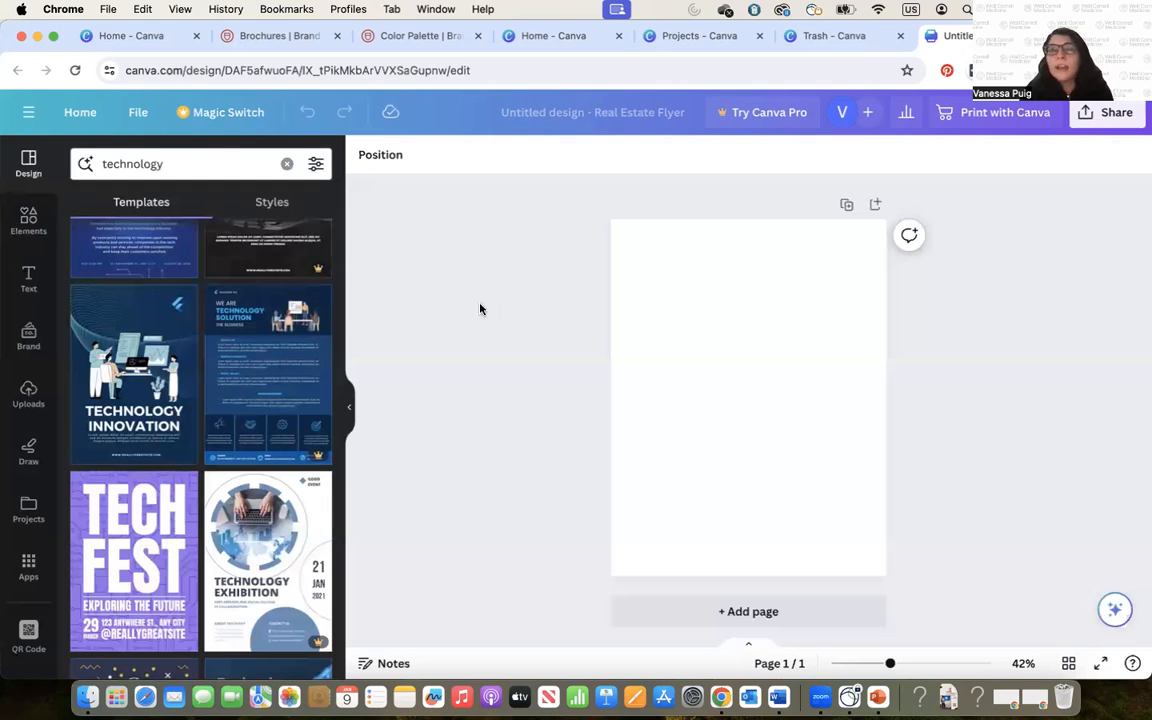
{"action": "scroll", "coordinate": [238, 433], "scroll_direction": "down", "scroll_amount": 10}
{"action": "scroll", "coordinate": [238, 433], "scroll_direction": "down", "scroll_amount": 10}
{"action": "scroll", "coordinate": [240, 433], "scroll_direction": "down", "scroll_amount": 2}
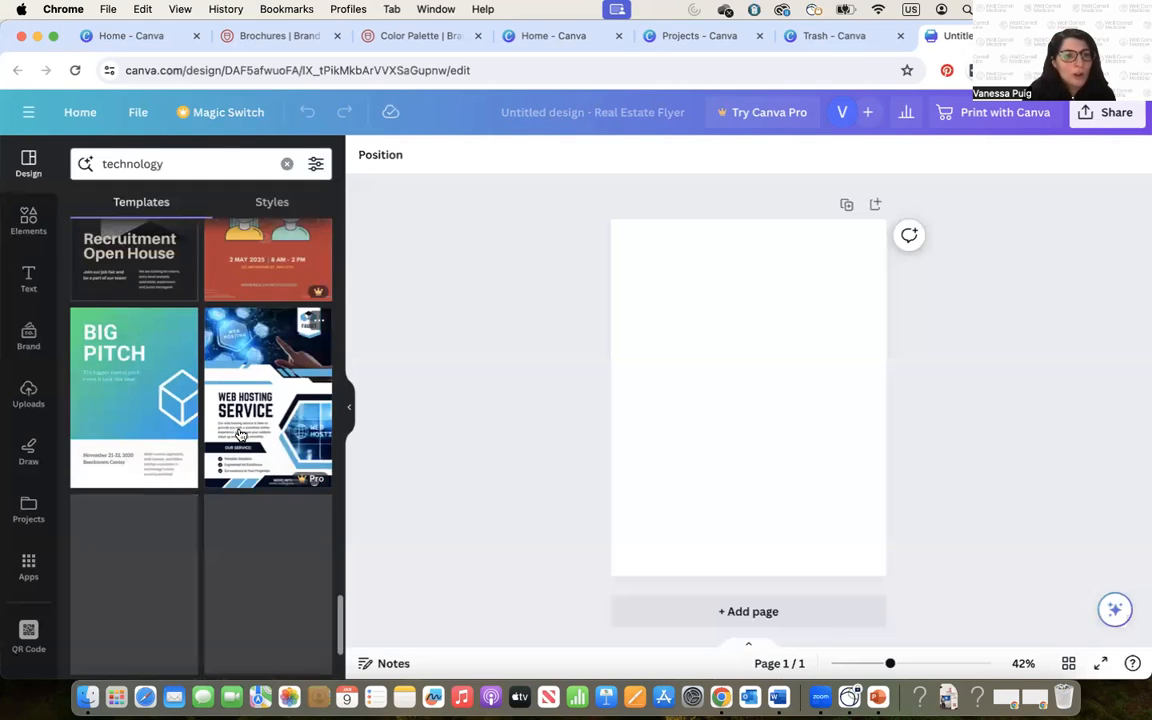
{"action": "scroll", "coordinate": [240, 433], "scroll_direction": "down", "scroll_amount": 5}
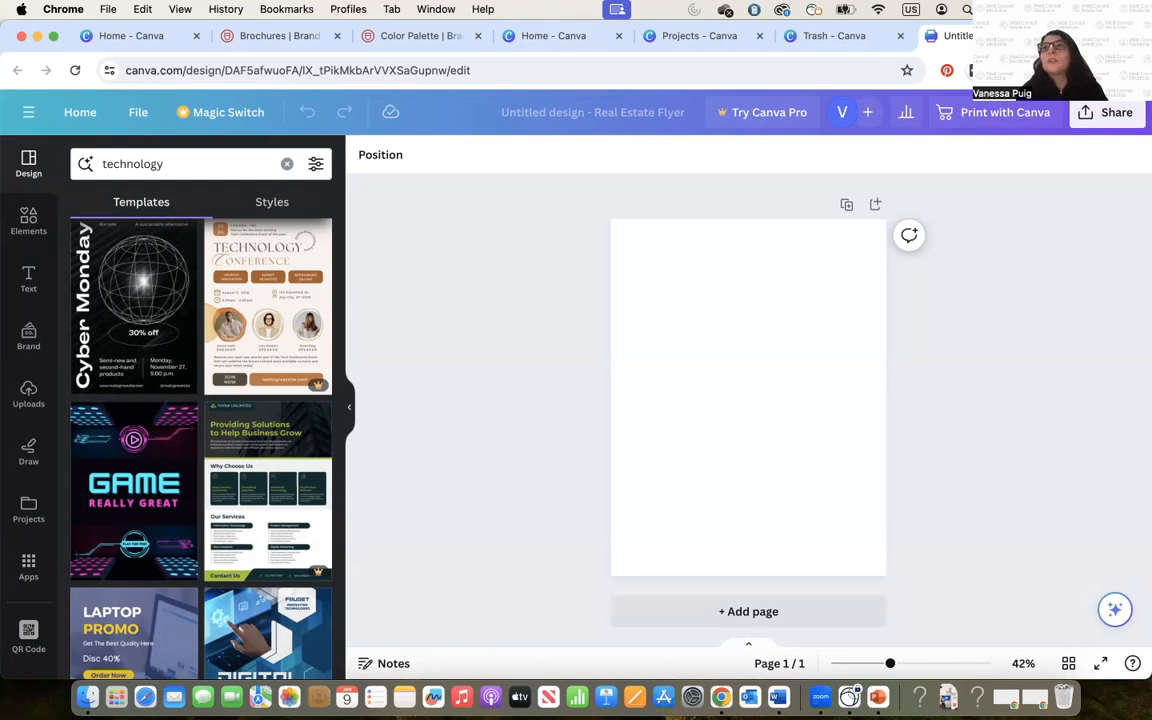
Step: Examine the blank flyer's sharing and download options, and return to the list of all projects
{"action": "left_click", "coordinate": [1103, 116]}
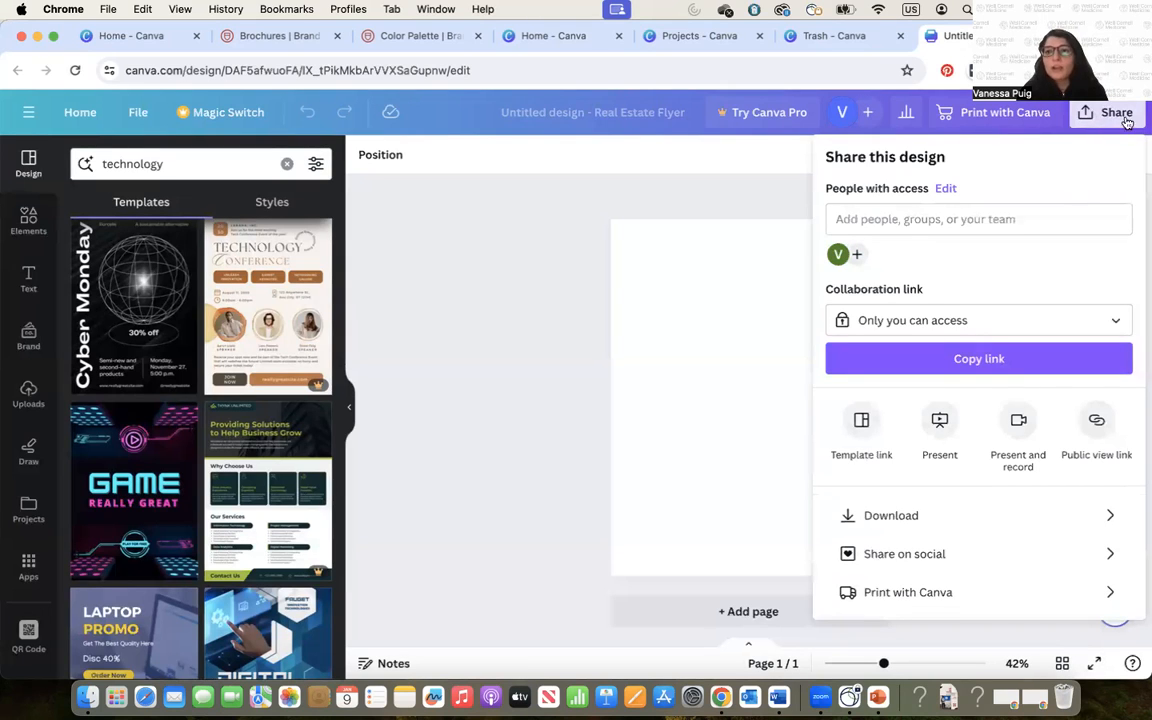
{"action": "scroll", "coordinate": [903, 300], "scroll_direction": "down", "scroll_amount": 2}
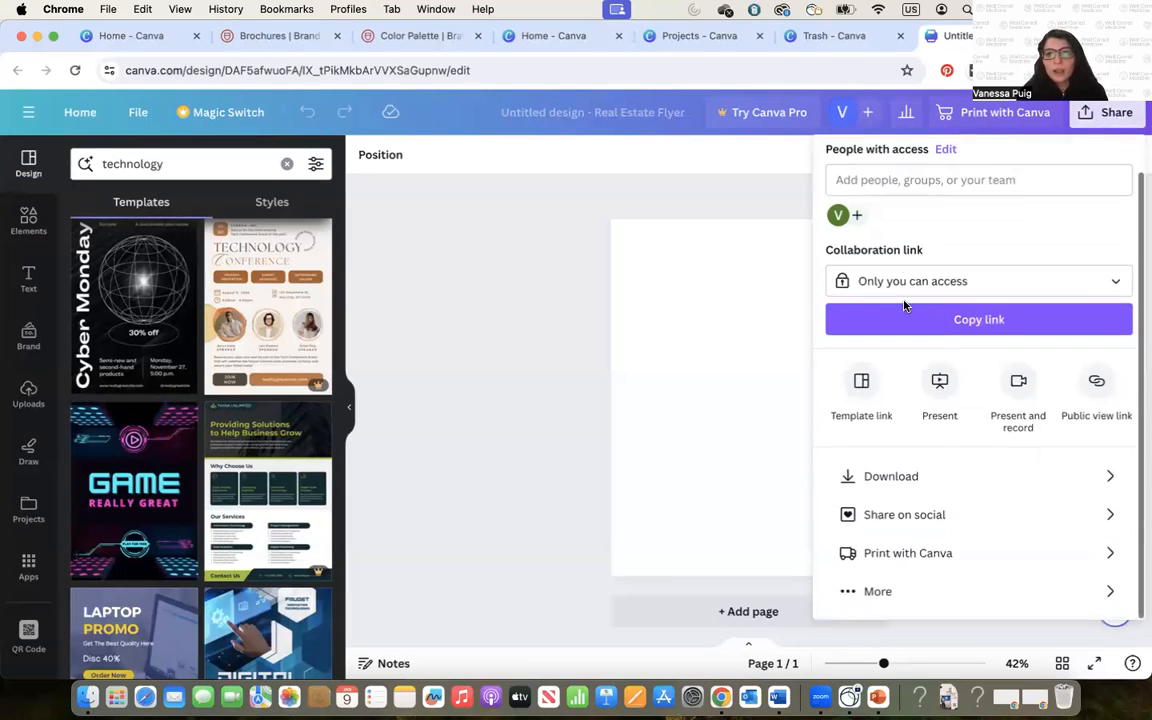
{"action": "left_click", "coordinate": [901, 477]}
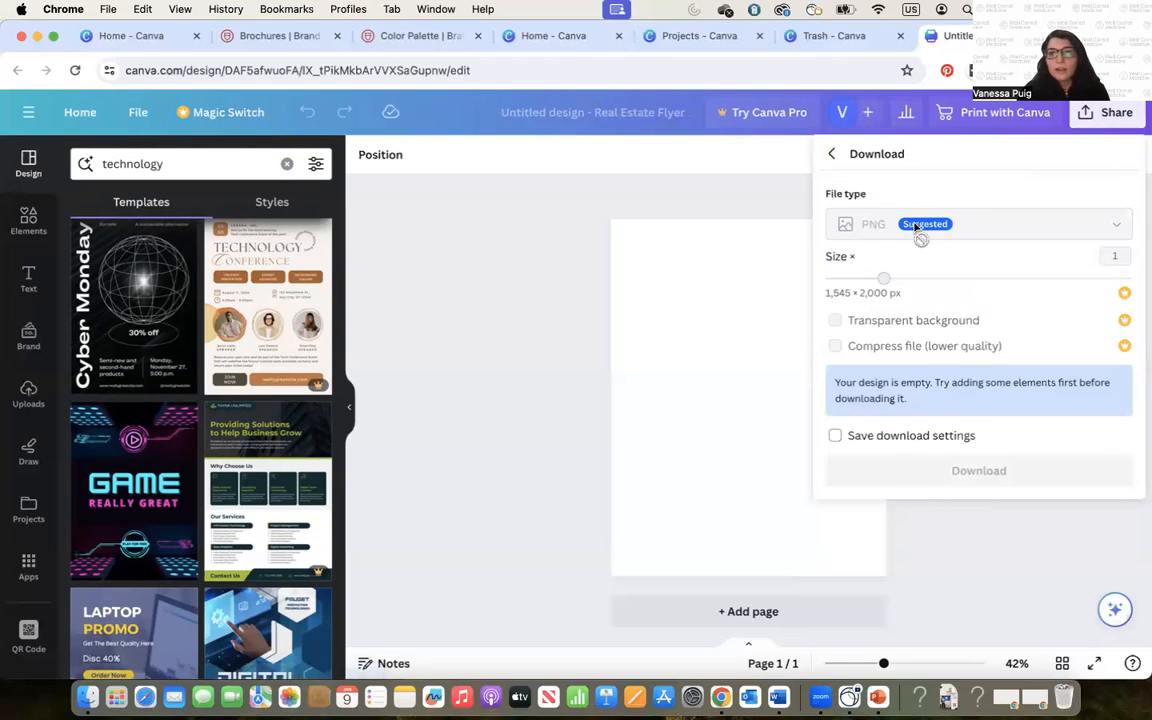
{"action": "left_click", "coordinate": [77, 118]}
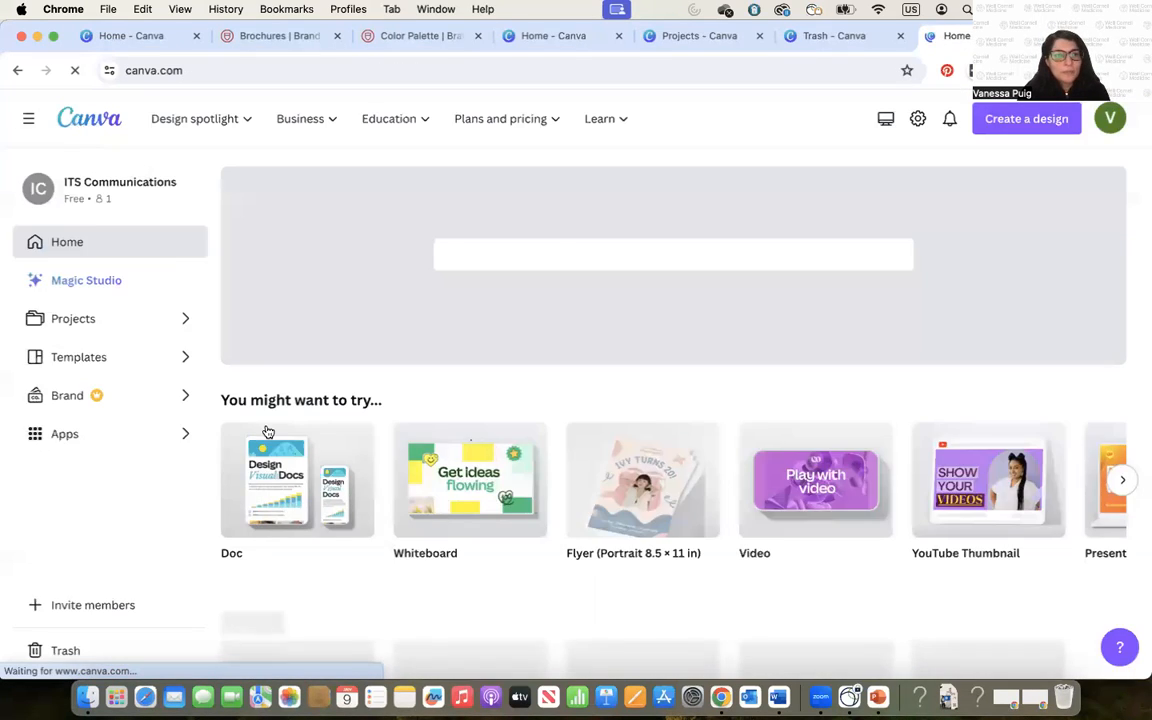
{"action": "left_click", "coordinate": [97, 362]}
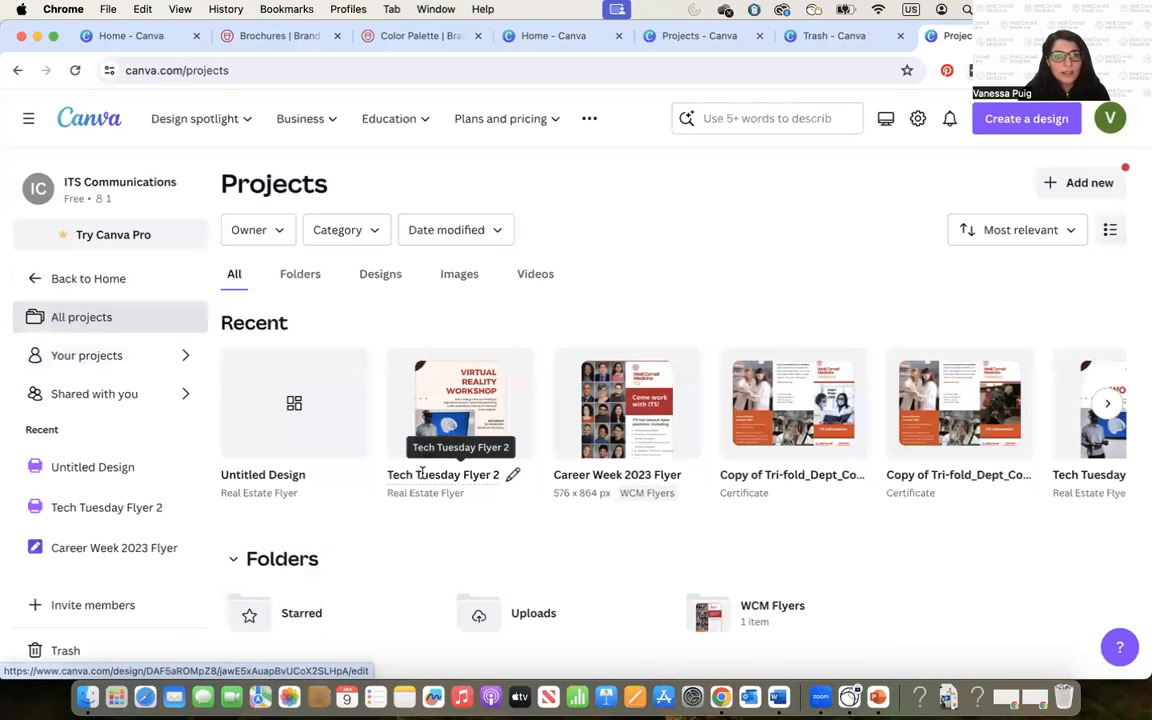
Step: Open the Tech Tuesday Flyer 2 design and examine its download file types, keeping PNG selected
{"action": "left_click", "coordinate": [458, 394]}
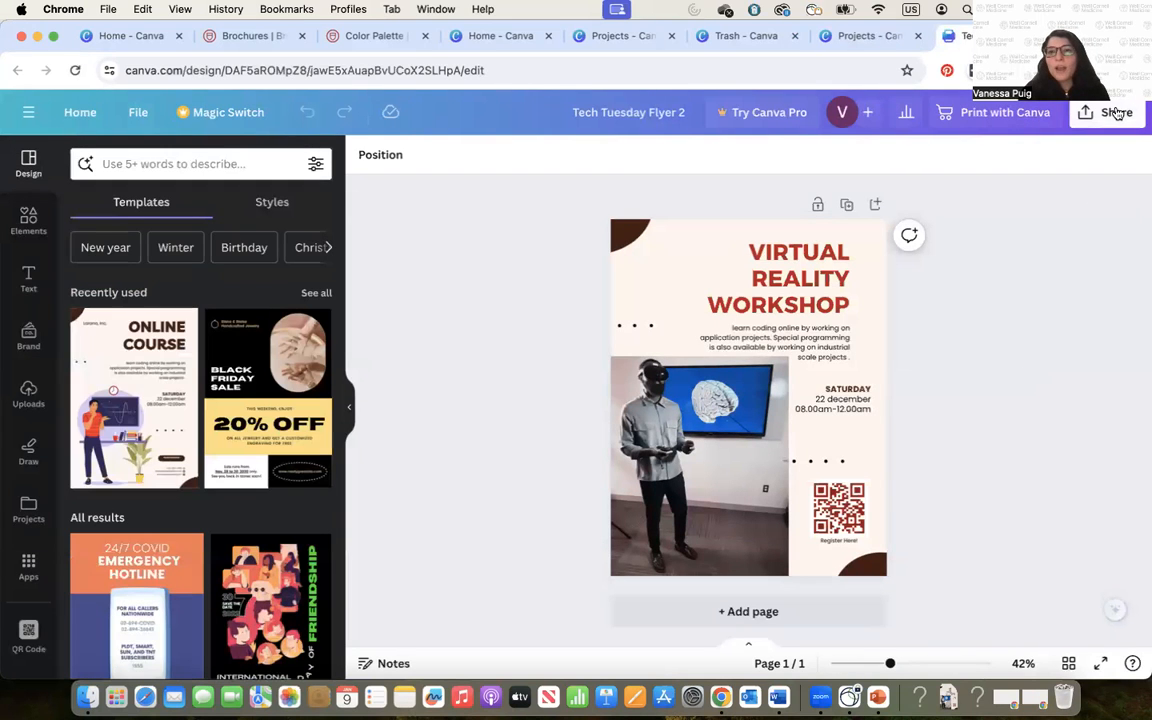
{"action": "left_click", "coordinate": [1116, 112]}
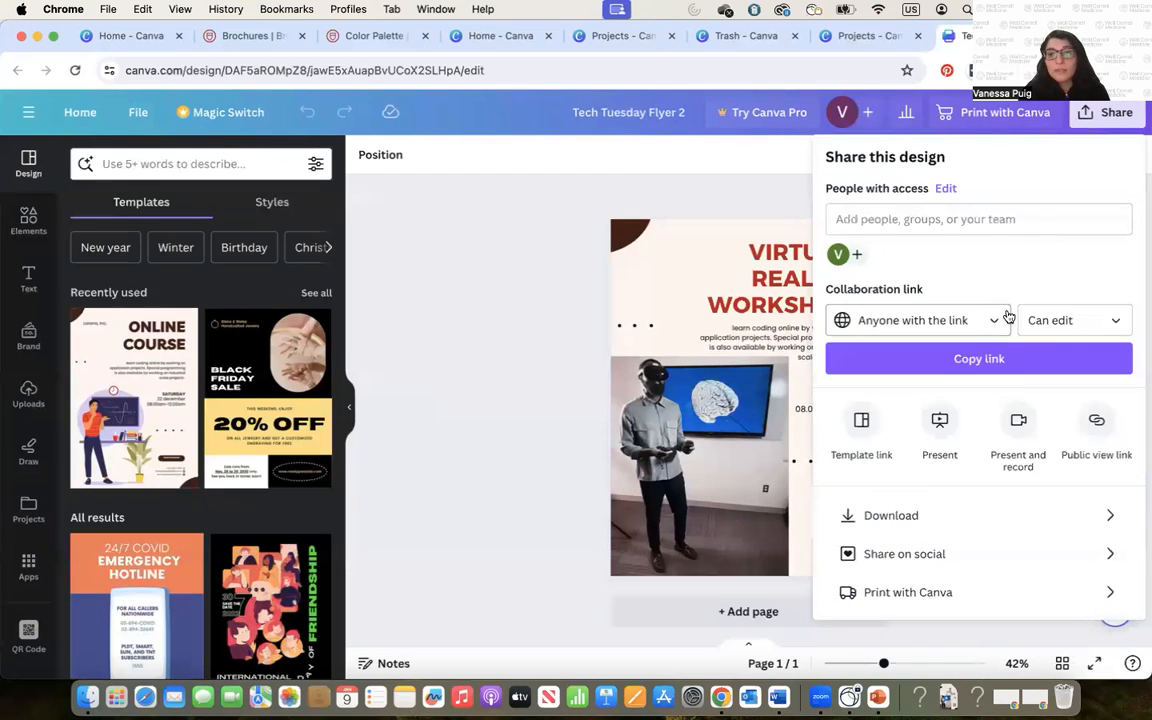
{"action": "scroll", "coordinate": [959, 600], "scroll_direction": "down", "scroll_amount": 2}
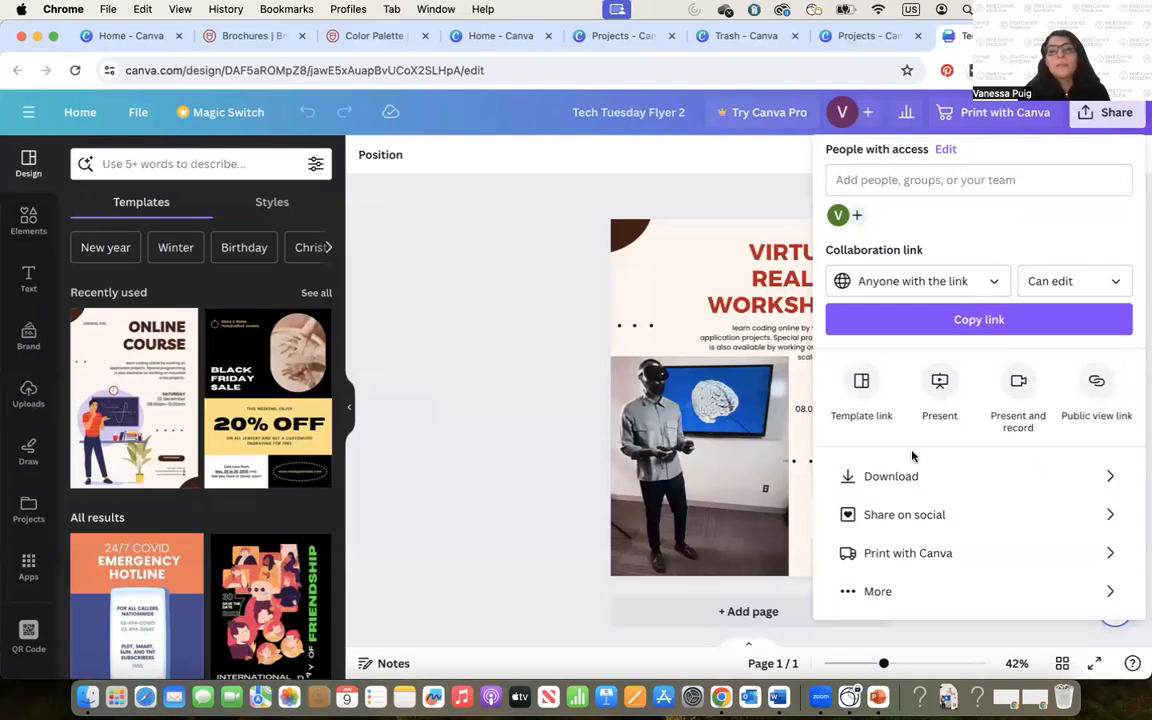
{"action": "left_click", "coordinate": [906, 479]}
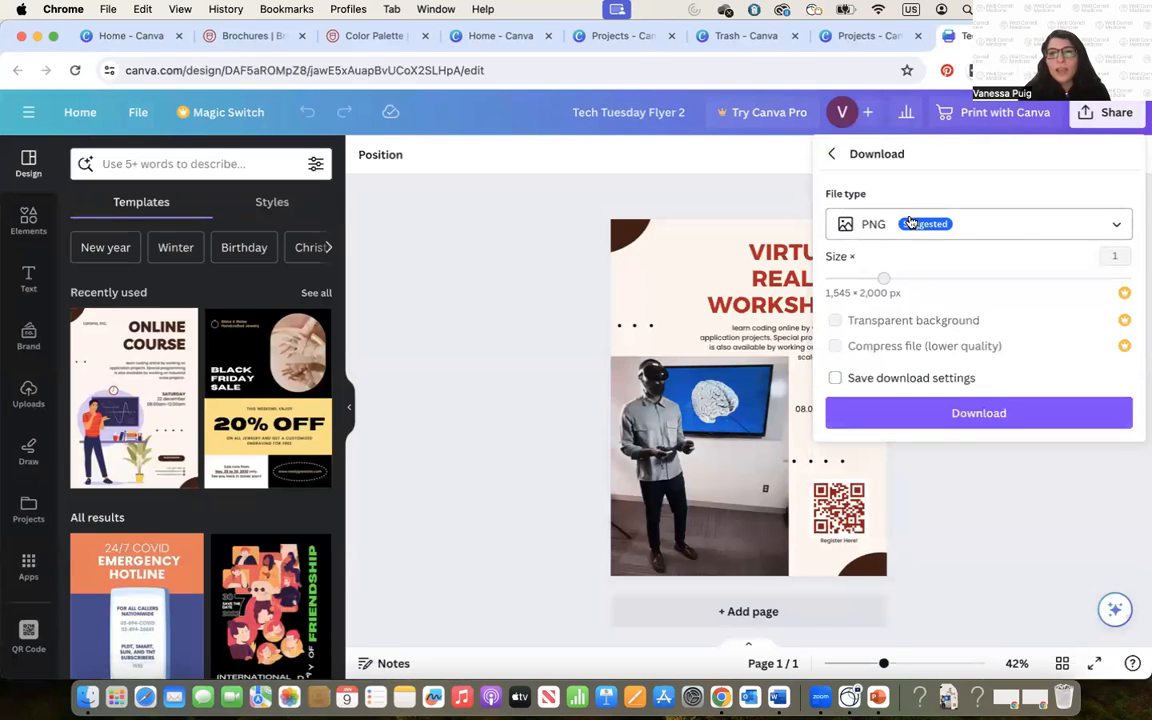
{"action": "left_click", "coordinate": [988, 224]}
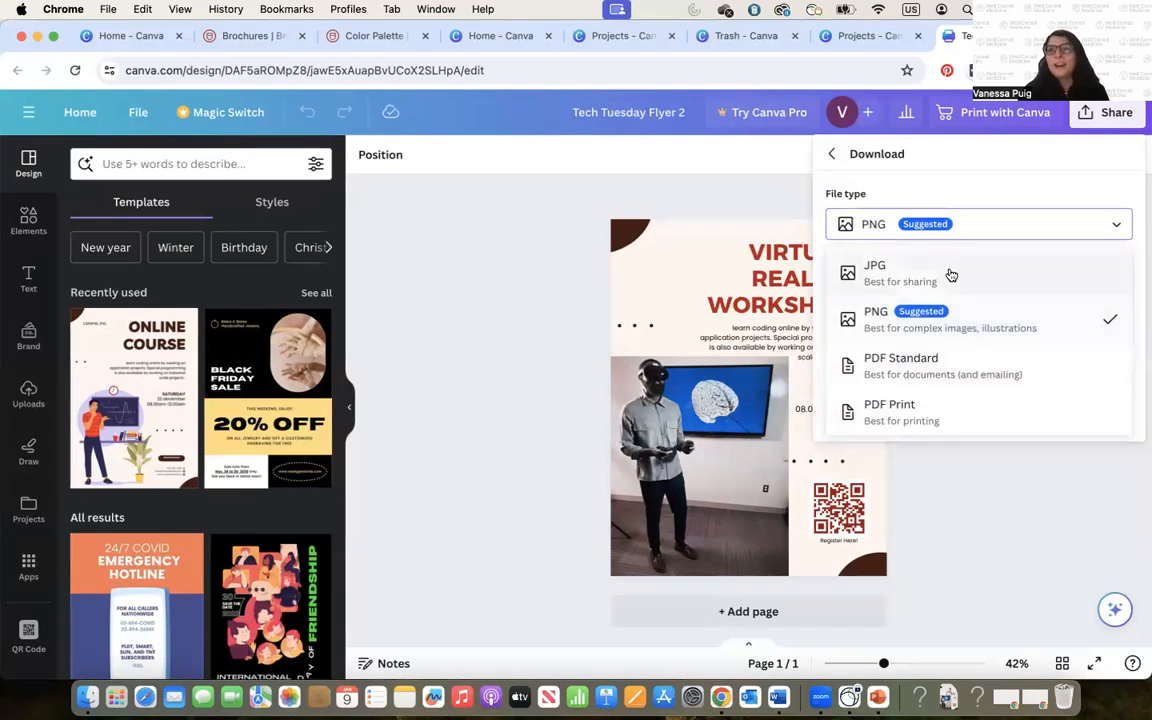
{"action": "left_click", "coordinate": [952, 322]}
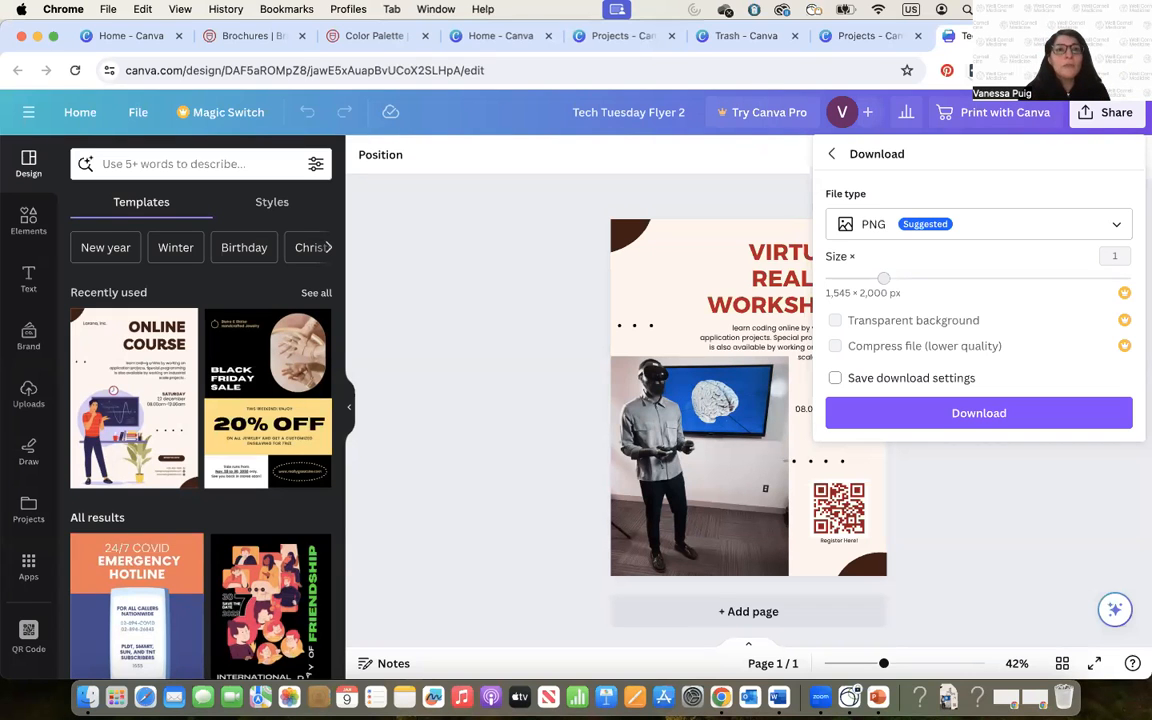
Step: Switch to the Weill Cornell Medicine Brand Center and look through its Brand Guidelines topics and the page's footer links
{"action": "left_click", "coordinate": [231, 40]}
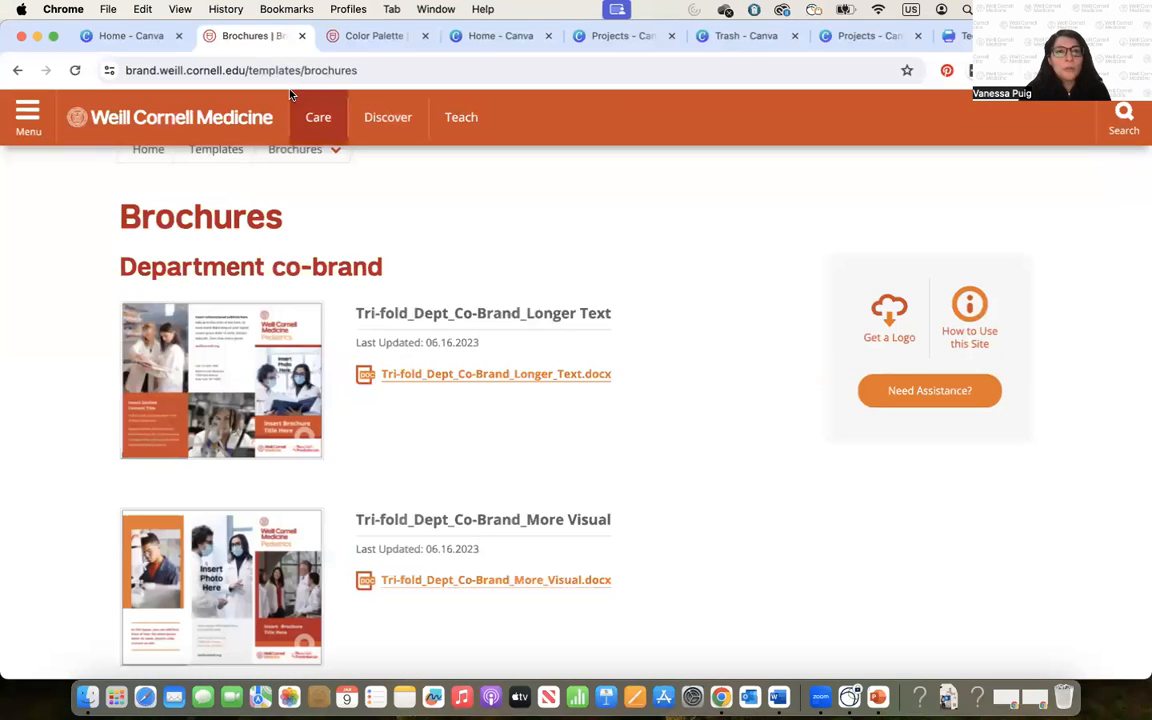
{"action": "scroll", "coordinate": [314, 198], "scroll_direction": "up", "scroll_amount": 3}
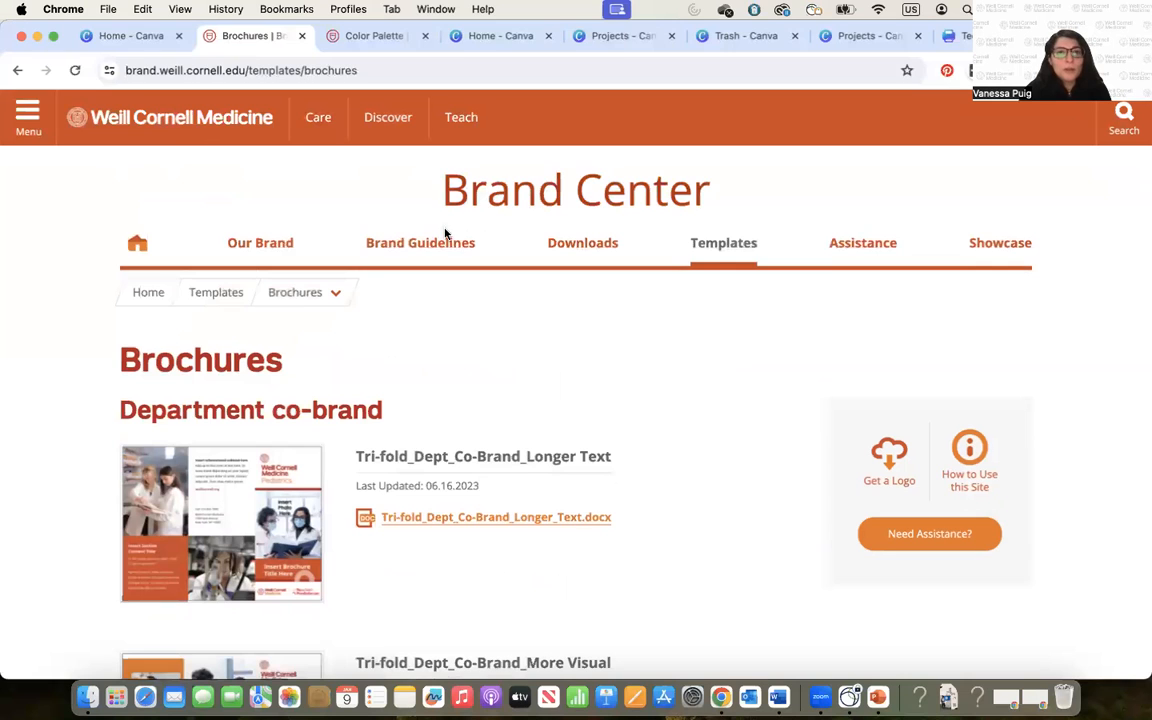
{"action": "left_click", "coordinate": [415, 254]}
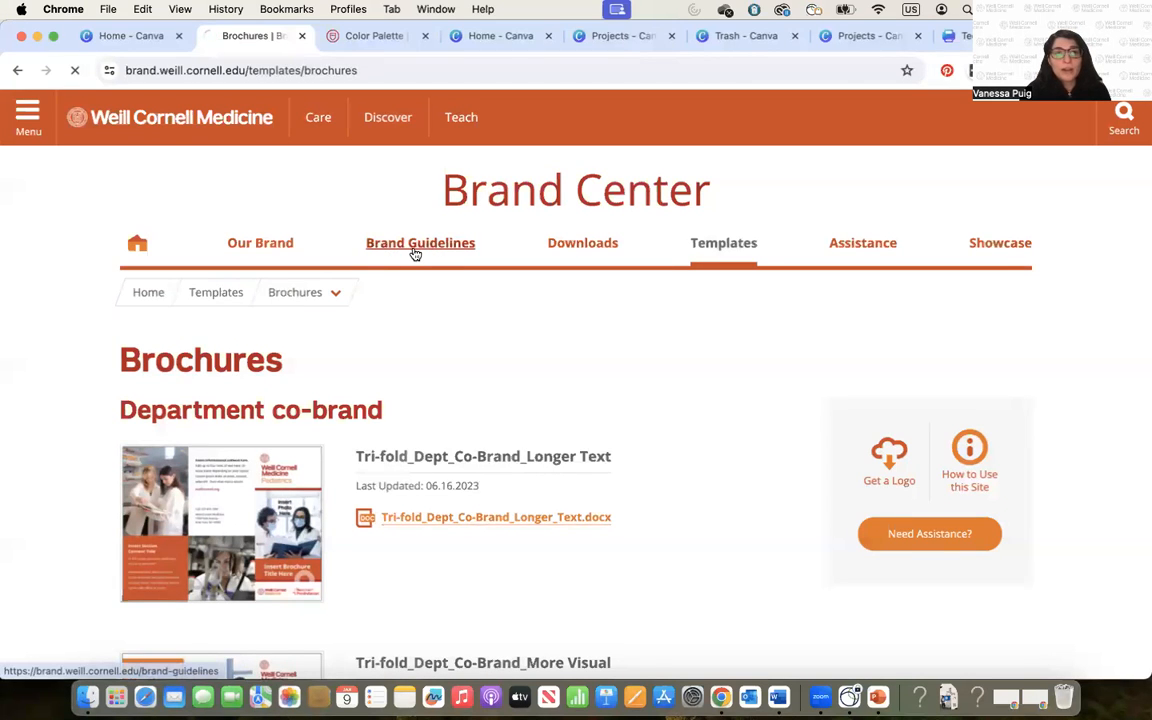
{"action": "scroll", "coordinate": [411, 250], "scroll_direction": "down", "scroll_amount": 5}
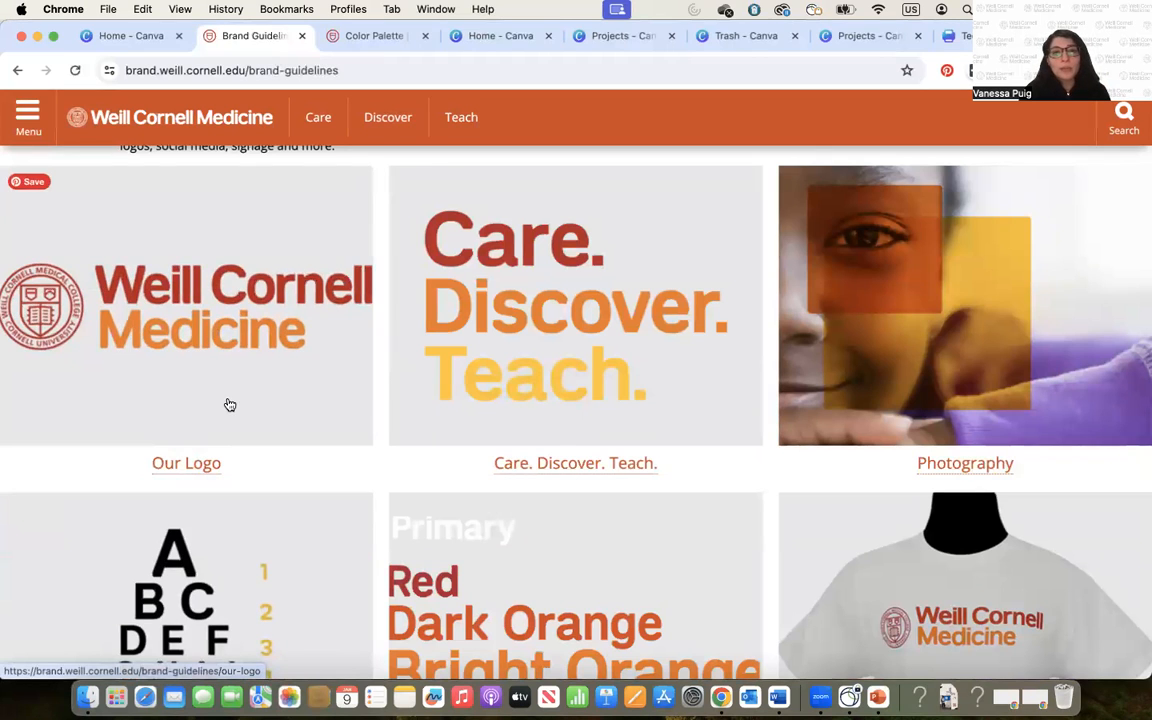
{"action": "scroll", "coordinate": [887, 221], "scroll_direction": "down", "scroll_amount": 4}
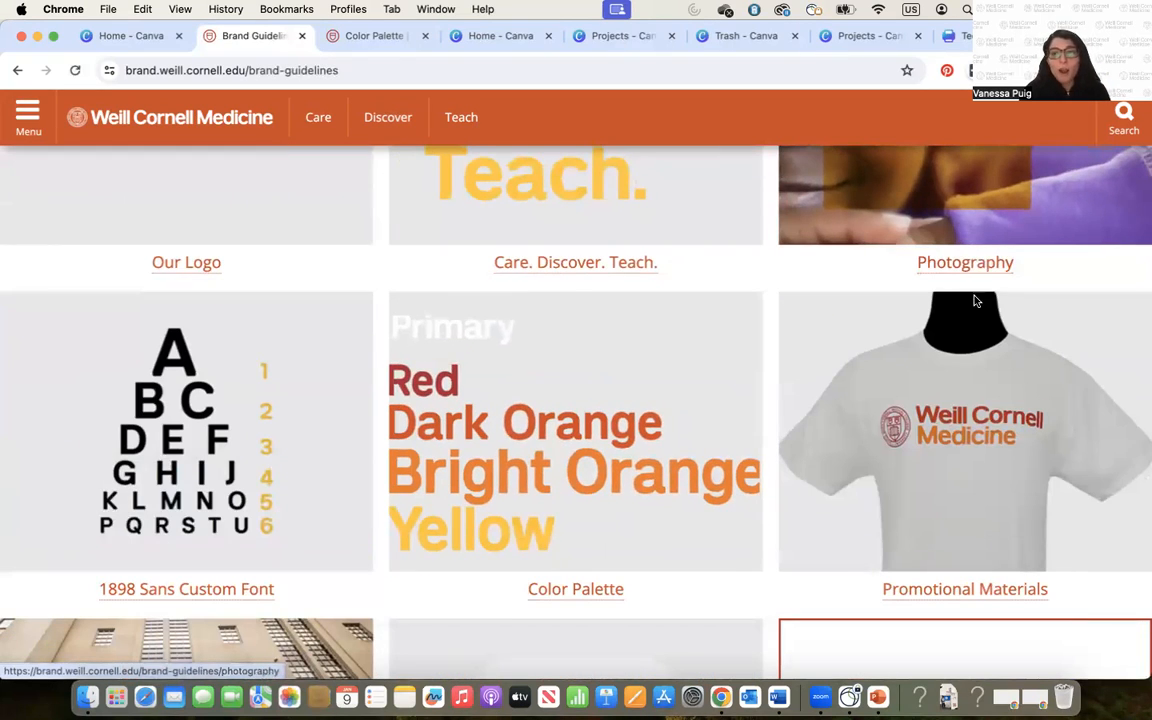
{"action": "scroll", "coordinate": [578, 470], "scroll_direction": "down", "scroll_amount": 1}
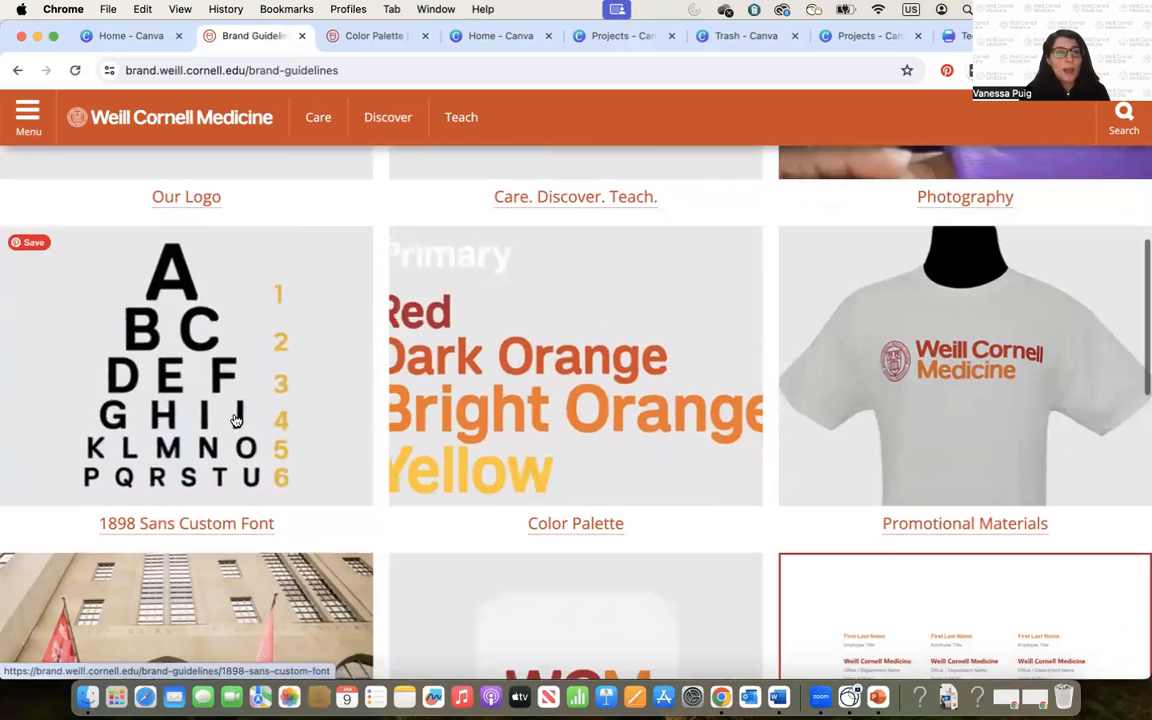
{"action": "scroll", "coordinate": [480, 432], "scroll_direction": "down", "scroll_amount": 1}
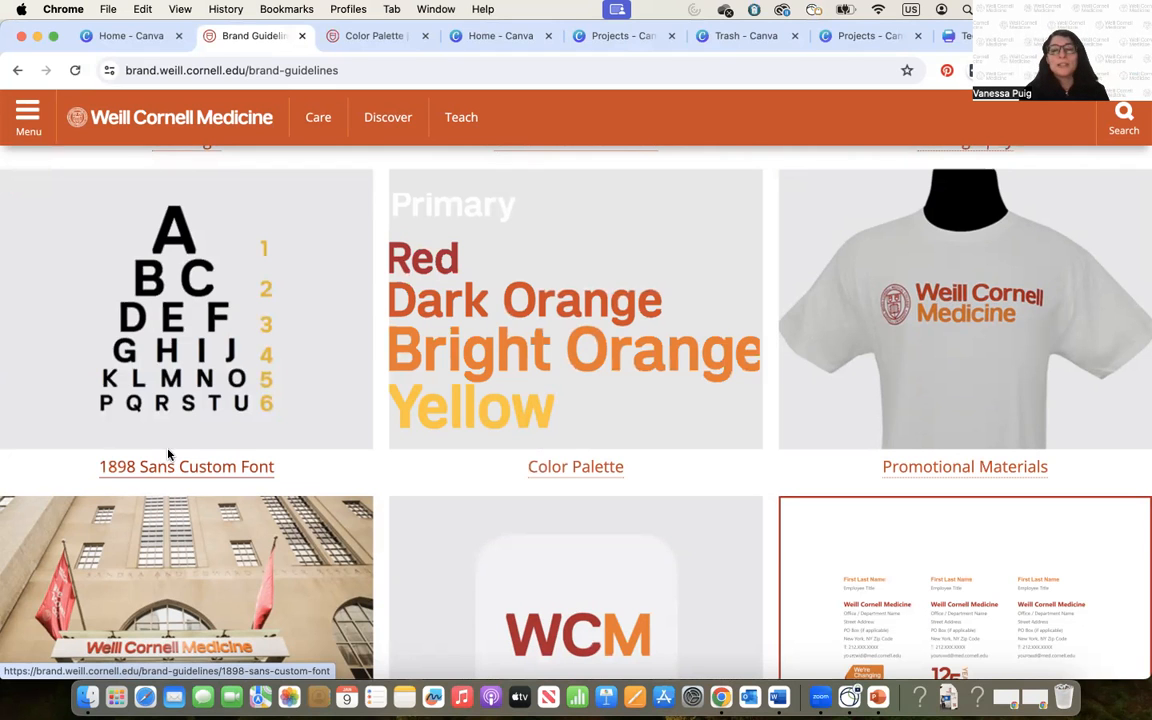
{"action": "scroll", "coordinate": [905, 455], "scroll_direction": "down", "scroll_amount": 5}
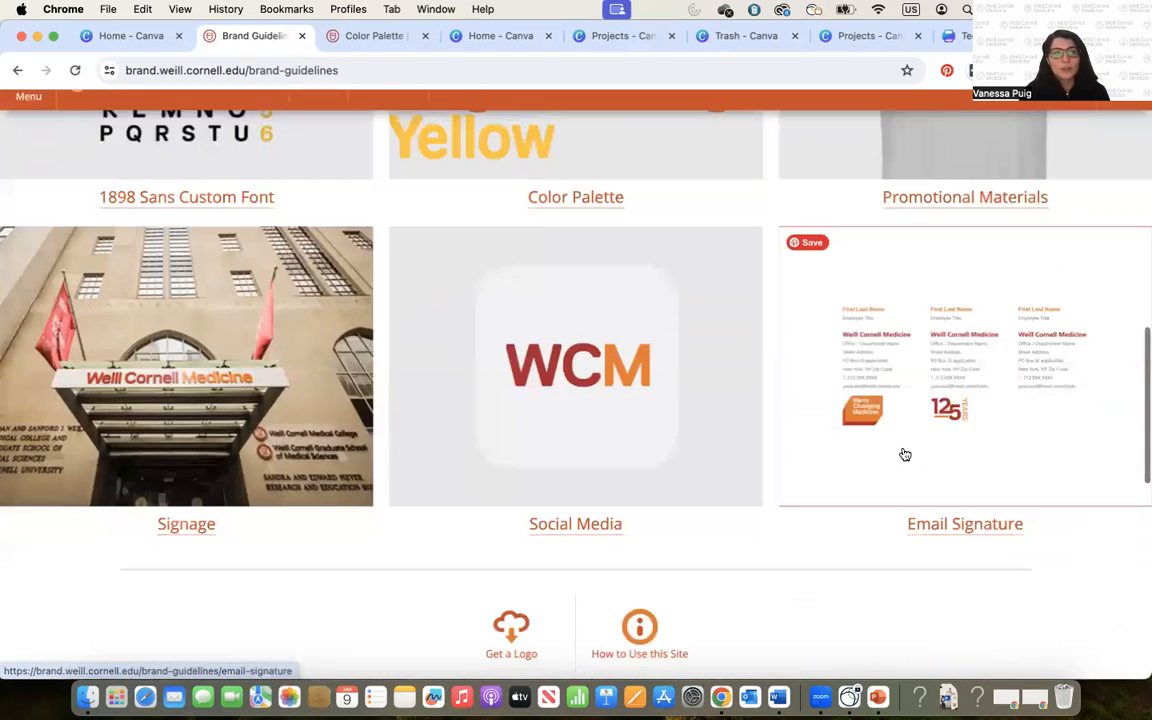
{"action": "scroll", "coordinate": [905, 455], "scroll_direction": "up", "scroll_amount": 10}
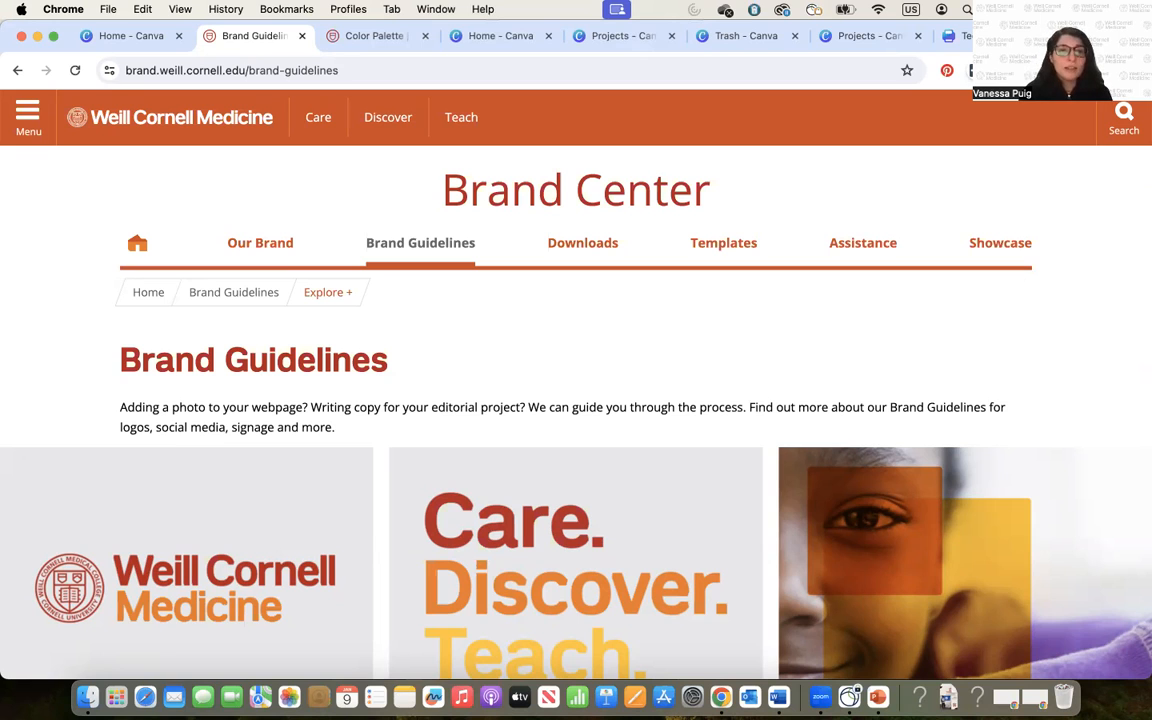
{"action": "scroll", "coordinate": [165, 452], "scroll_direction": "down", "scroll_amount": 15}
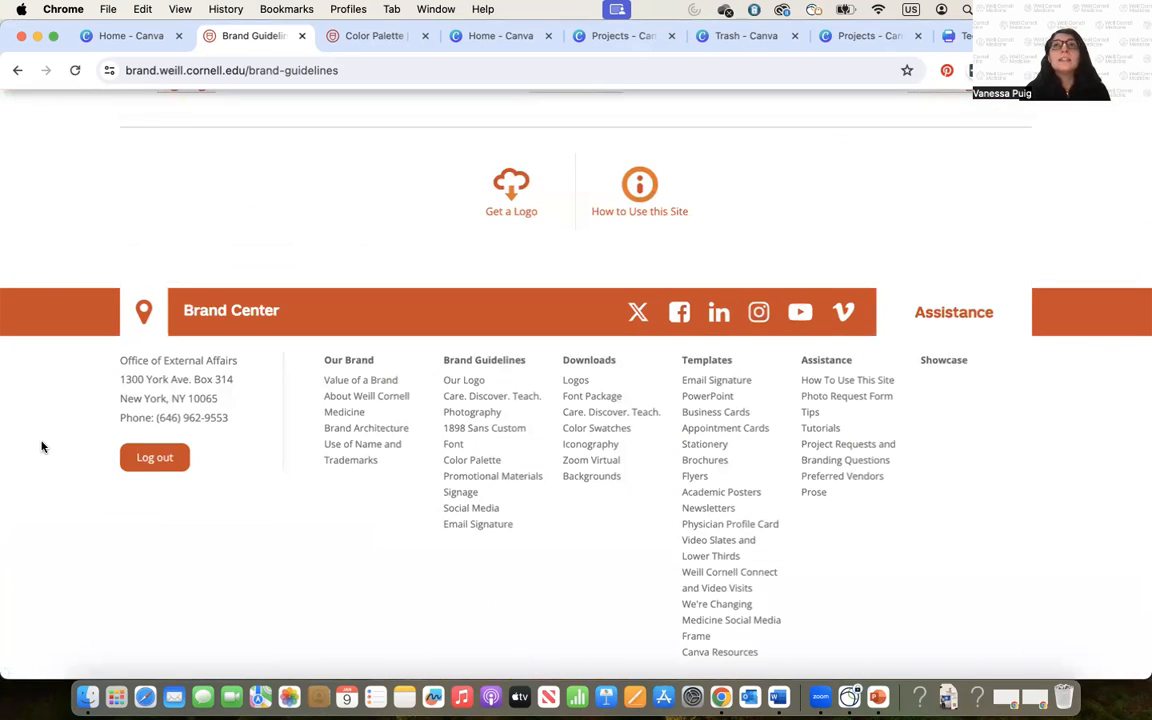